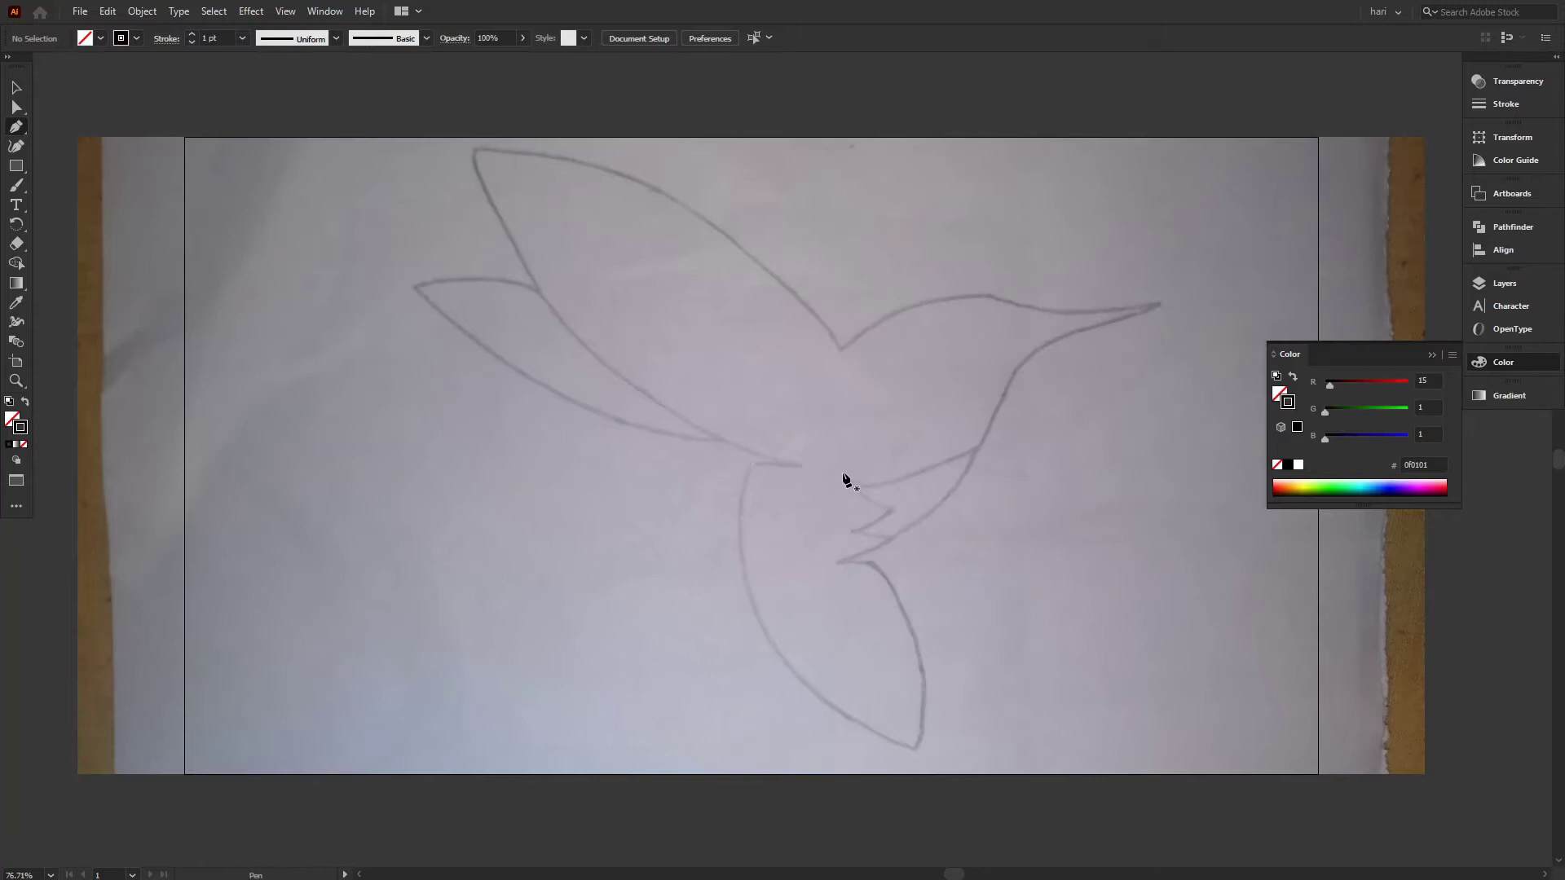
- Trace the sketch's lower wing with the Pen tool, from the short edge at its base around the pointed tip to the belly corner
left_click(801, 464)
left_click(752, 465)
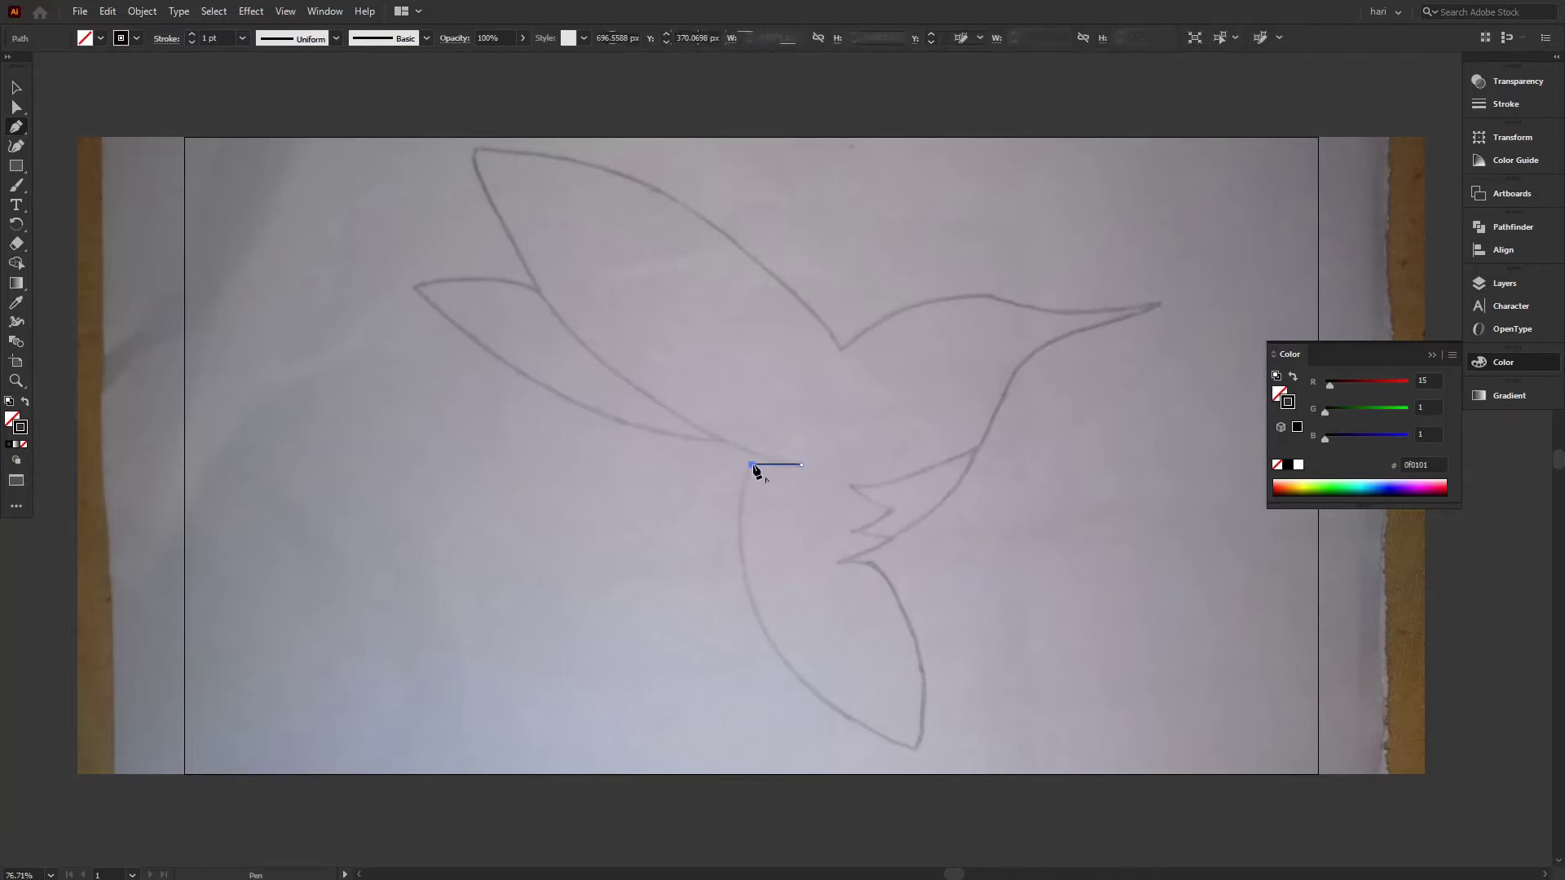
left_click_drag(916, 749, 1156, 835)
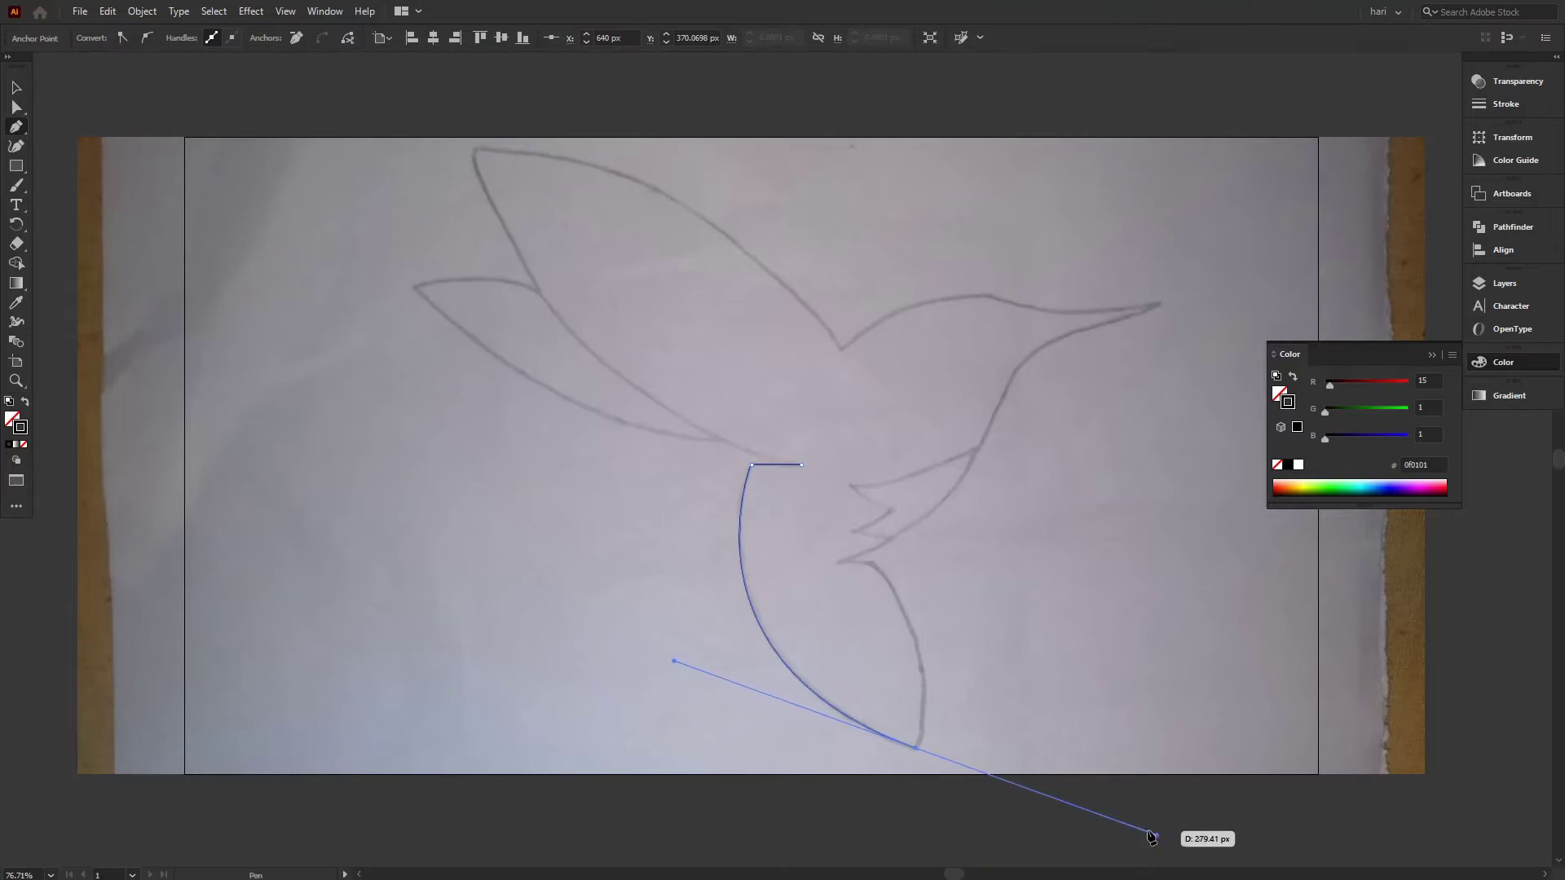
left_click(916, 748)
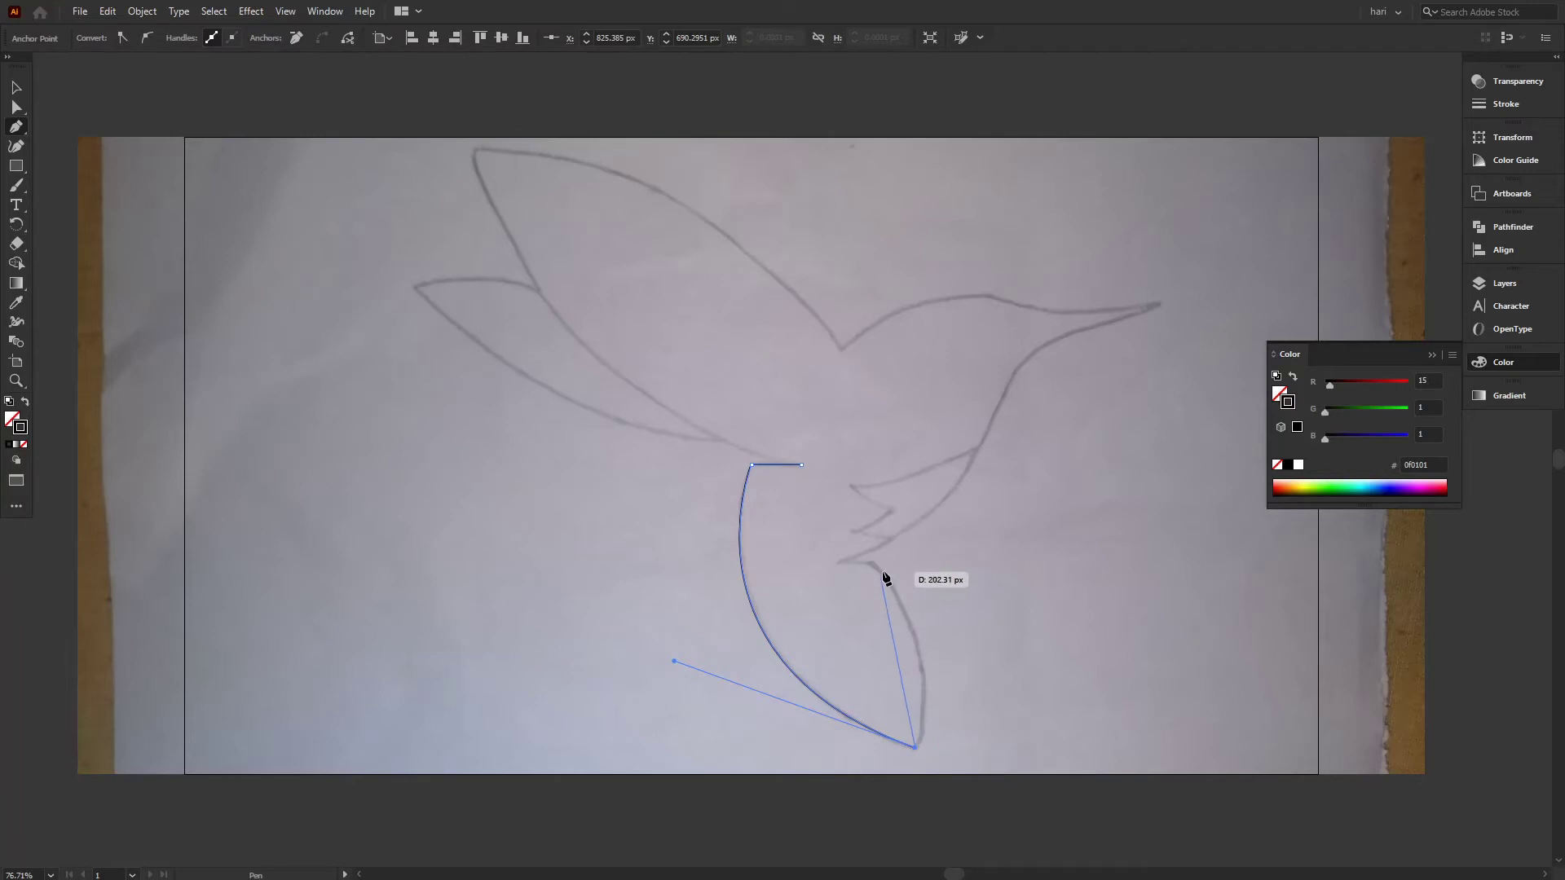
left_click_drag(872, 564, 791, 454)
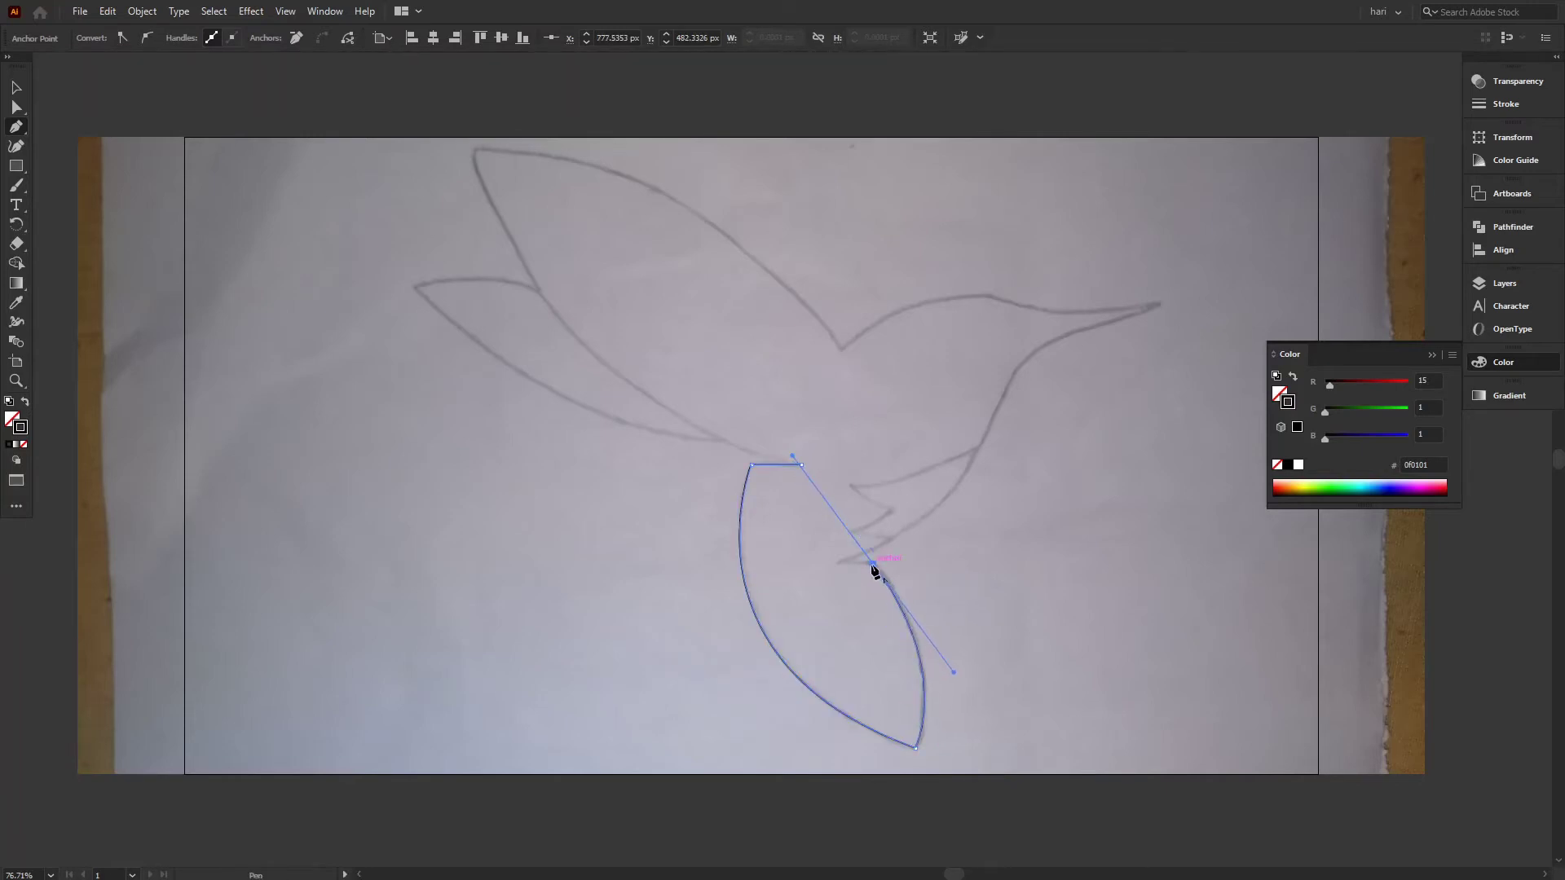
left_click_drag(872, 564, 839, 561)
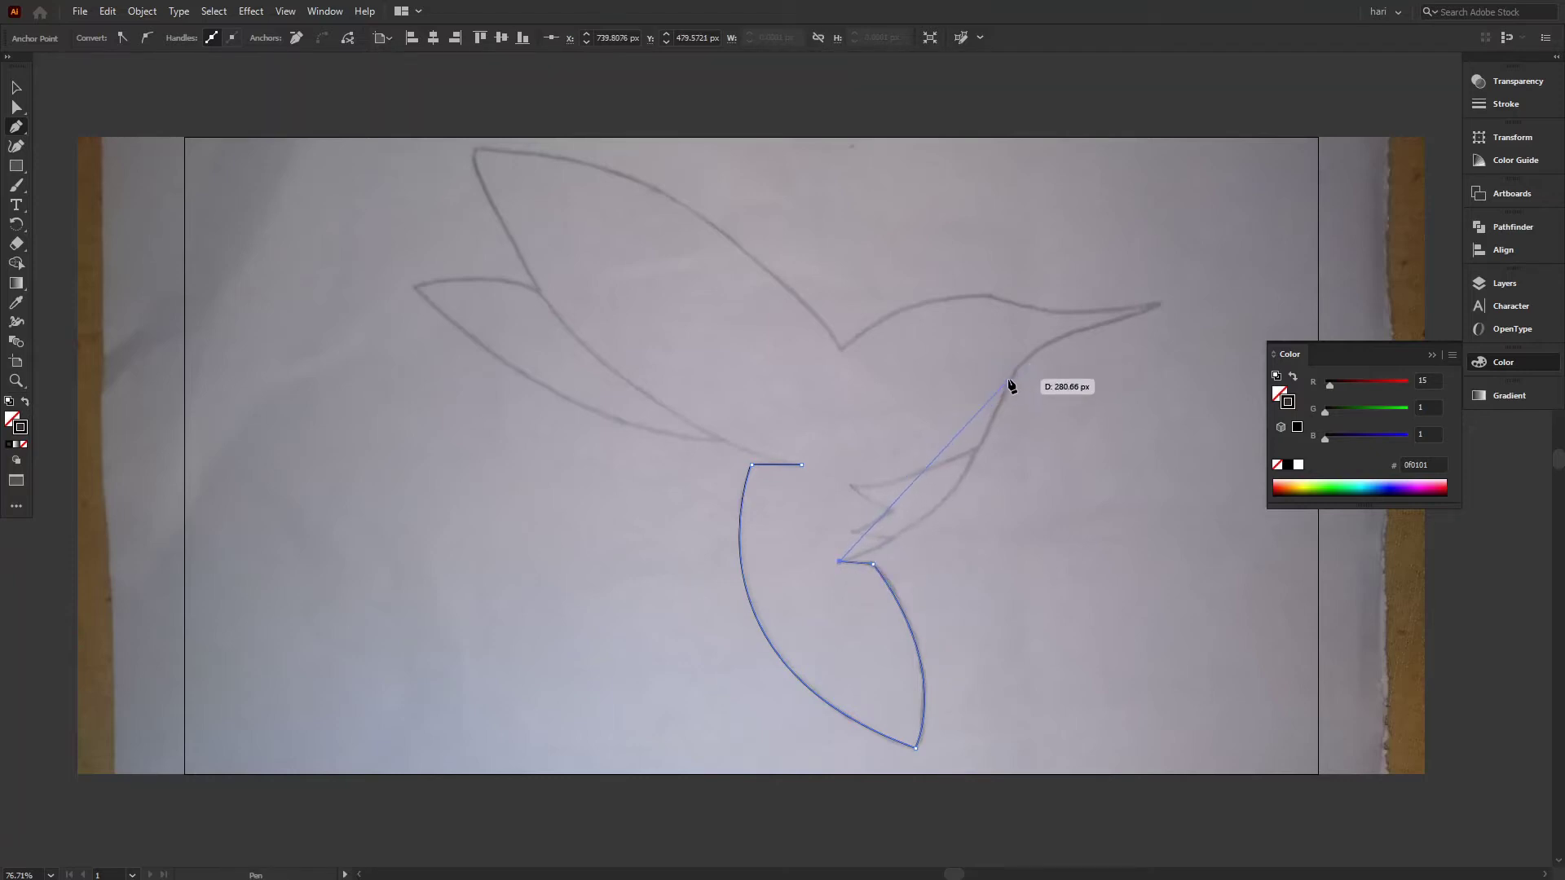
- Continue the path along the belly, throat and underside of the beak to the beak's tip
left_click_drag(1012, 380, 1047, 226)
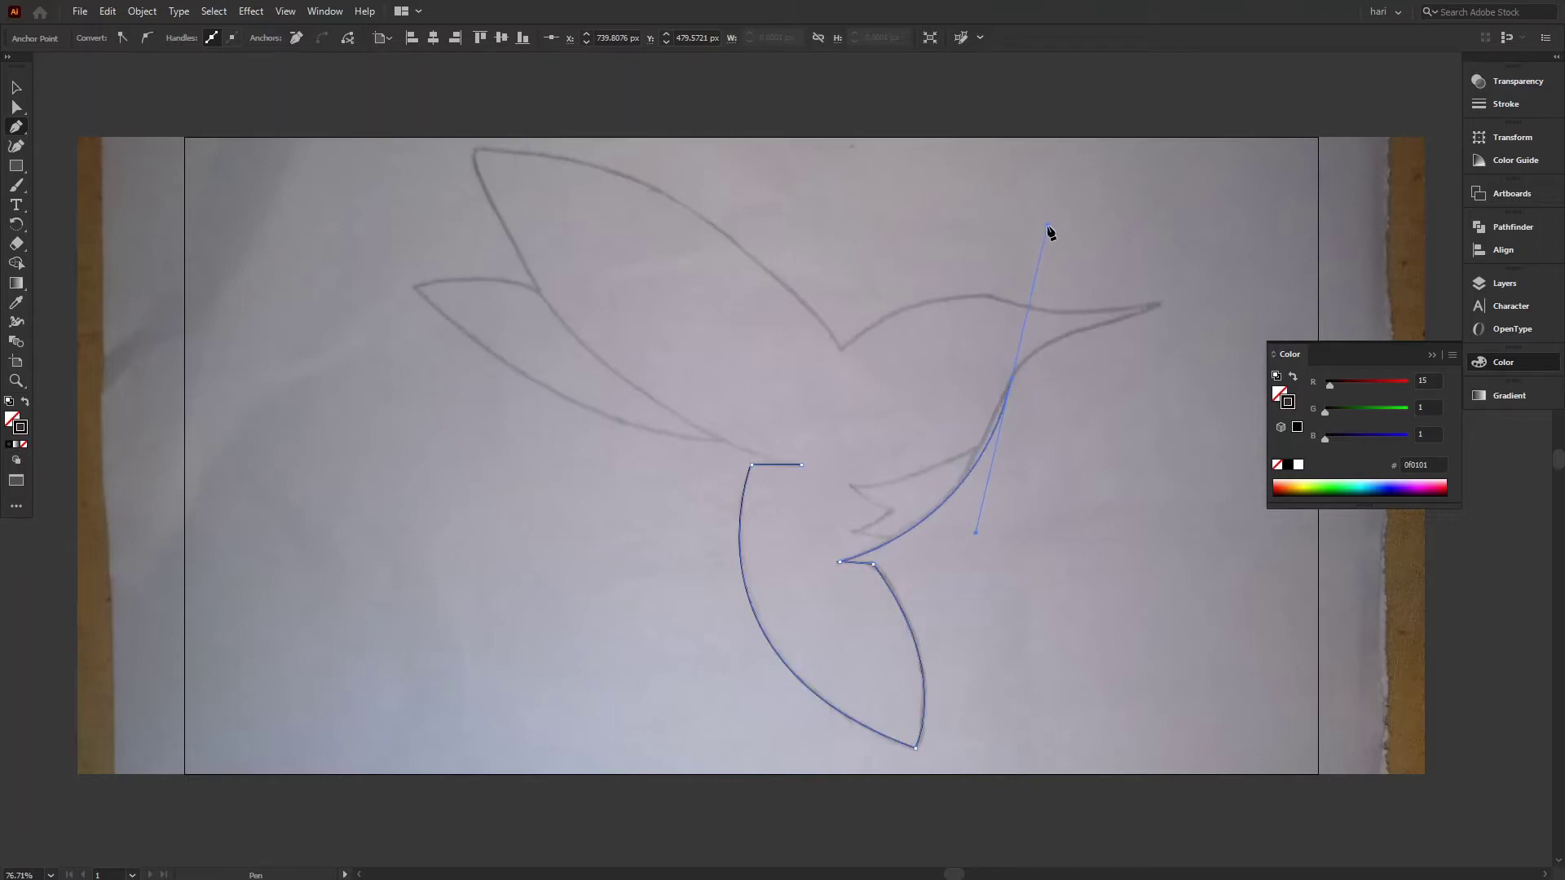
key("ctrl+z")
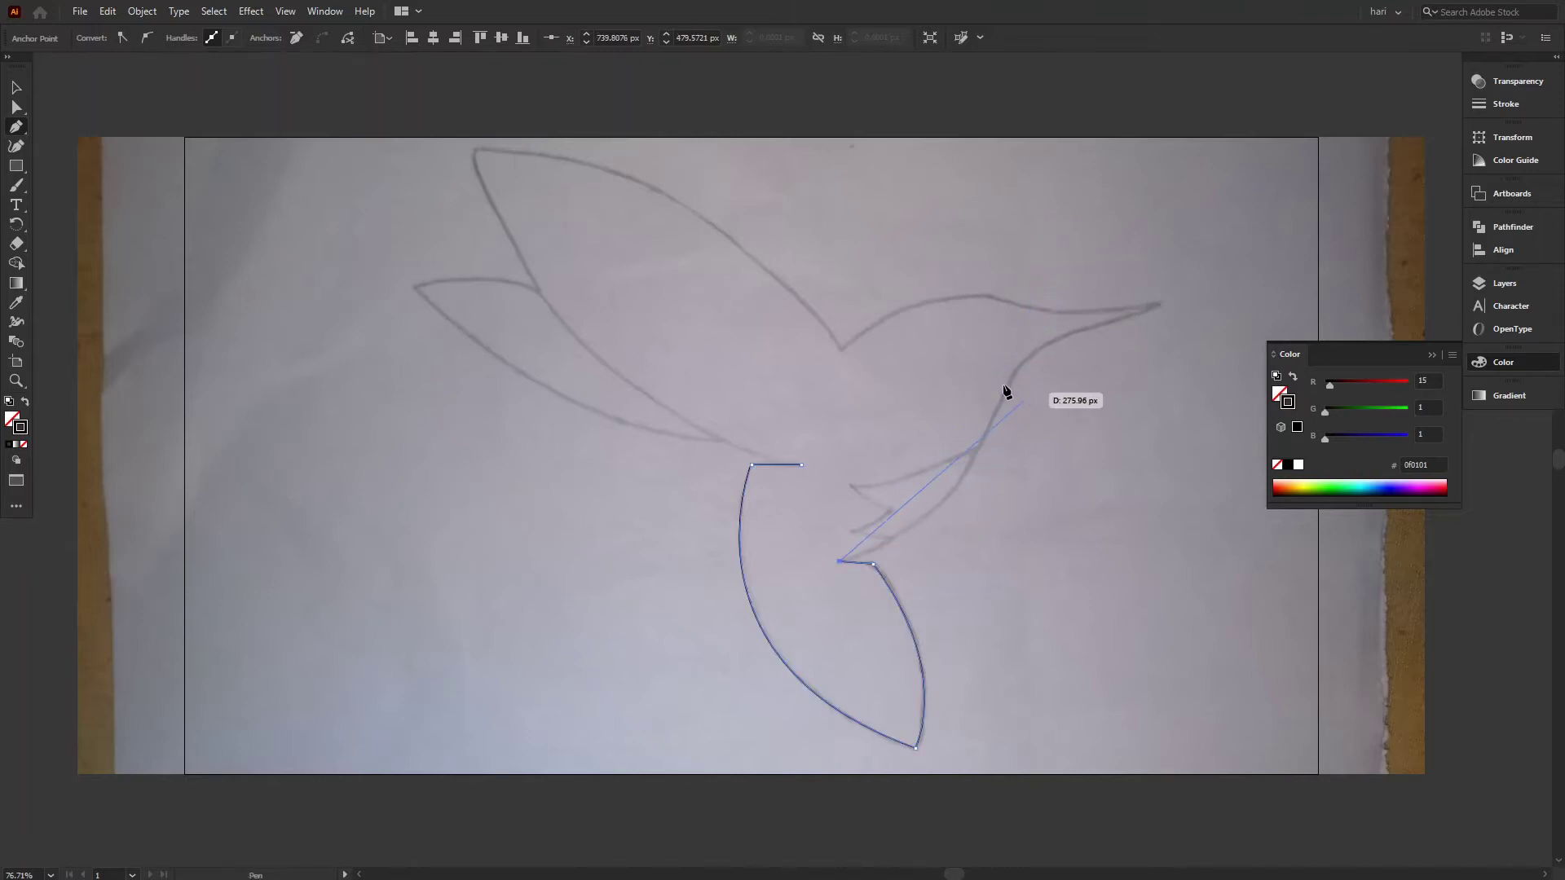
left_click_drag(1015, 373, 1081, 188)
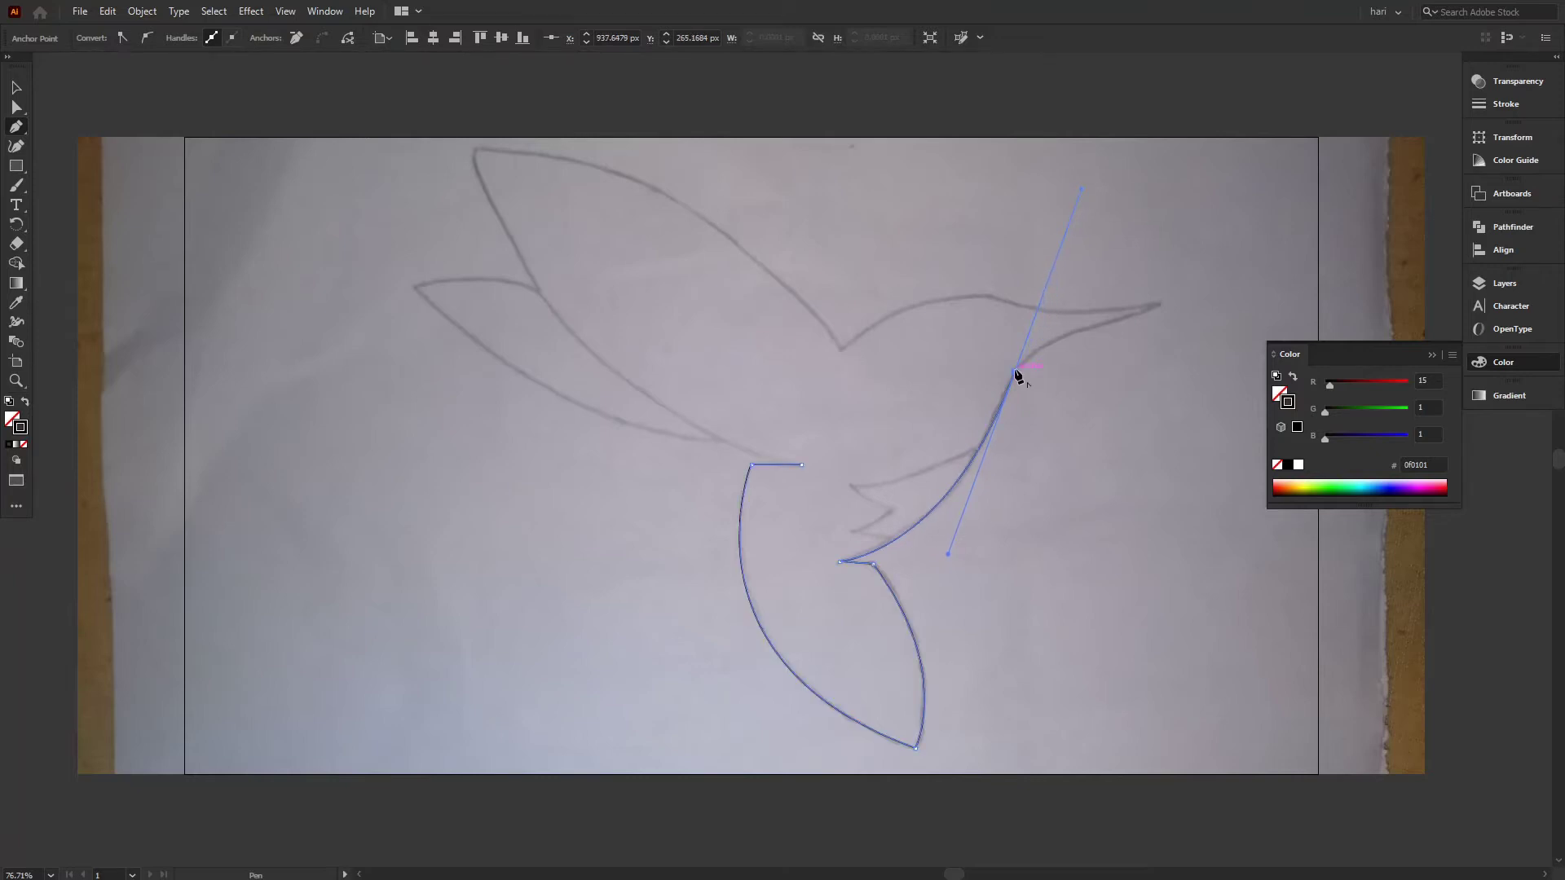
left_click(1017, 377)
left_click_drag(1102, 326, 1149, 325)
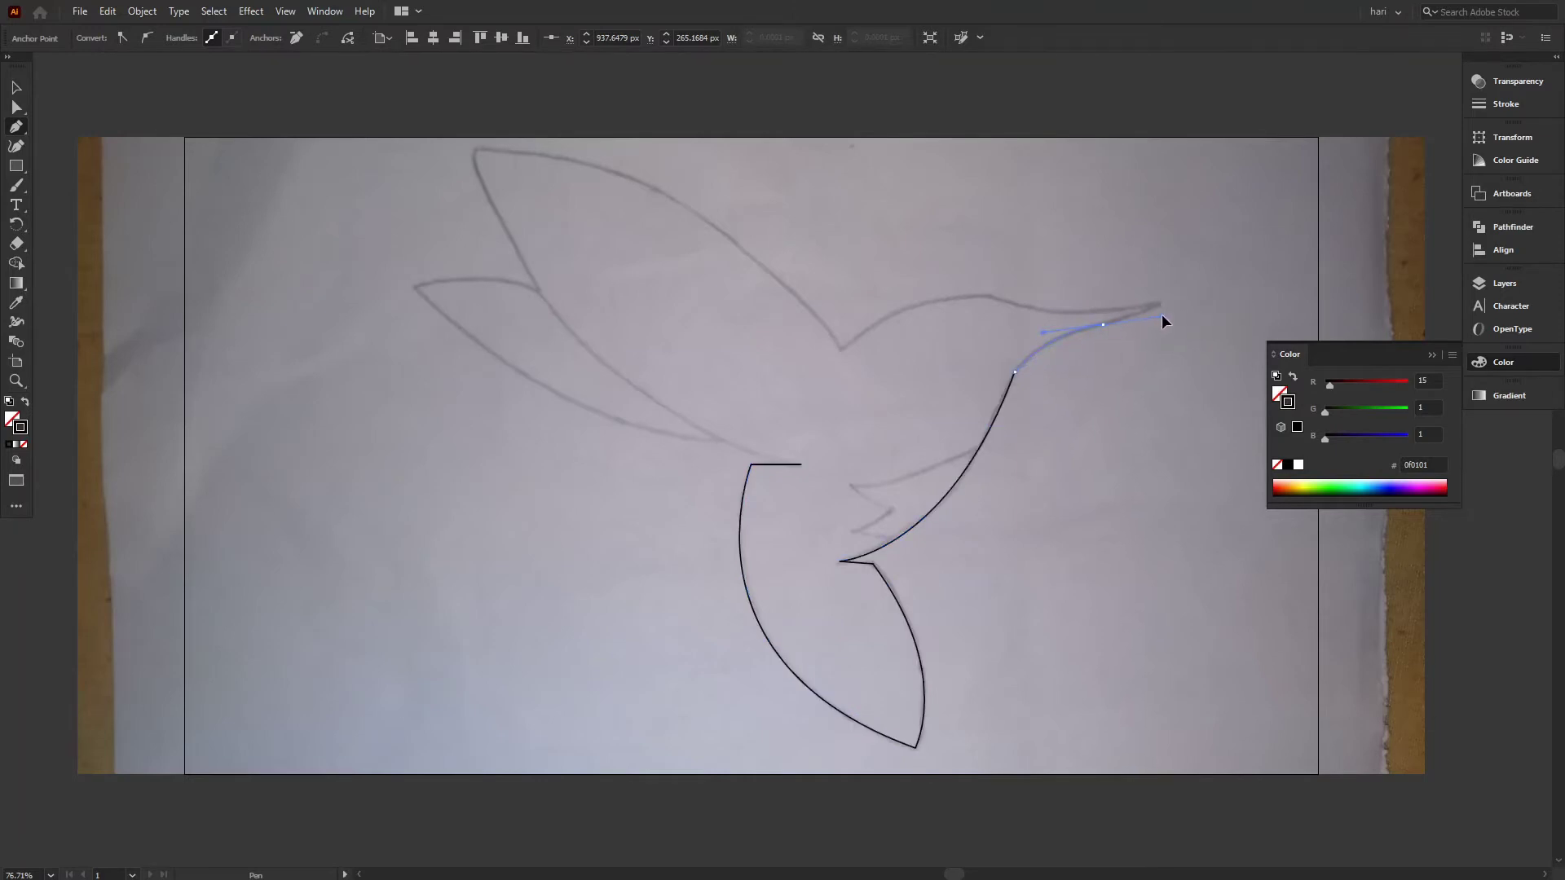
left_click_drag(1171, 319, 1171, 318)
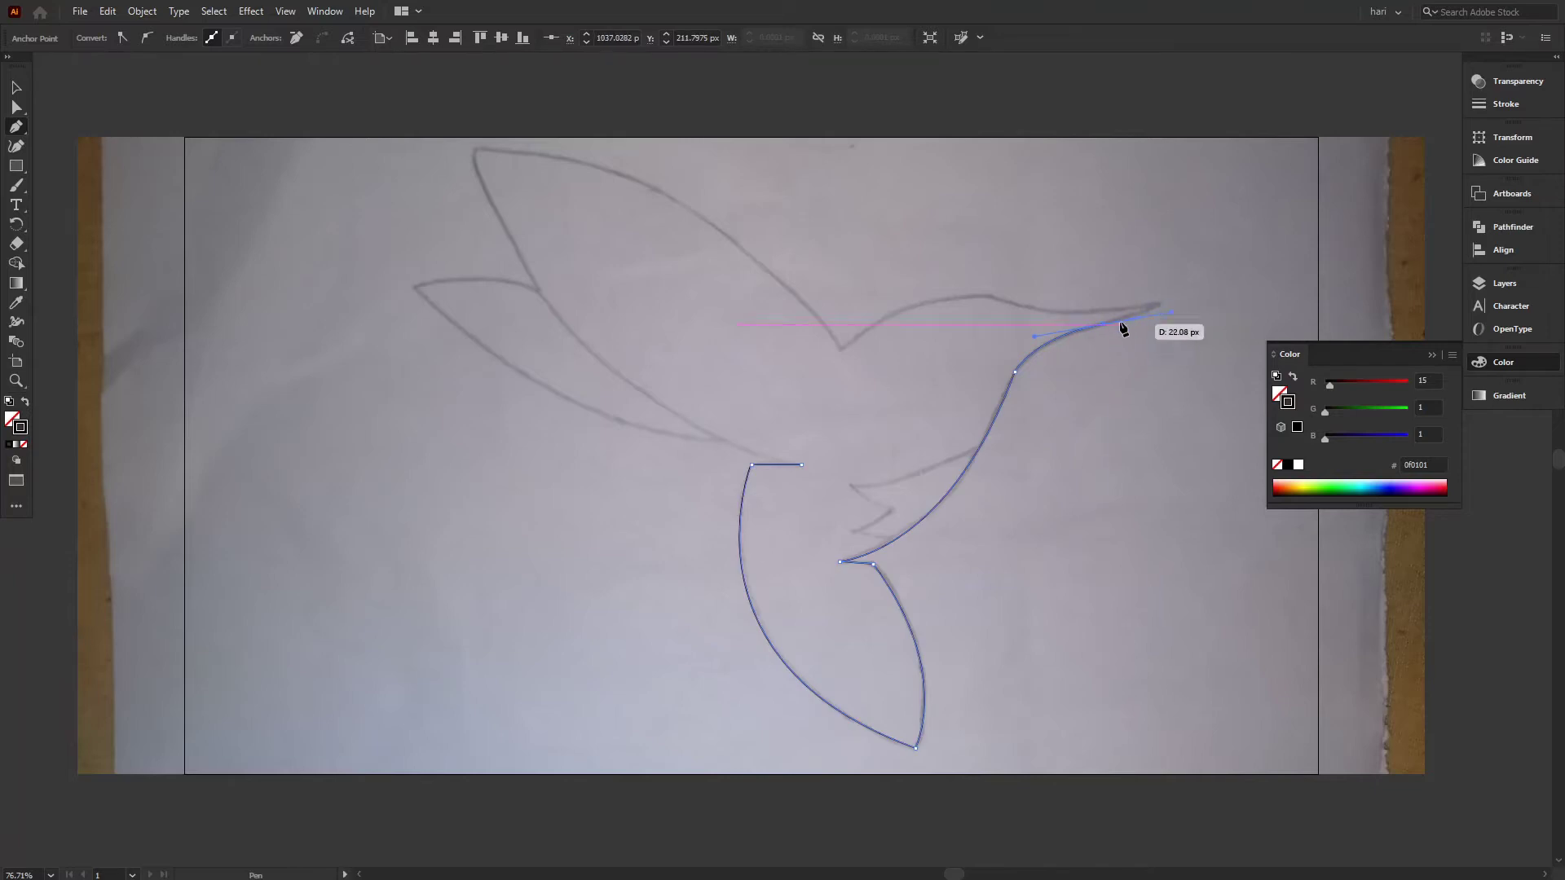
left_click(1161, 306)
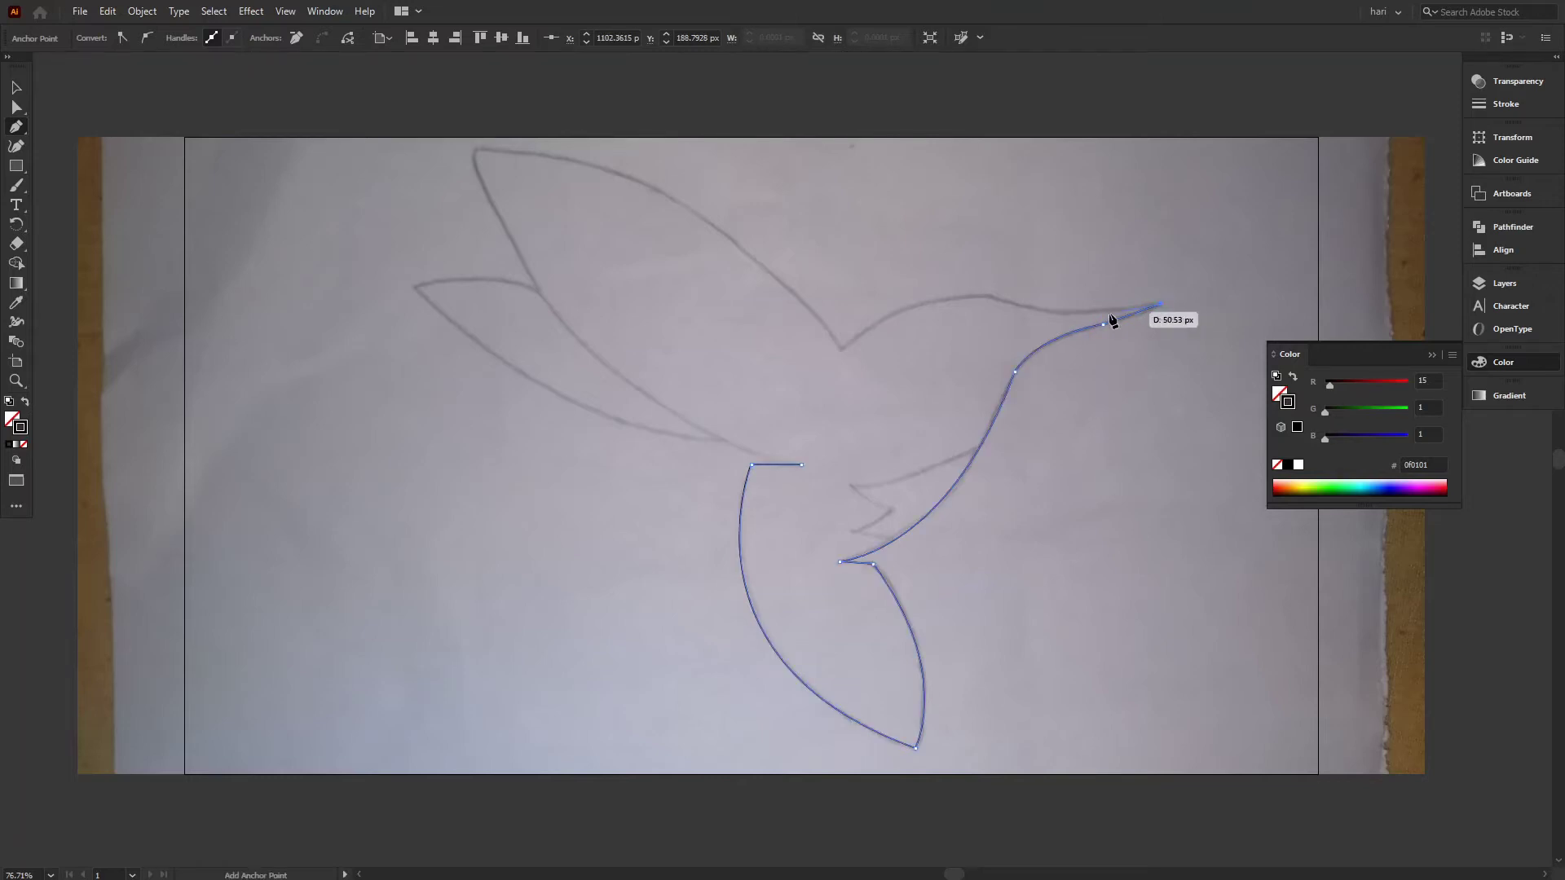
- Trace the top of the beak and the head in curves back to the base of the large upper wing
left_click(992, 295)
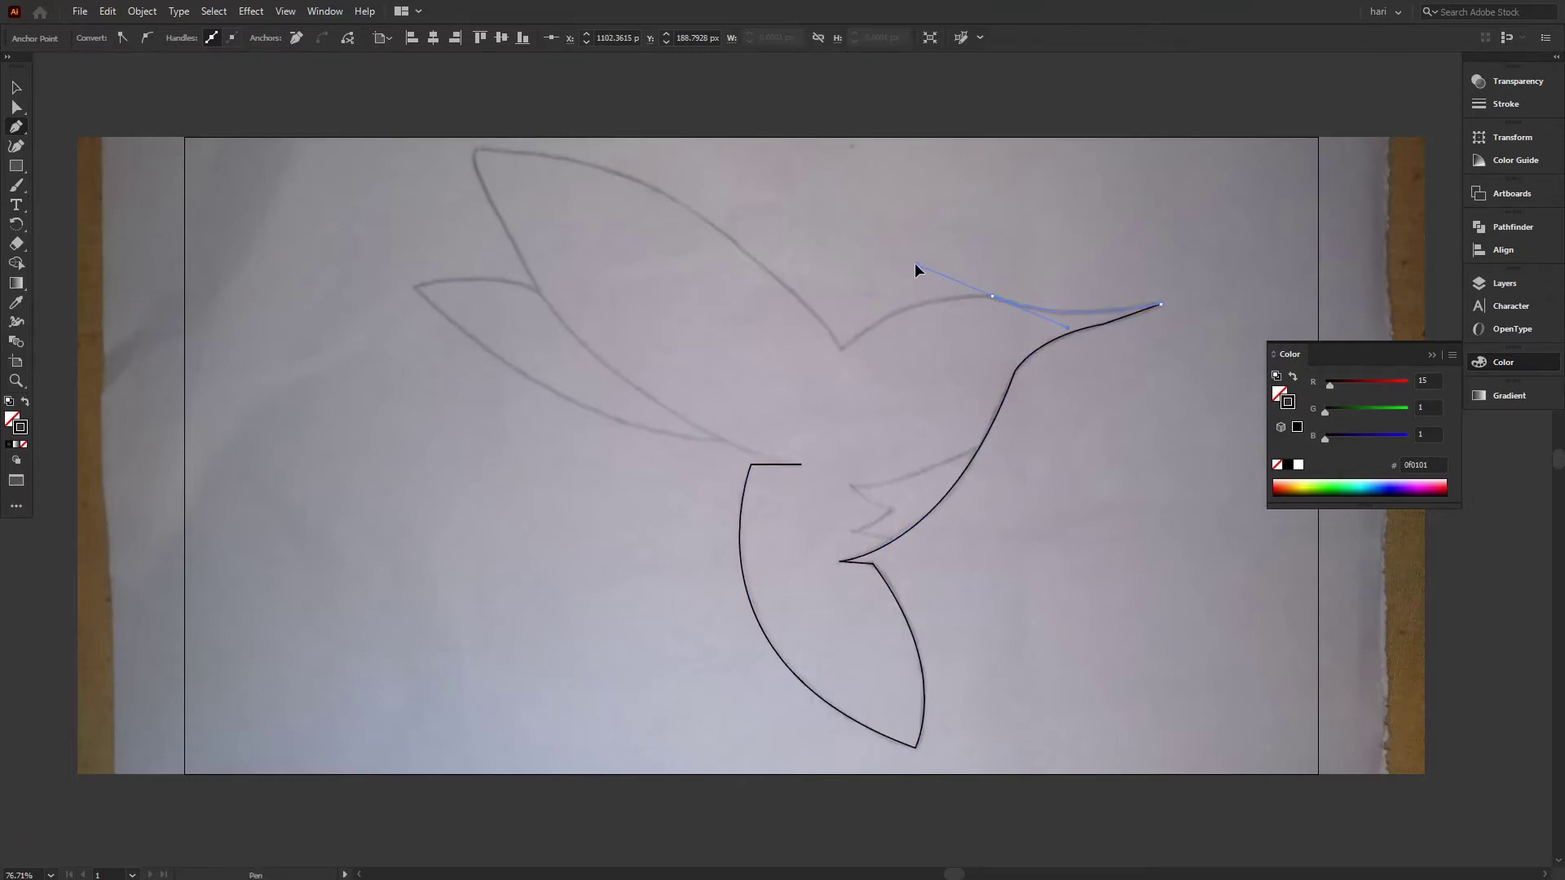
left_click_drag(917, 261, 918, 261)
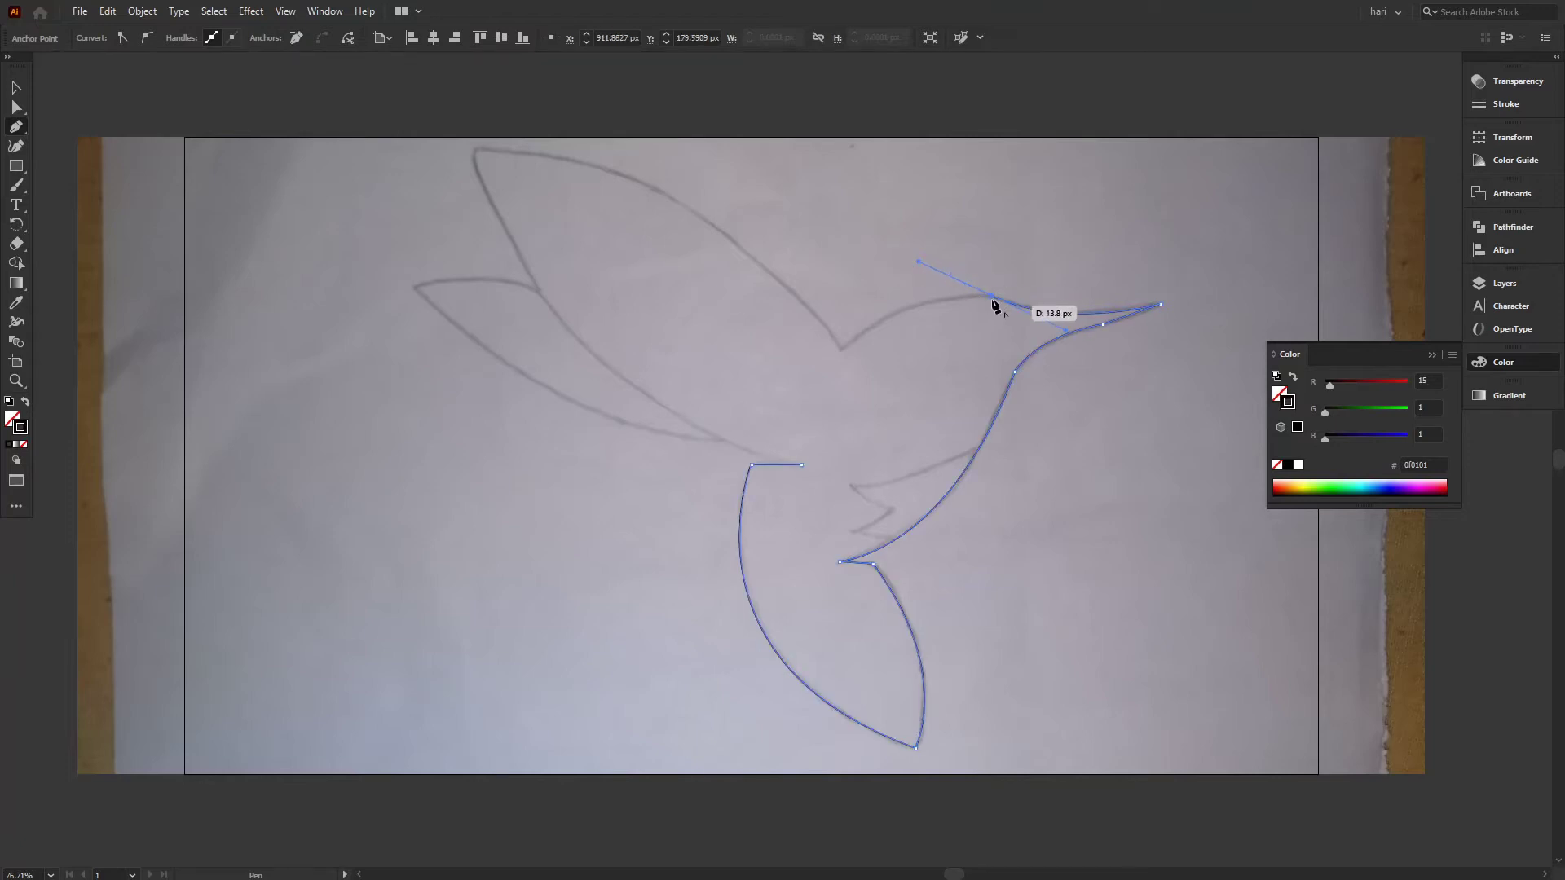
left_click_drag(842, 351, 769, 419)
left_click(843, 355)
- Trace the large upper wing around its tip, close the body path at its starting point and deselect it
left_click_drag(476, 153, 258, 161)
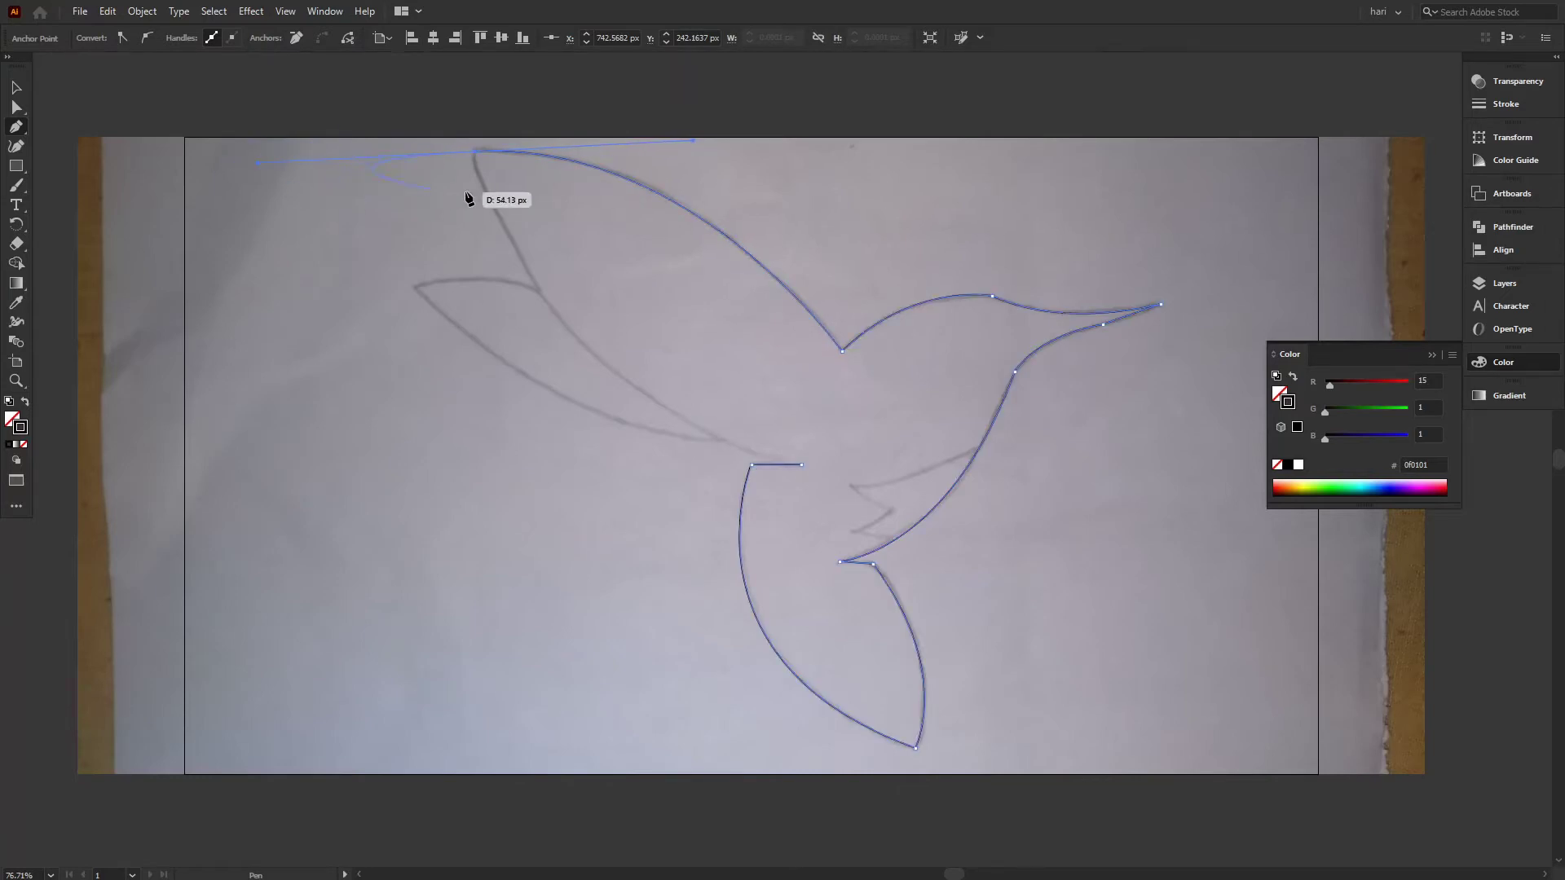
left_click(476, 153)
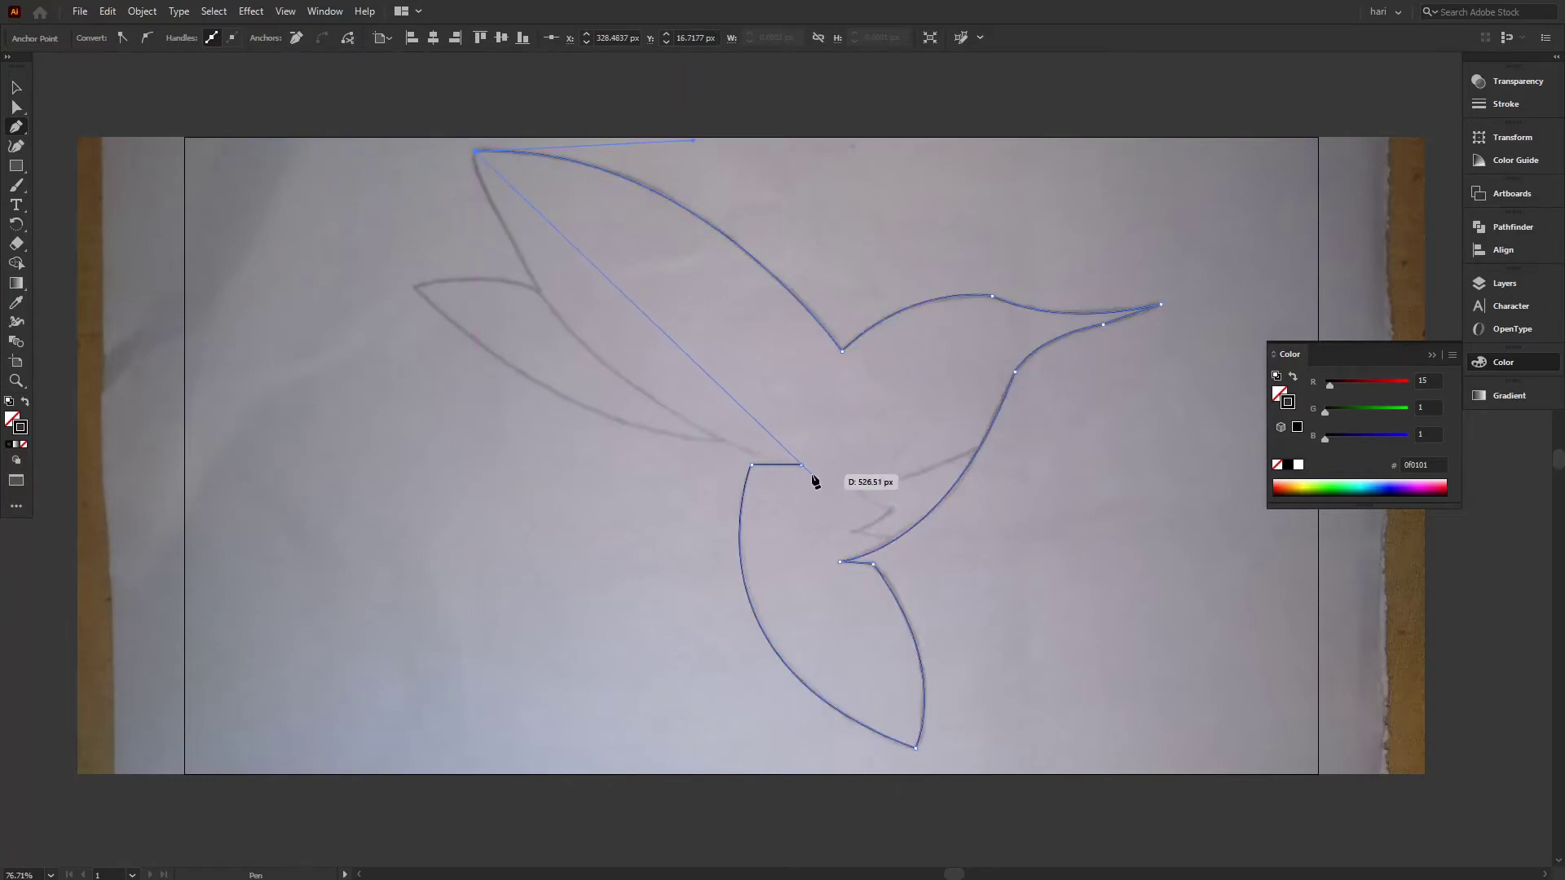
left_click_drag(801, 466, 1038, 507)
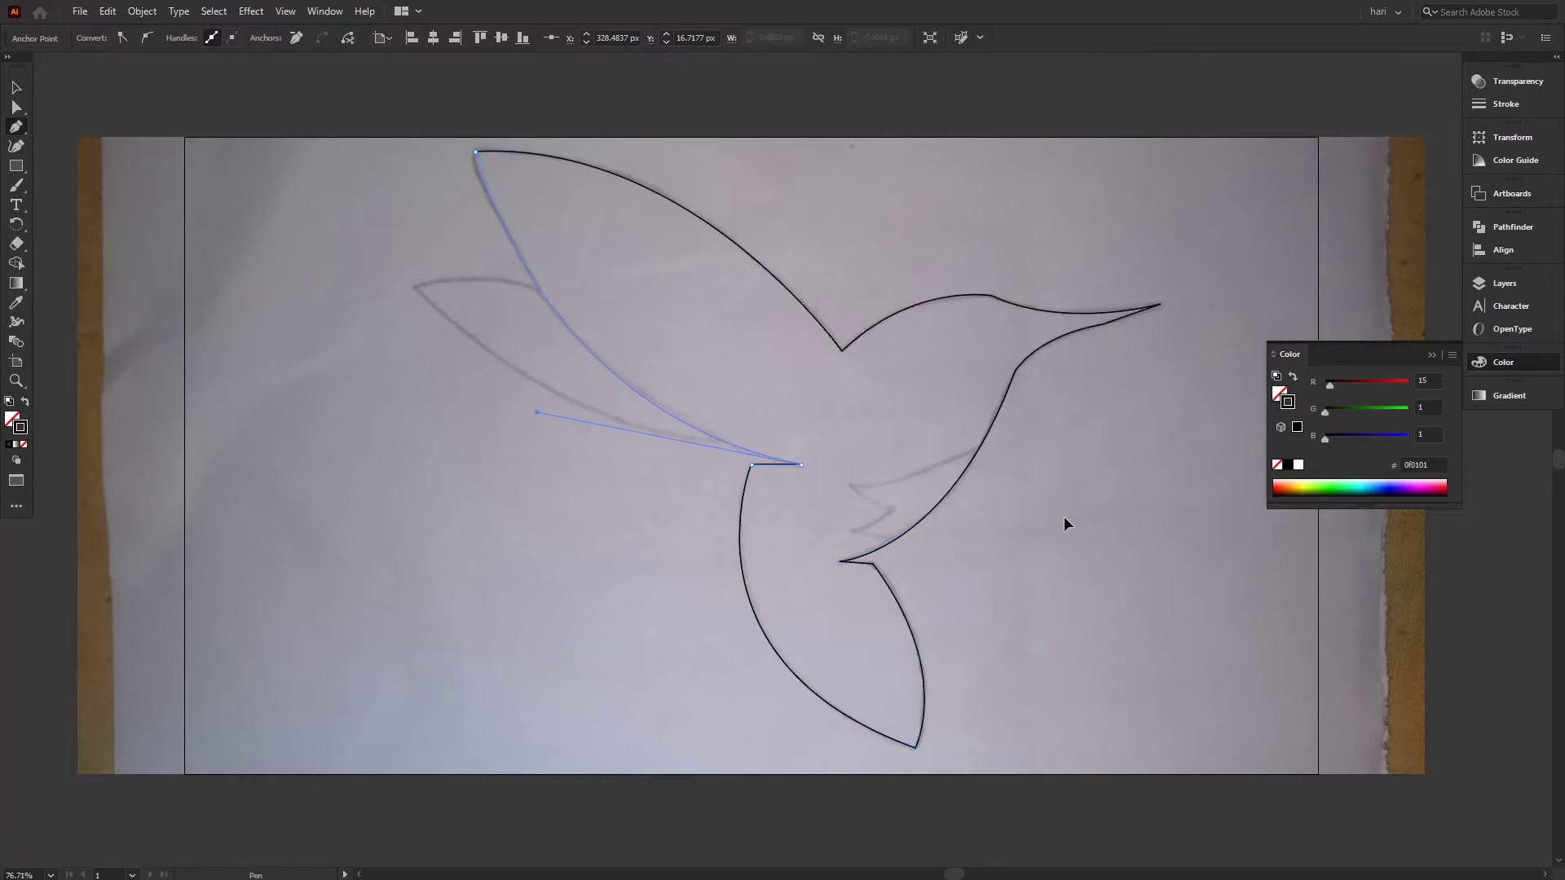
left_click_drag(1060, 520, 1081, 545)
left_click(16, 87)
left_click(70, 81)
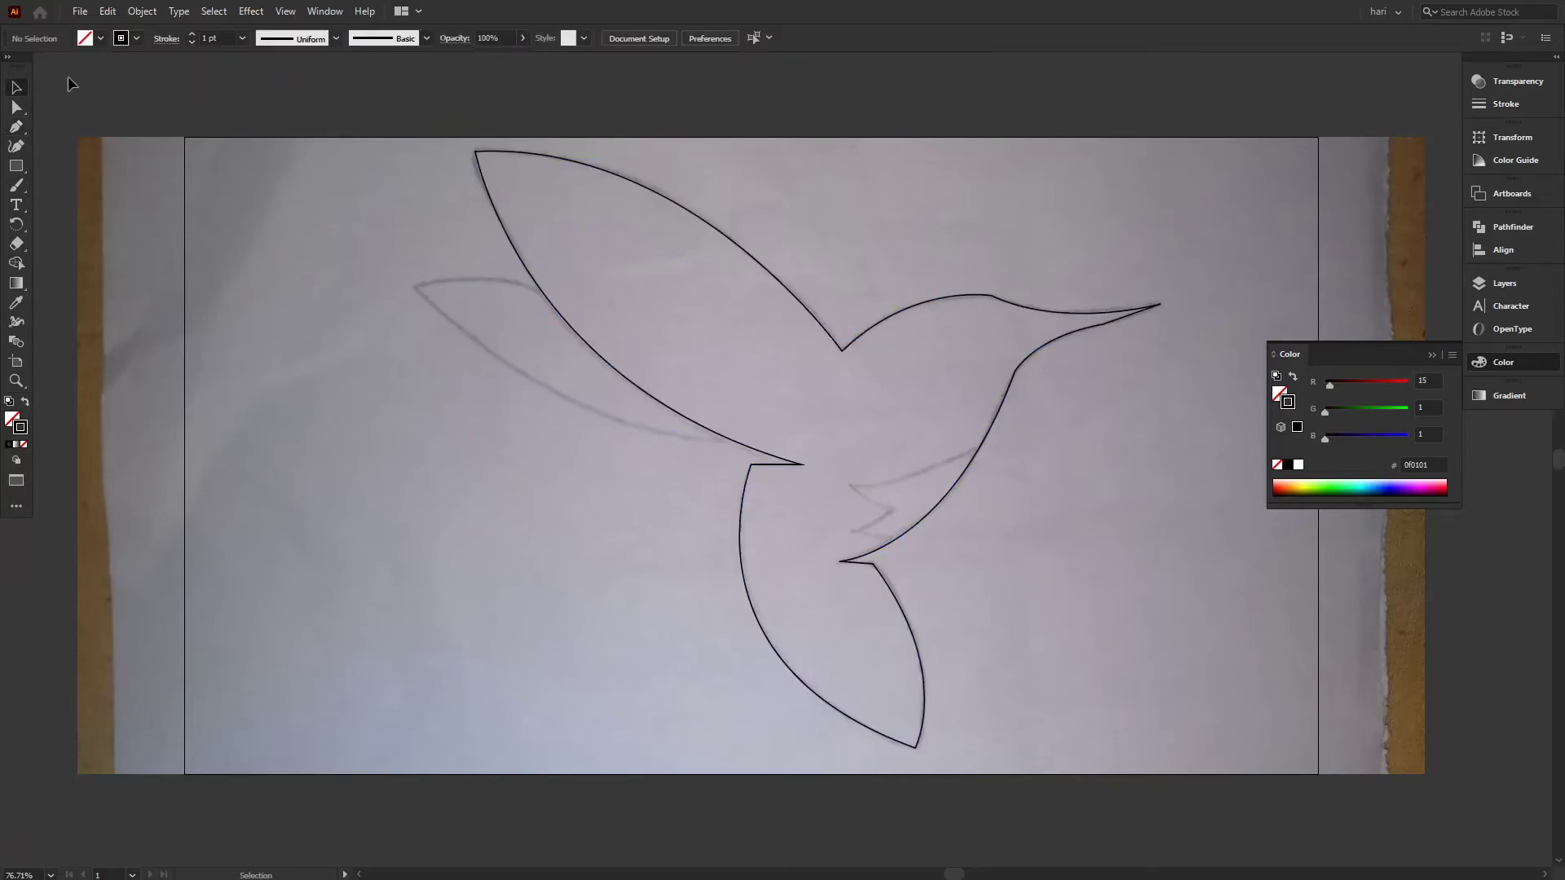
- Trace the smaller rear wing as a separate curved path that starts and ends on the large wing's lower edge, and deselect it
left_click(16, 129)
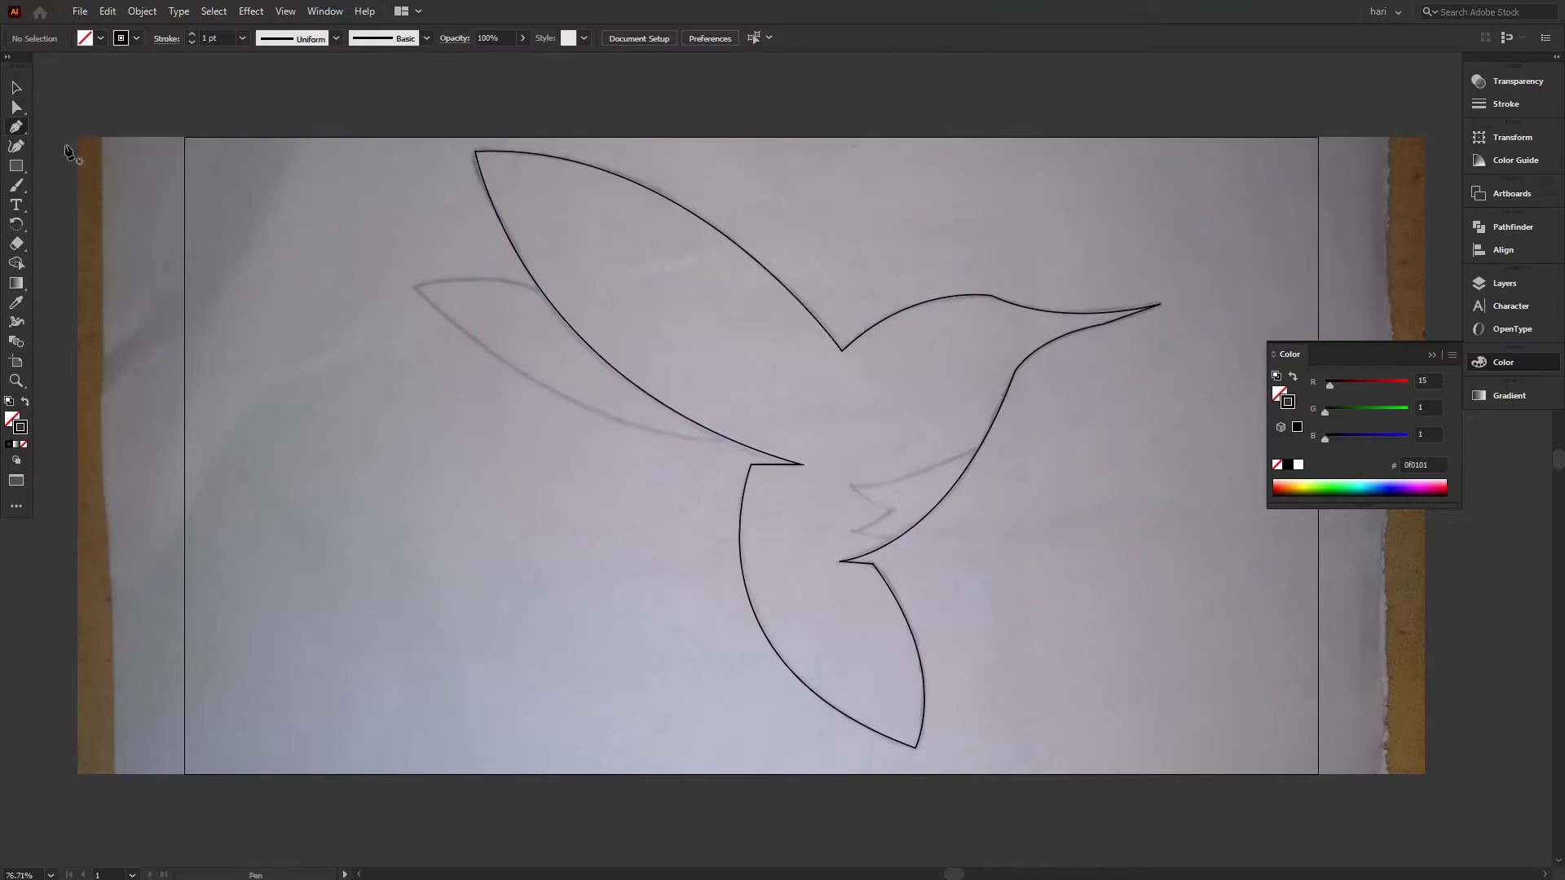
left_click(733, 443)
left_click_drag(414, 287, 282, 135)
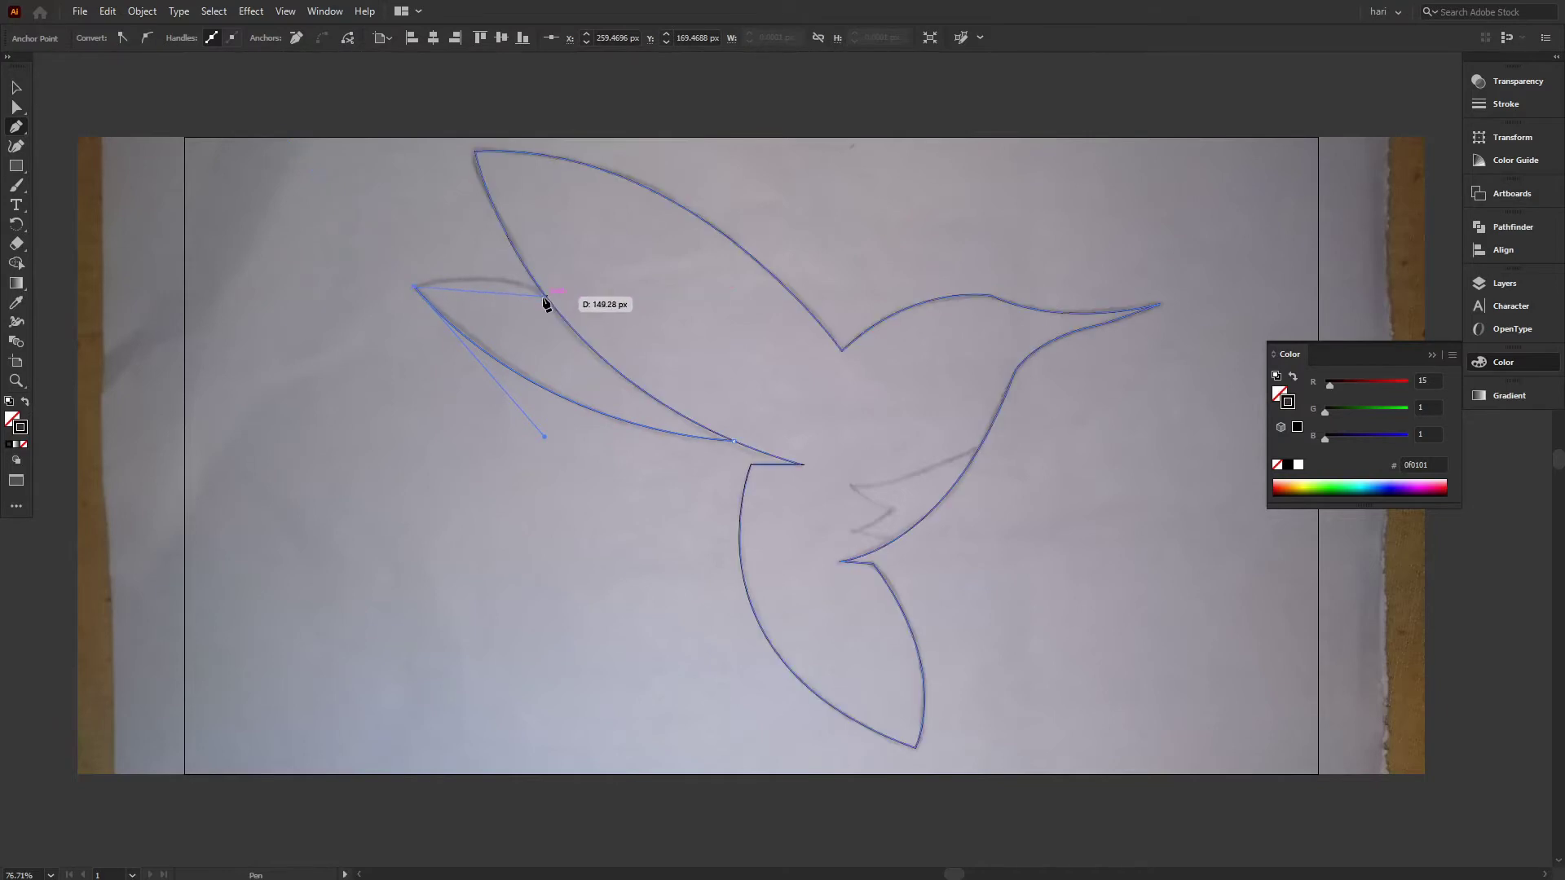
left_click_drag(543, 293, 600, 321)
left_click(16, 87)
left_click(130, 104)
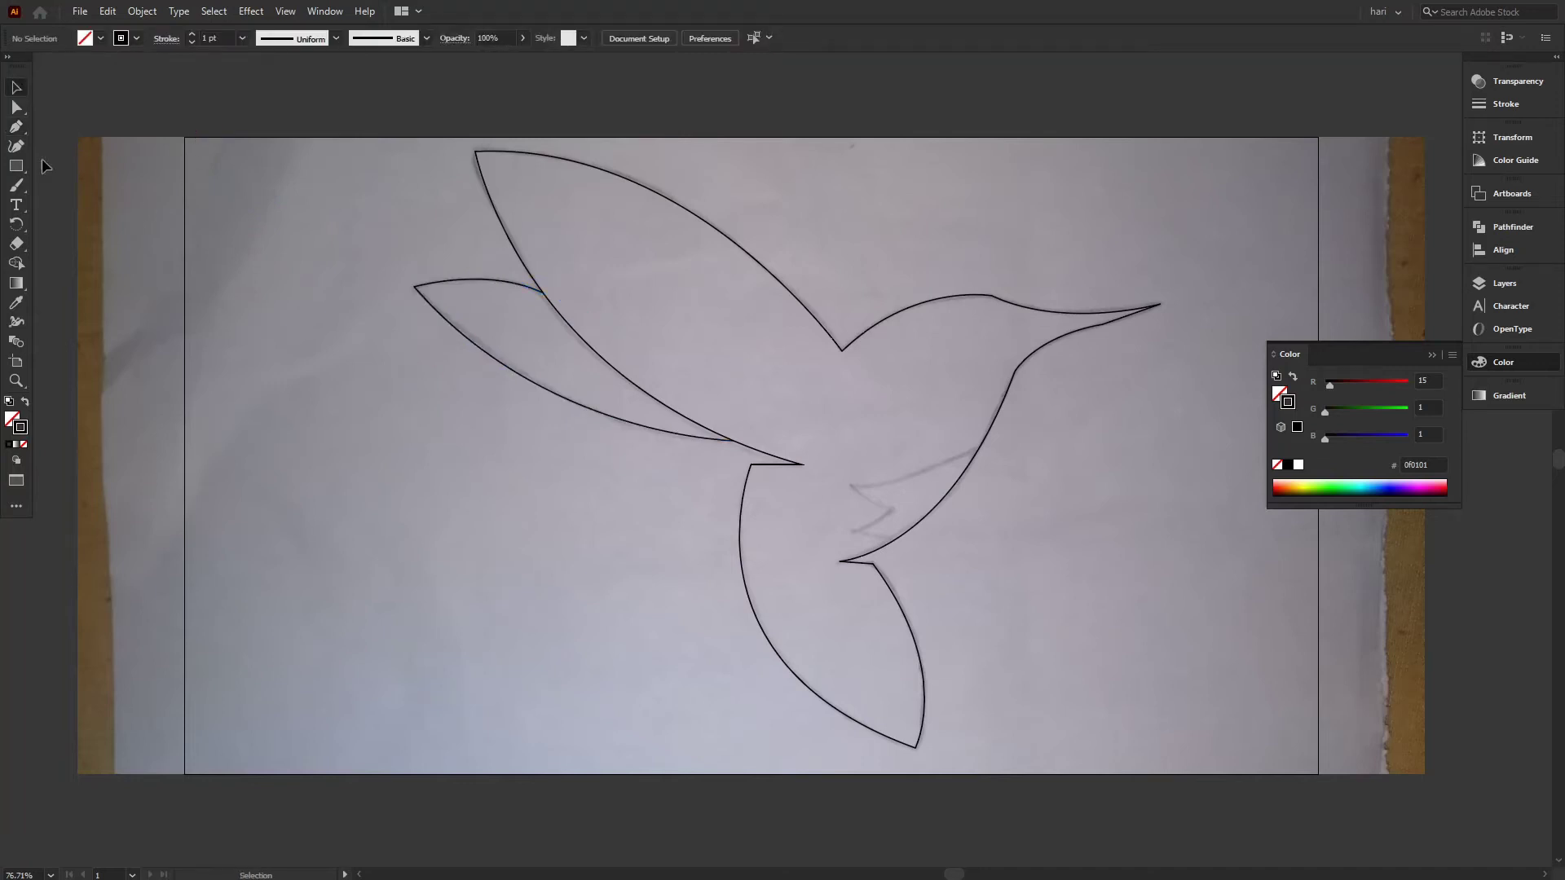
- Trace the zigzag feather detail from the chest edge back to the belly line as a separate path with the Pen tool
left_click(17, 127)
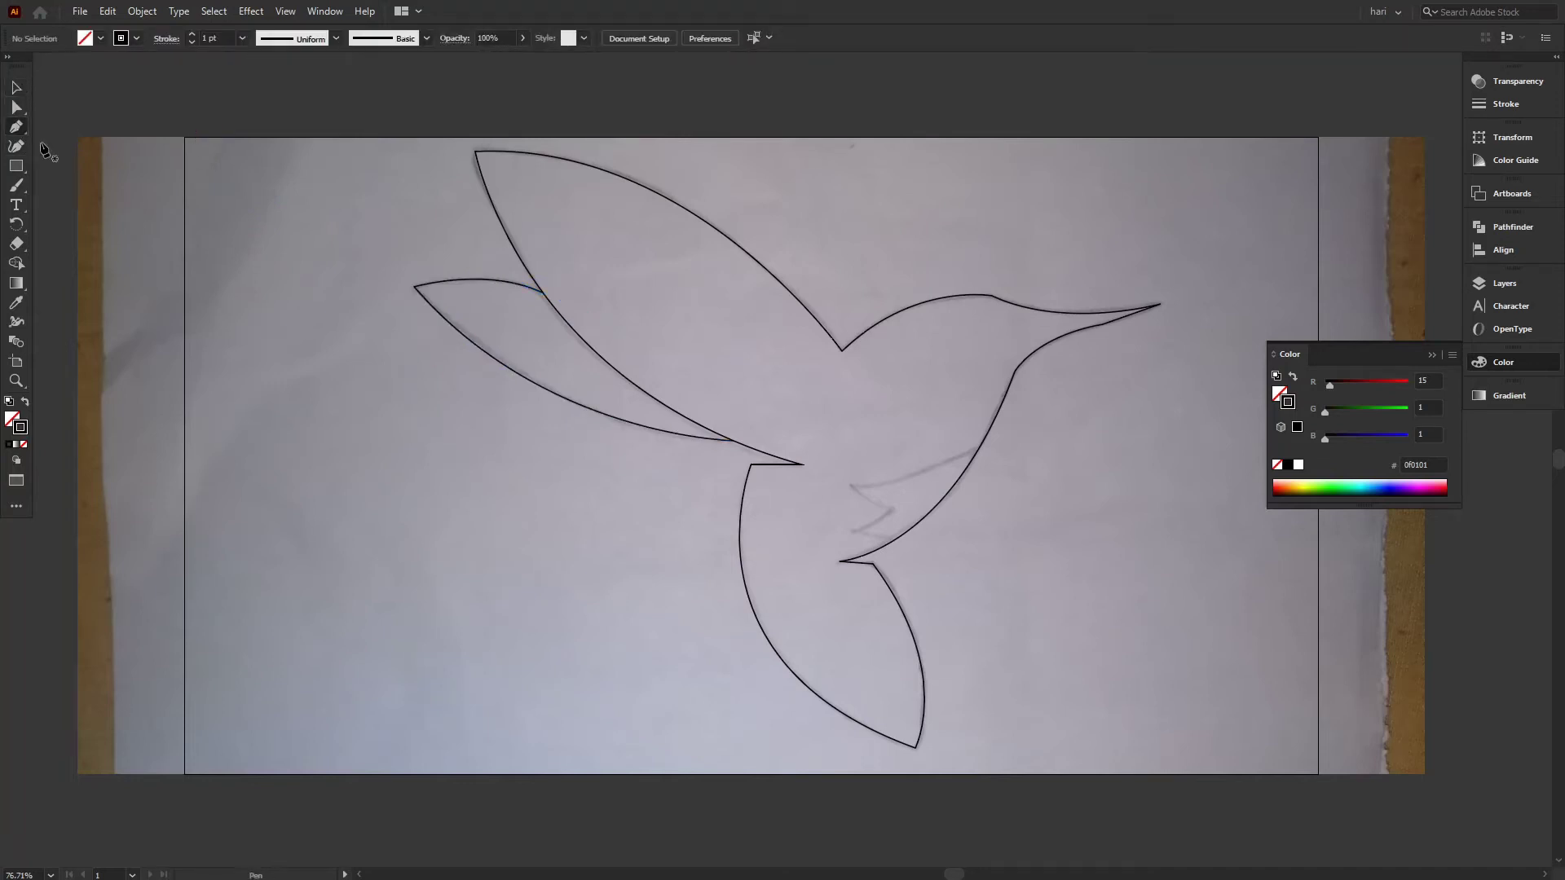
left_click(978, 450)
left_click_drag(851, 487, 813, 476)
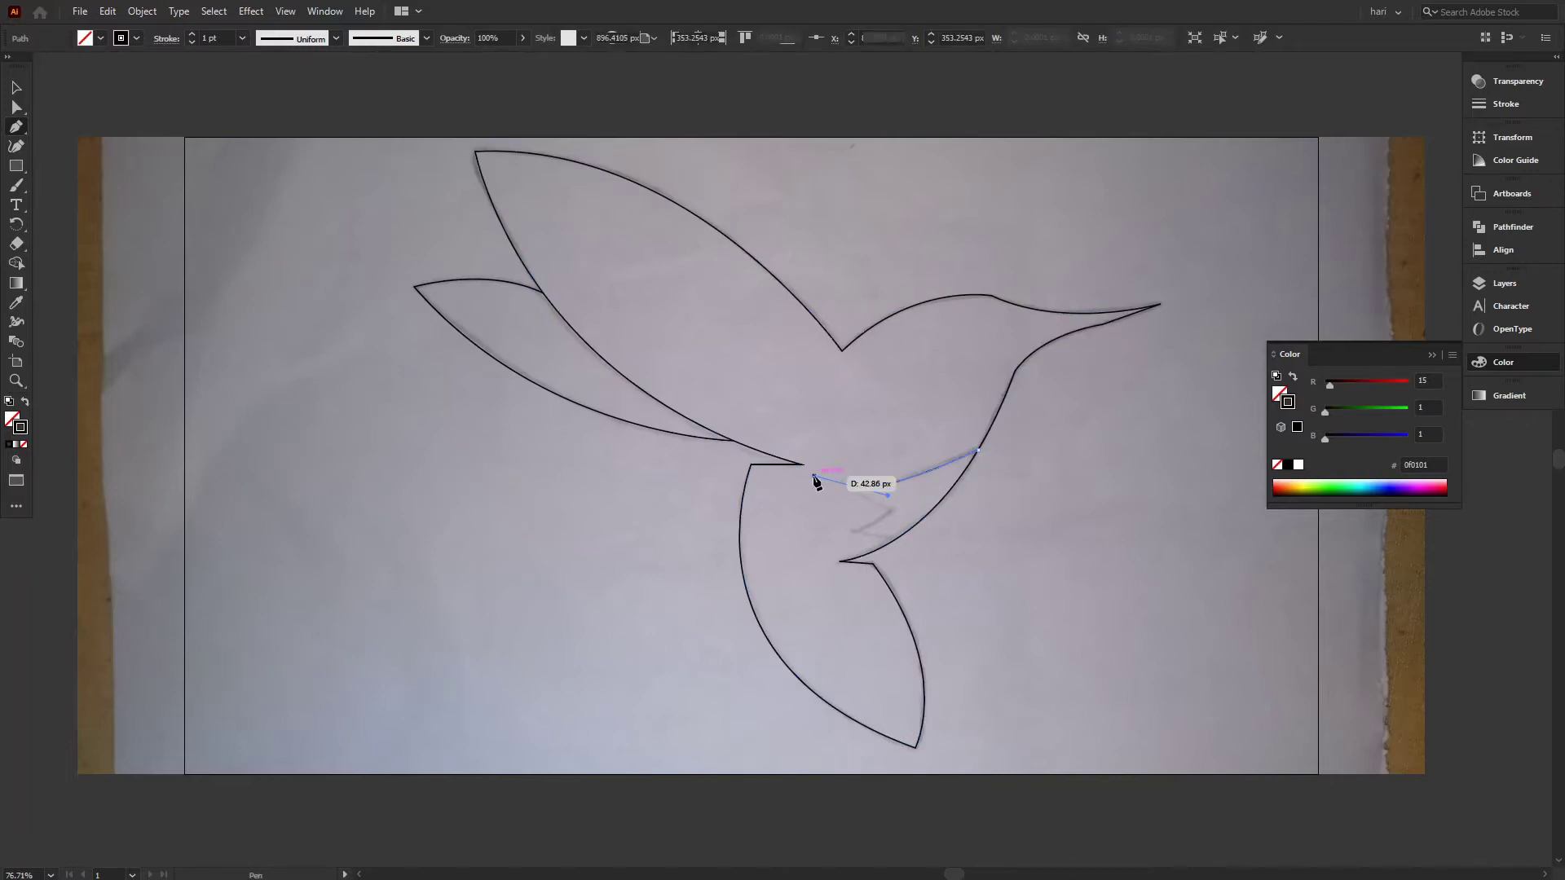
left_click(852, 487)
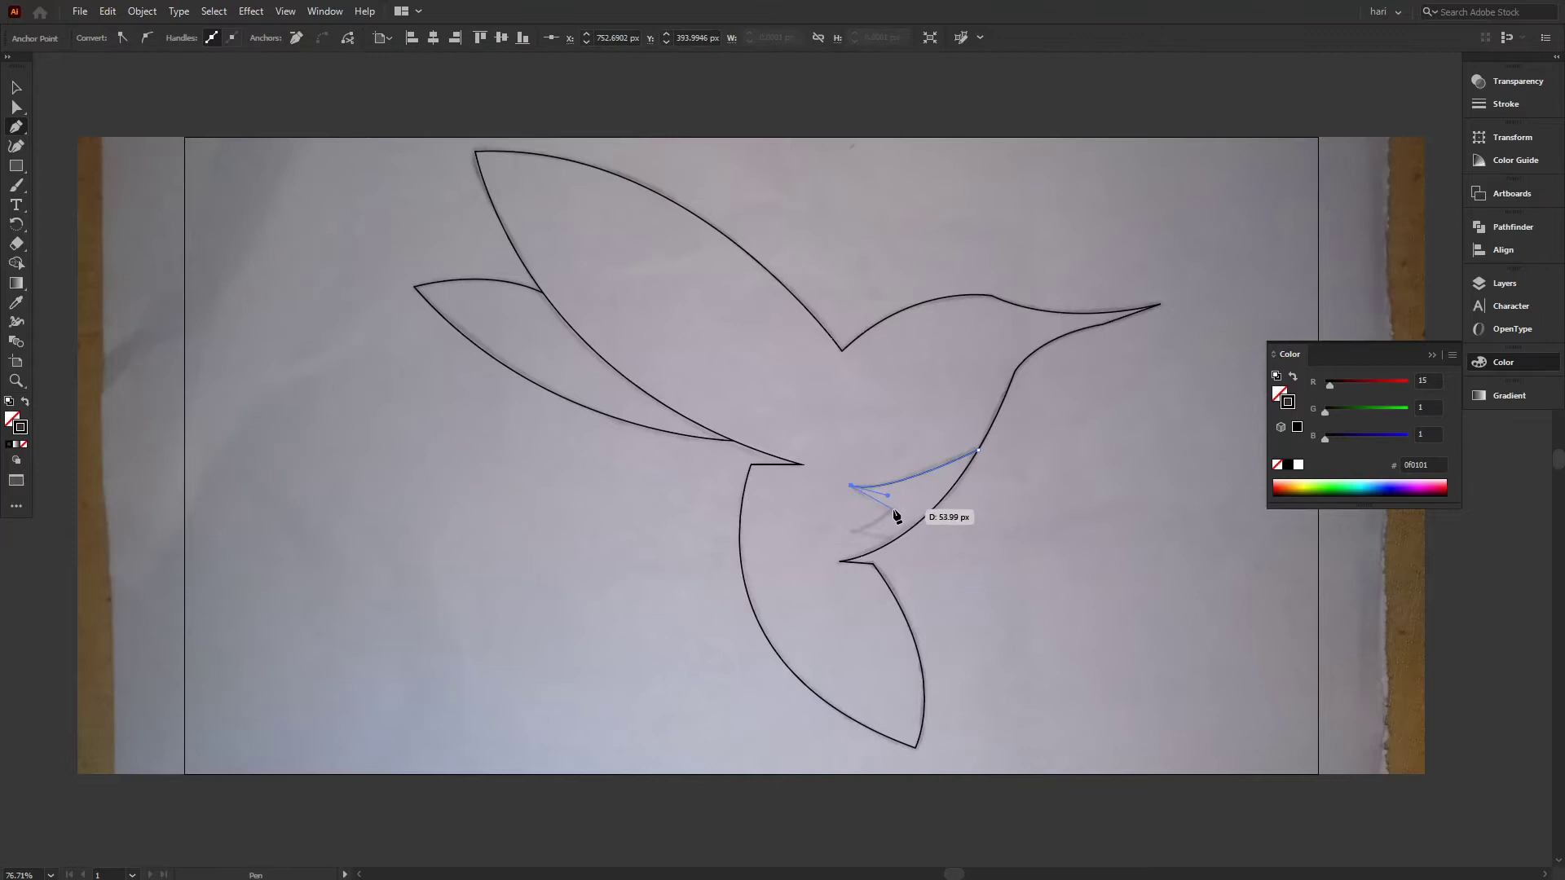
left_click_drag(917, 514, 927, 512)
left_click(894, 509)
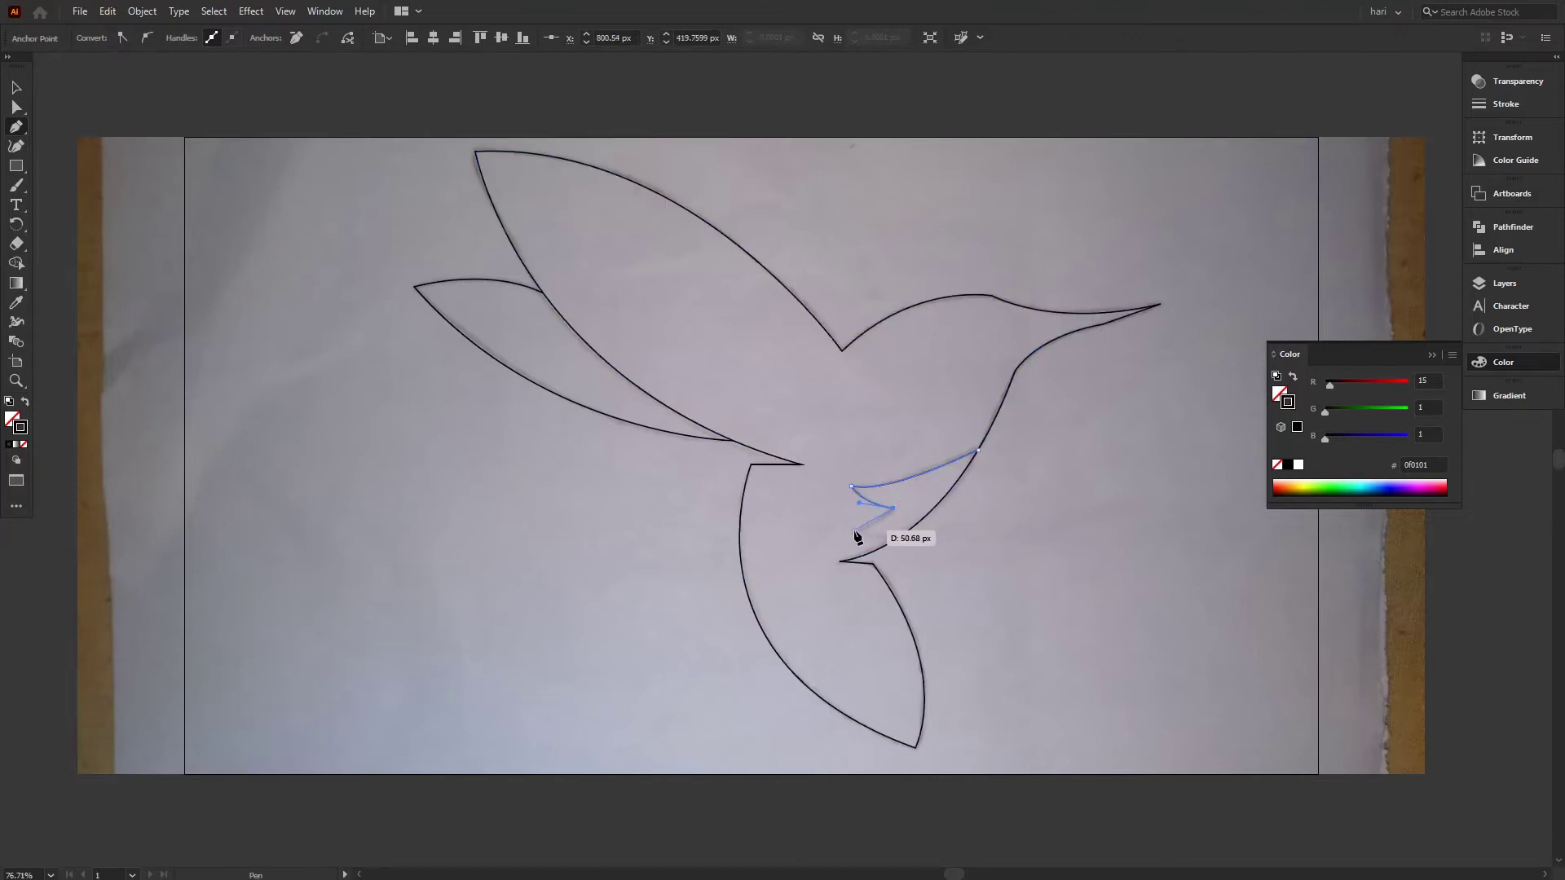
left_click_drag(835, 532, 911, 536)
left_click(854, 532)
left_click(15, 91)
key("ctrl+a")
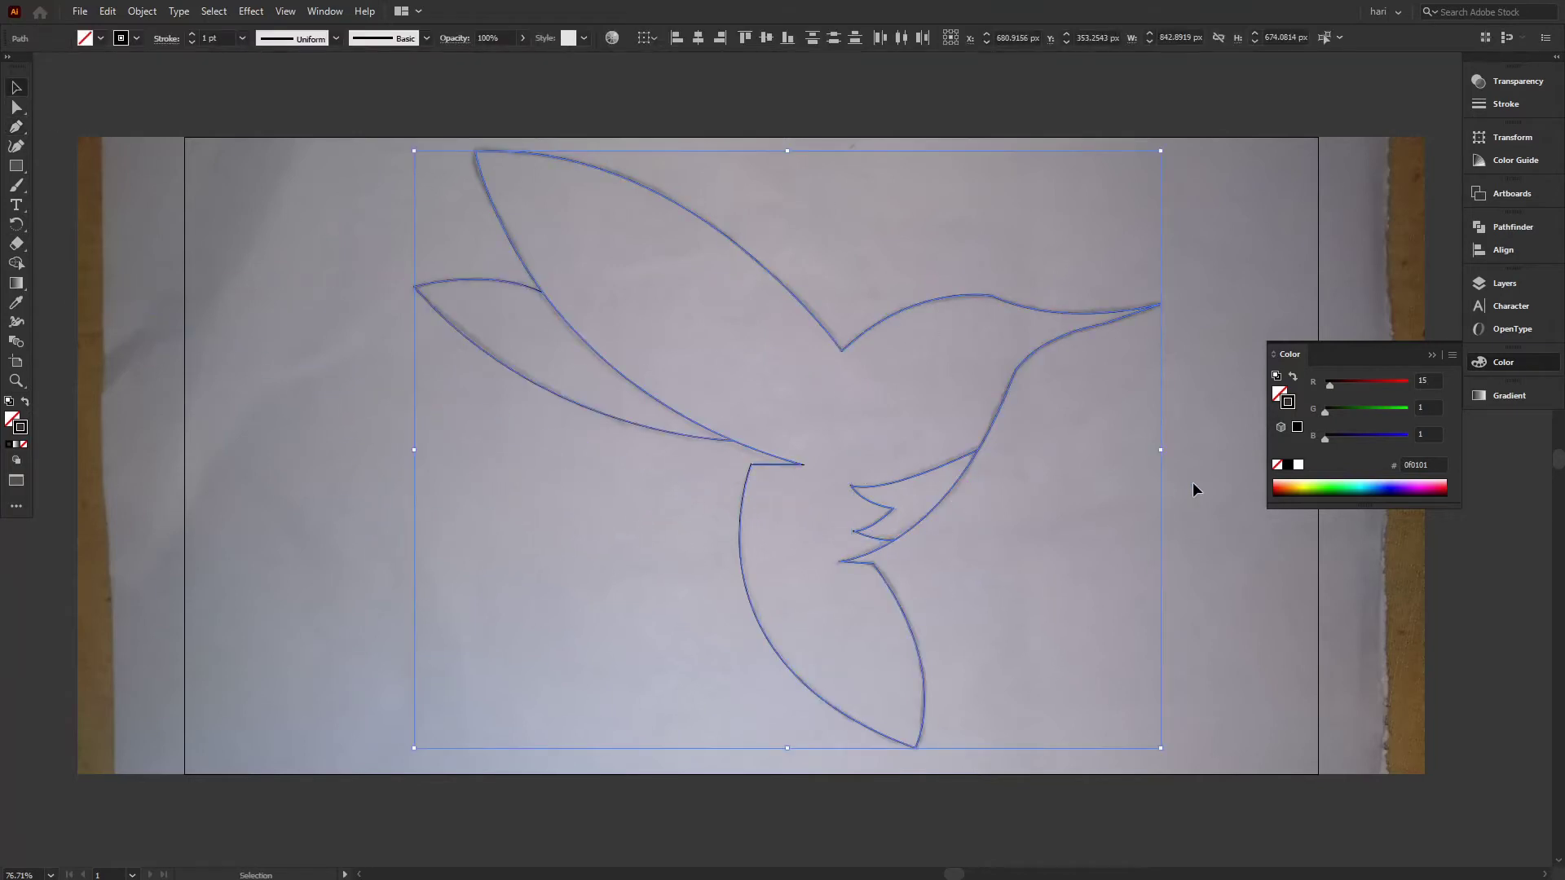
left_click(1283, 541)
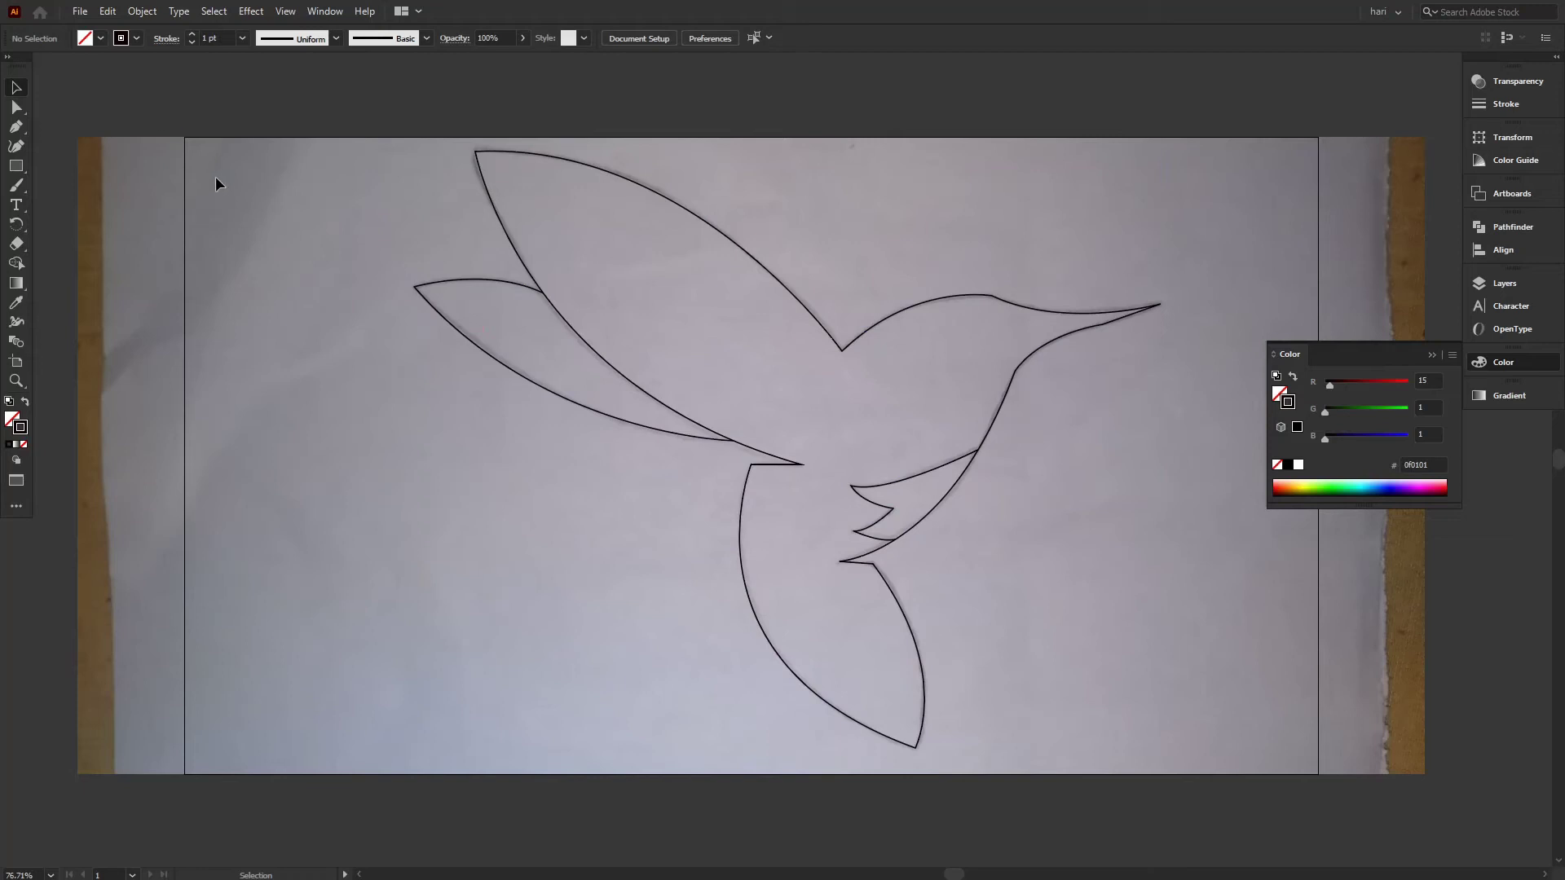
- Unlock all objects and delete the reference sketch photo
left_click(139, 11)
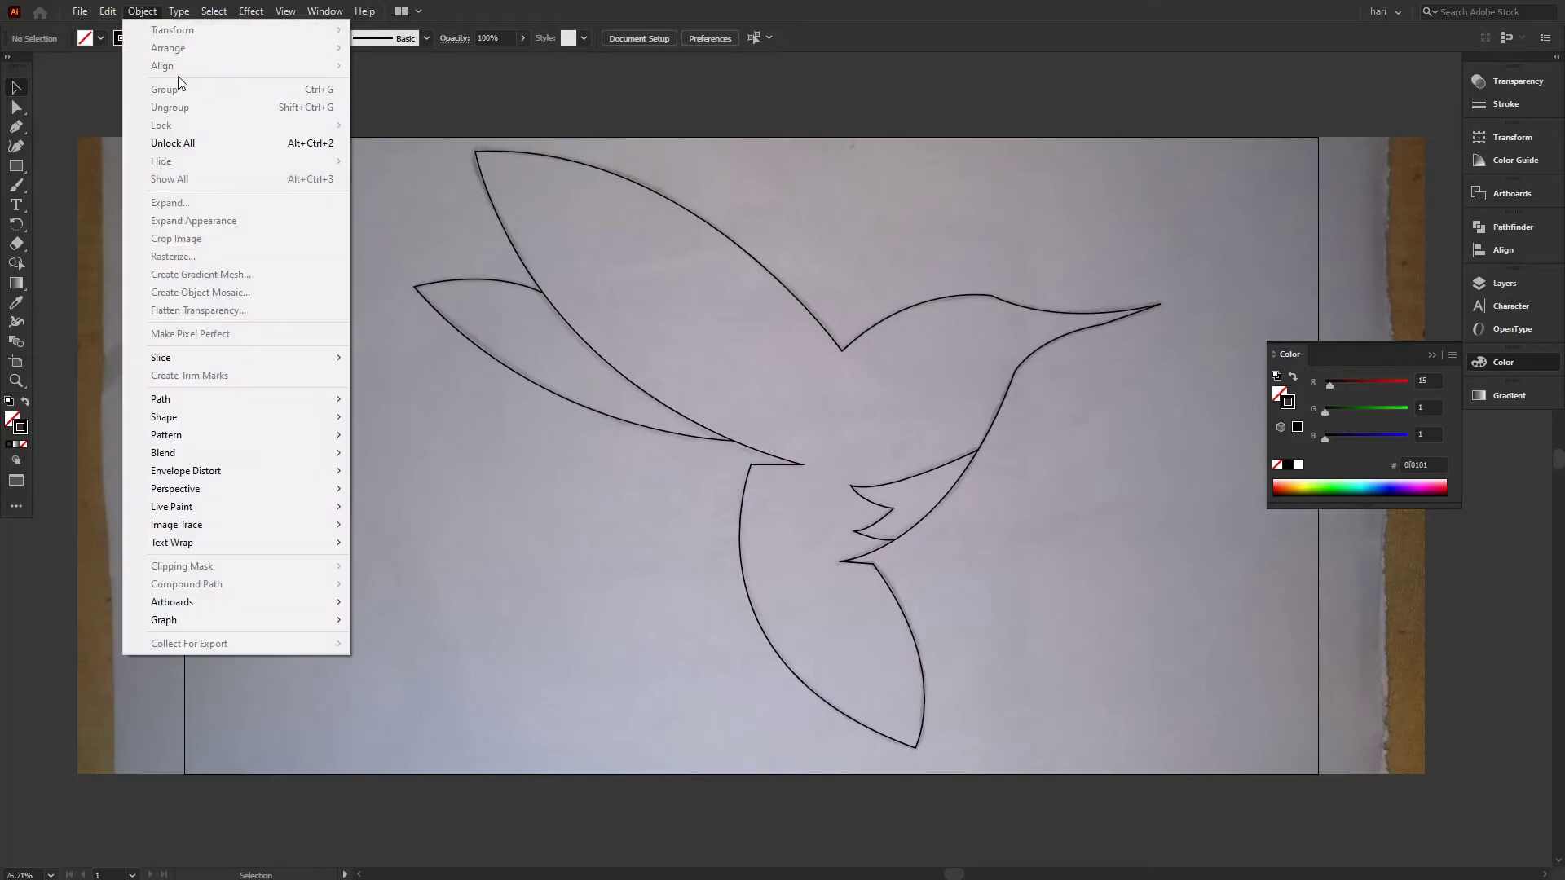
left_click(195, 143)
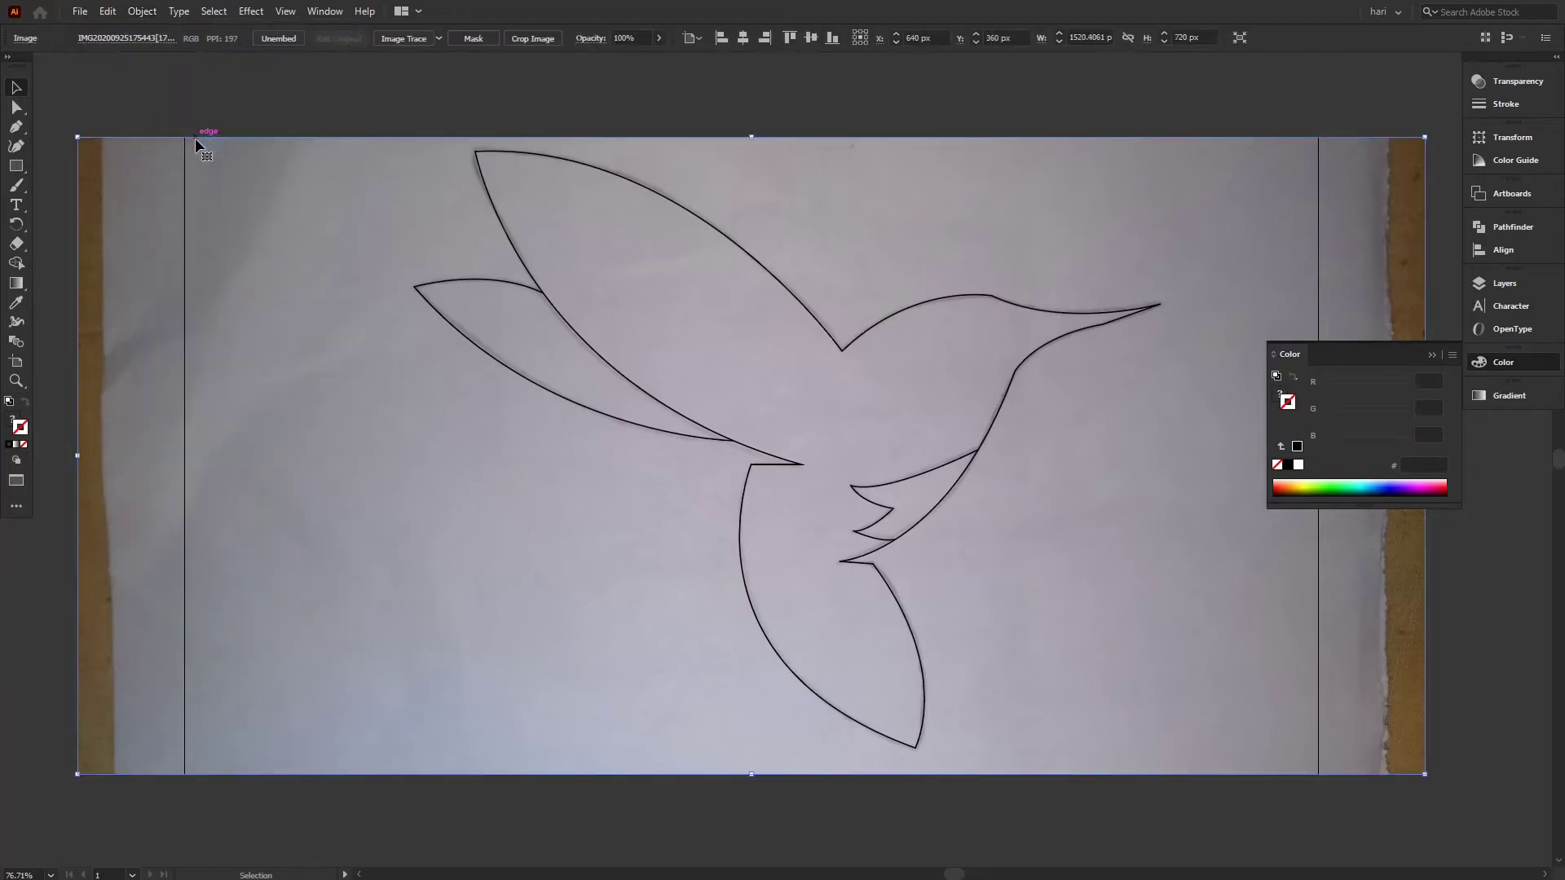
key("Delete")
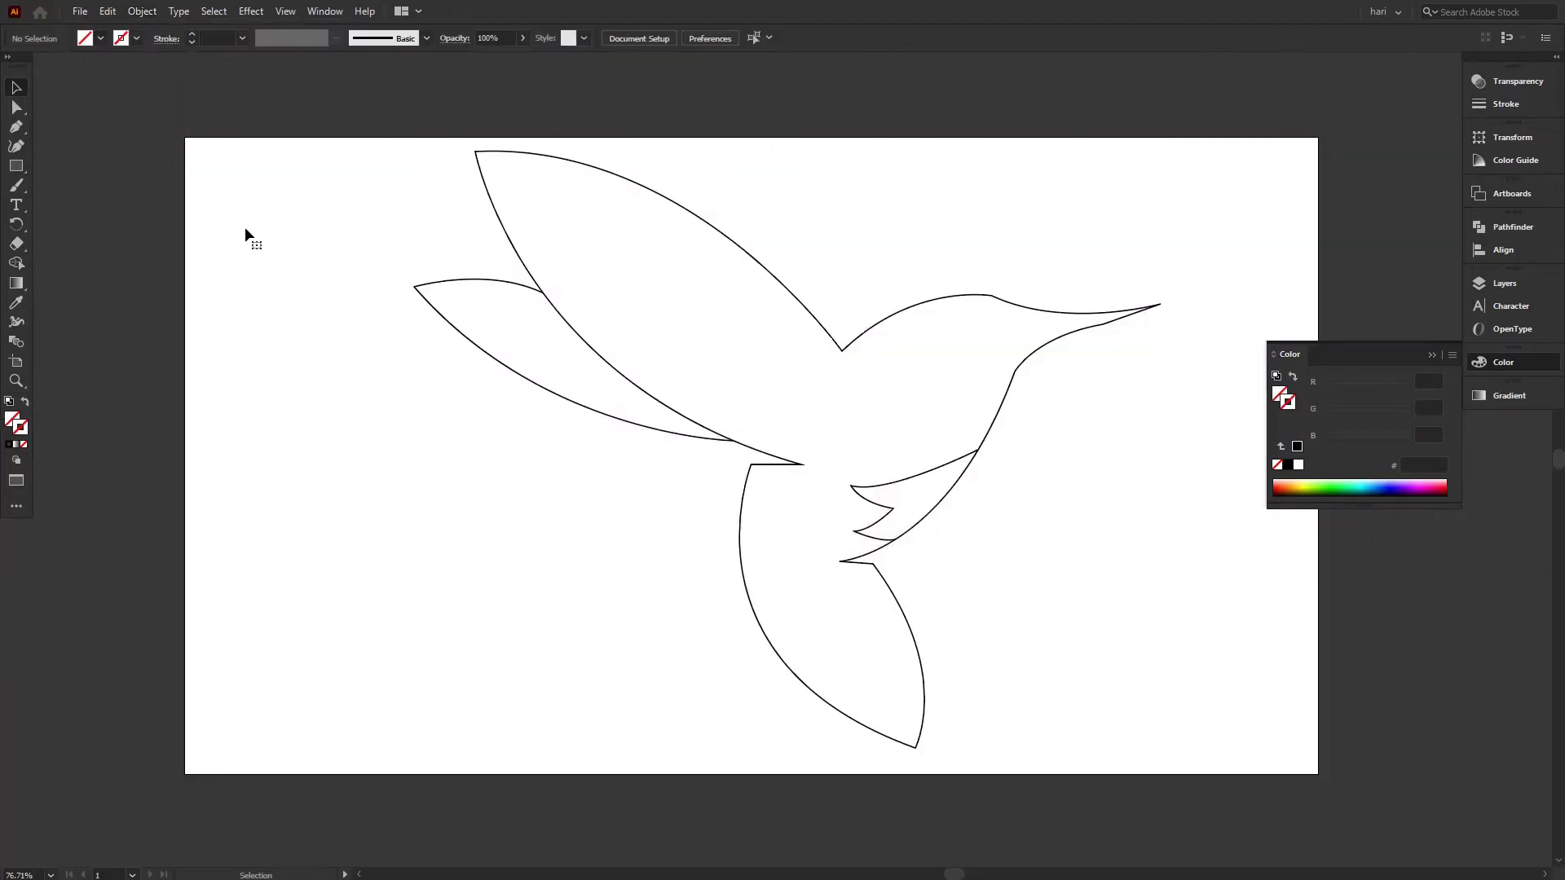
- Round the pointed tips of the large upper wing and the small rear wing, with a corner radius of about 7.4 px on the rear wing
left_click_drag(342, 202, 1191, 648)
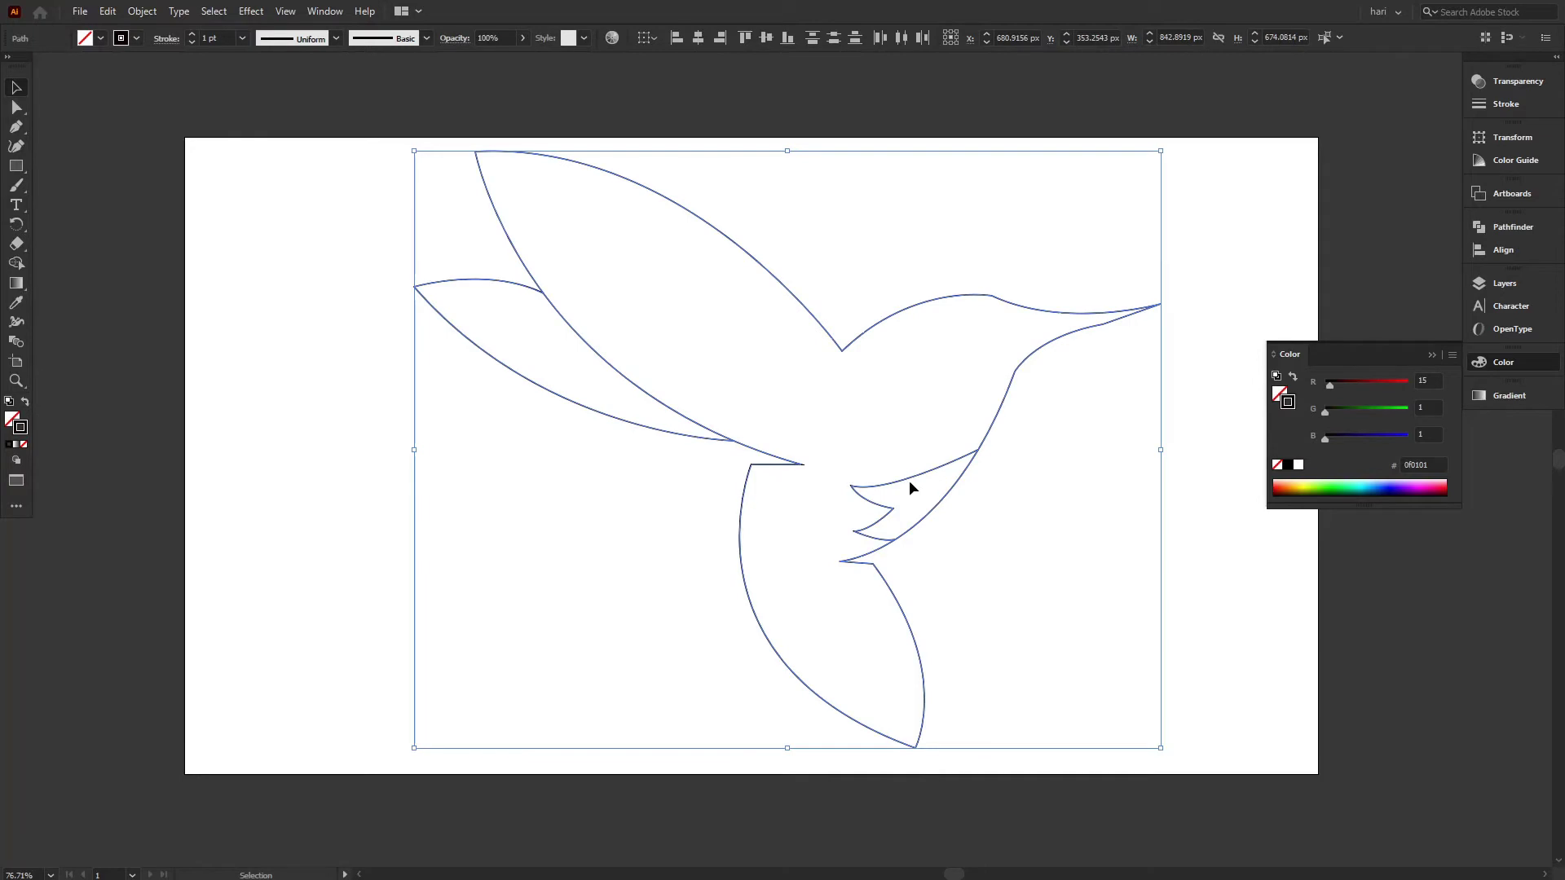
left_click(15, 107)
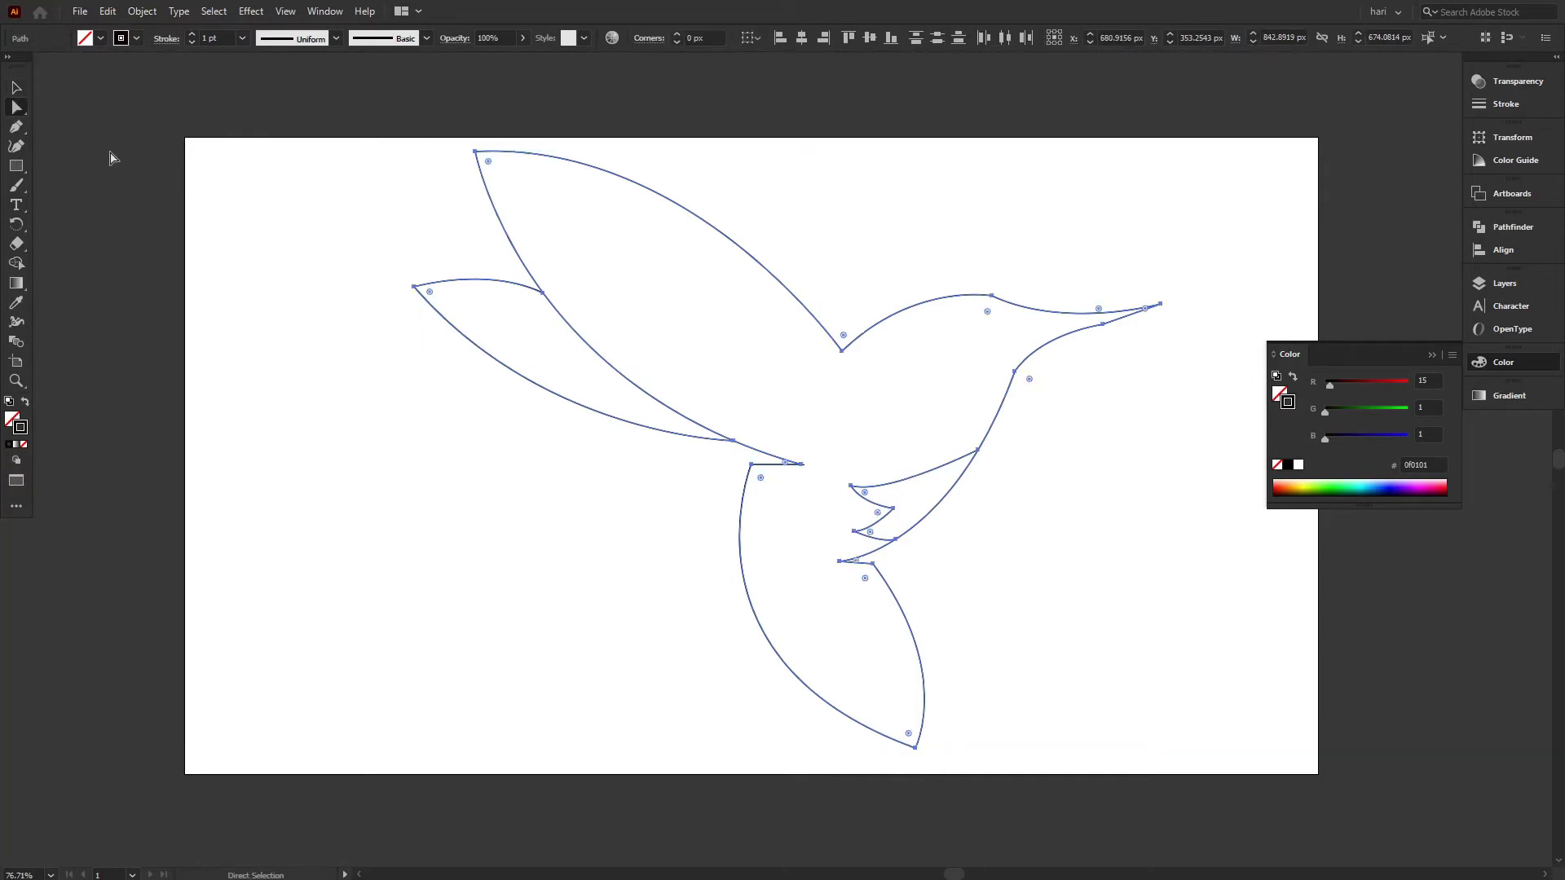
left_click(364, 285)
left_click(484, 181)
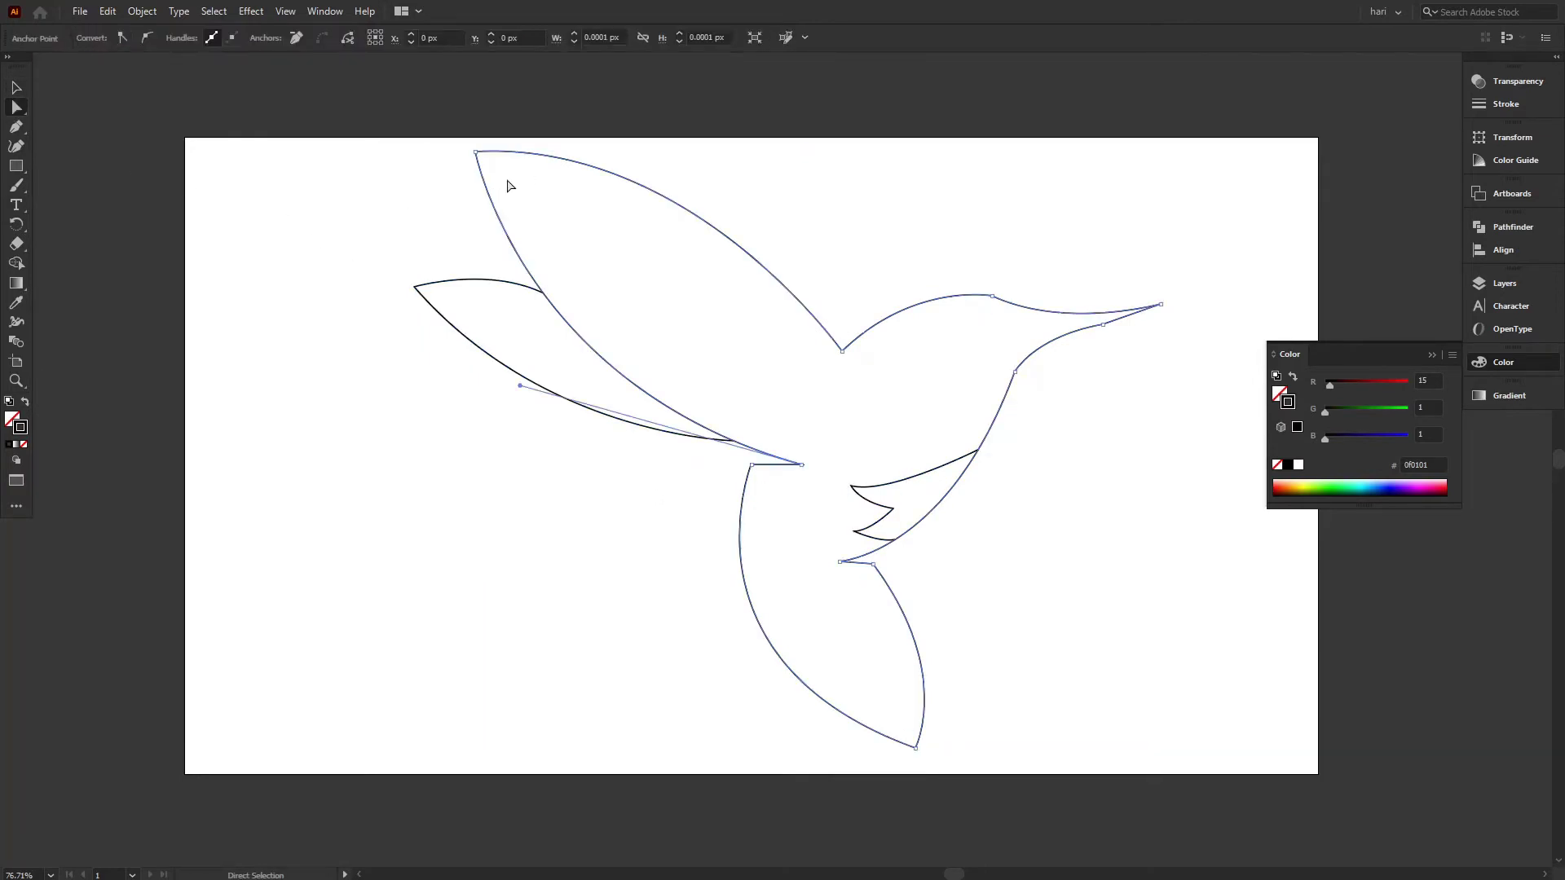
left_click(476, 153)
left_click_drag(486, 161, 490, 162)
left_click_drag(391, 209, 431, 295)
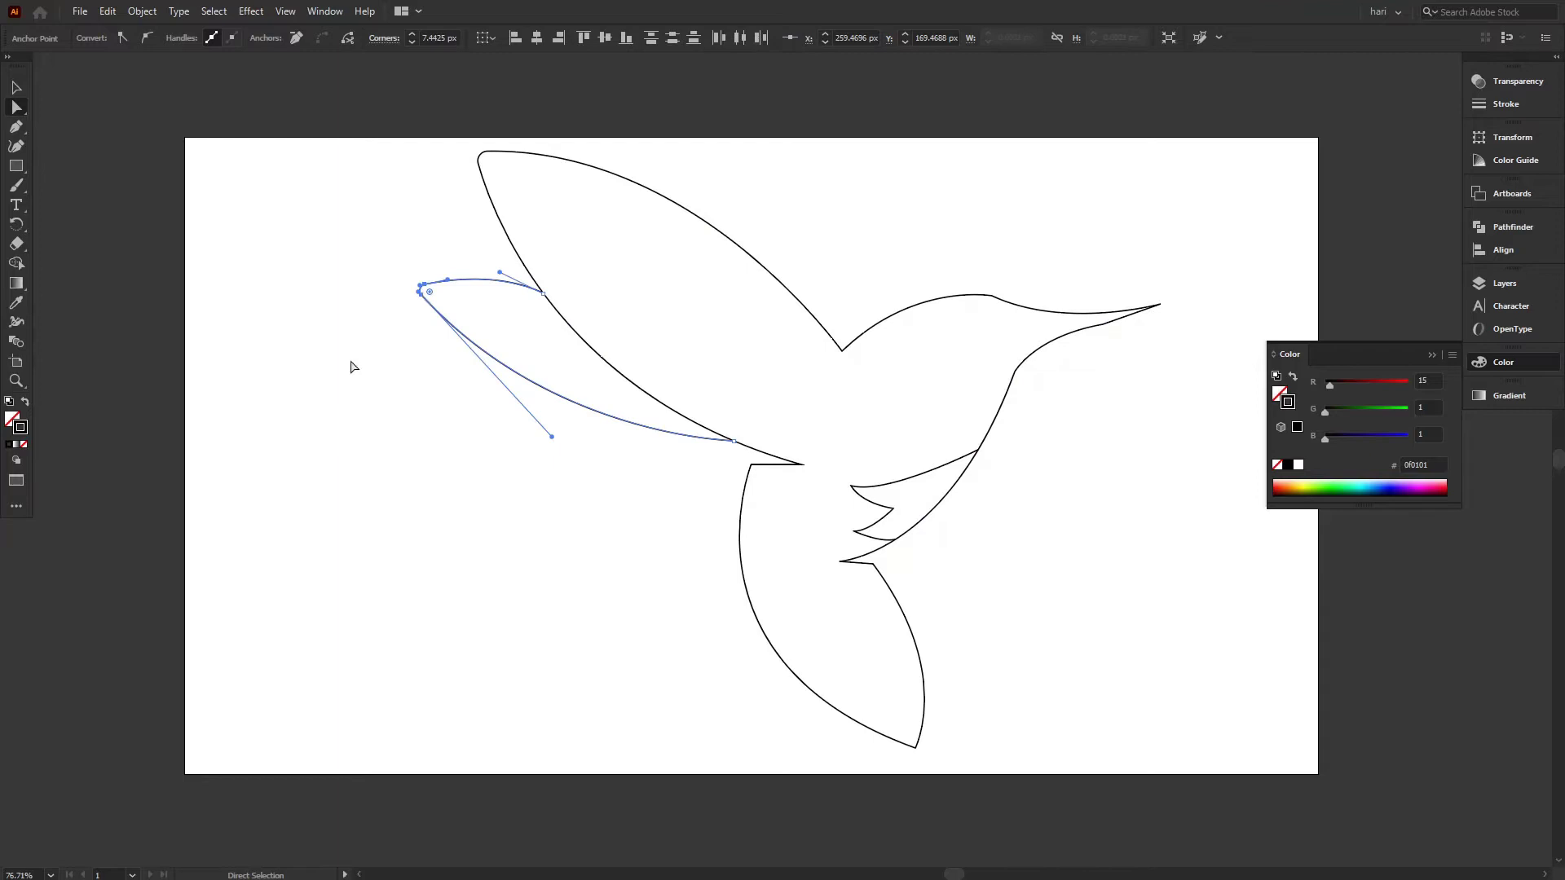
left_click(383, 371)
- Try to round the pointed tip of the hummingbird's beak
left_click_drag(1039, 262, 1198, 350)
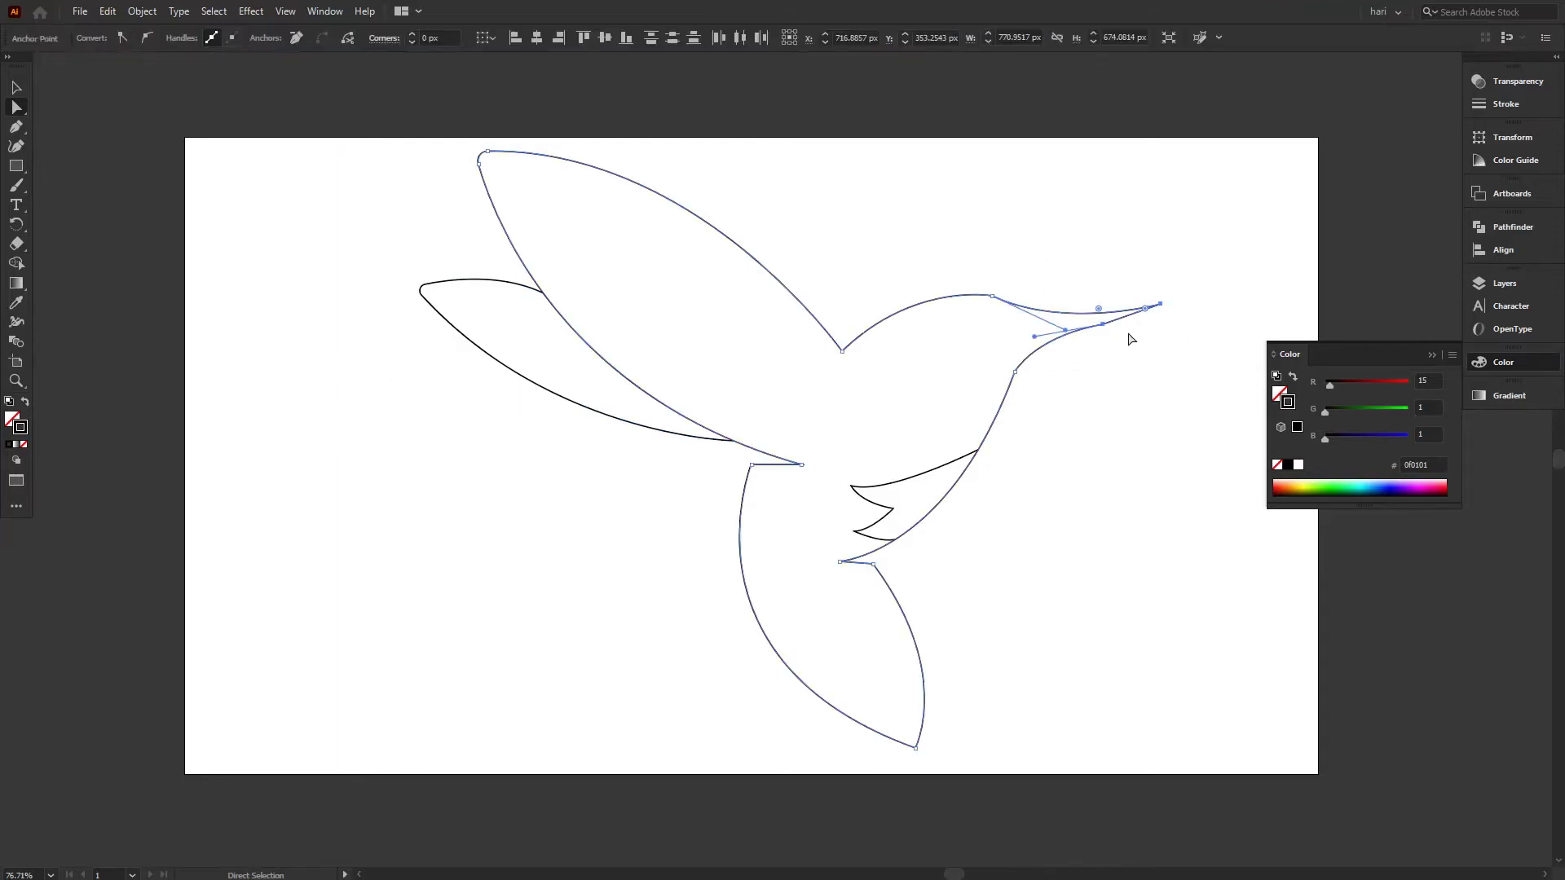
left_click_drag(1100, 310, 1102, 304)
key("ctrl+z")
left_click(1143, 403)
left_click_drag(1068, 255, 1145, 342)
left_click_drag(1060, 257, 1110, 312)
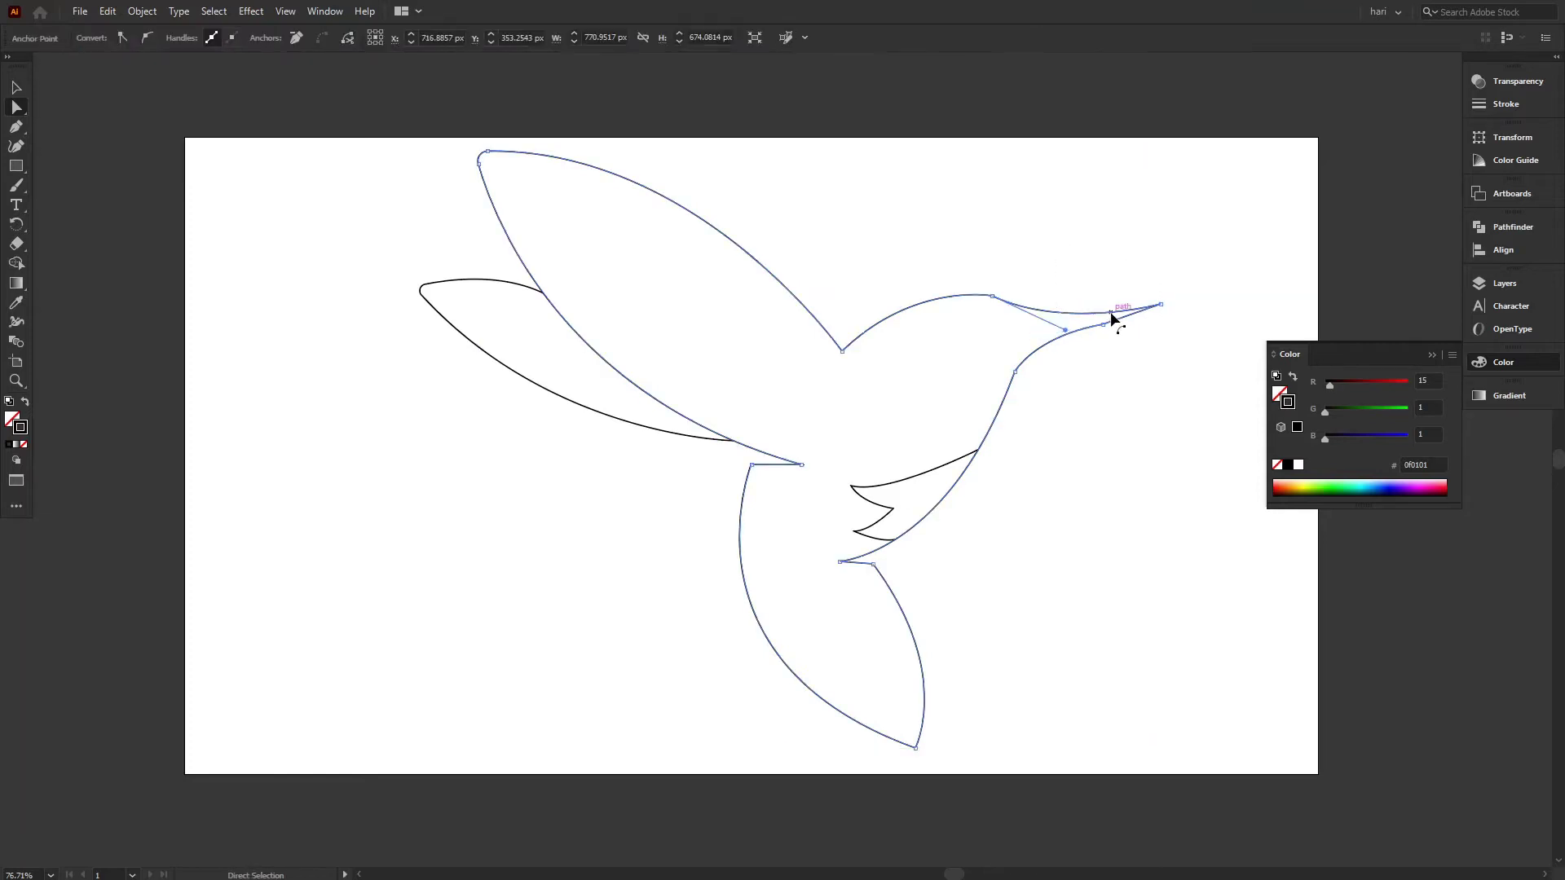
- Round the corner where the hummingbird's forehead meets the upper edge of the beak, and select the throat corner point
left_click_drag(984, 281, 949, 369)
left_click(1126, 463)
left_click_drag(1030, 280, 1070, 330)
left_click(1106, 367)
left_click_drag(1125, 430, 1006, 366)
- Try to round the tail tip, select the corner points where the wing meets the tail, and deselect everything
left_click_drag(866, 594, 1120, 729)
left_click_drag(799, 680, 963, 785)
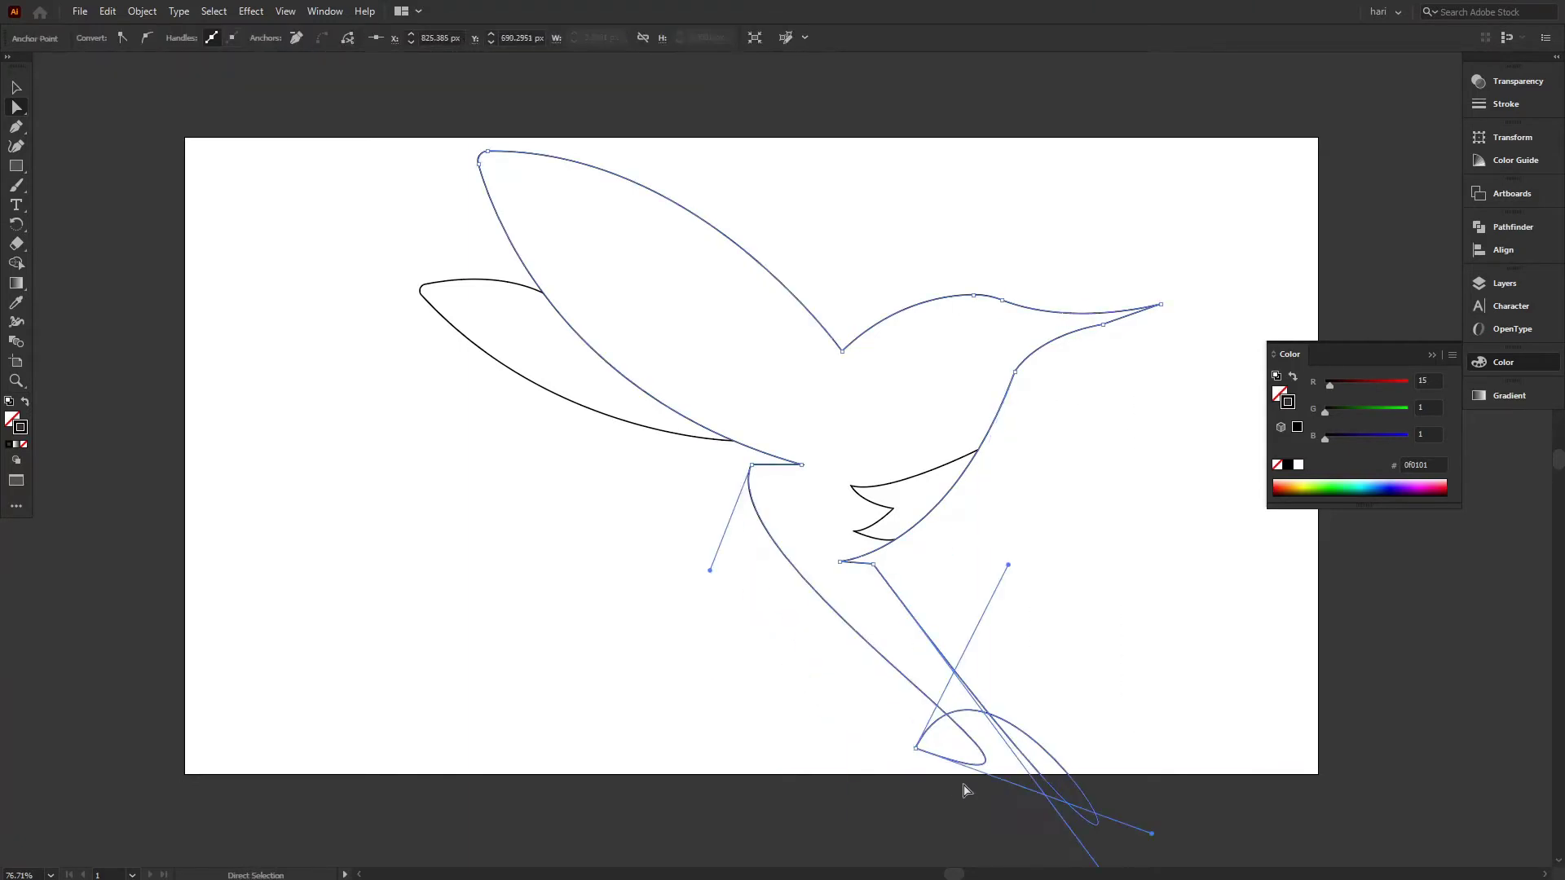
key("ctrl+z")
left_click_drag(1037, 716, 758, 782)
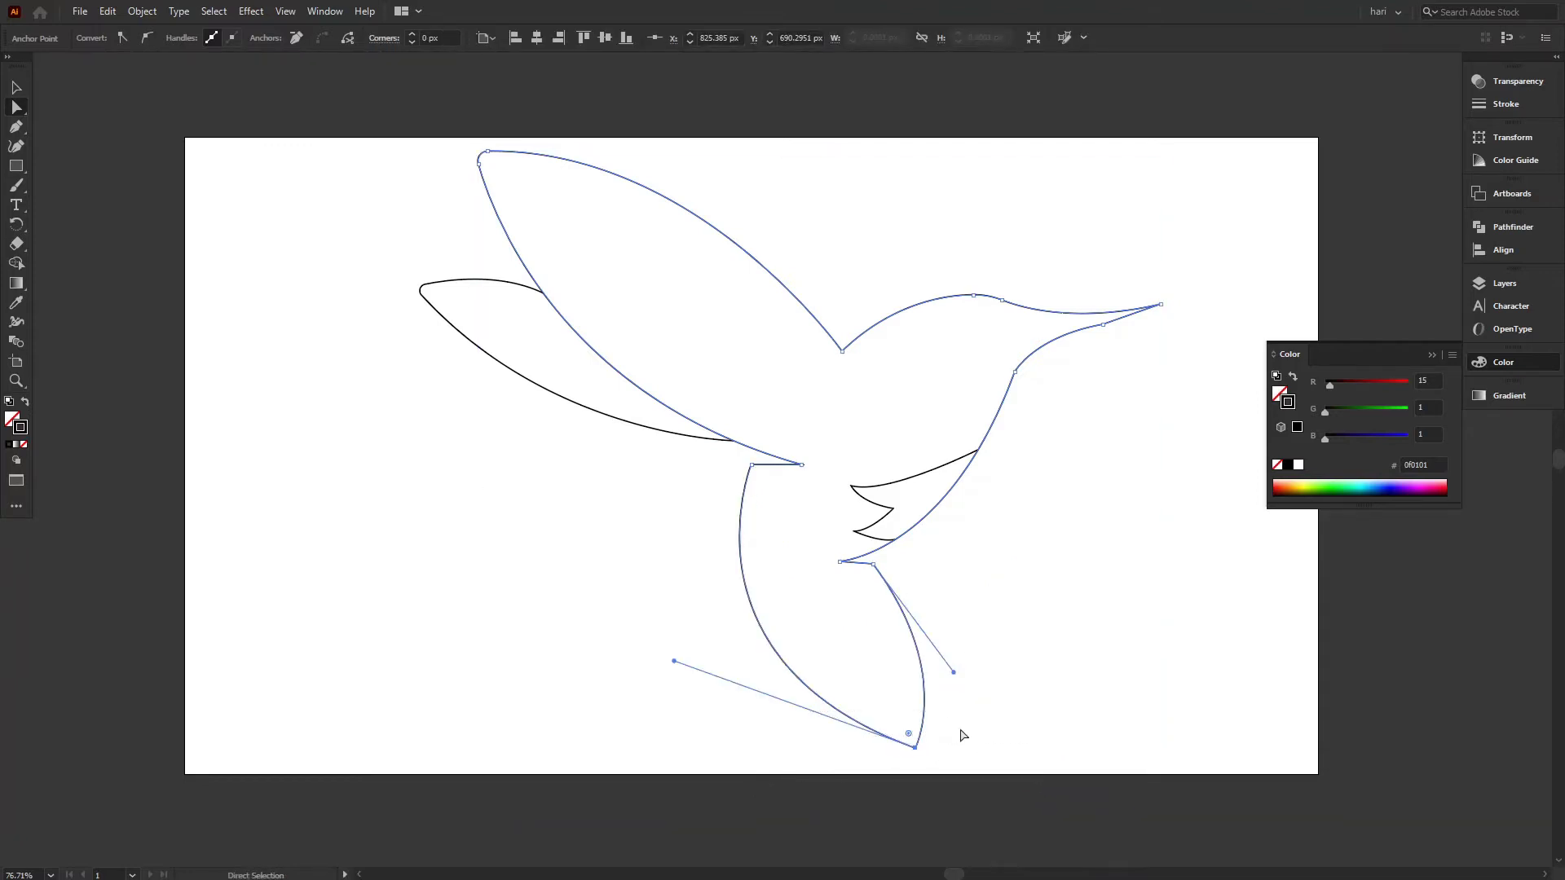
left_click_drag(675, 489, 811, 585)
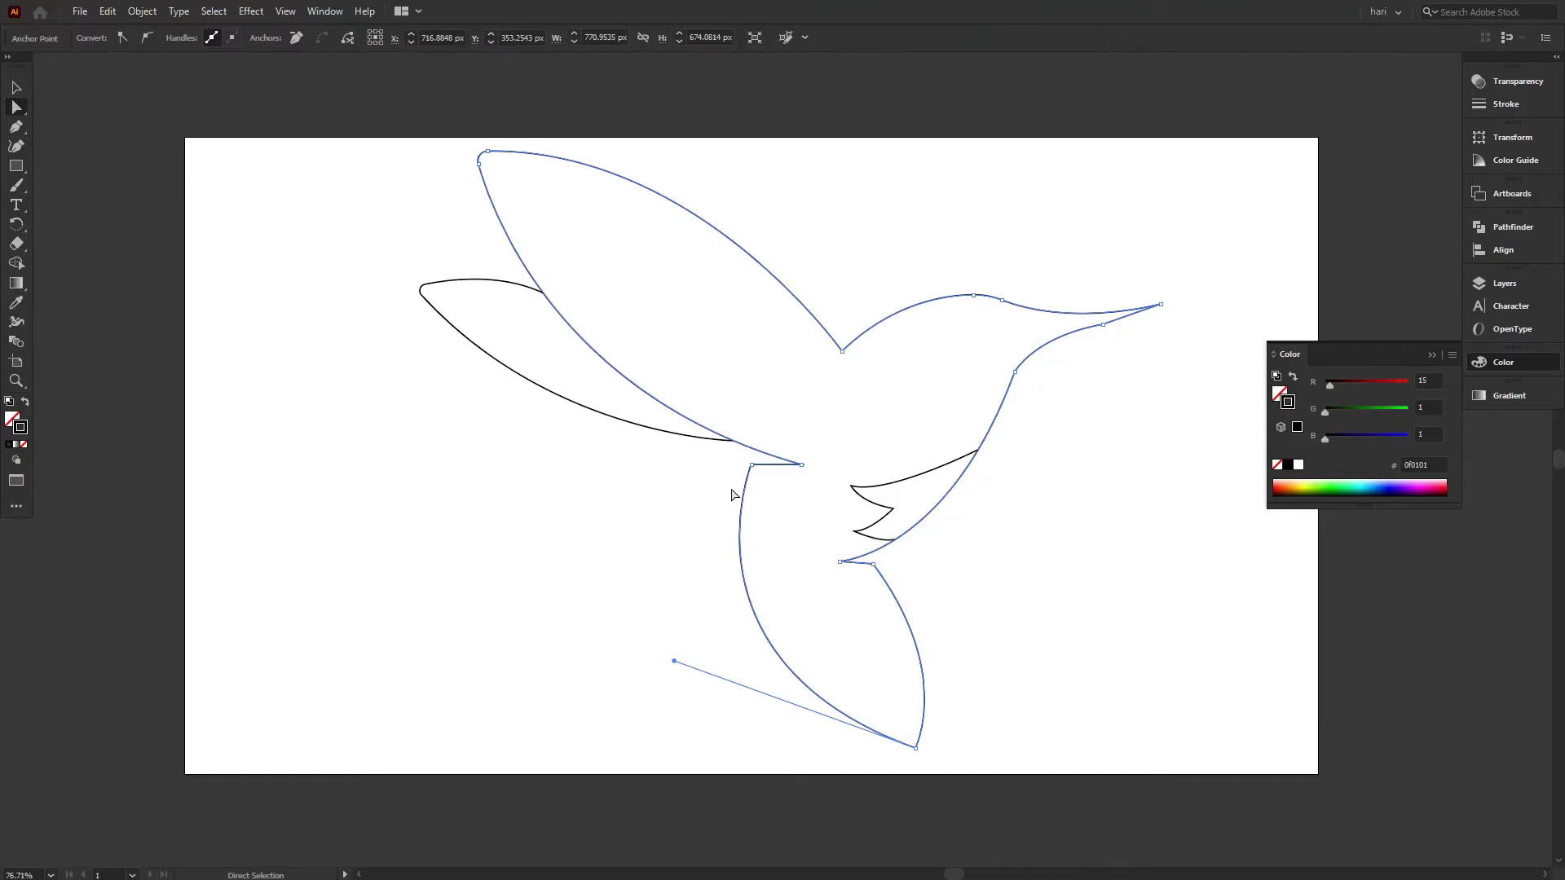
left_click_drag(708, 462, 817, 508)
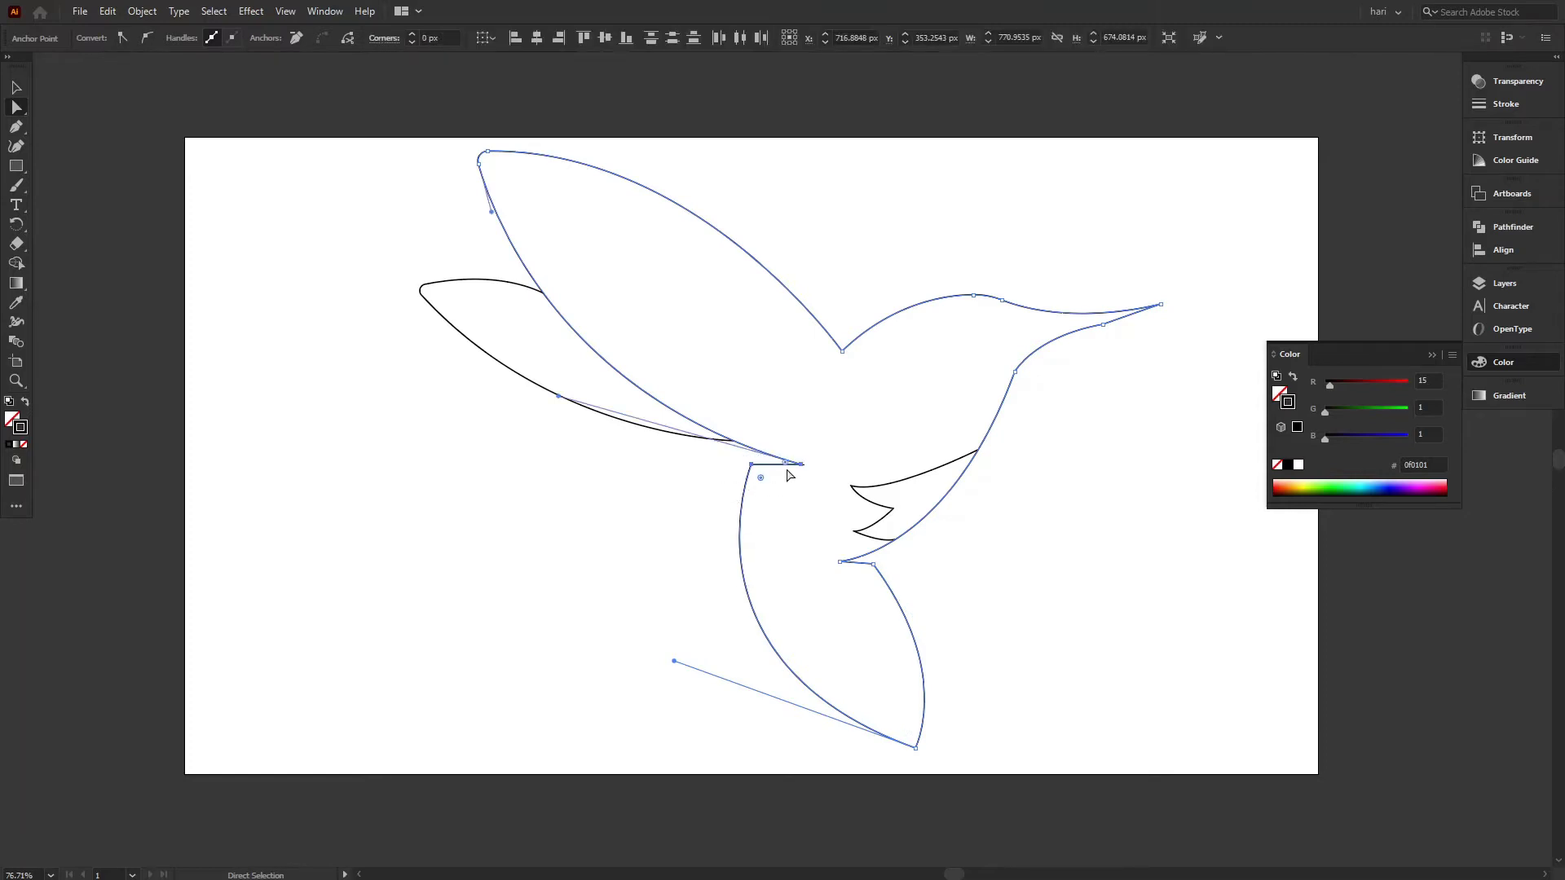
left_click(913, 457)
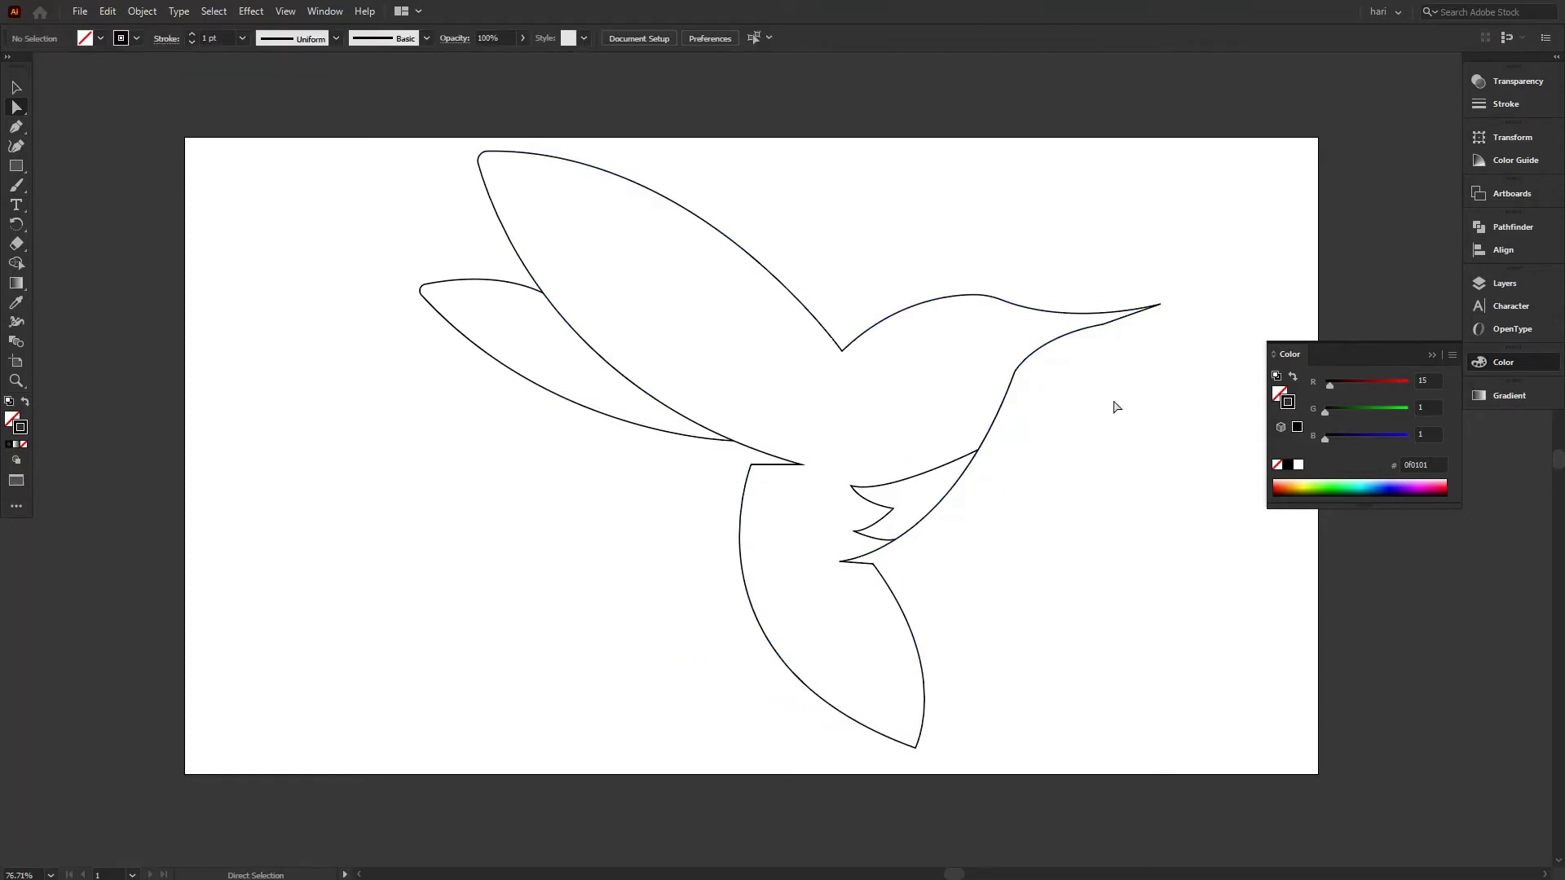
- Detach the Color panel from the dock, collapse it to an icon and park it beneath the other docked panels
left_click_drag(1375, 356, 1420, 419)
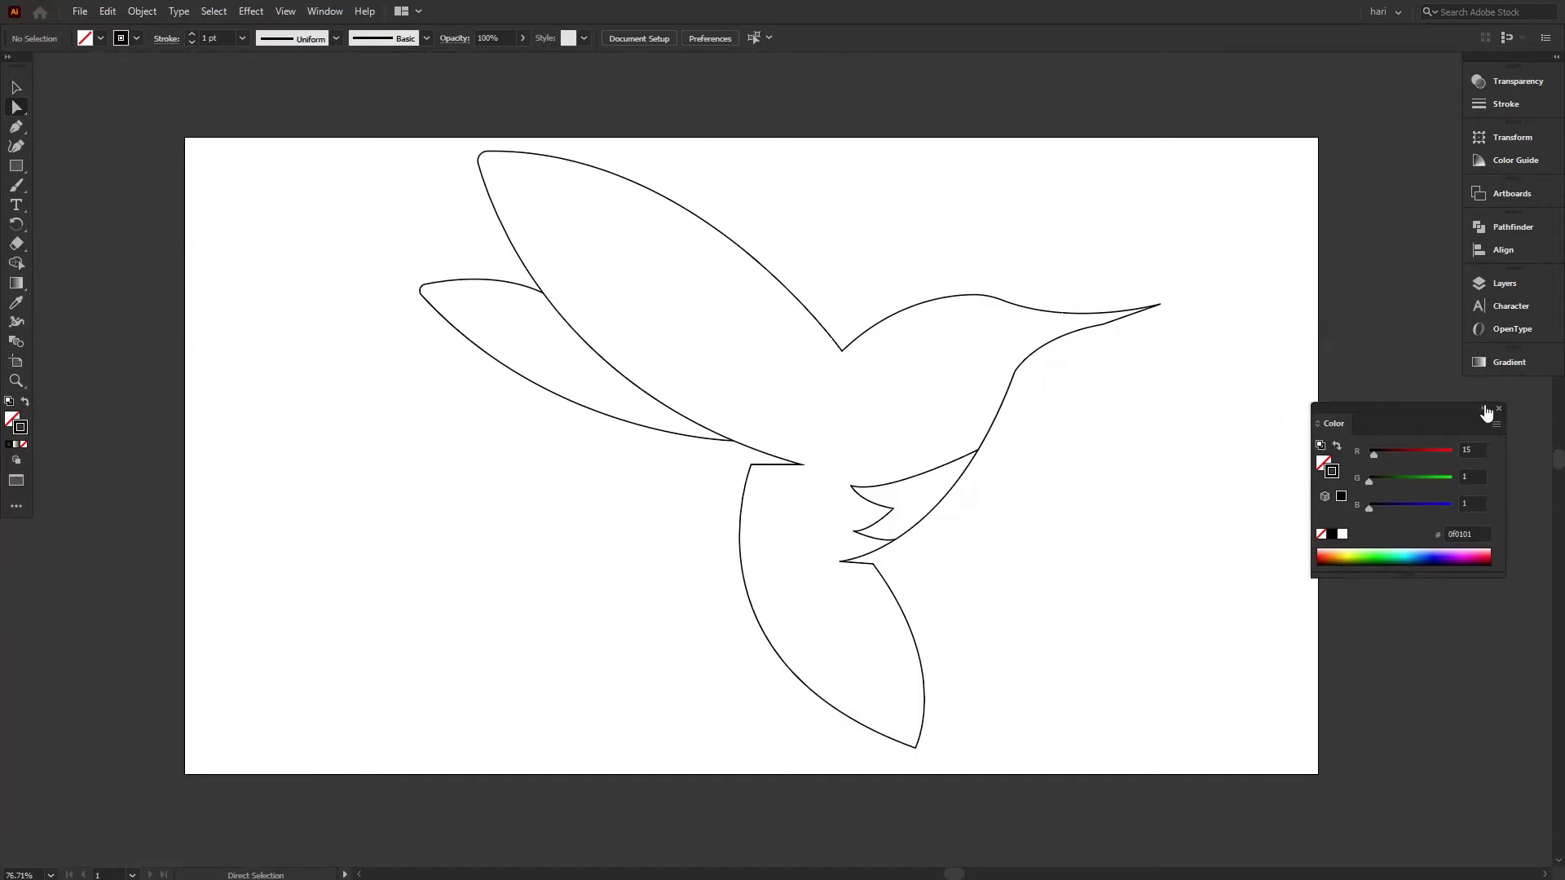
left_click(1484, 410)
left_click_drag(1377, 410, 1499, 389)
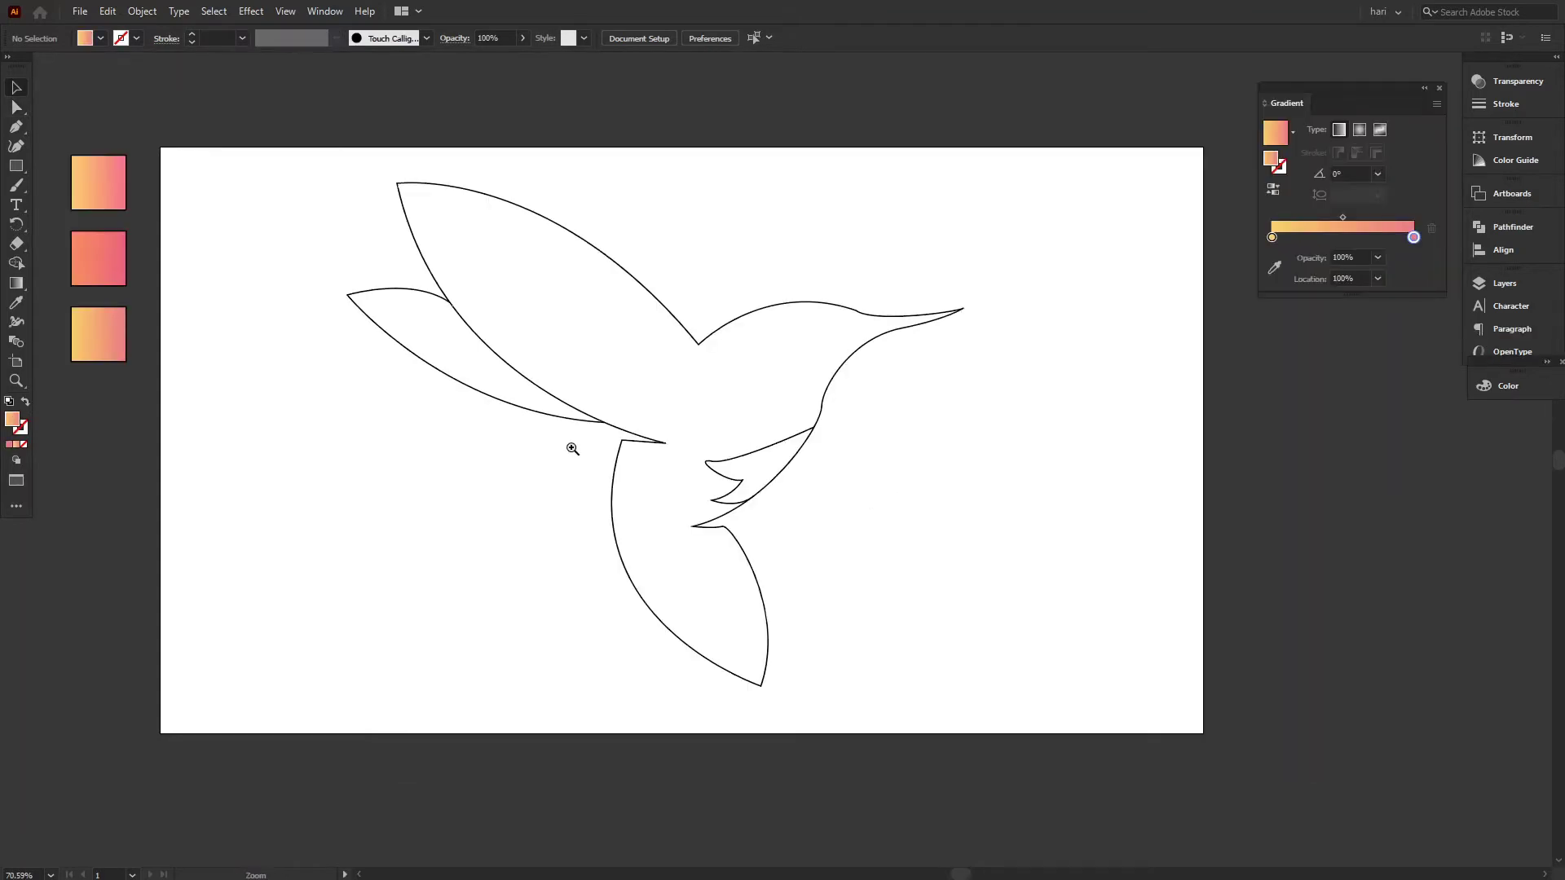
- Select all the hummingbird paths, group them and ungroup them again, keeping them selected
left_click(570, 448)
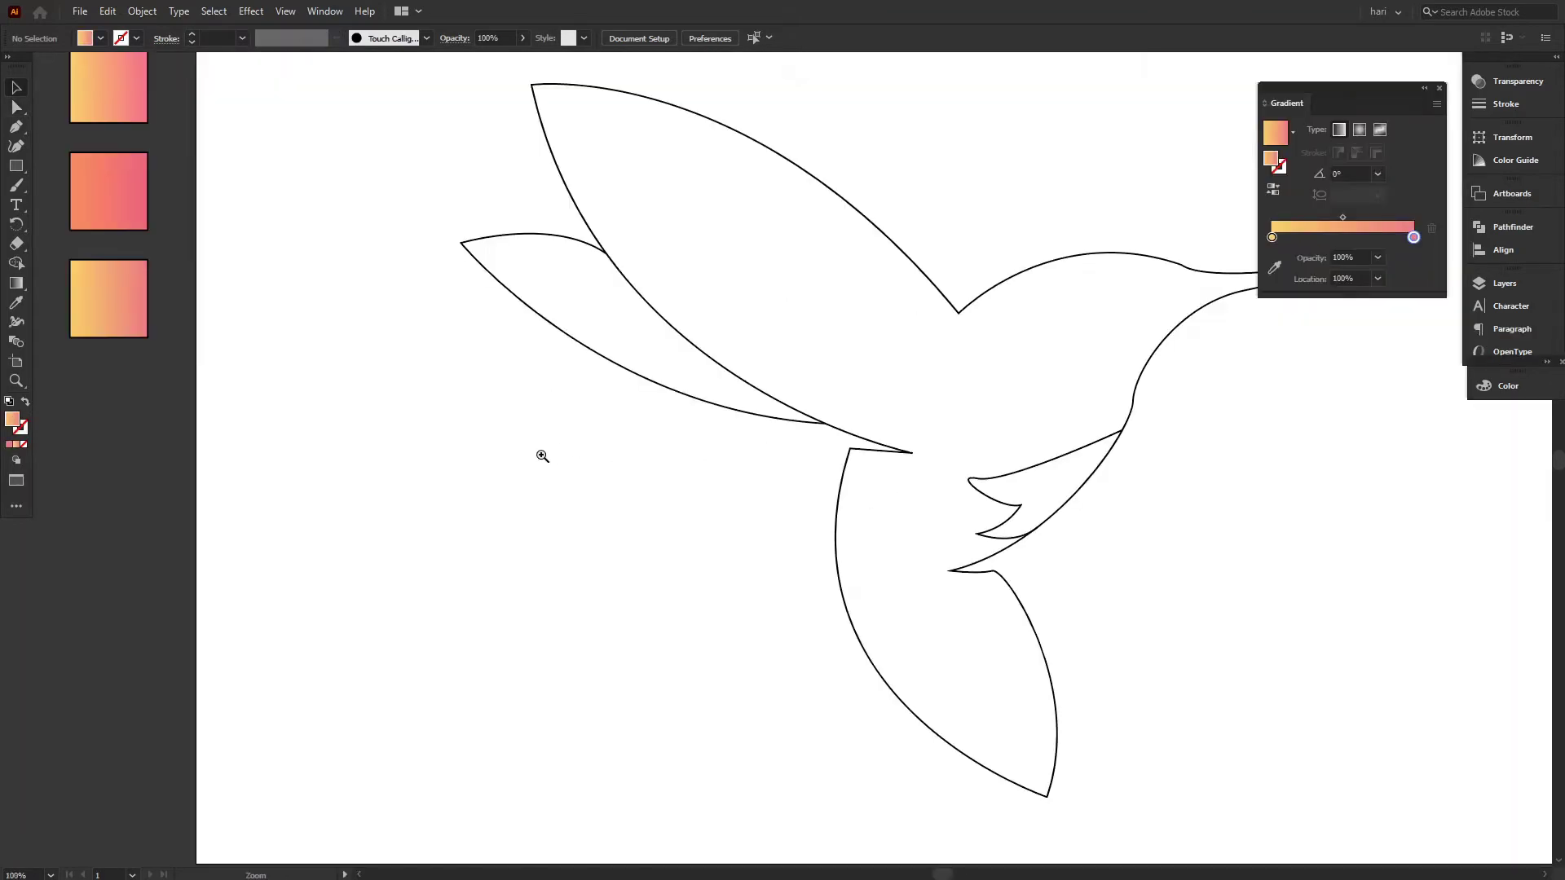
left_click_drag(649, 457, 523, 489)
left_click_drag(683, 442, 728, 449)
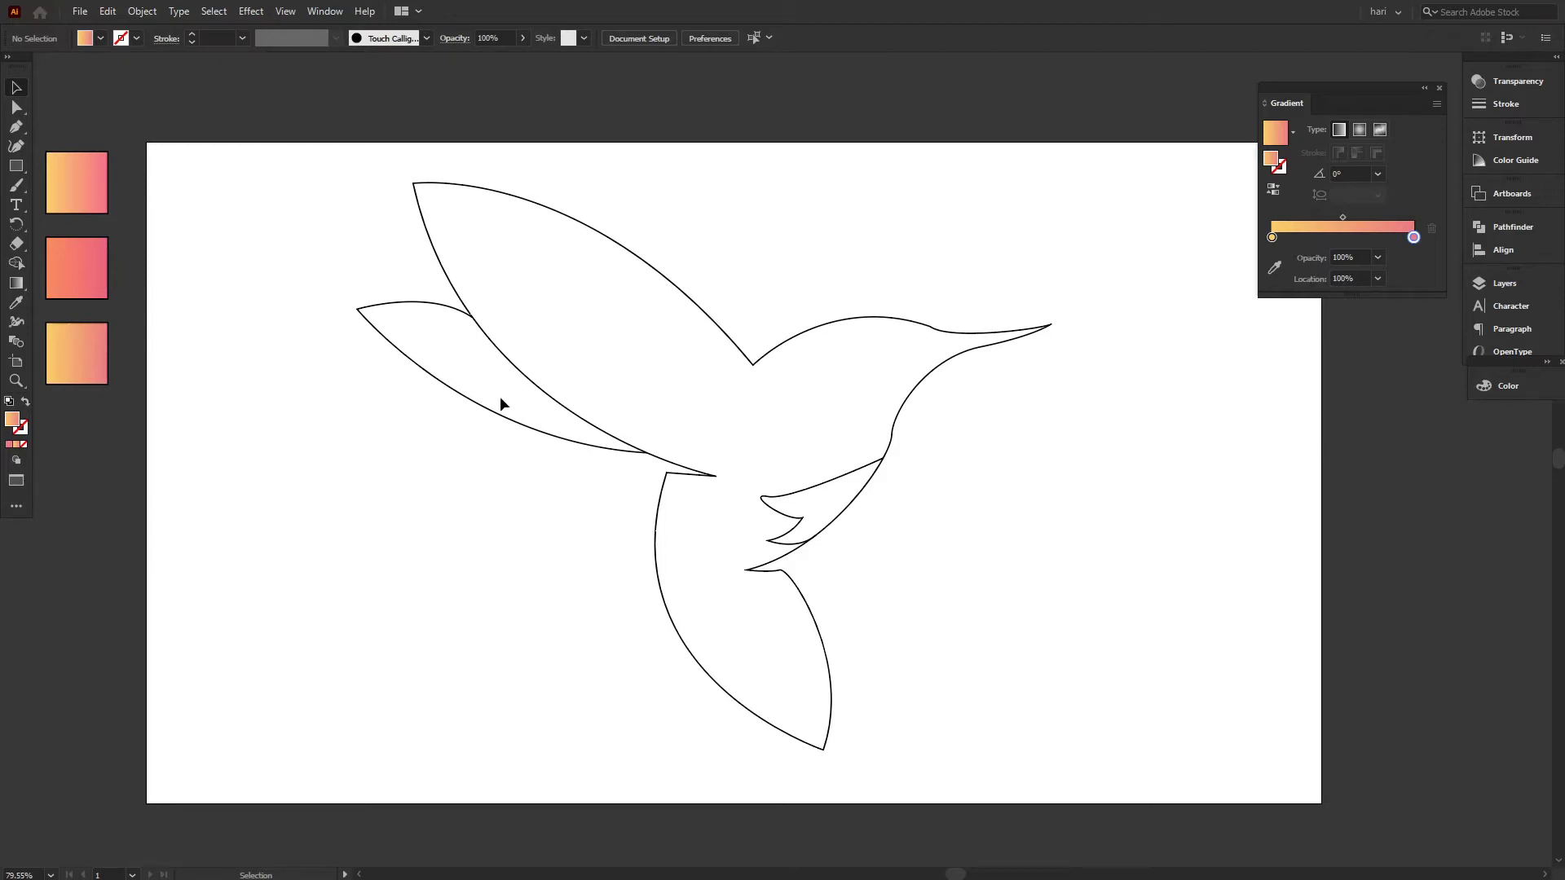
left_click_drag(327, 232, 883, 584)
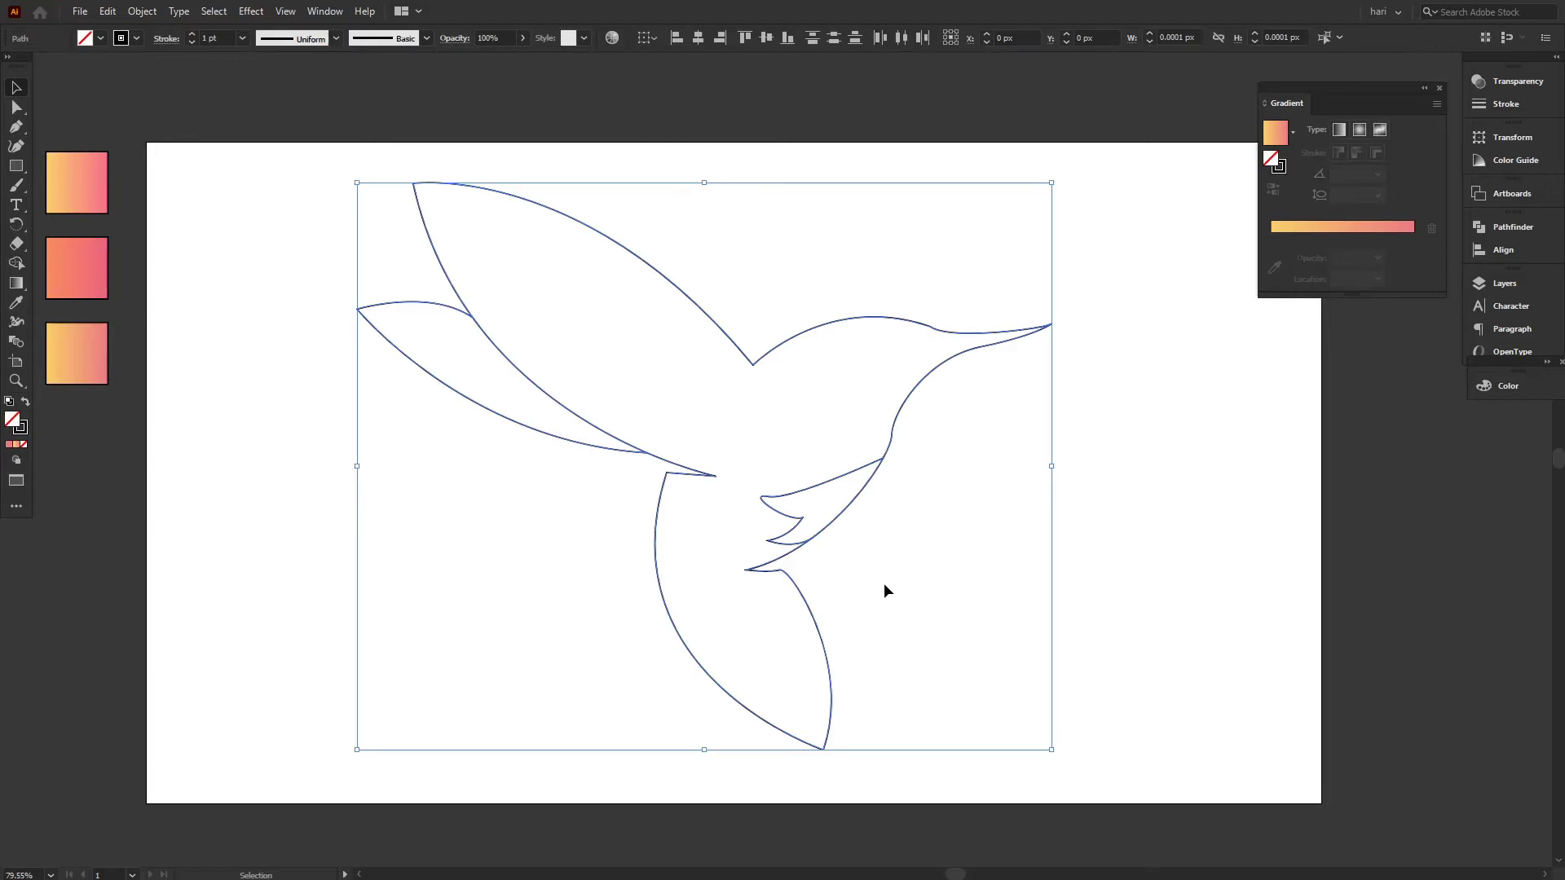
right_click(741, 455)
left_click(803, 564)
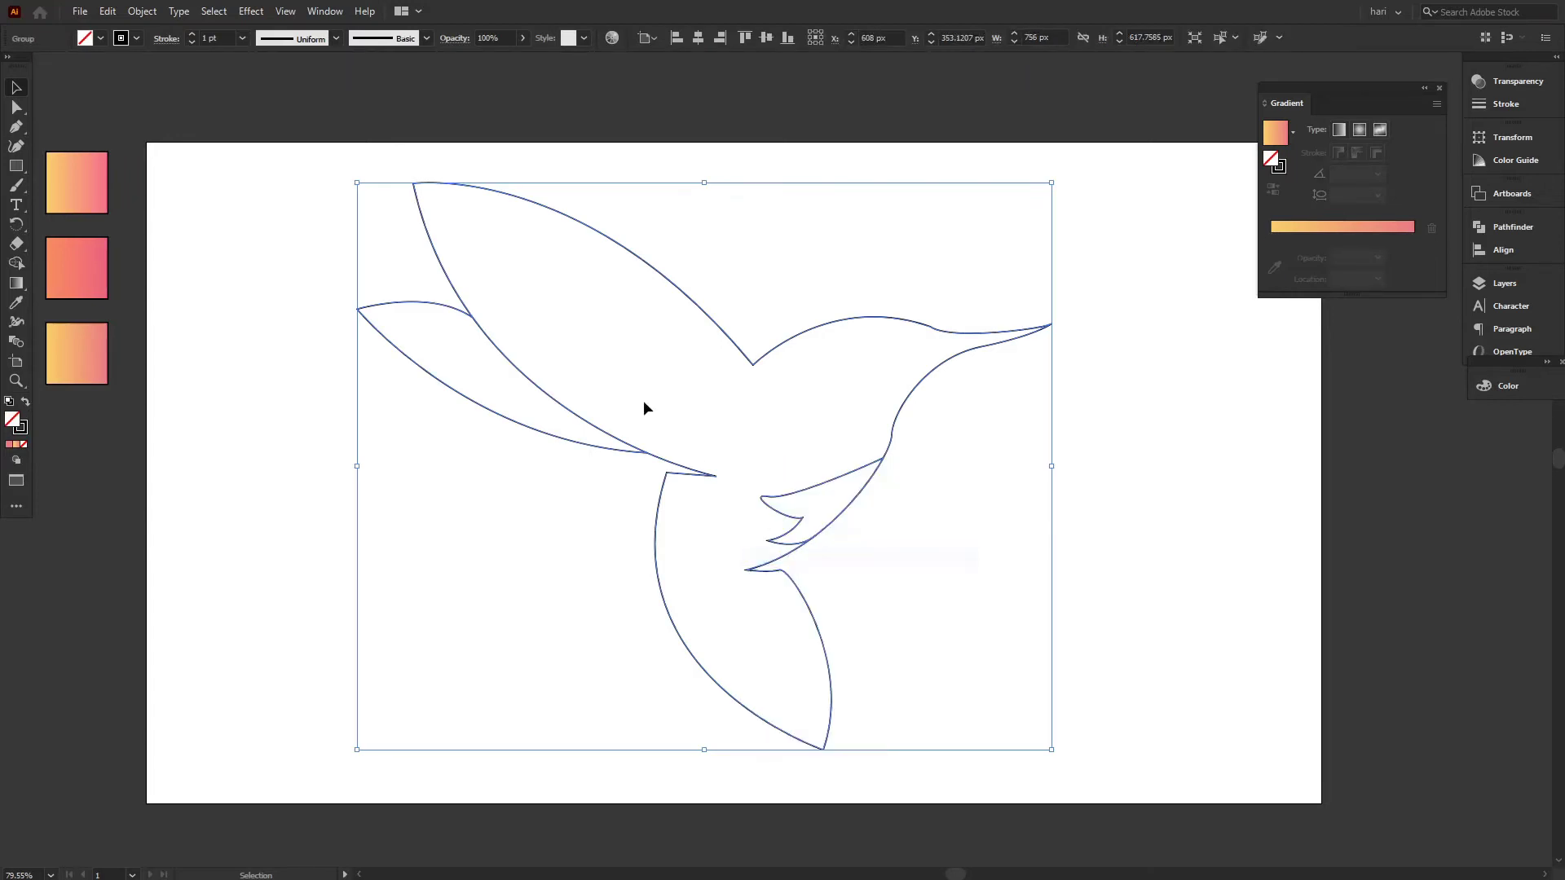
right_click(644, 401)
left_click(704, 537)
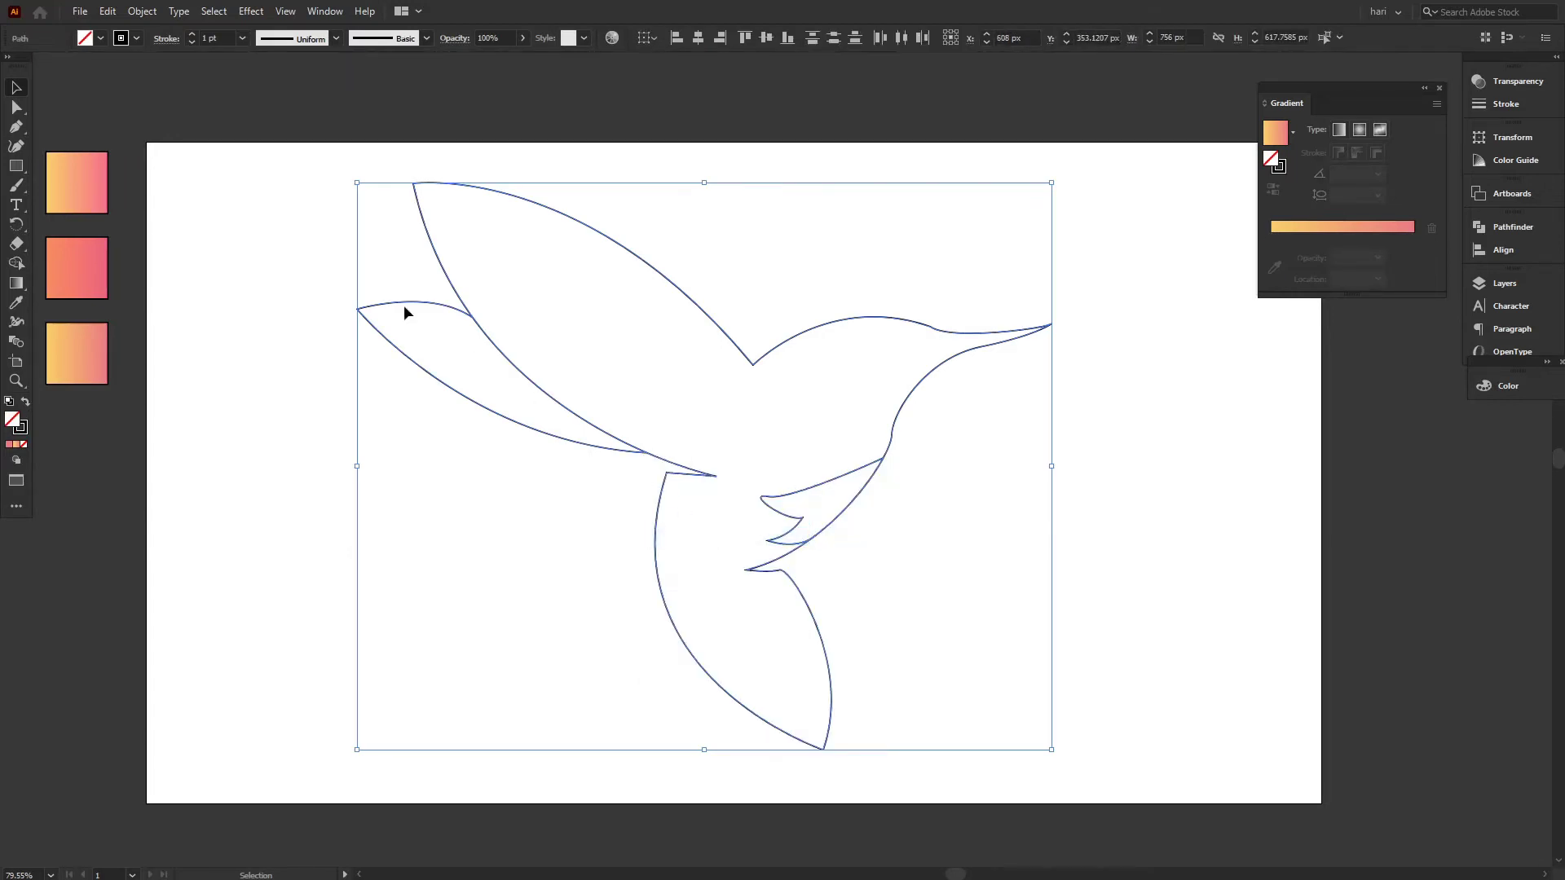
- Turn the body with the large wing, the chest feather patch and the rear wing into separate closed shapes with Shape Builder, and deselect
left_click(17, 263)
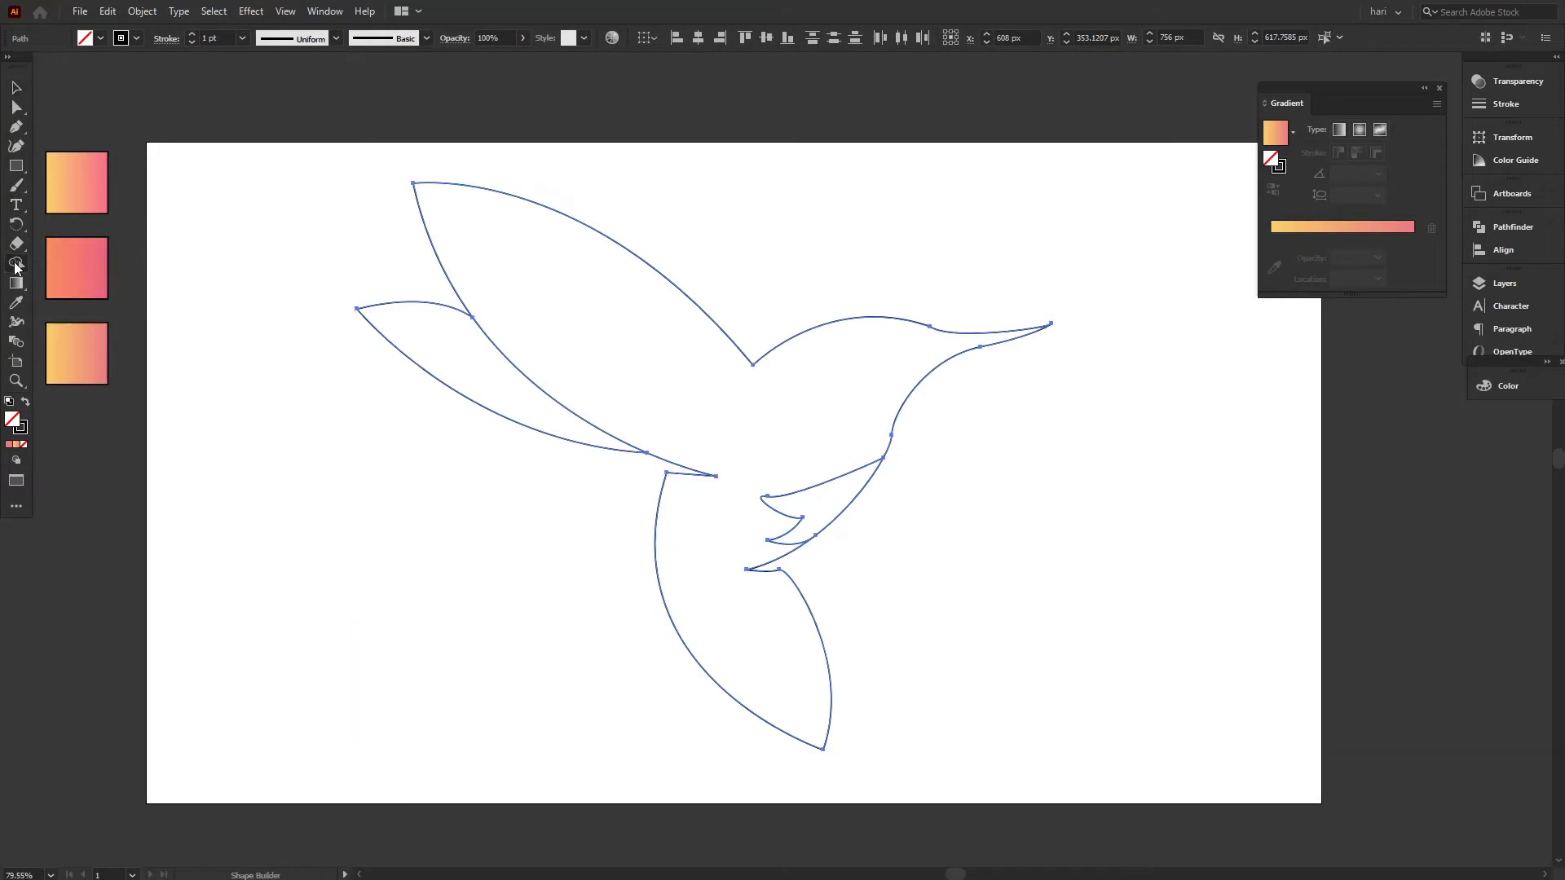
left_click(496, 276)
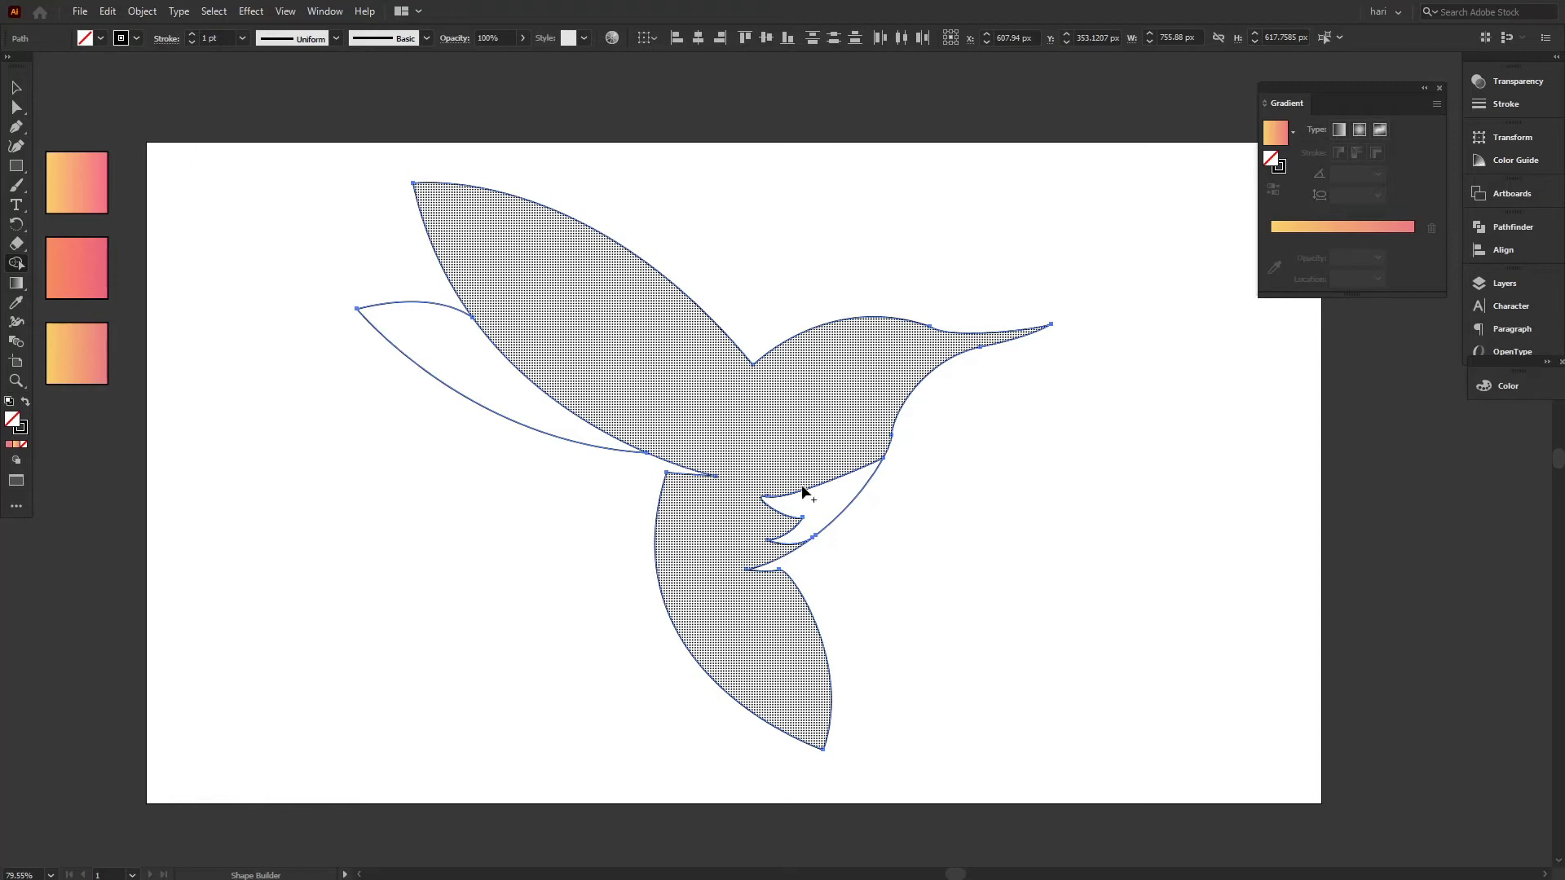
left_click(828, 514)
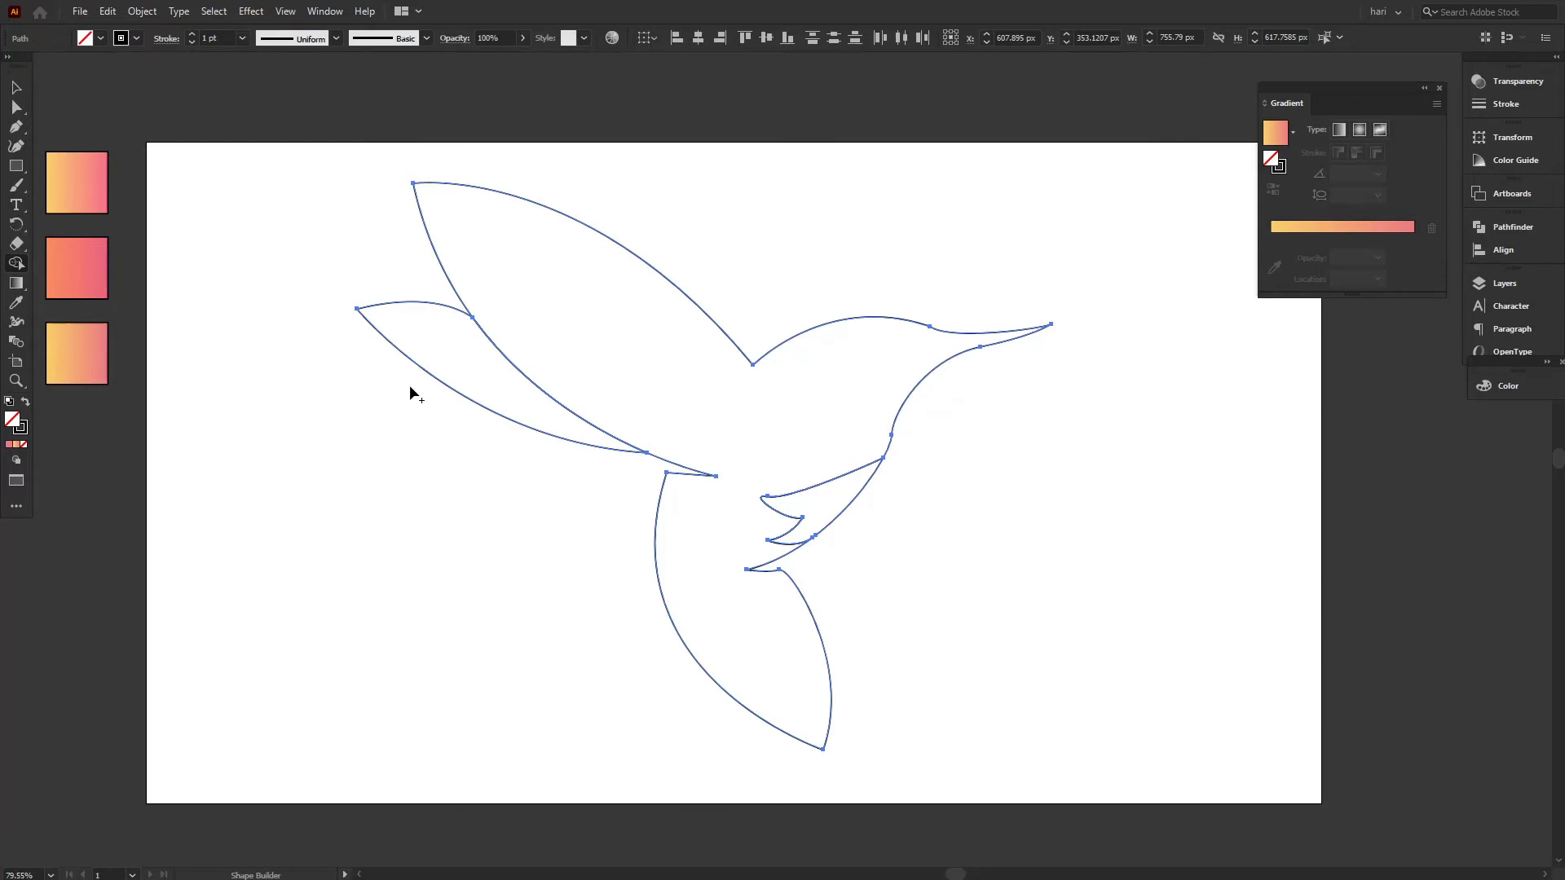
left_click(488, 256)
left_click(18, 88)
left_click(220, 192)
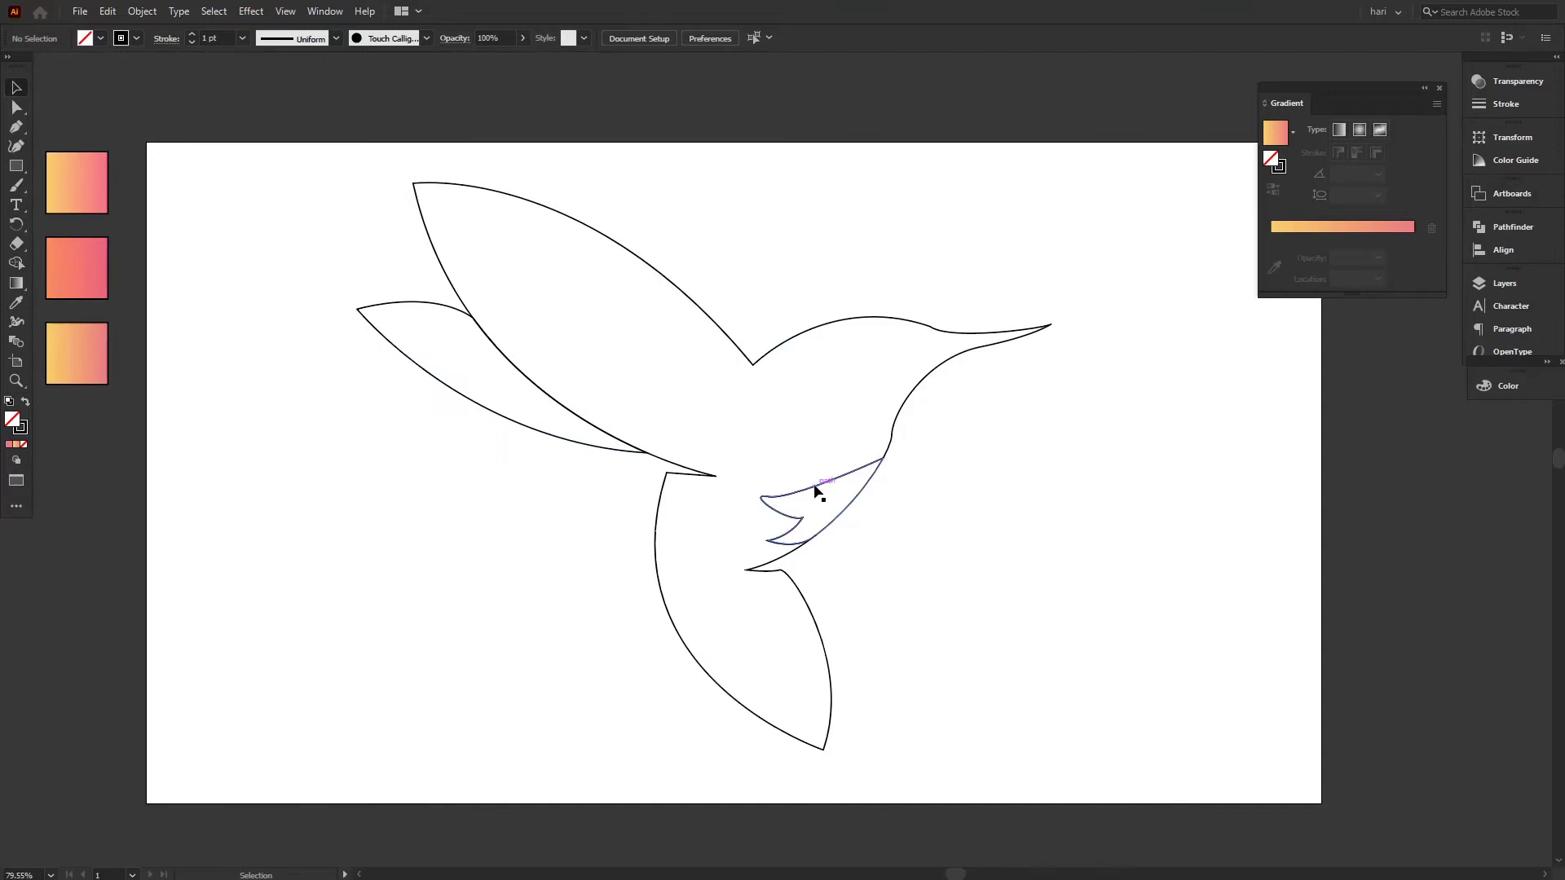
- Fill the body and large wing shape with the yellow-to-pink gradient sampled from the uppermost color square
left_click(668, 282)
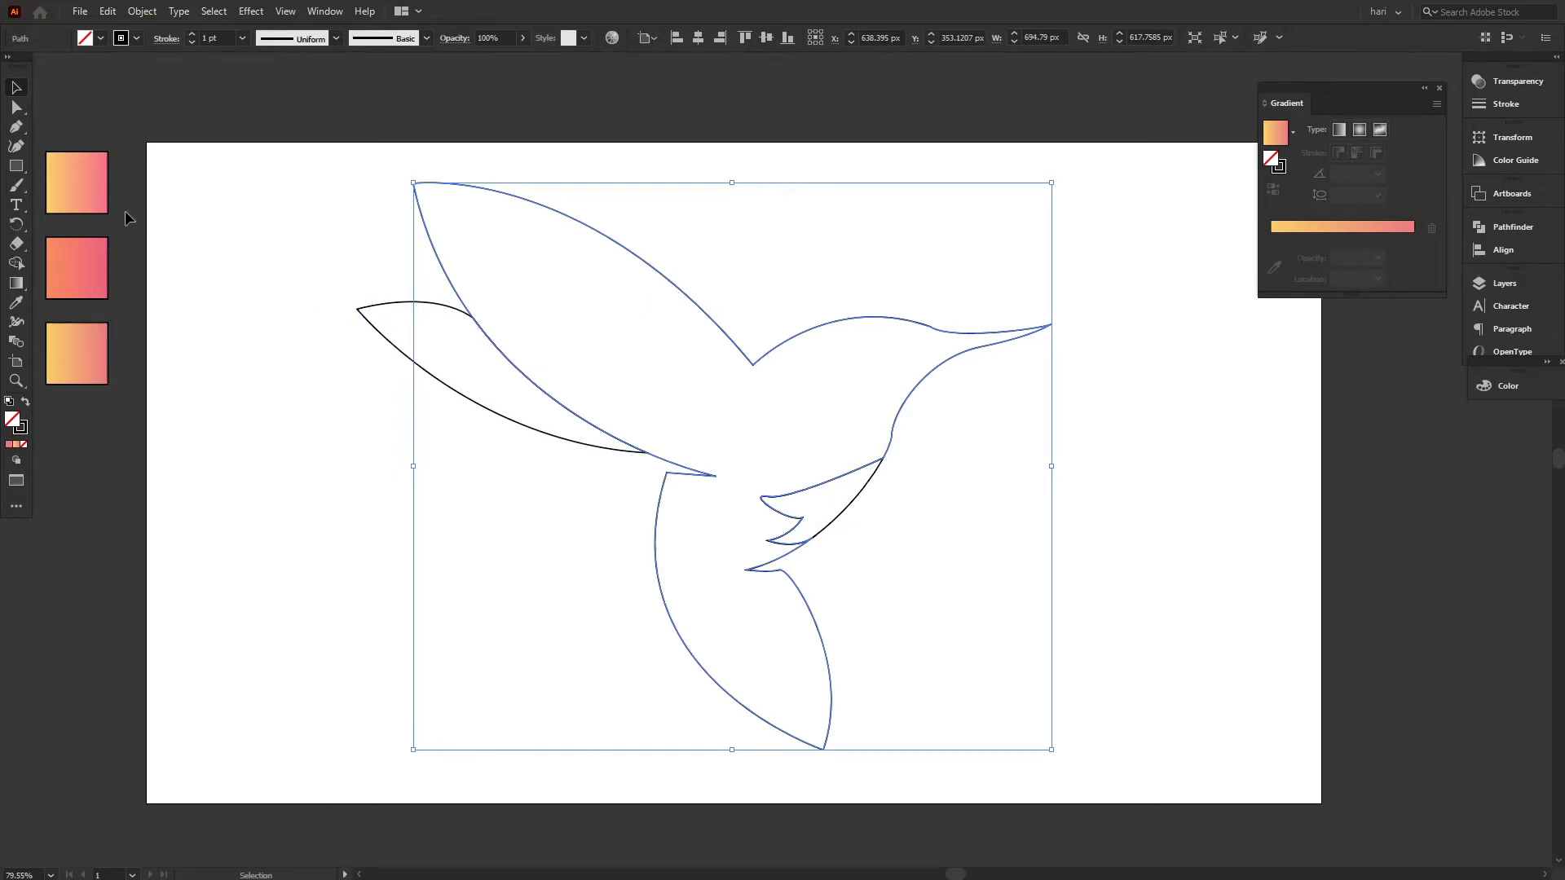
left_click(17, 302)
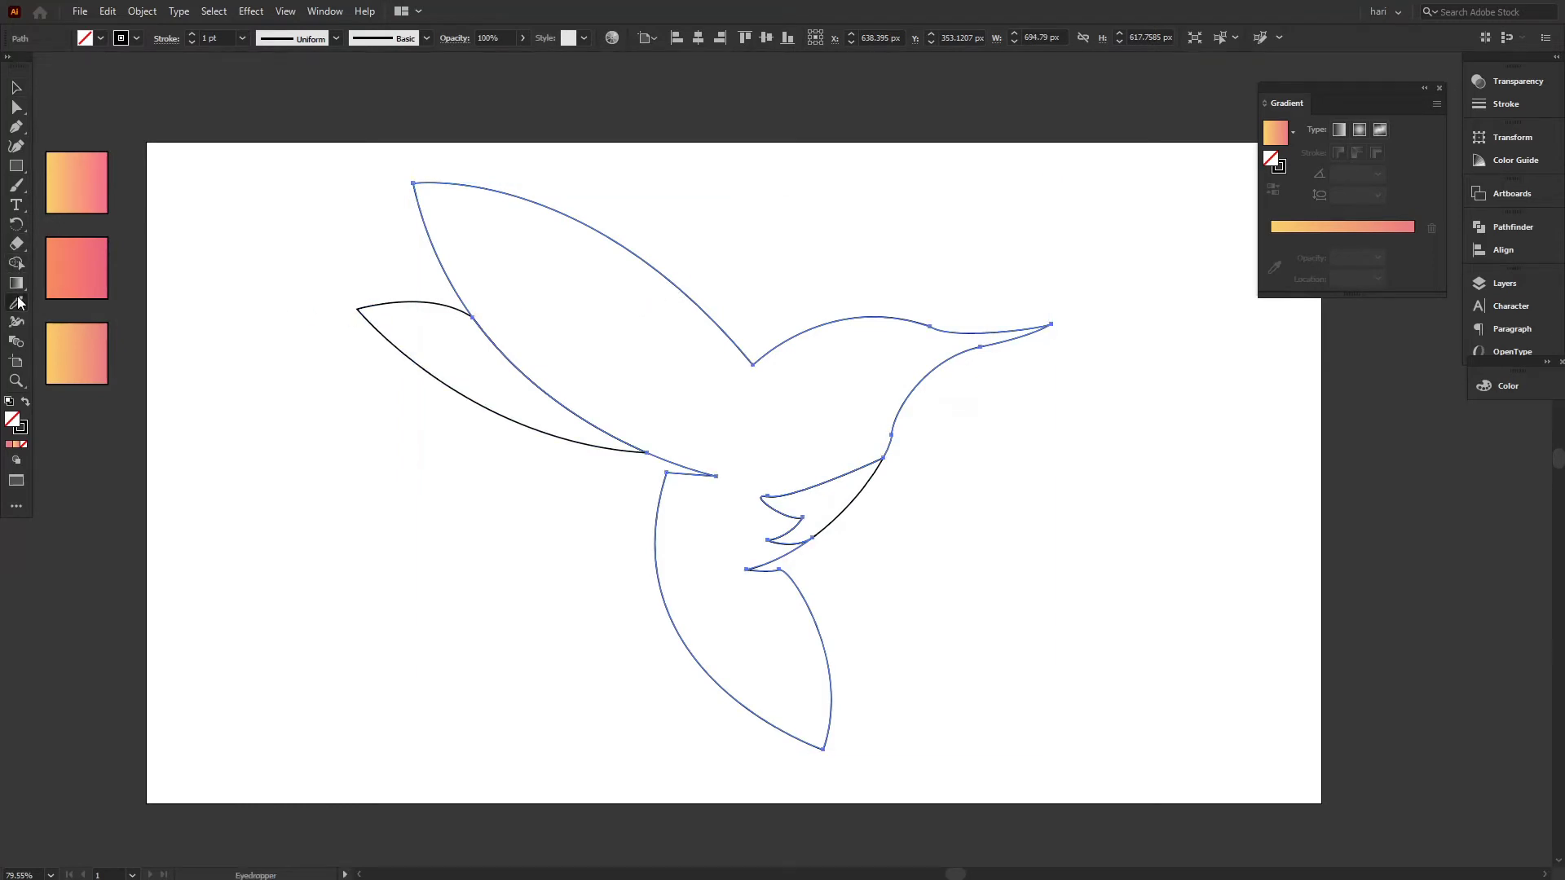
left_click(93, 177)
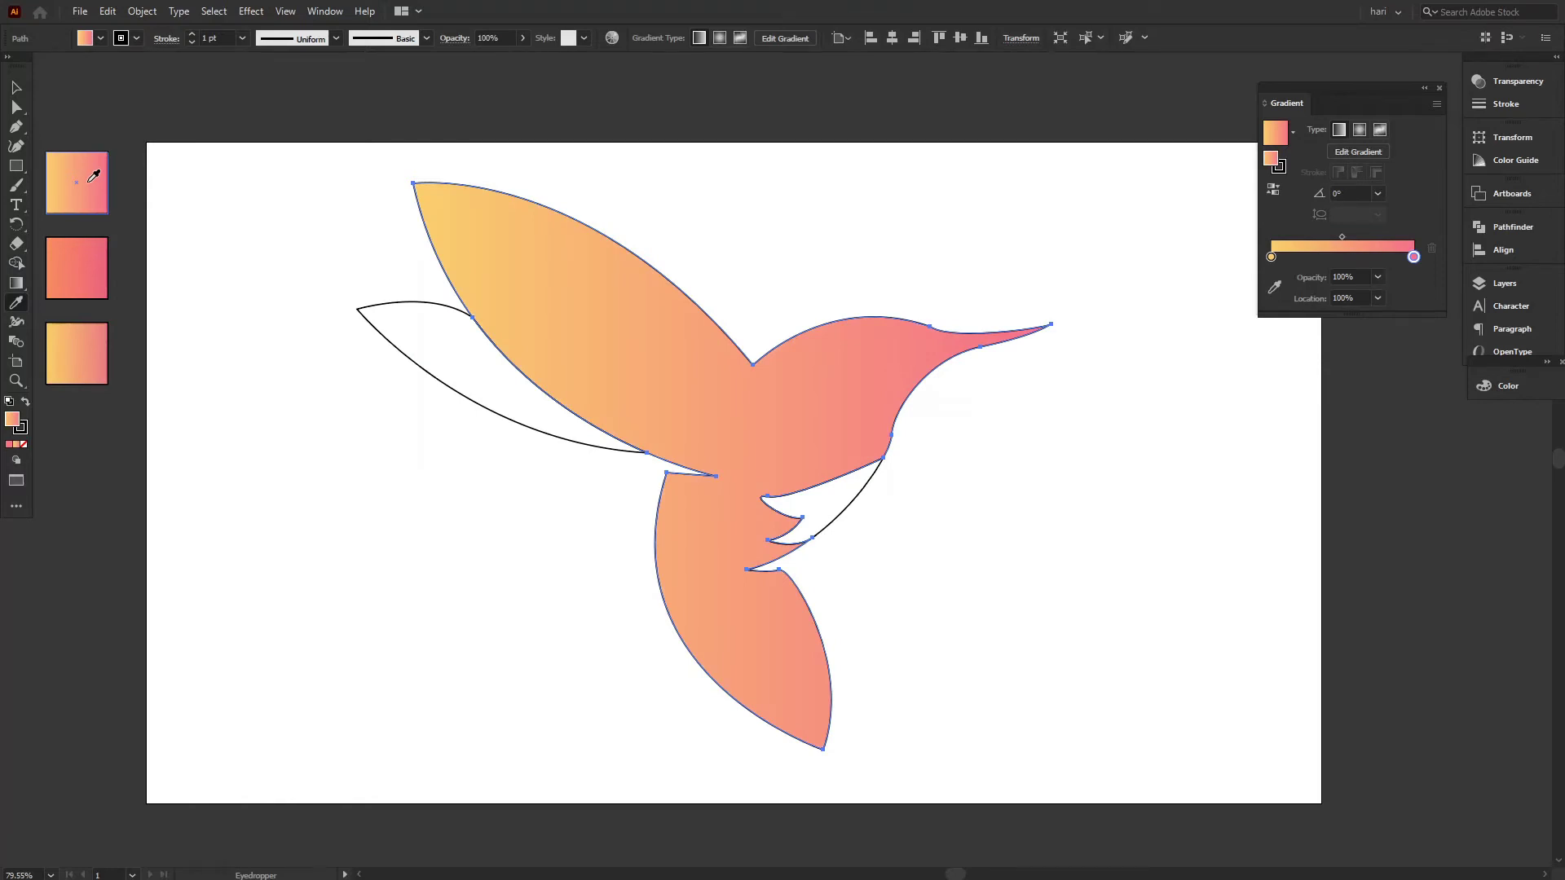
- Deepen the pink end color of the body's gradient by setting its green value to 74 (ff4a89)
double_click(1413, 257)
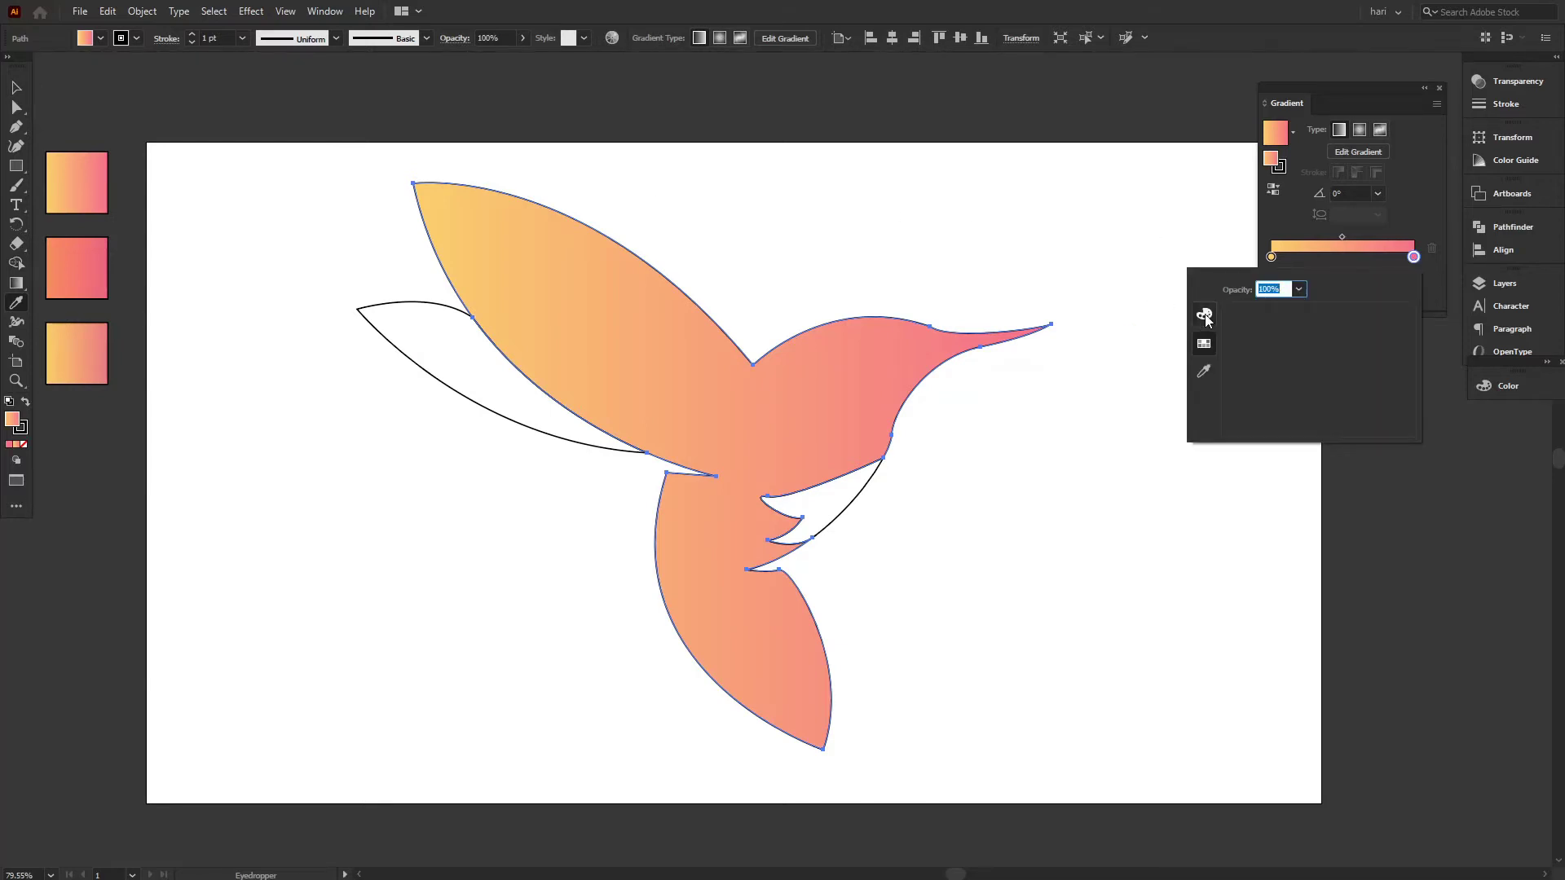
left_click(1205, 315)
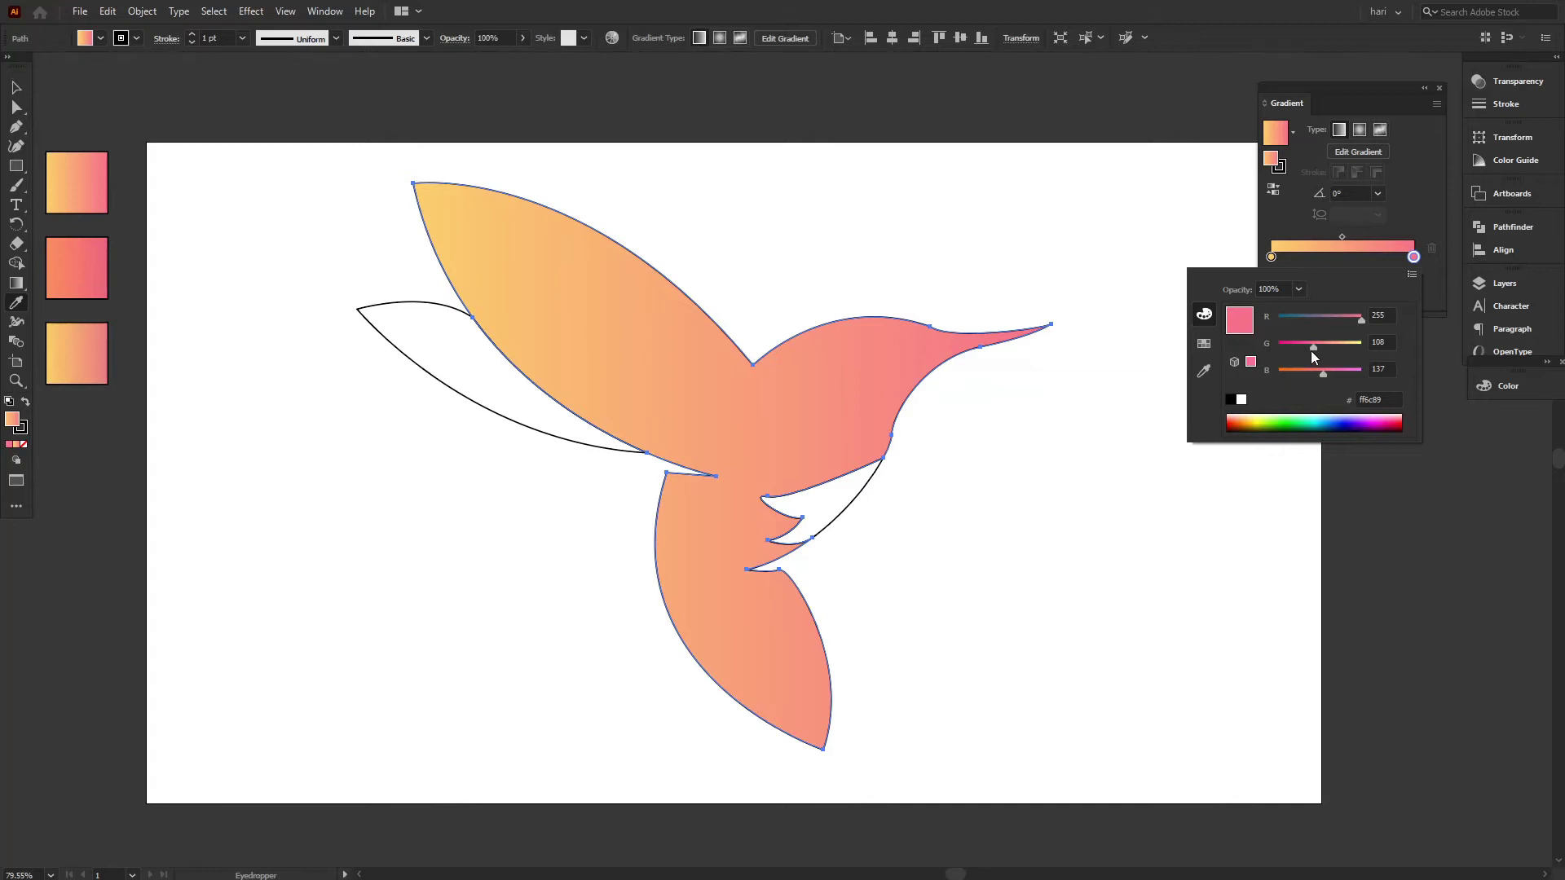
left_click_drag(1310, 346, 1294, 345)
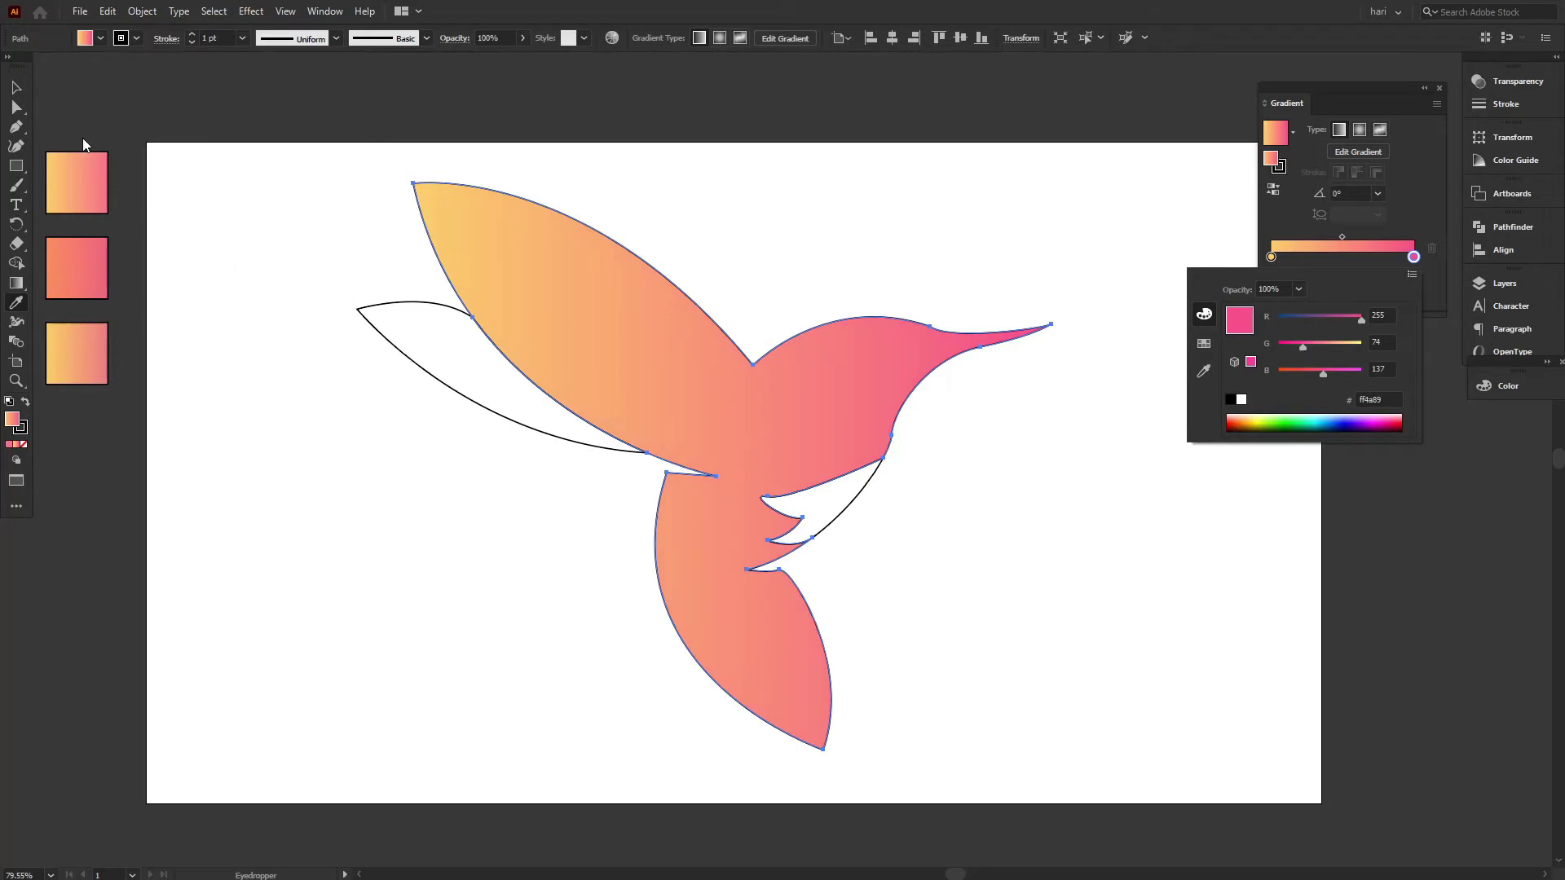
- Sample the uppermost gradient square again to restore the yellow-to-pink fill on the body
left_click(23, 87)
left_click(113, 108)
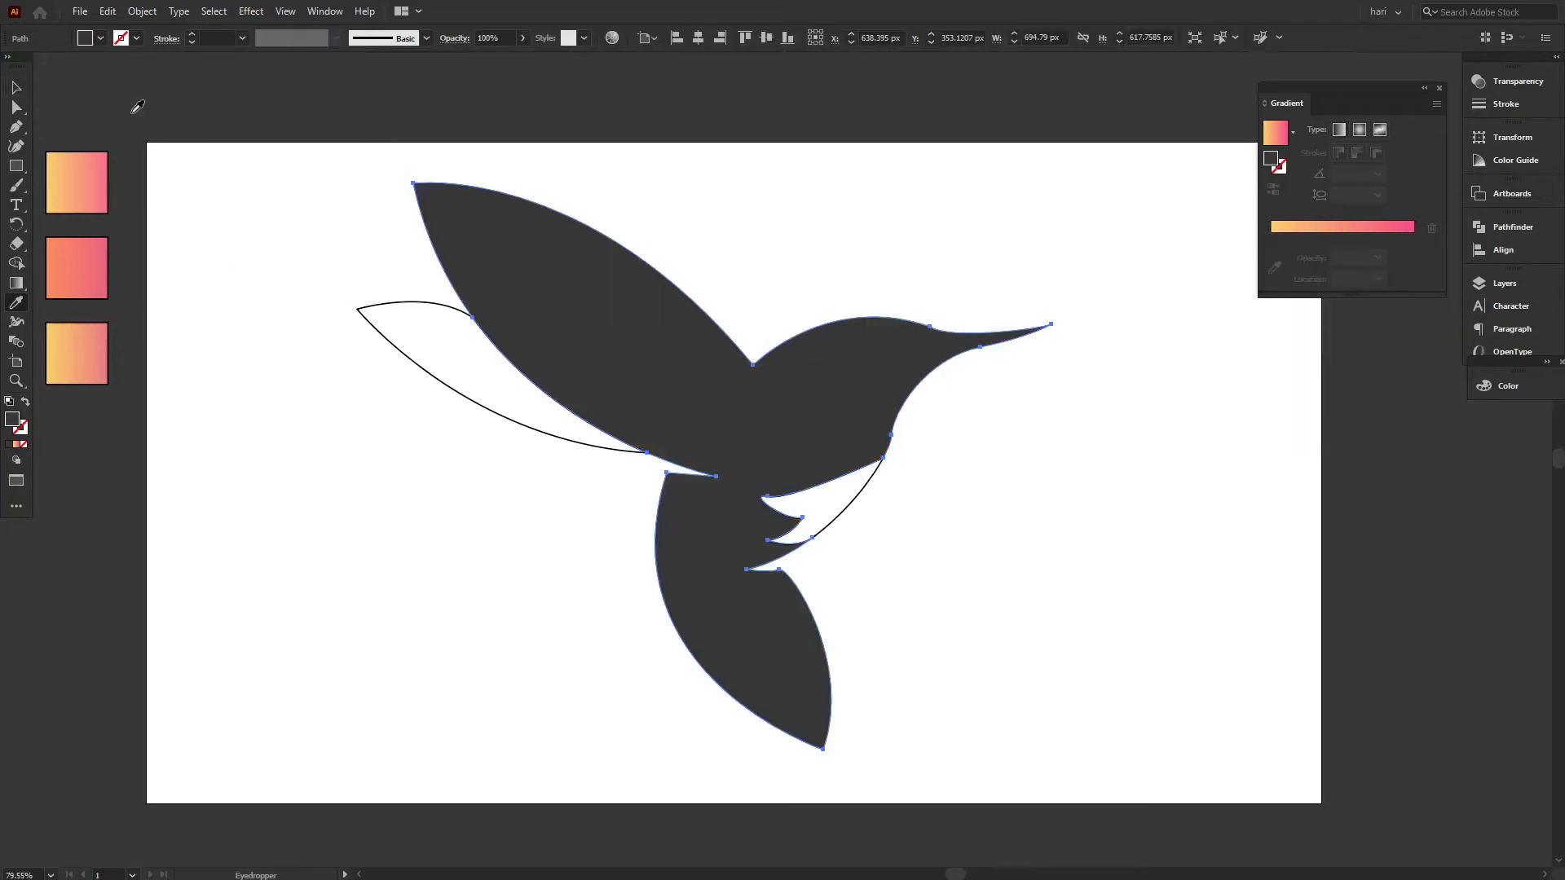
left_click(110, 159)
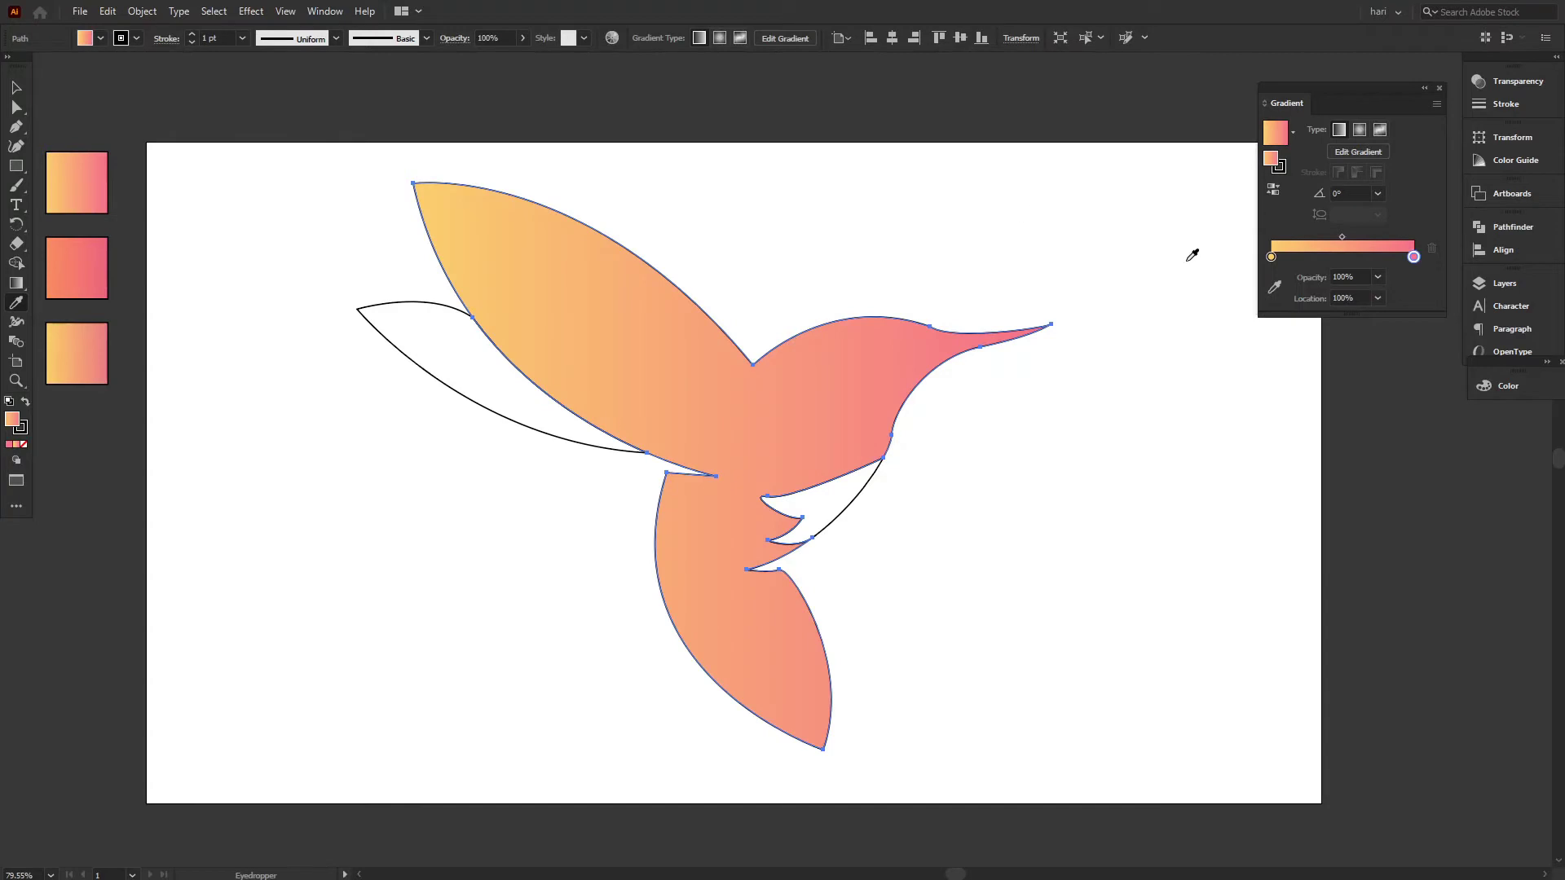
- Set the green value of the body gradient's pink end color to 86 (ff5689), and deselect the body
double_click(1413, 257)
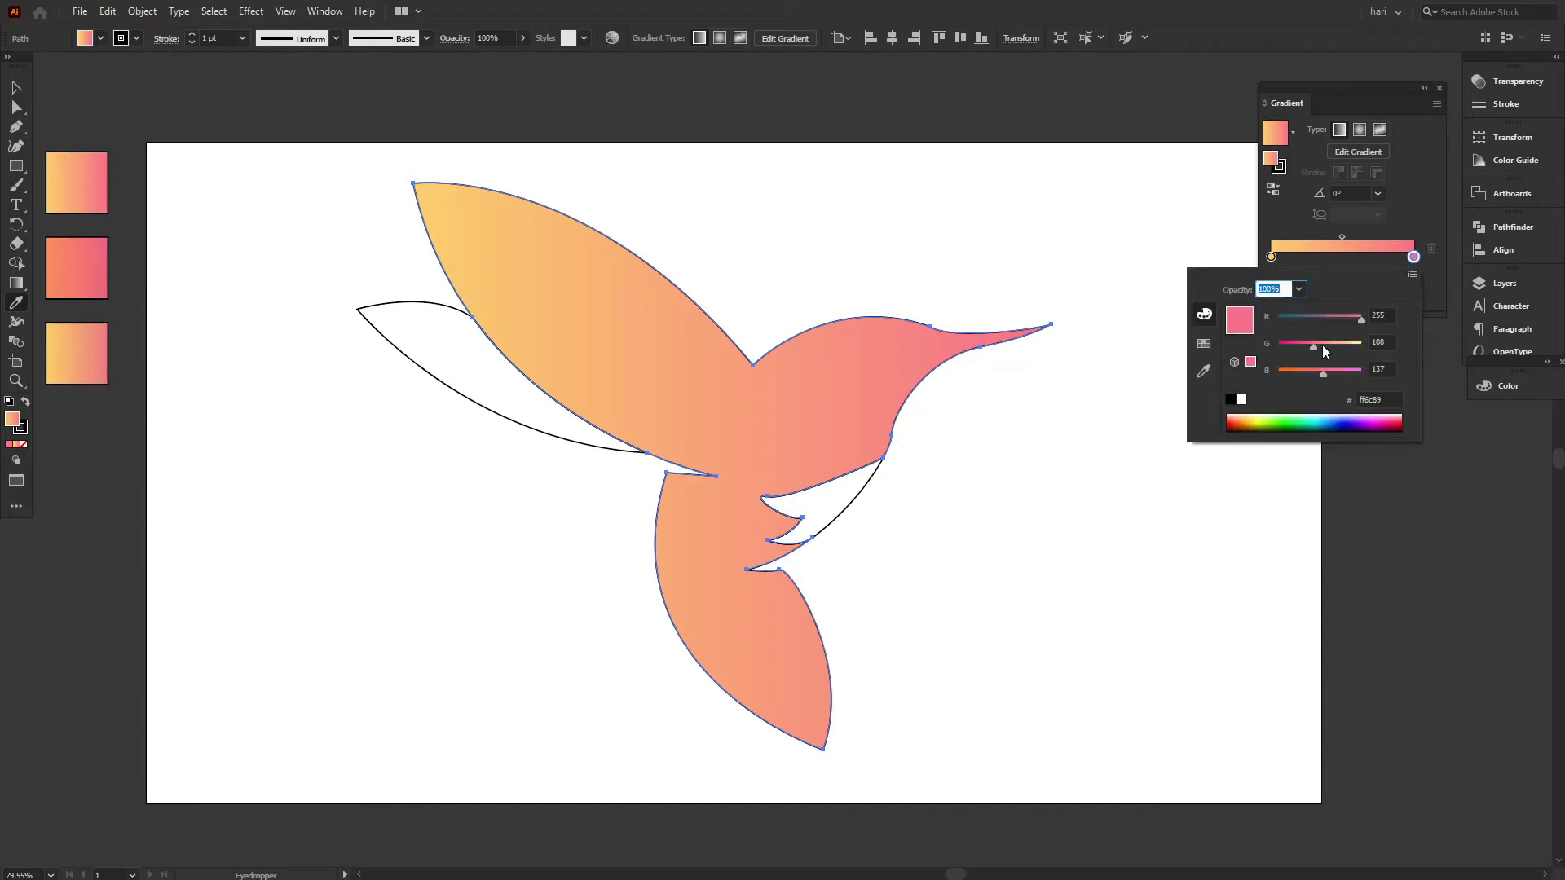
left_click_drag(1313, 345, 1308, 346)
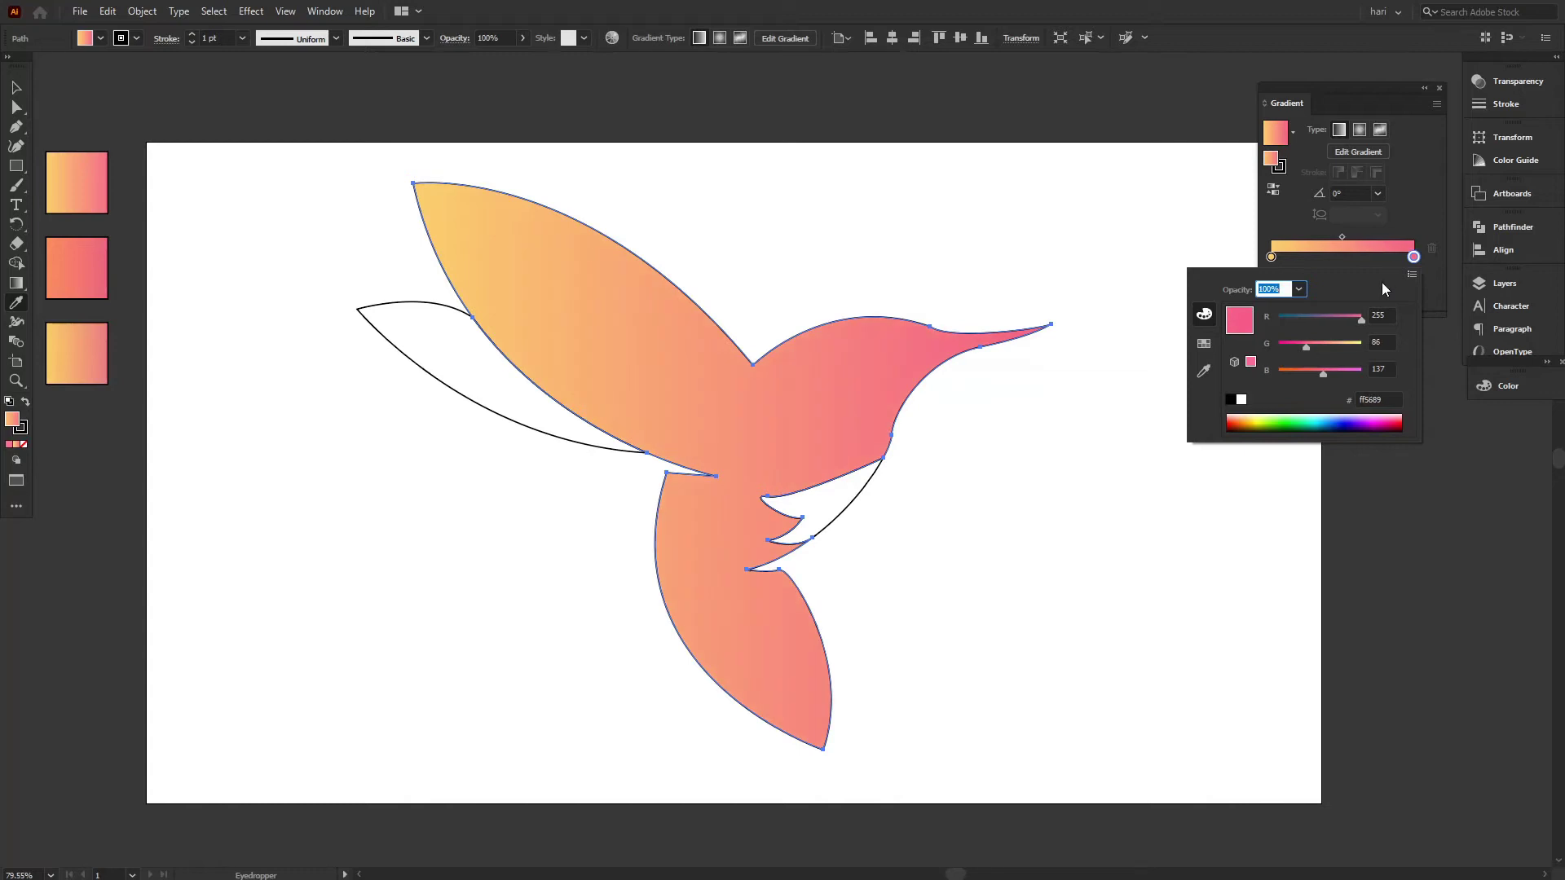
left_click(1185, 108)
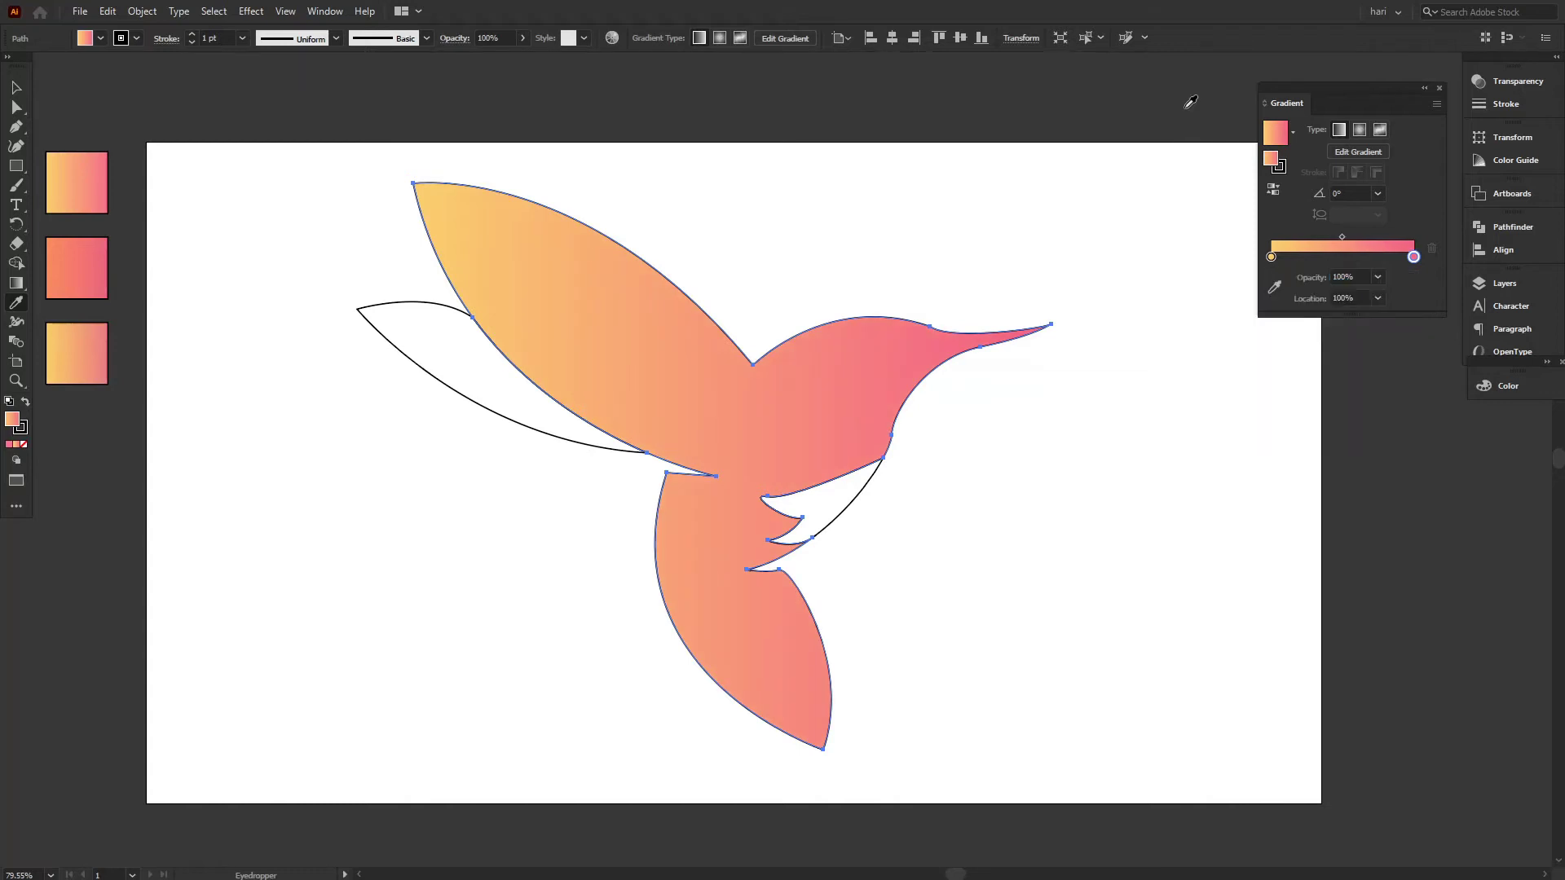
key("v")
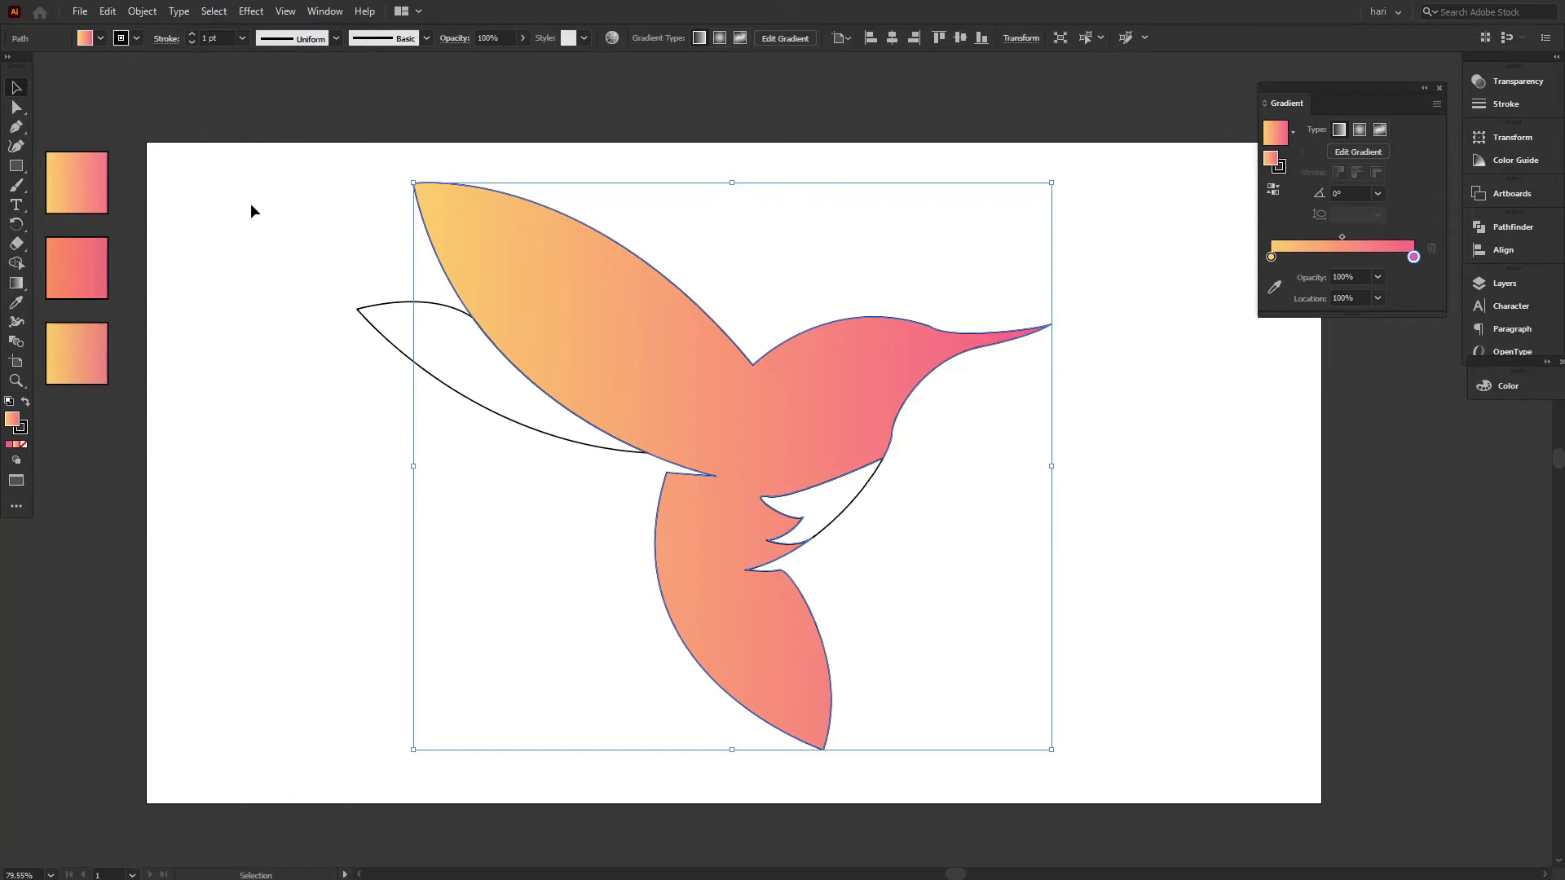
left_click(251, 211)
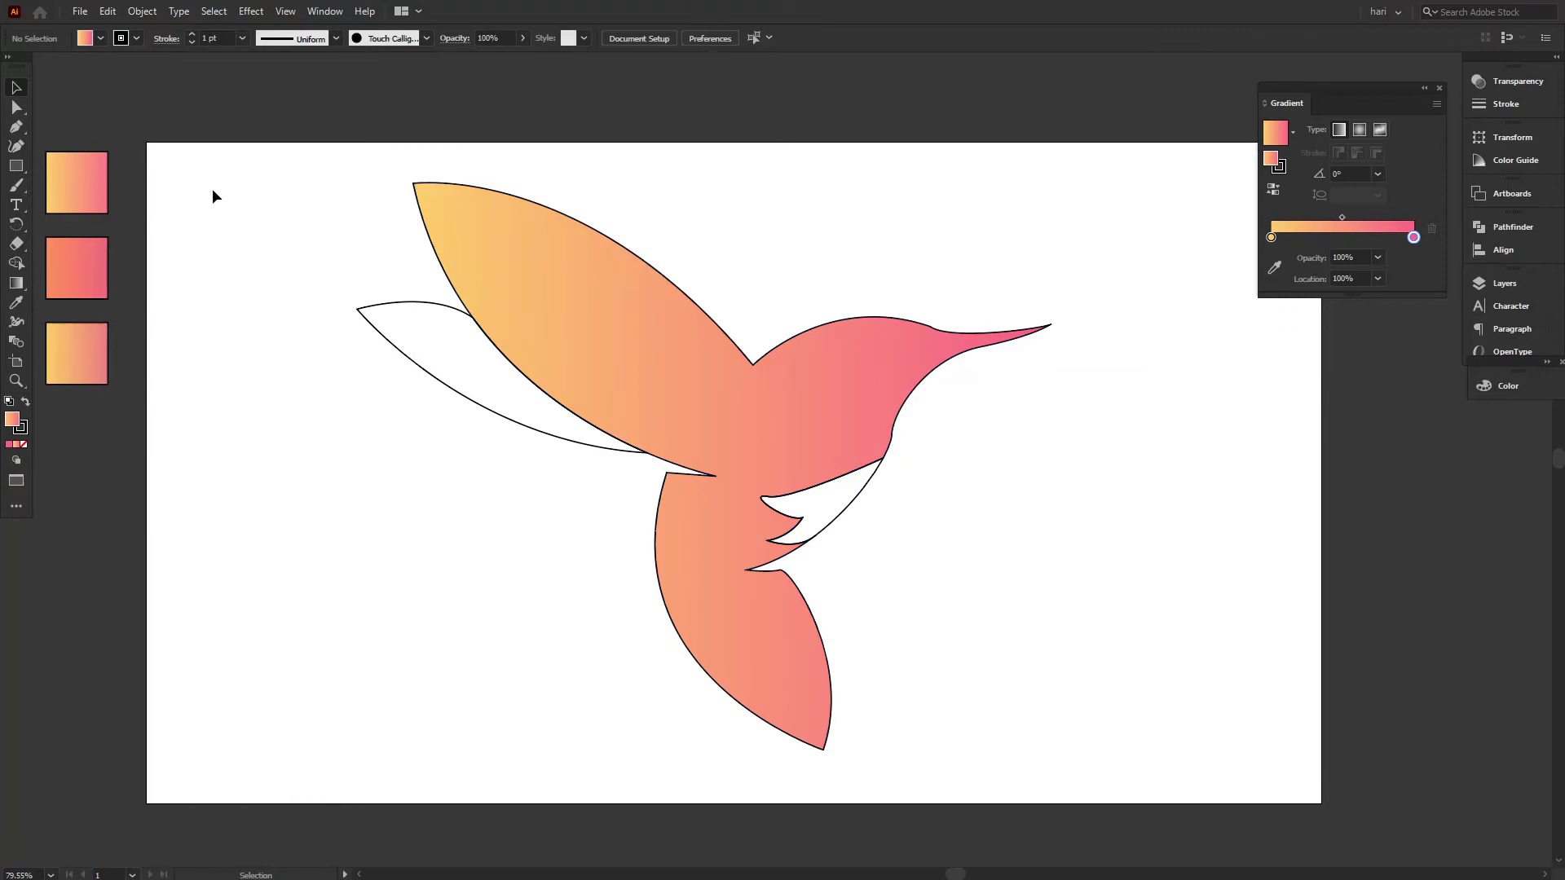
- Remove the black stroke from the gradient-filled body and large wing shape
left_click(477, 190)
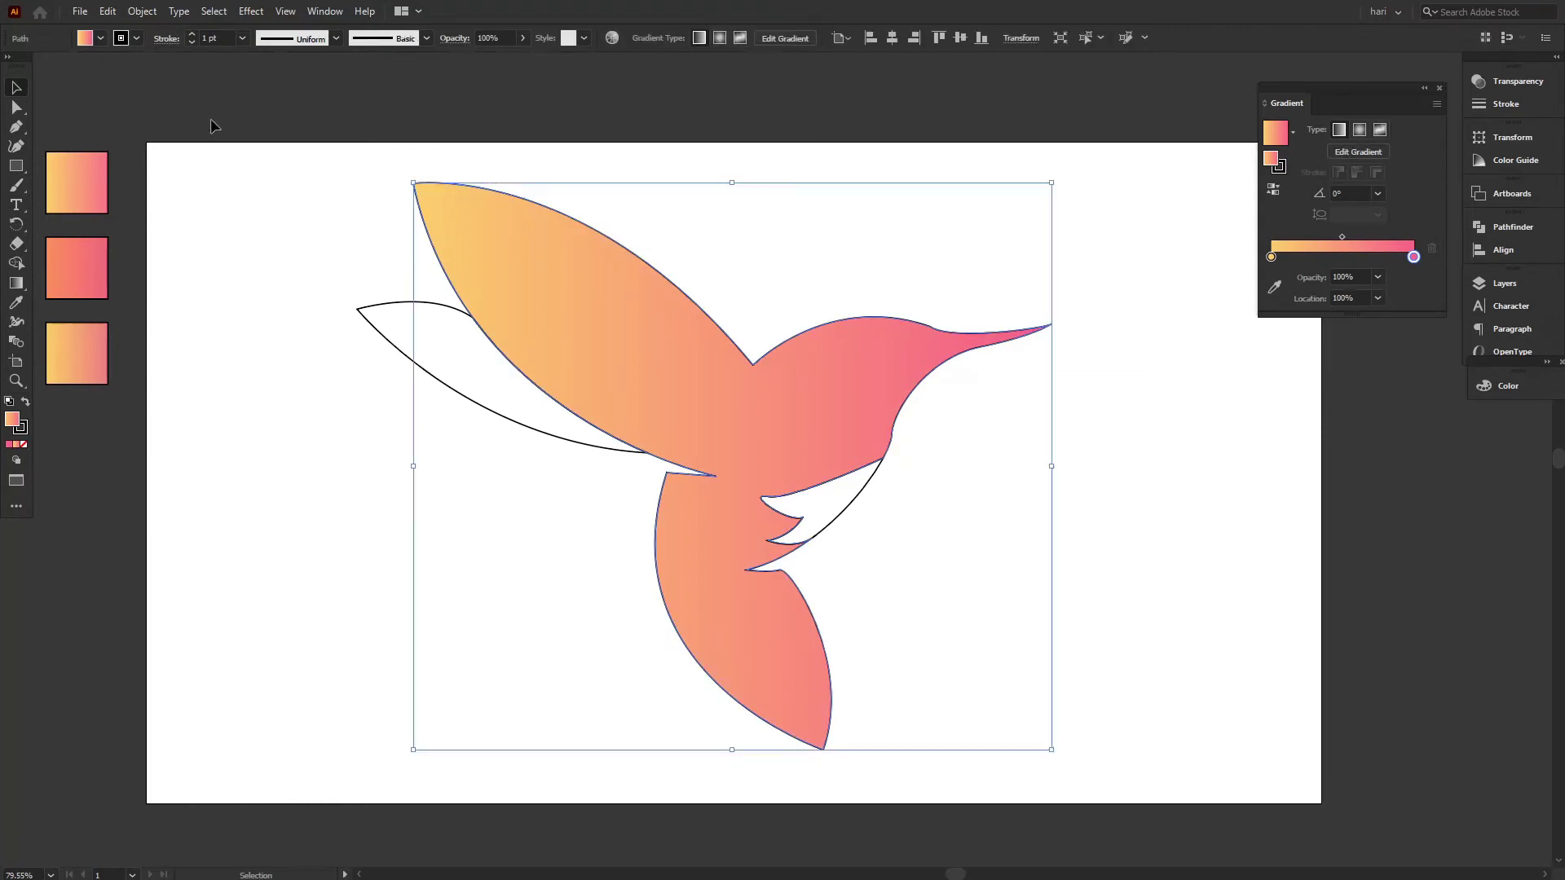
left_click(136, 38)
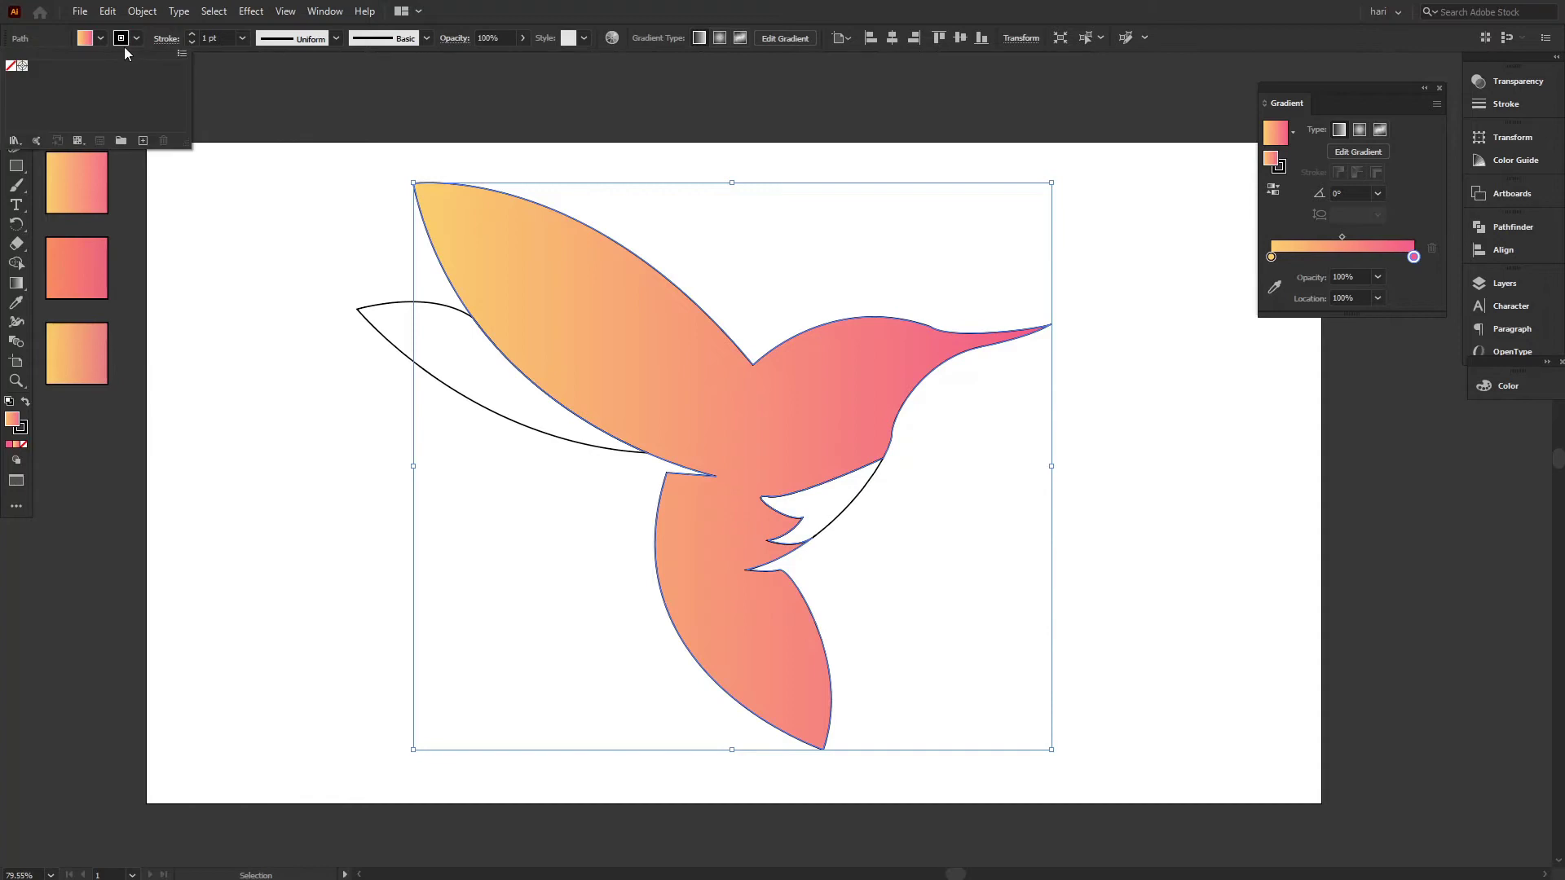
left_click(12, 66)
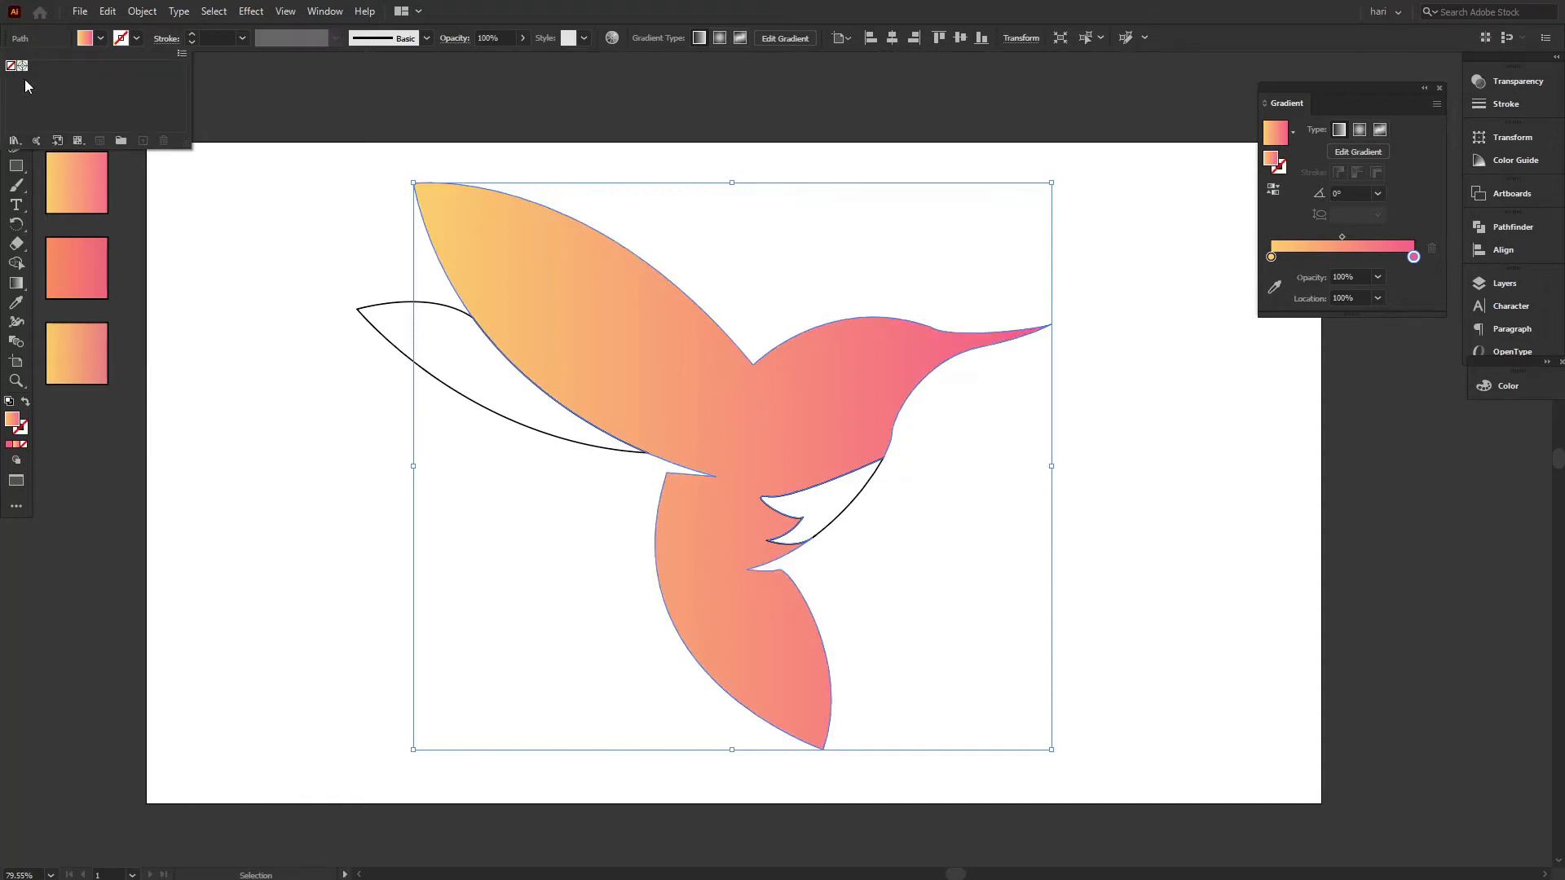
- Remove the black stroke from the three gradient sample squares and deselect them
left_click(80, 339)
left_click(133, 40)
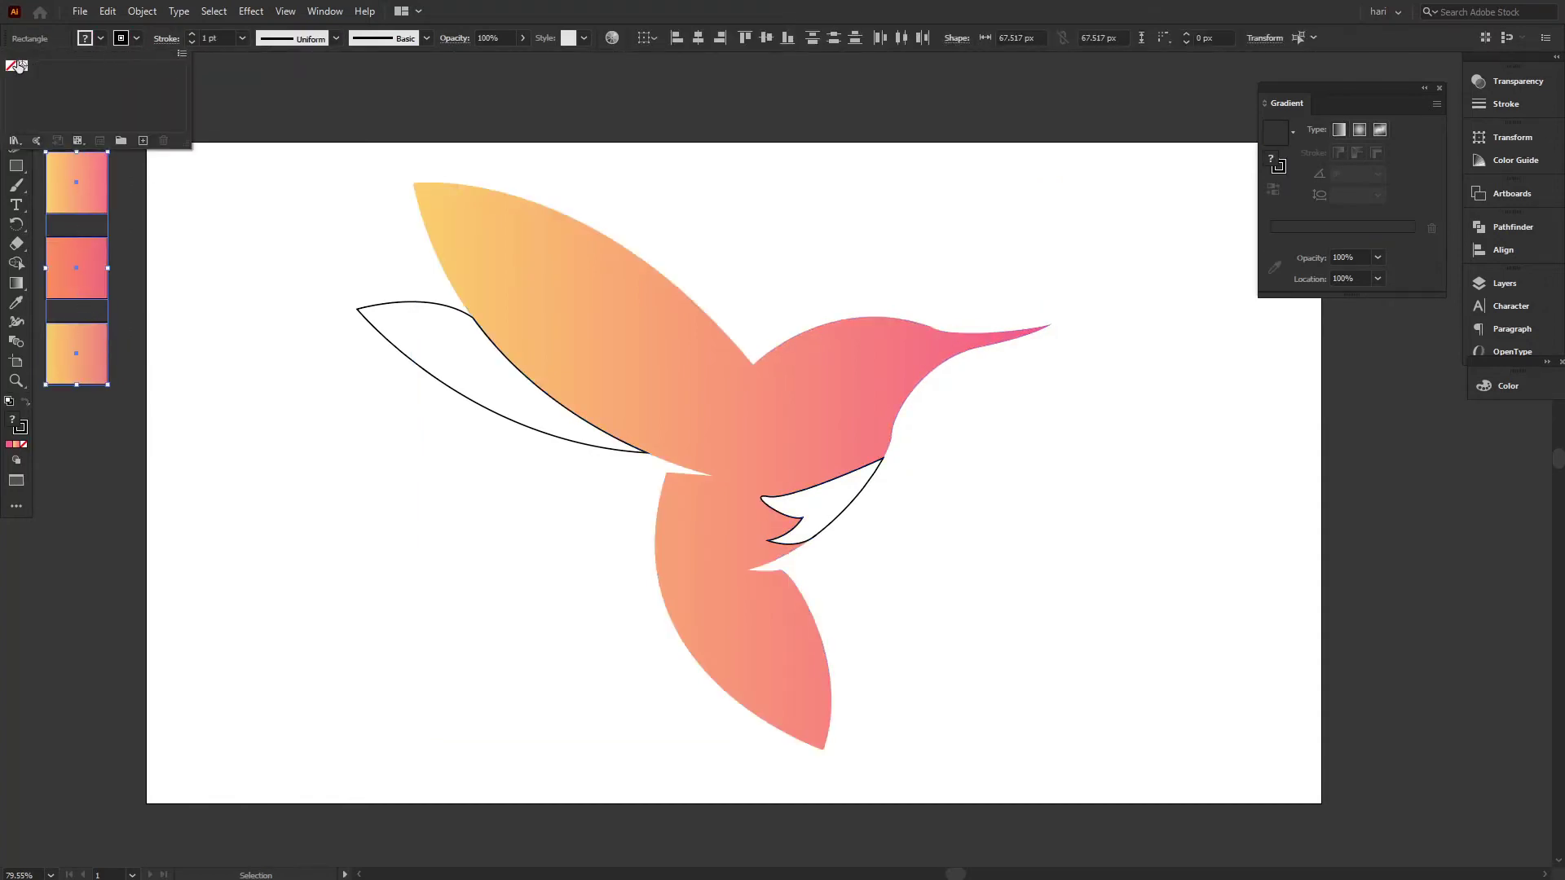
left_click(18, 65)
left_click(243, 93)
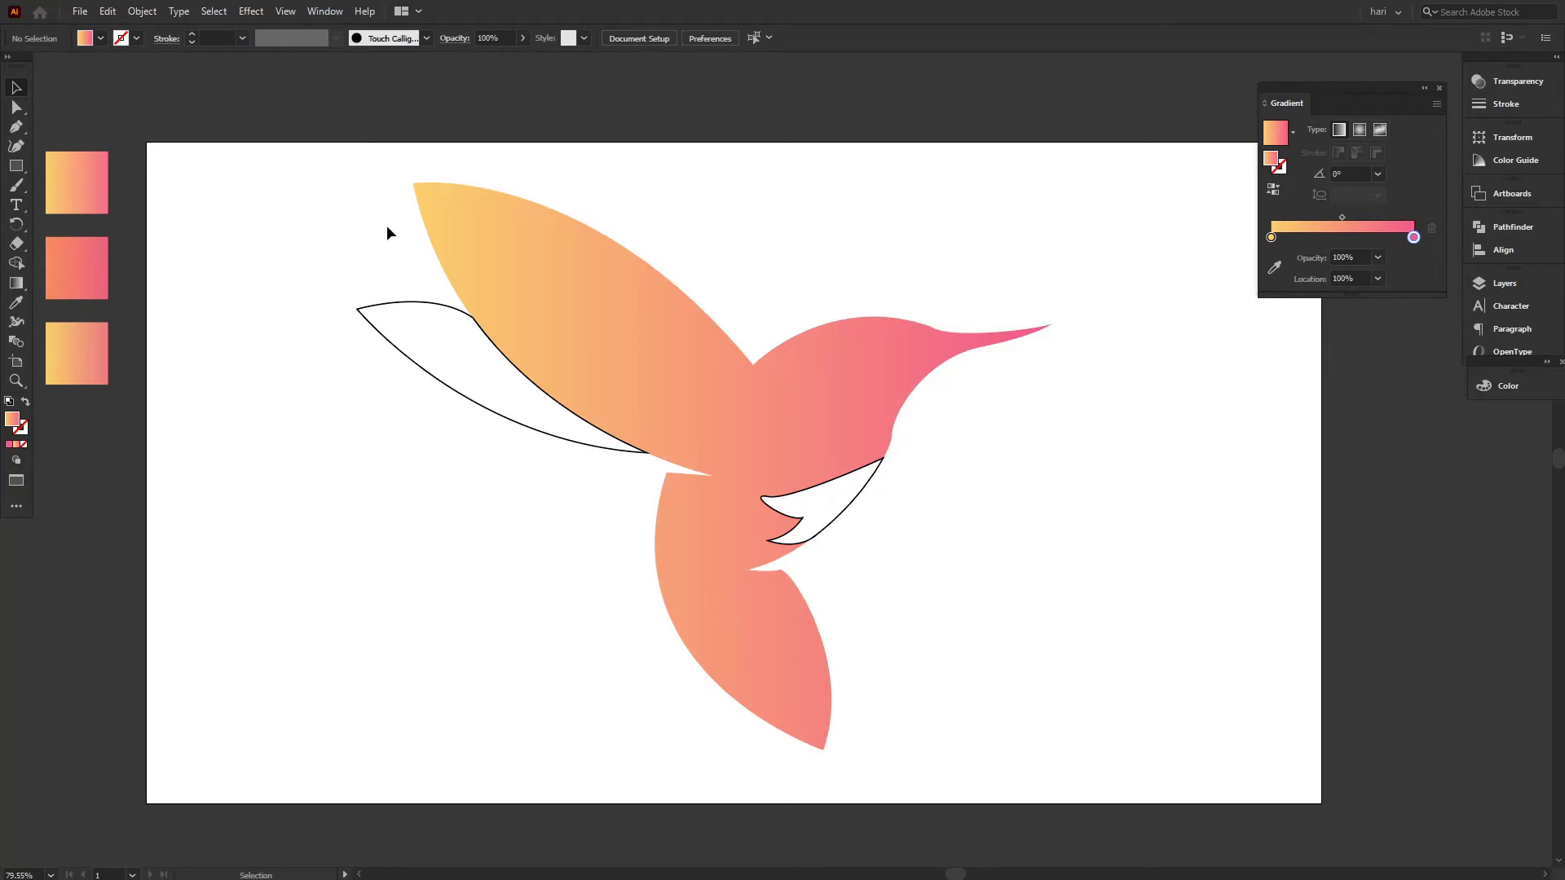
- Fill the small rear wing with the uppermost square's gradient and run it diagonally from the wing's tip to its base, about -28°
left_click(417, 303)
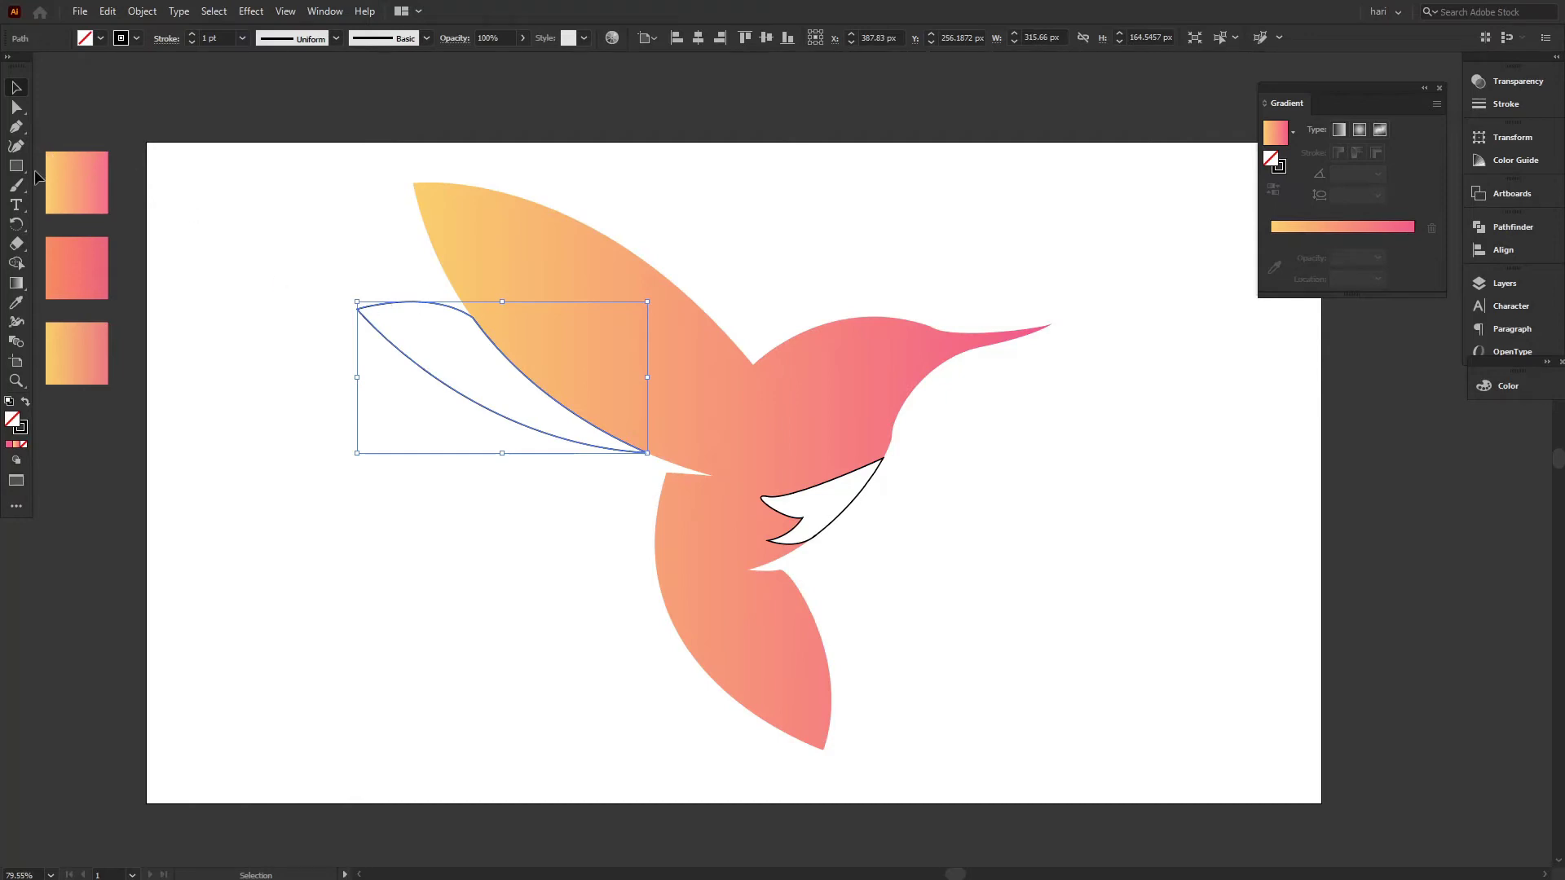
left_click(18, 305)
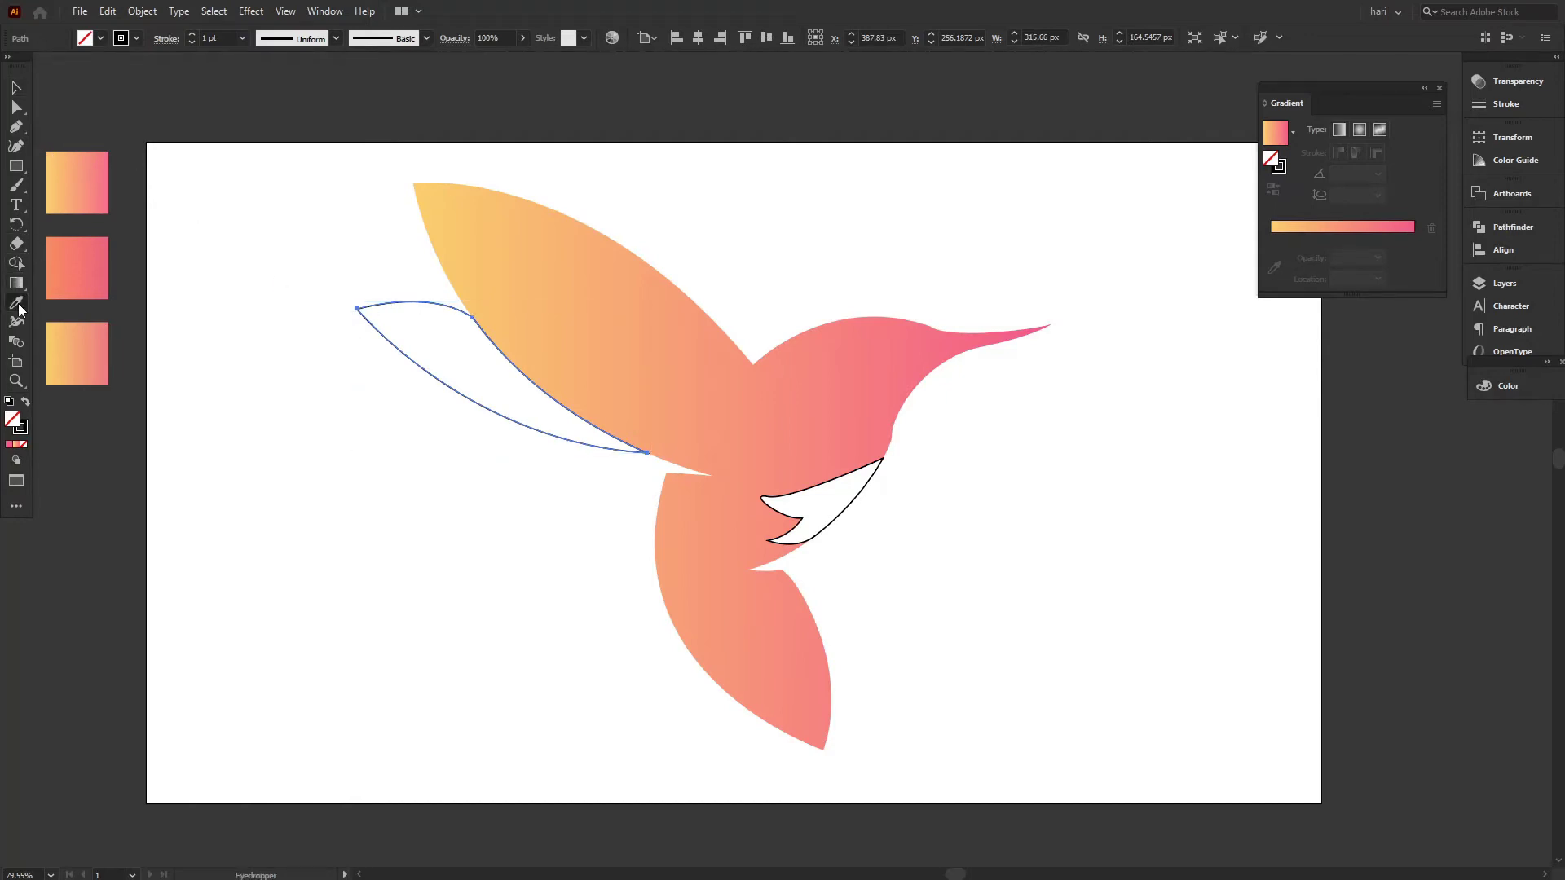
left_click(87, 164)
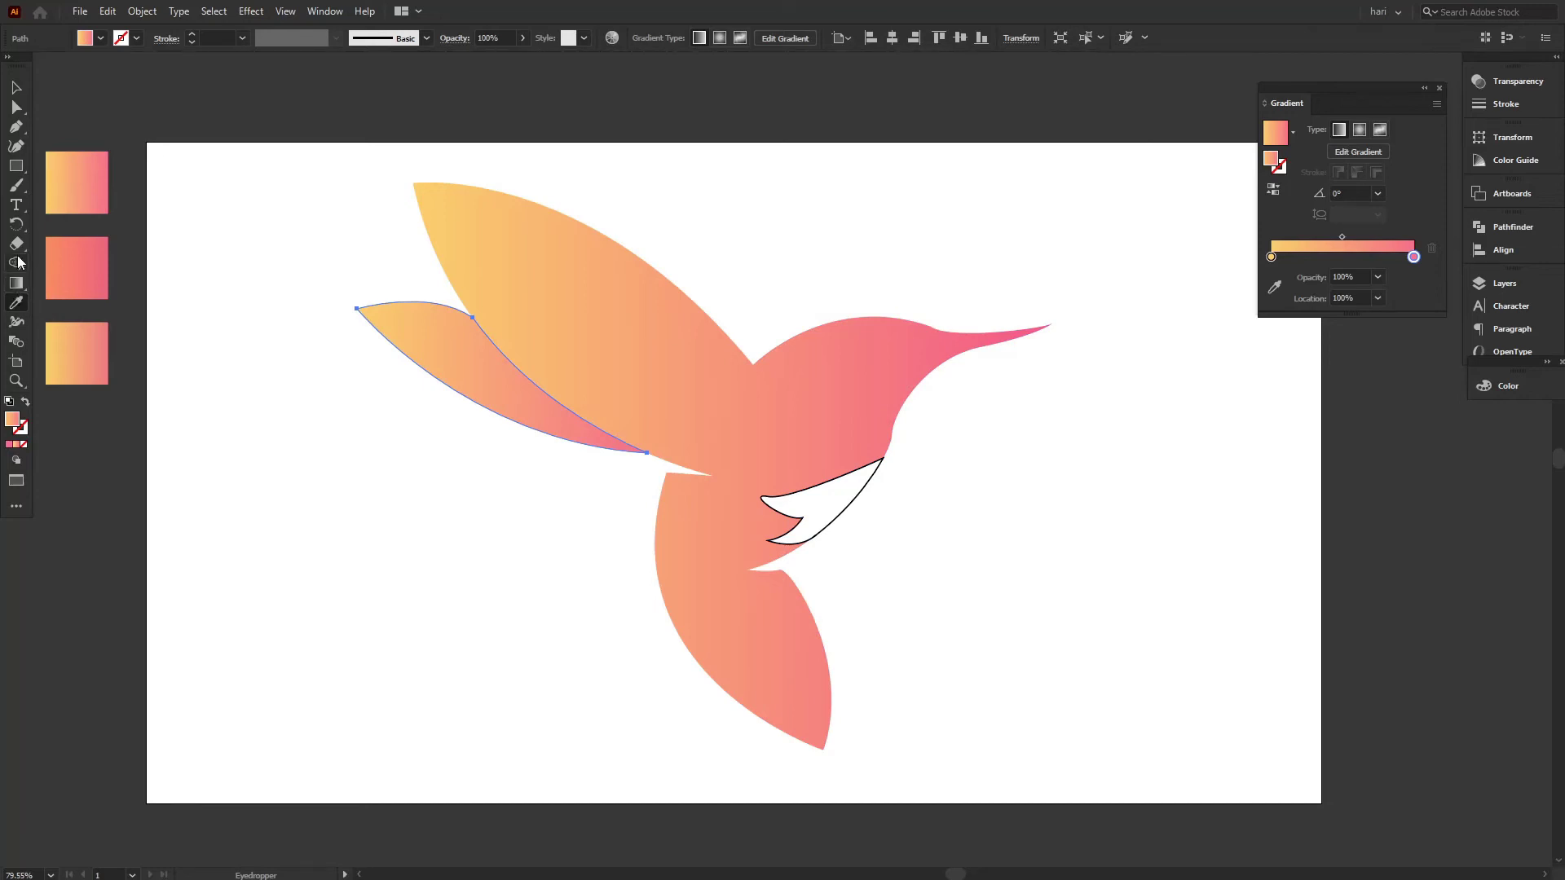
left_click(16, 285)
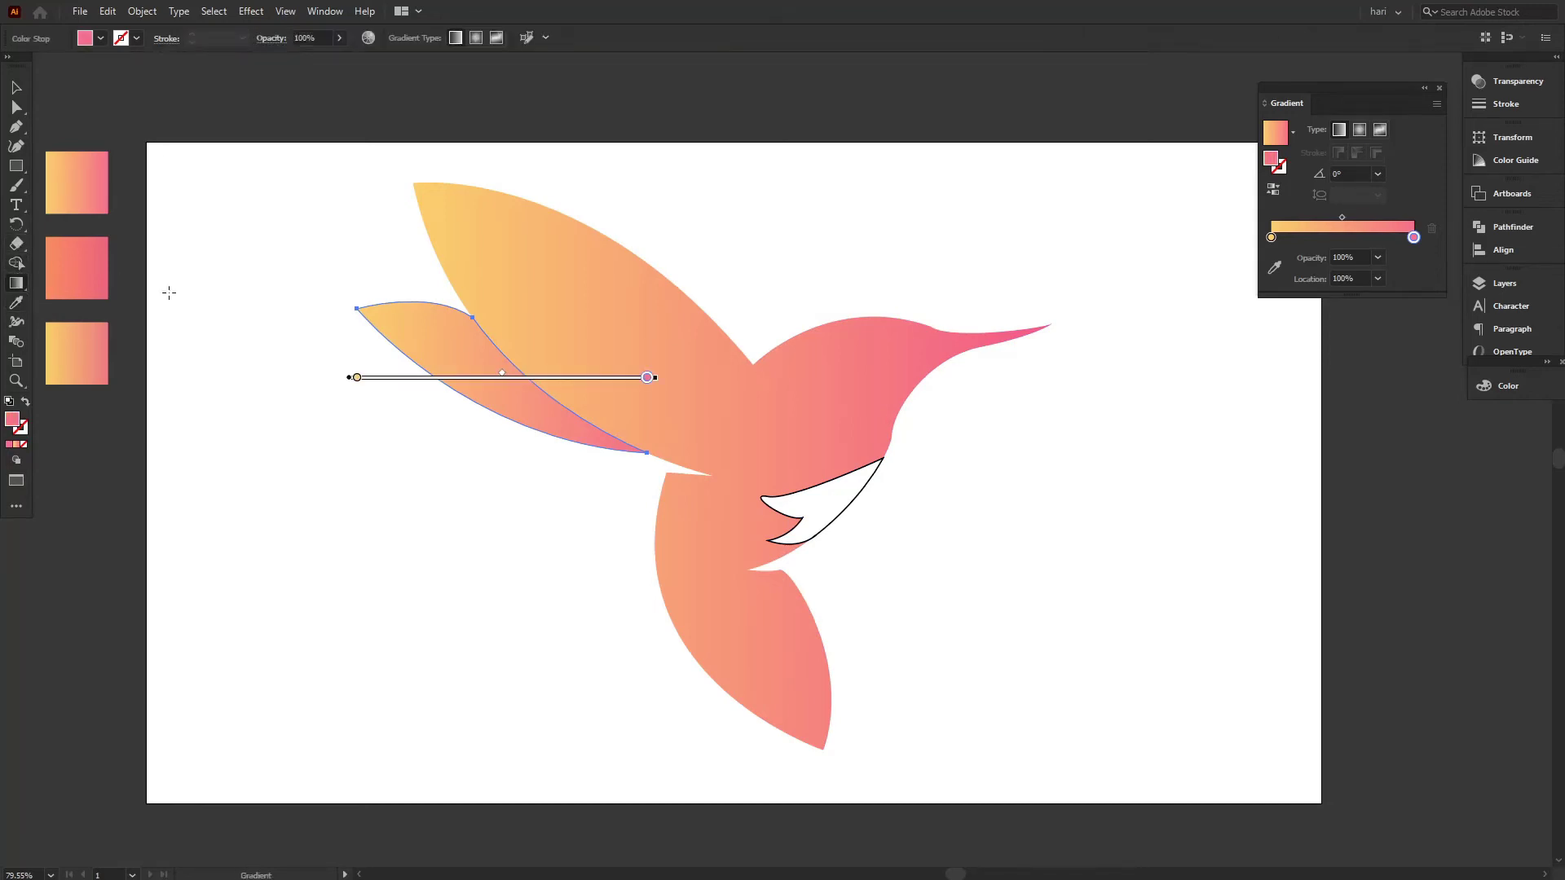
mouse_move(370, 312)
left_mouse_down()
mouse_move(538, 413)
mouse_move(657, 458)
mouse_move(635, 449)
left_mouse_up()
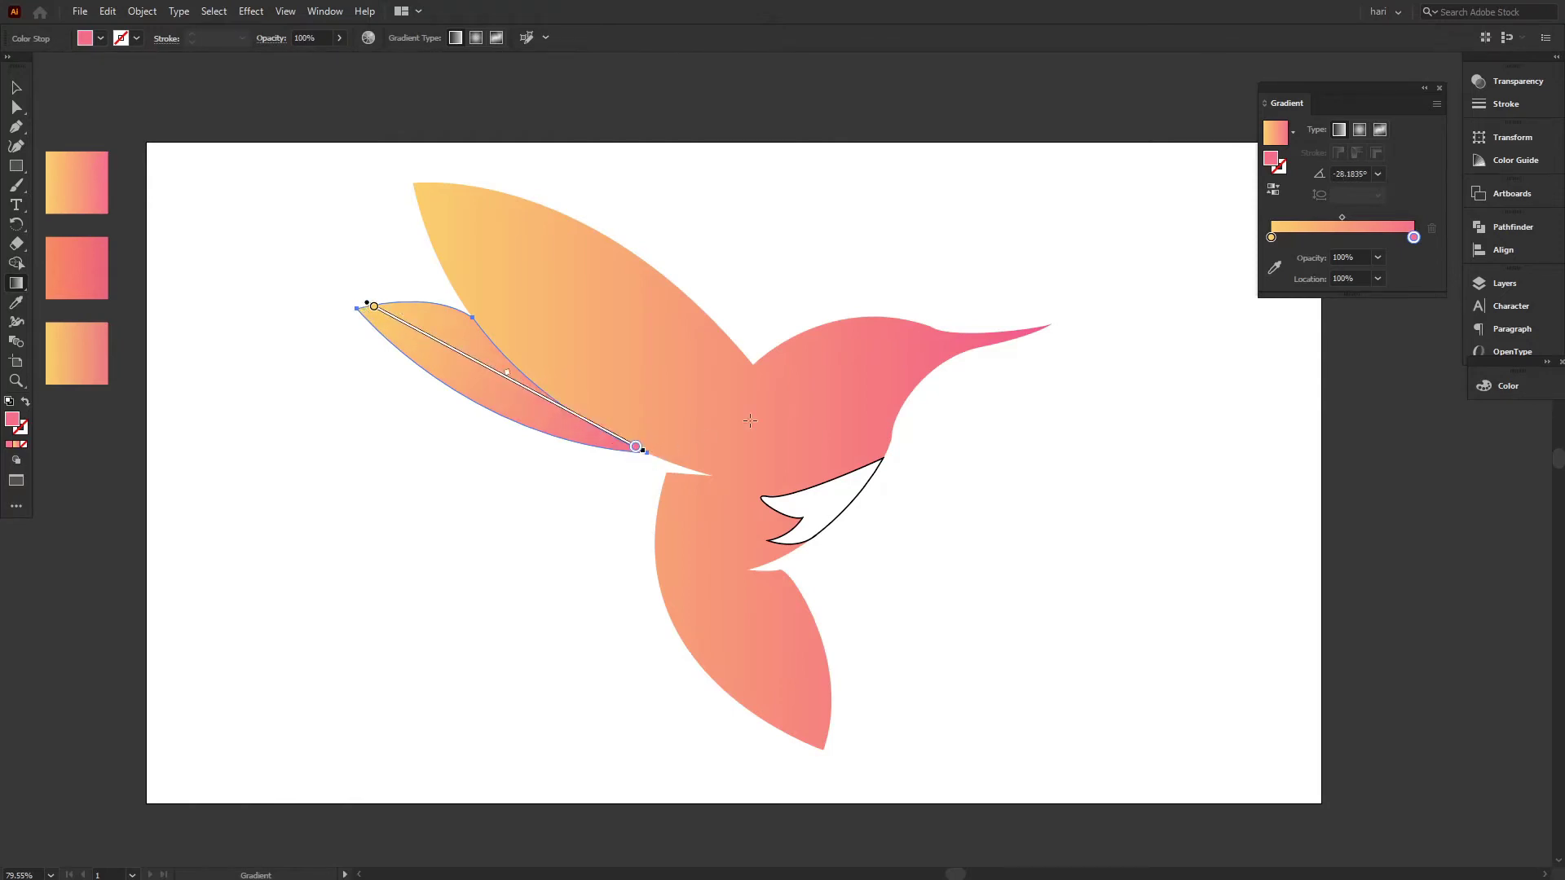
- Slightly lower the green value of the small wing gradient's pink end color, and deselect the wing
double_click(1413, 237)
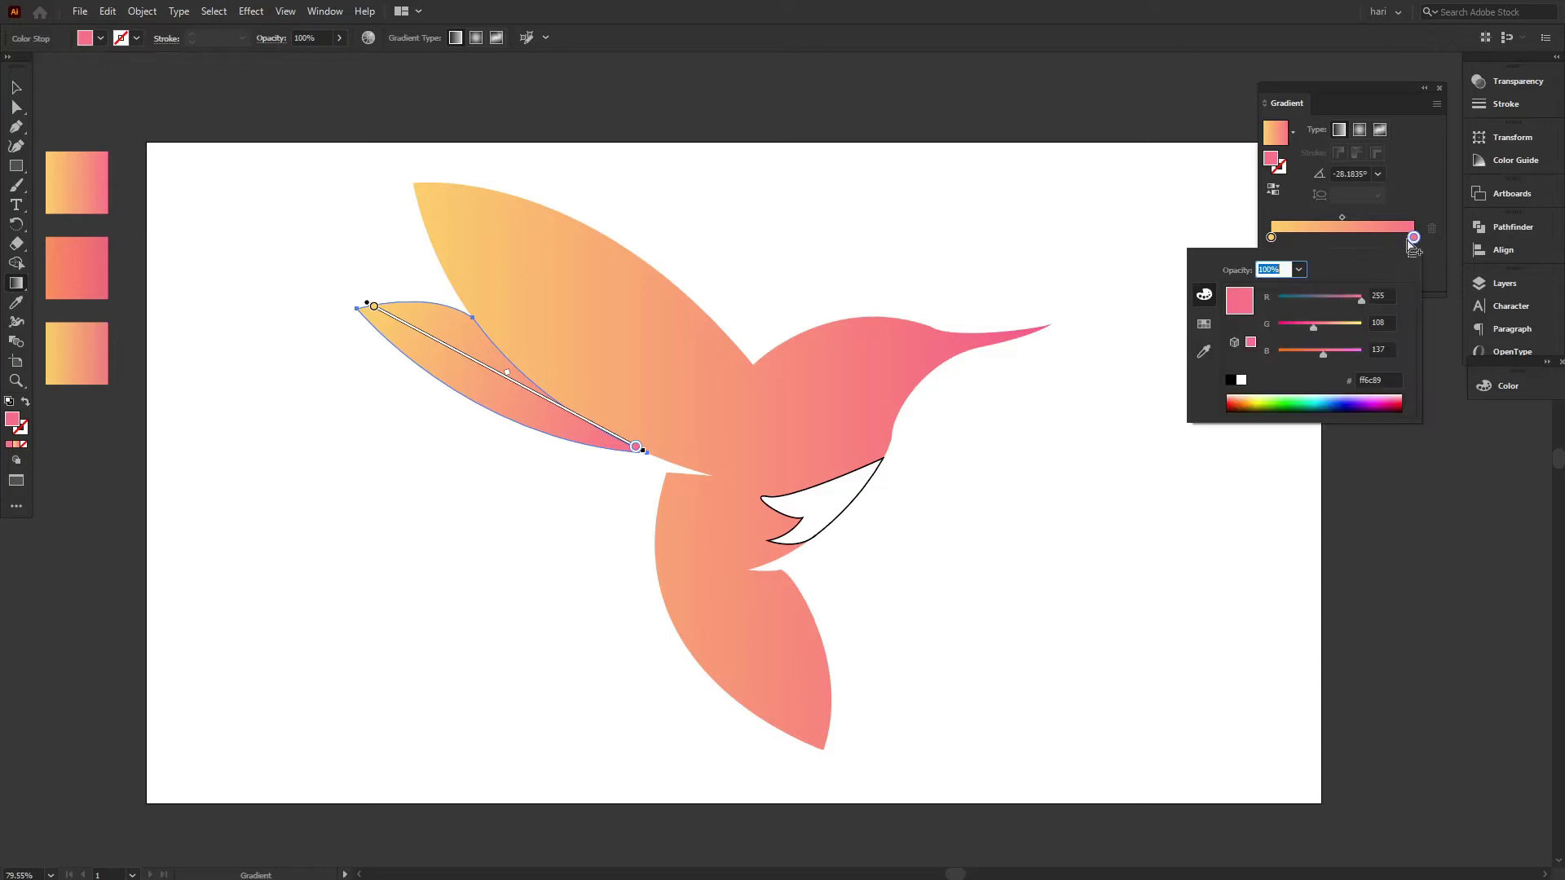
left_click(1311, 325)
left_click(14, 90)
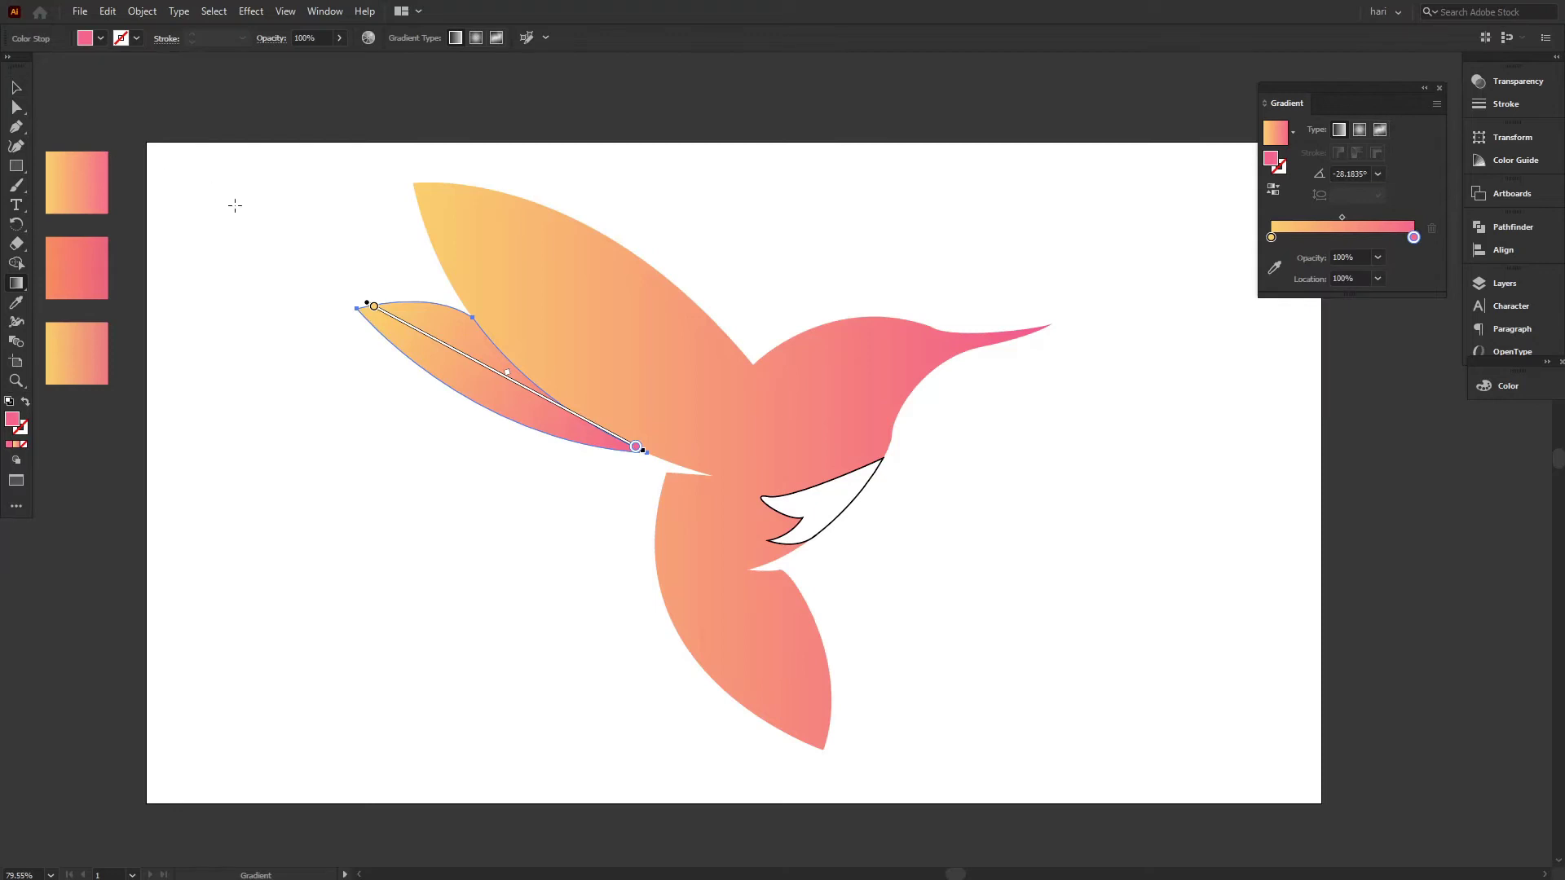
left_click(16, 88)
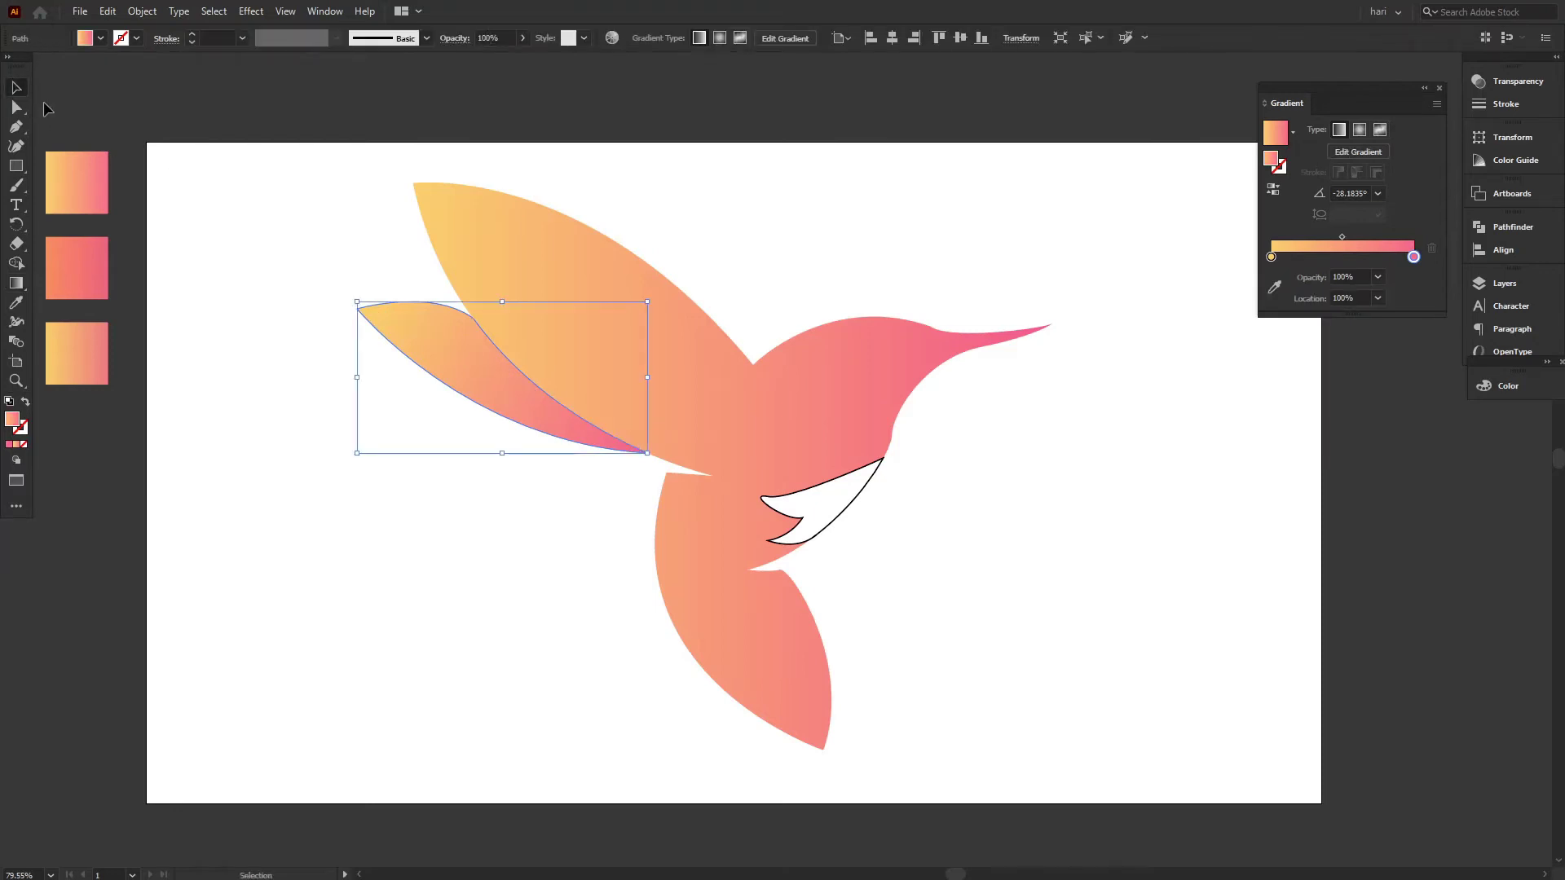
left_click(202, 207)
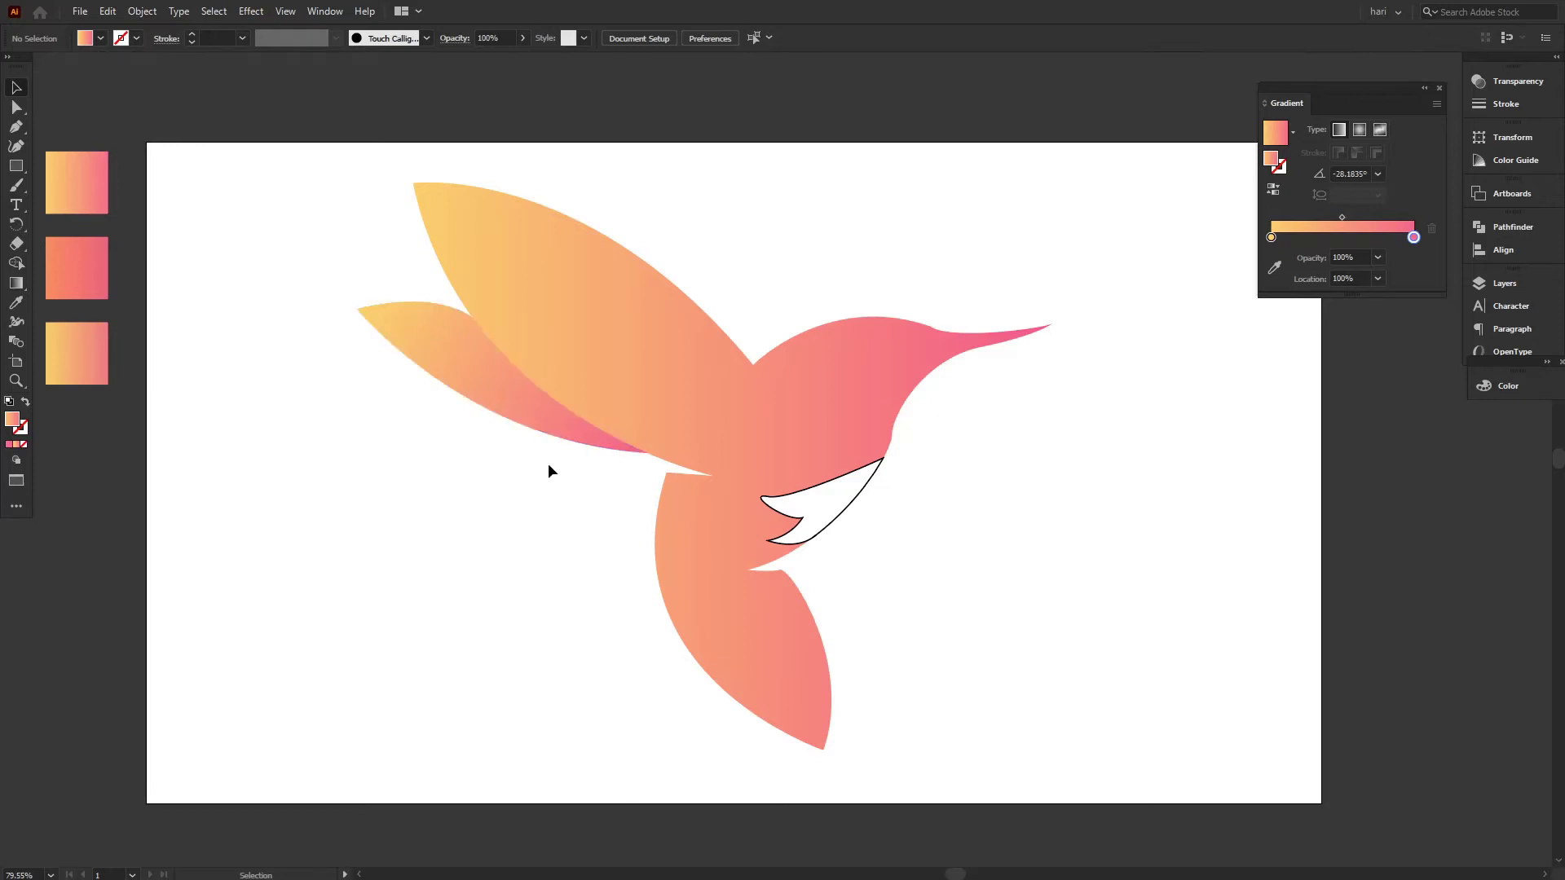
- Fill the small outlined shape on the belly with the lowest square's gradient and reverse the gradient
left_click(770, 480)
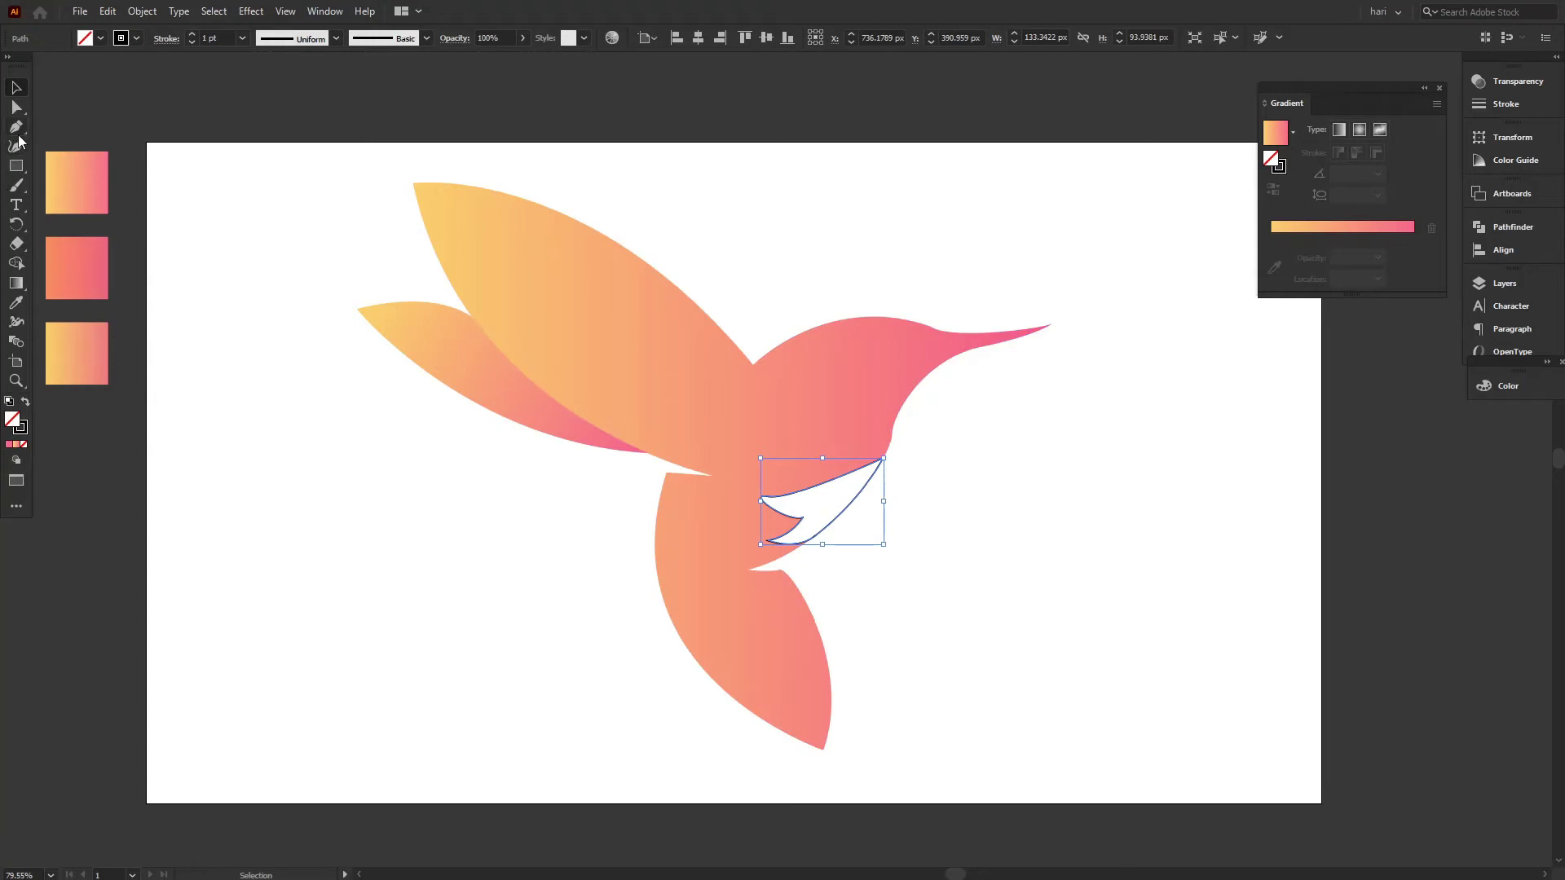
left_click(20, 302)
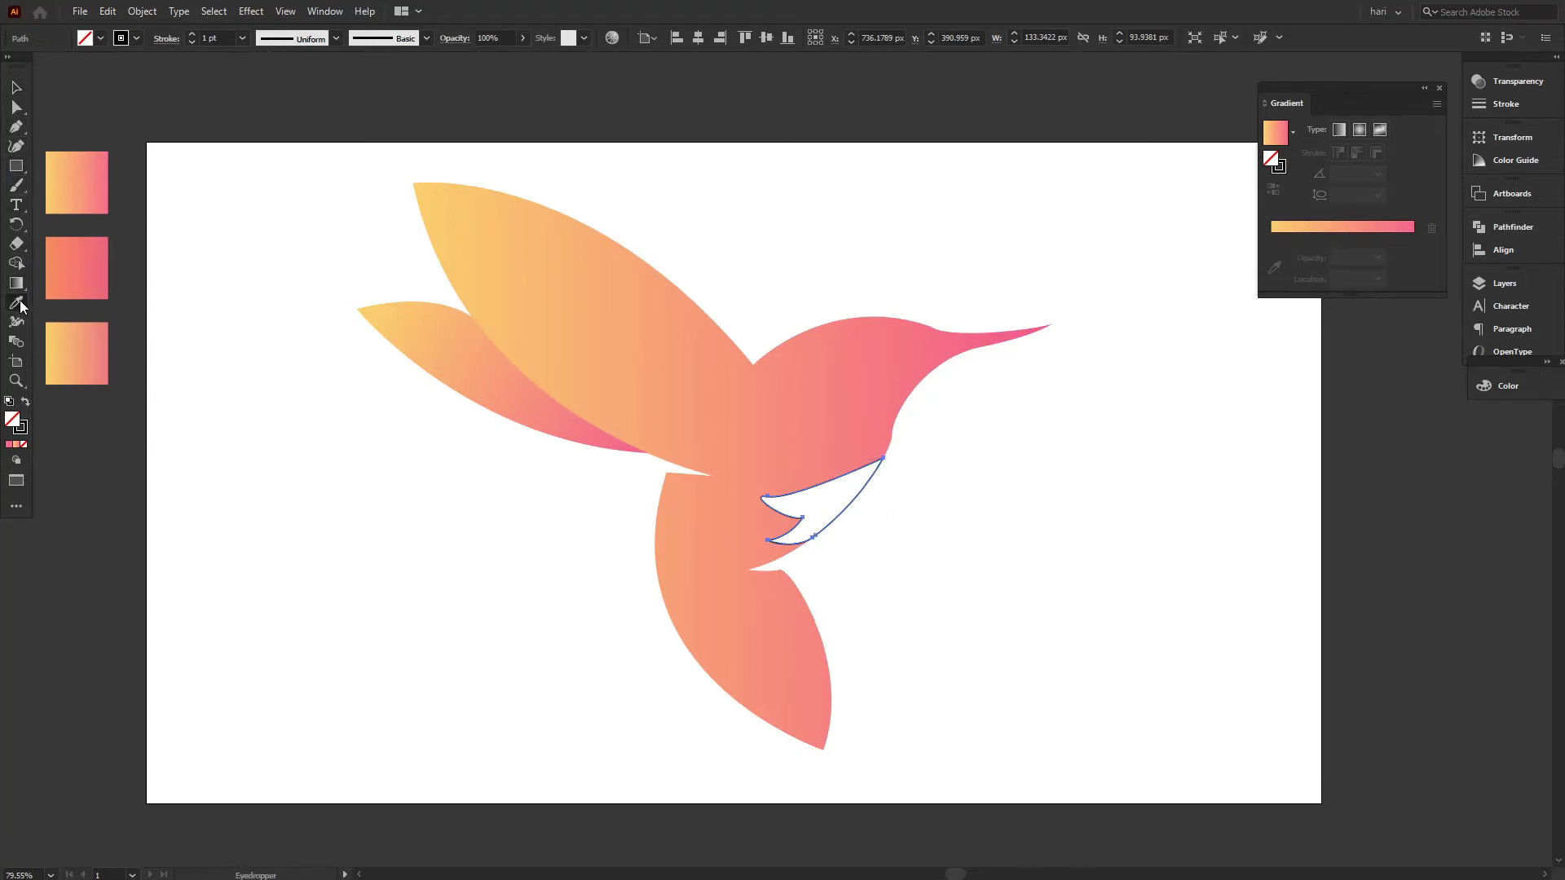
left_click(87, 335)
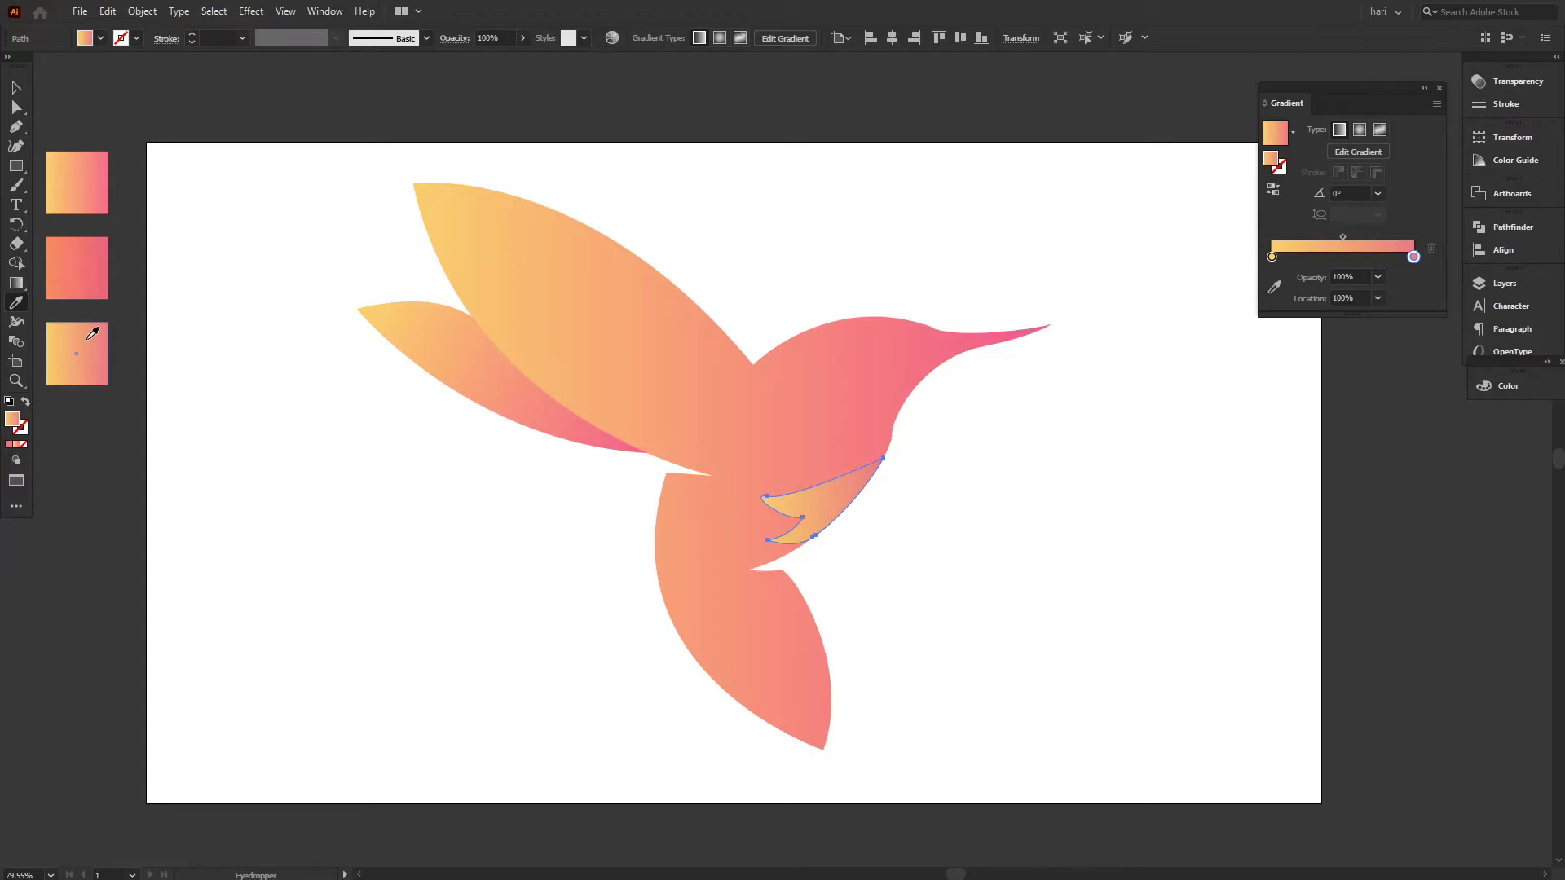
left_click(1274, 190)
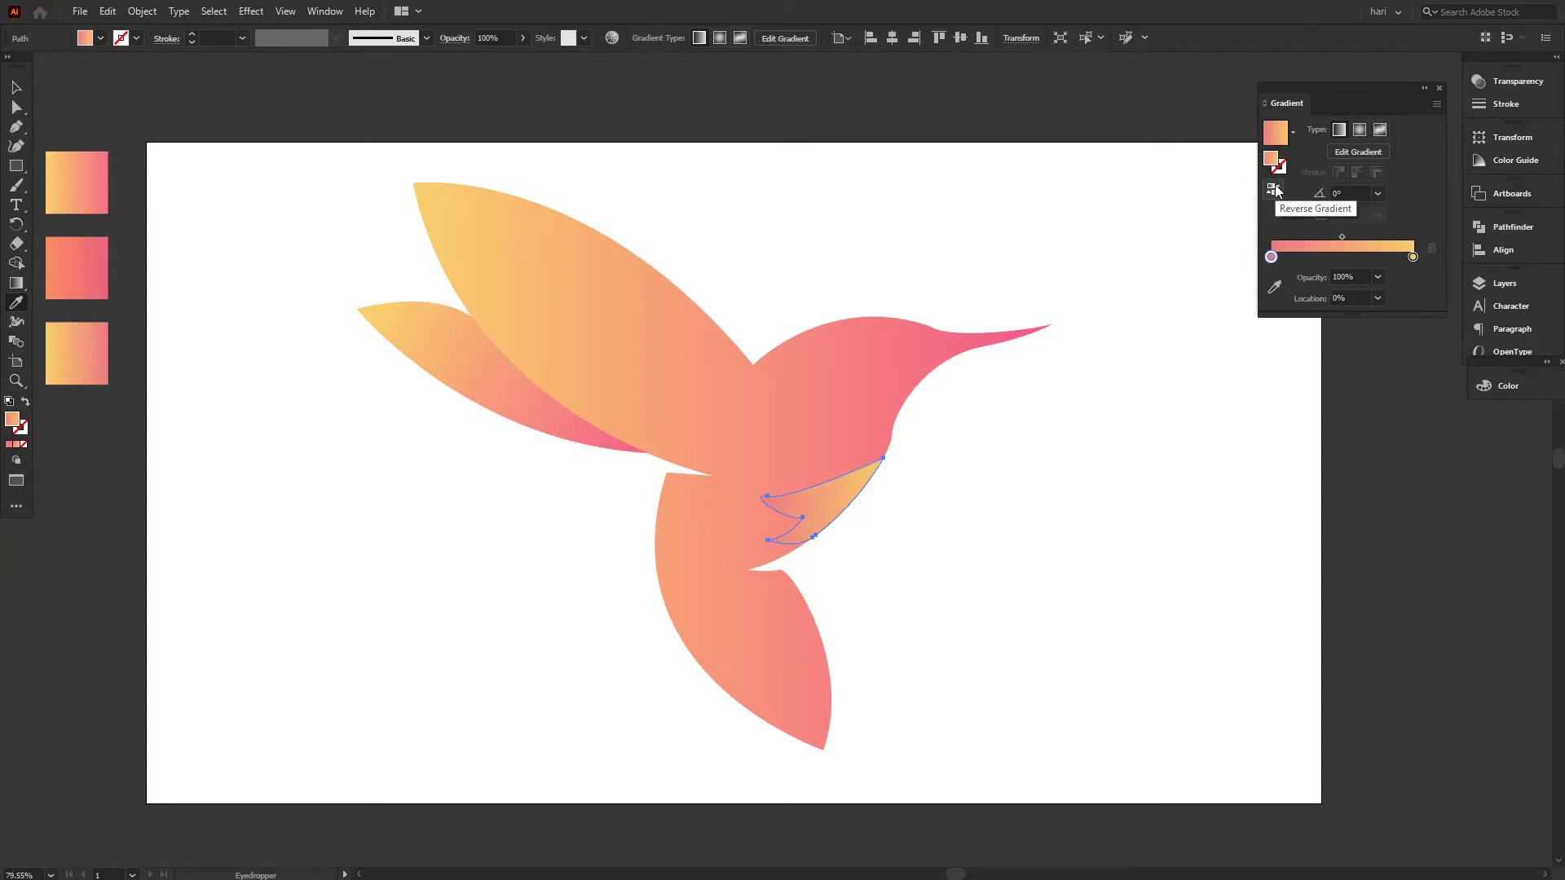
- Set the pink end color of the belly shape's gradient to red 248, green 109, blue 130 (f86d82), and deselect the shape
double_click(1272, 257)
left_click_drag(1317, 349, 1361, 320)
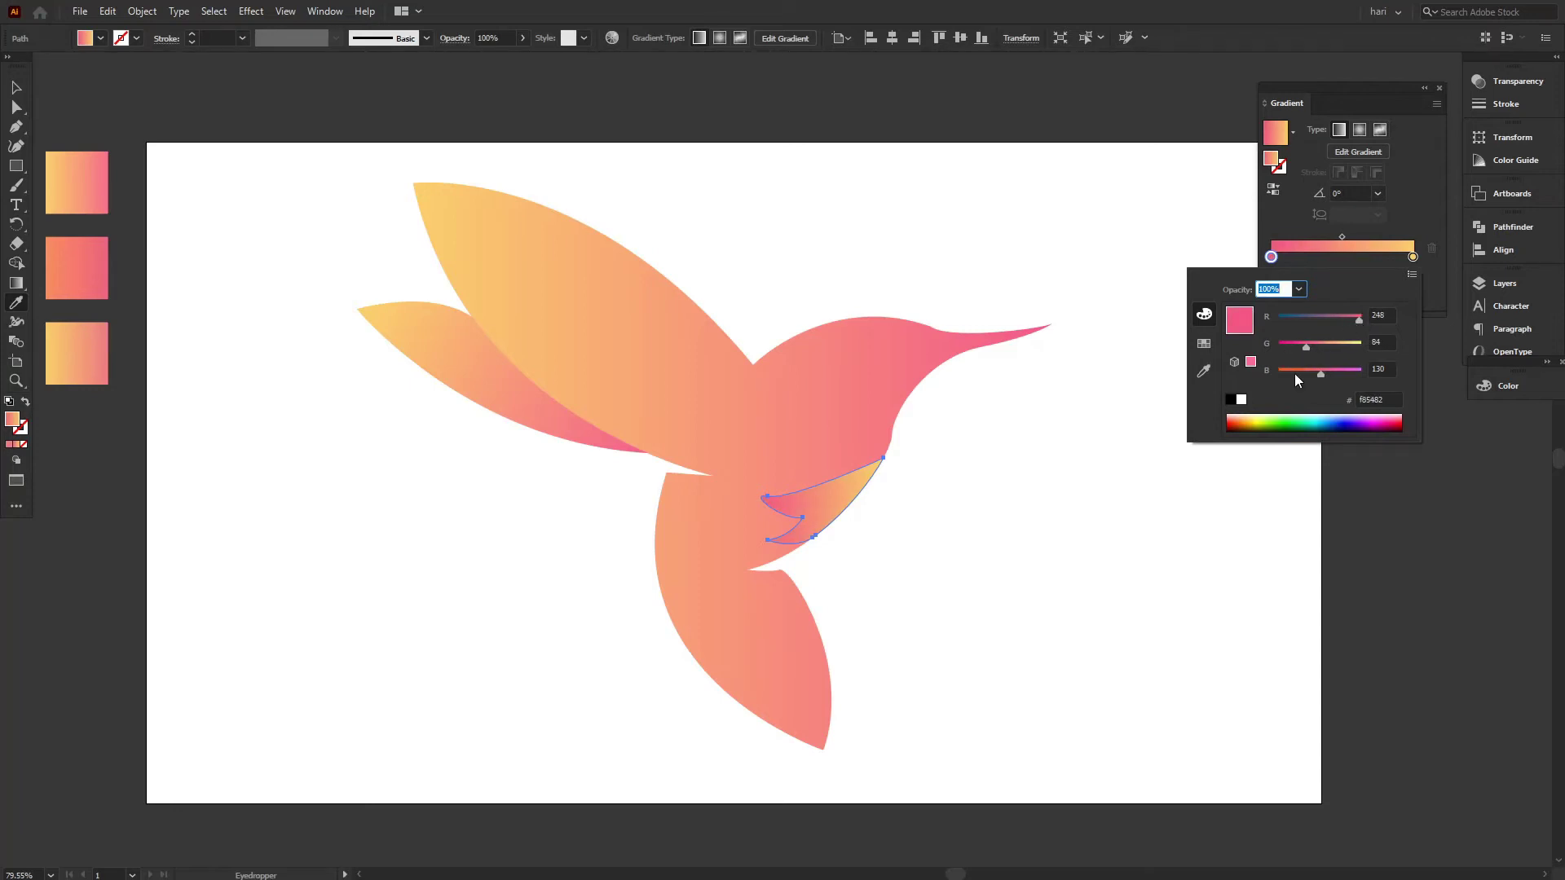
left_click_drag(1305, 349, 1313, 348)
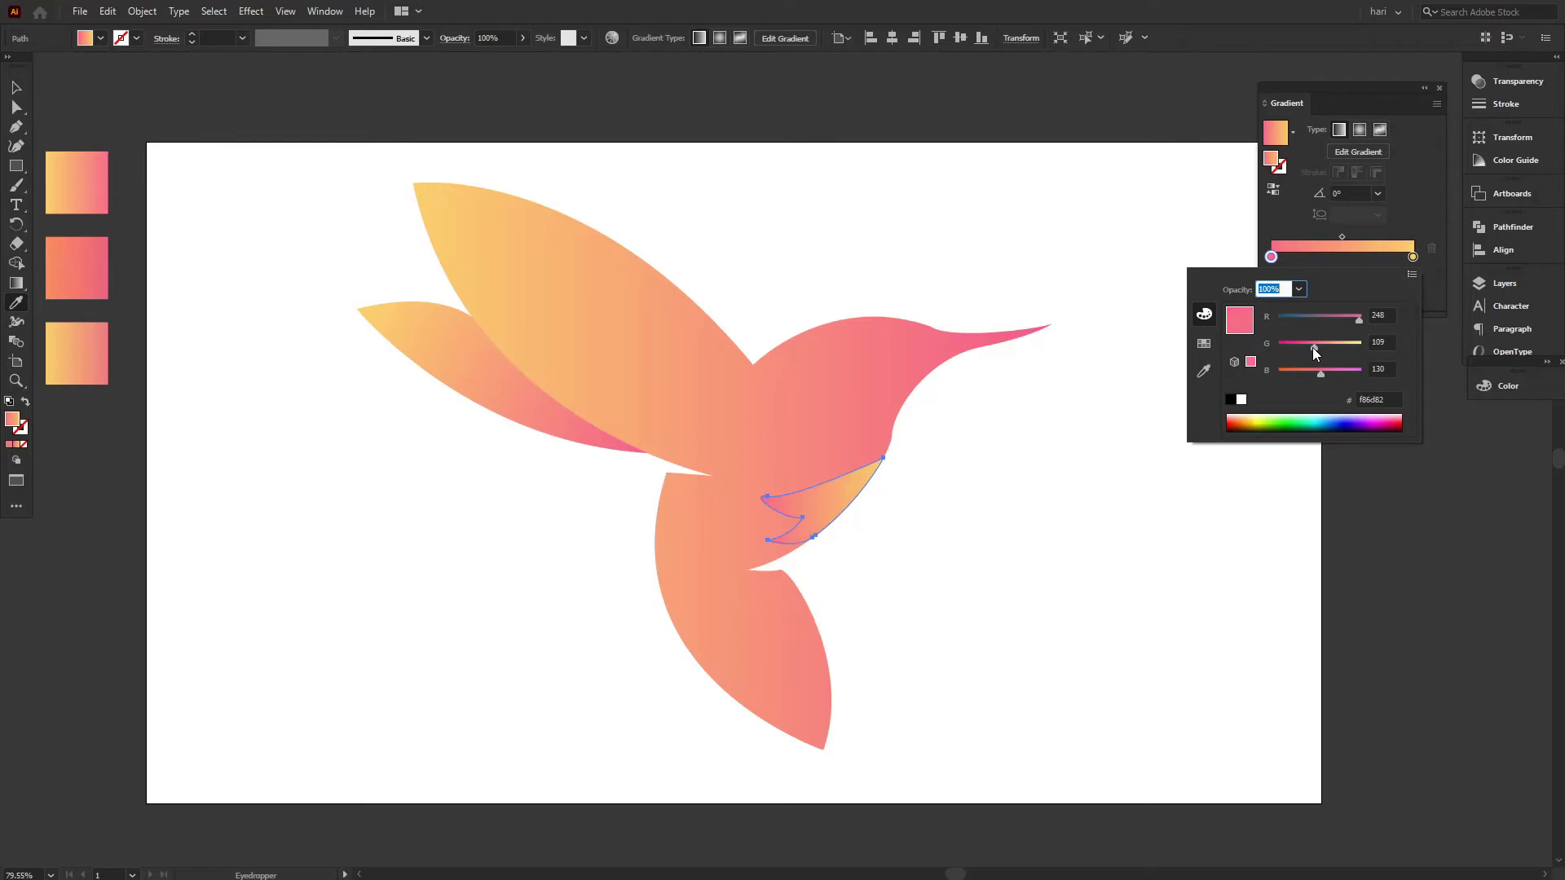
left_click(15, 88)
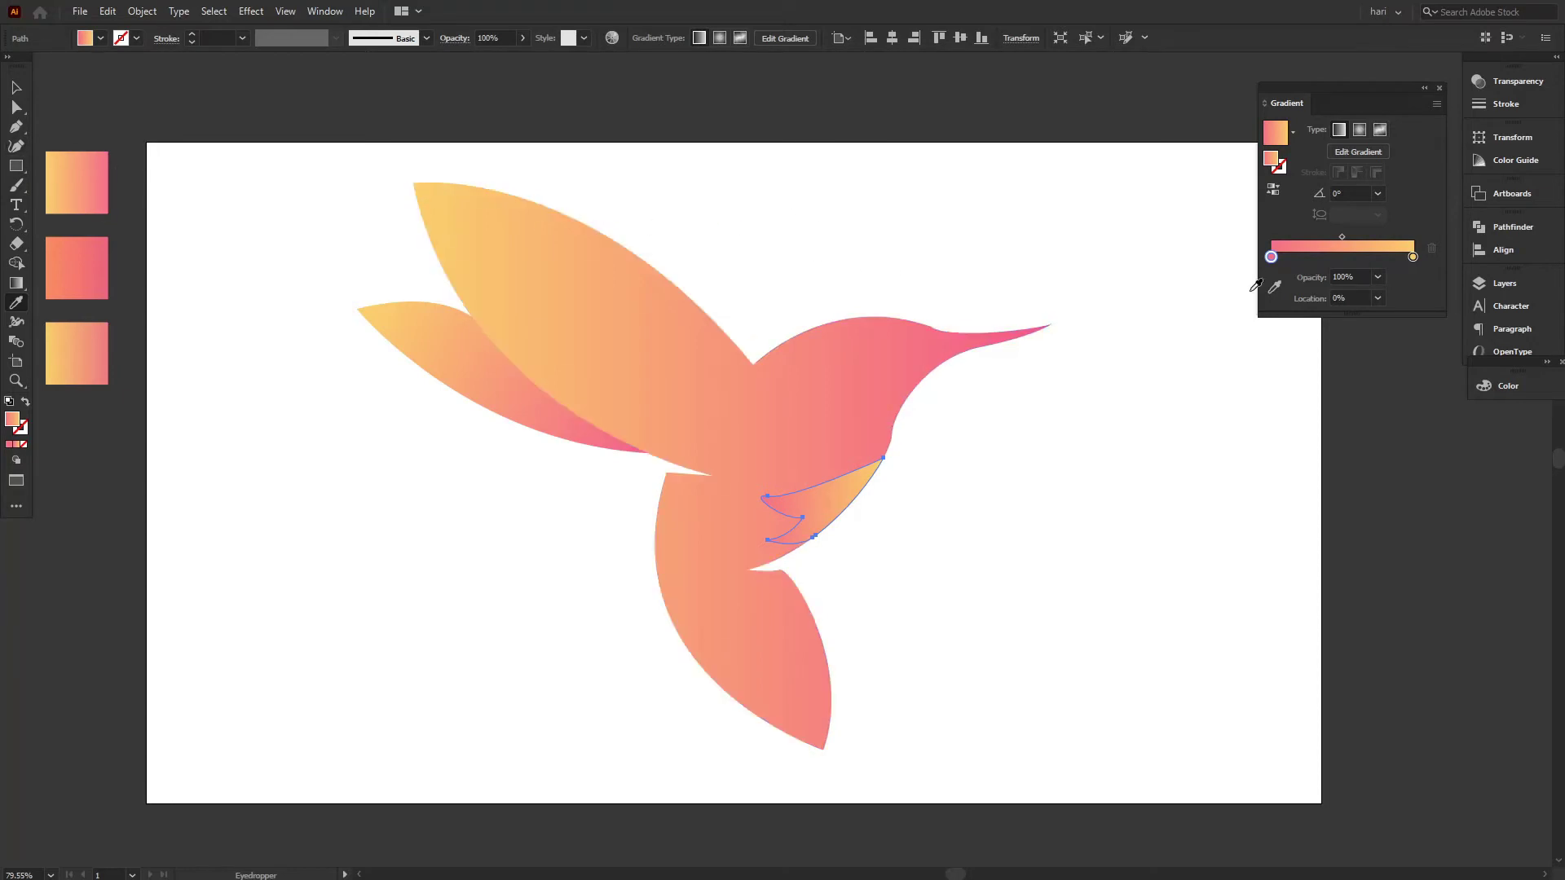
left_click(16, 87)
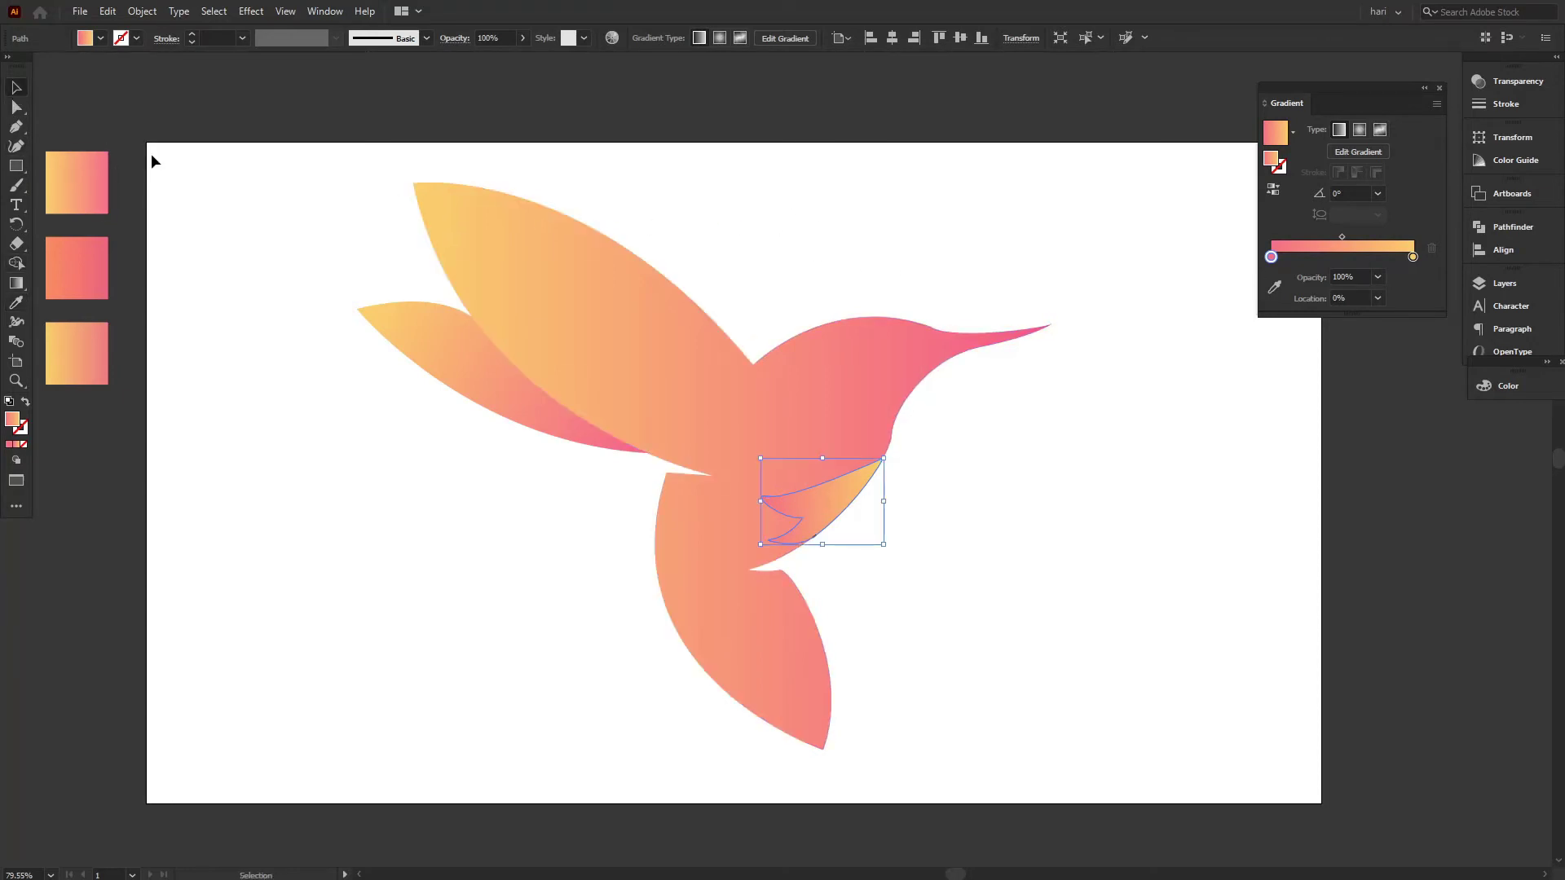
left_click(206, 215)
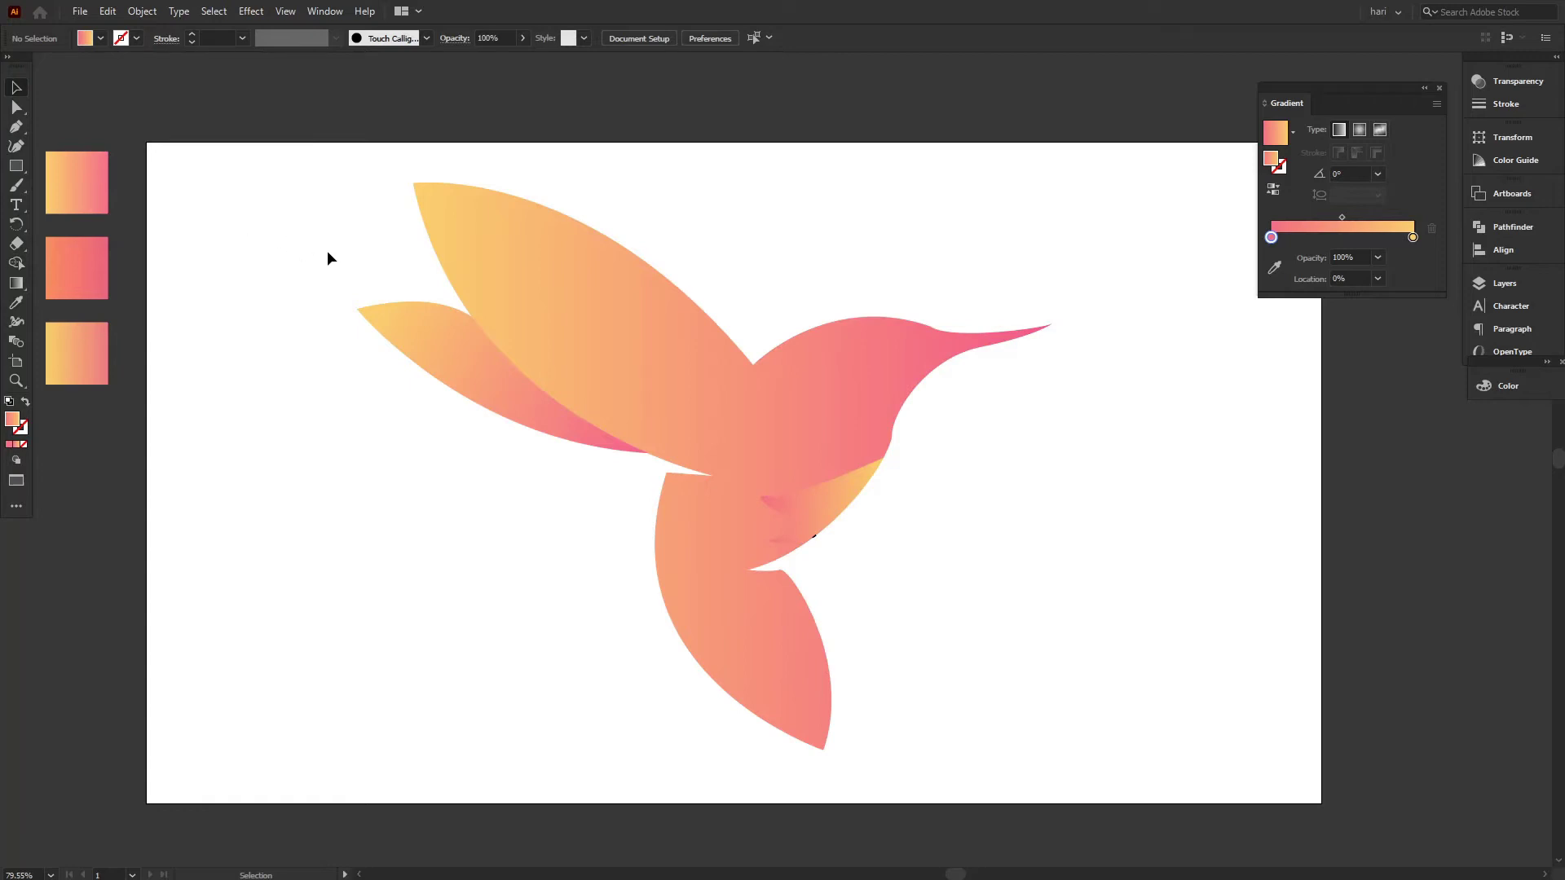
- Redraw the belly shape's gradient diagonally from its upper tip to its notched end and reverse its colors
left_click(810, 500)
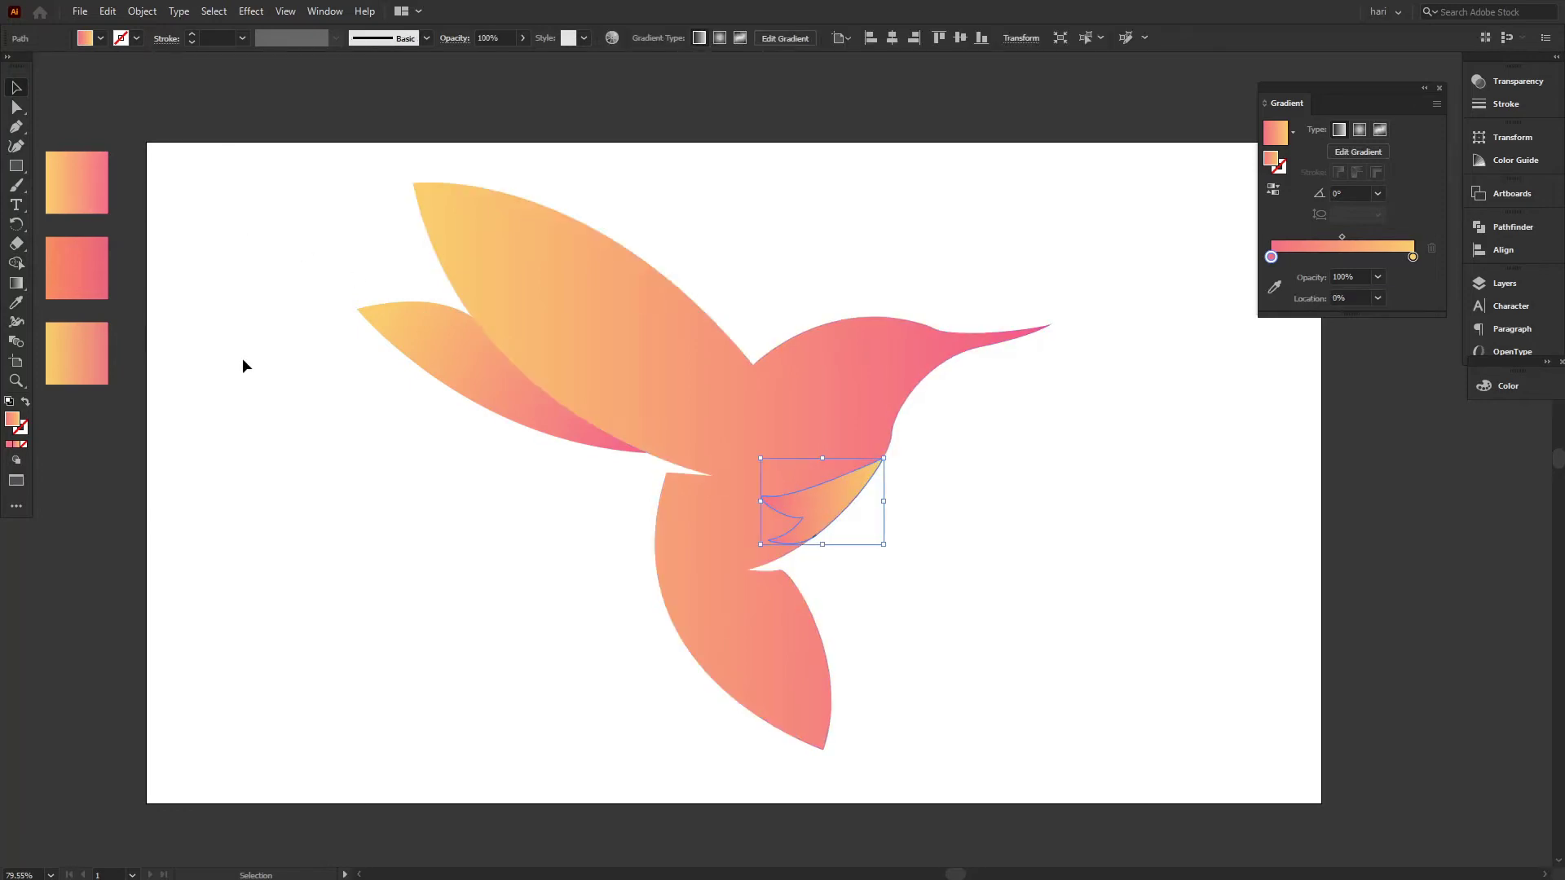
left_click(16, 282)
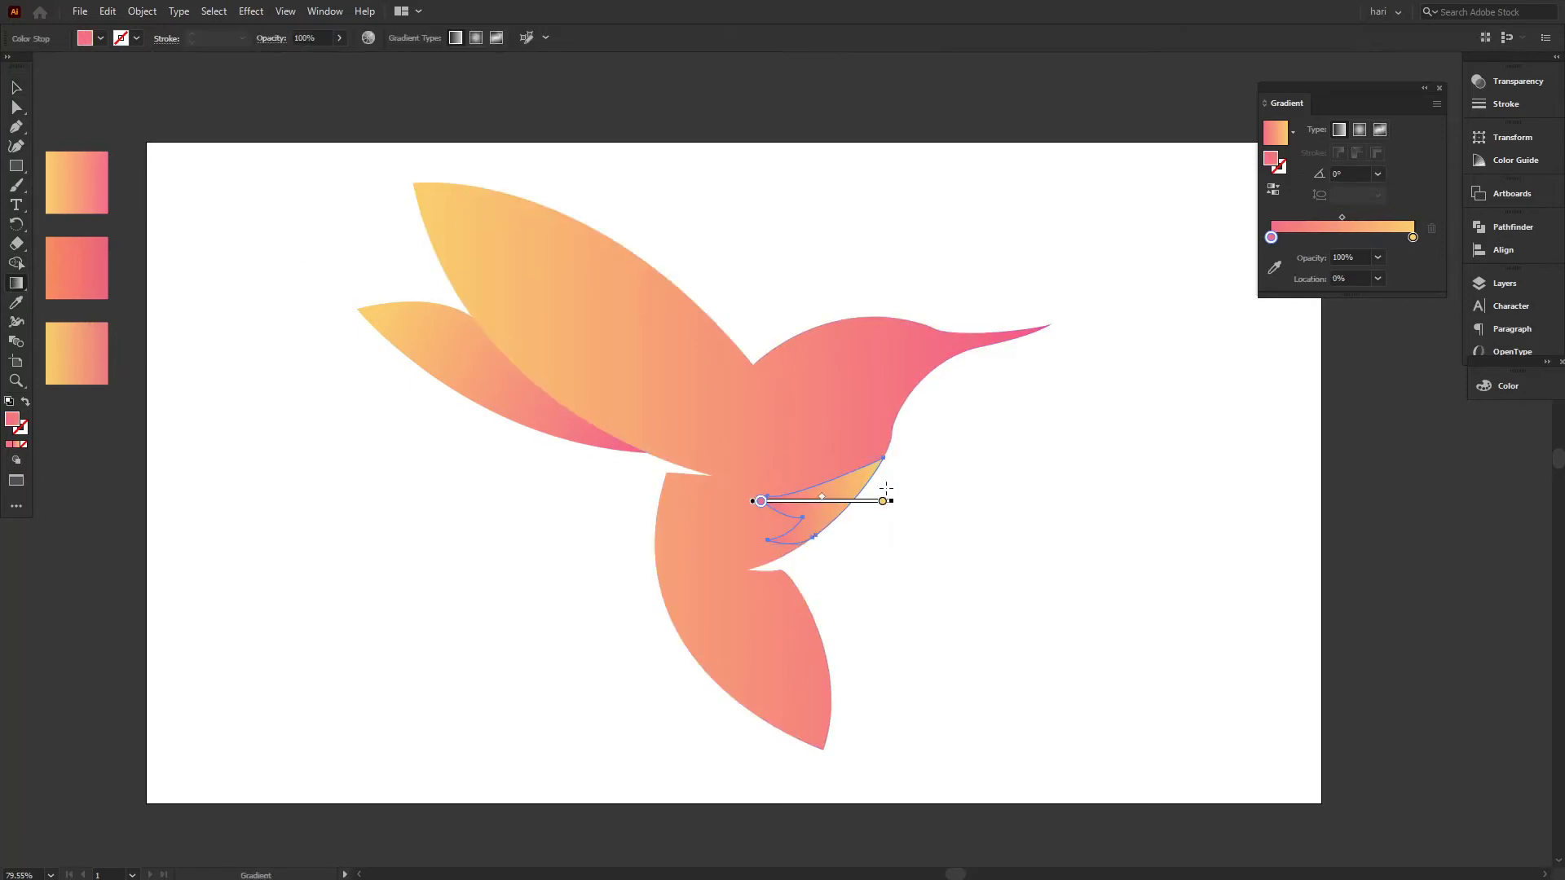
left_click_drag(871, 471, 775, 528)
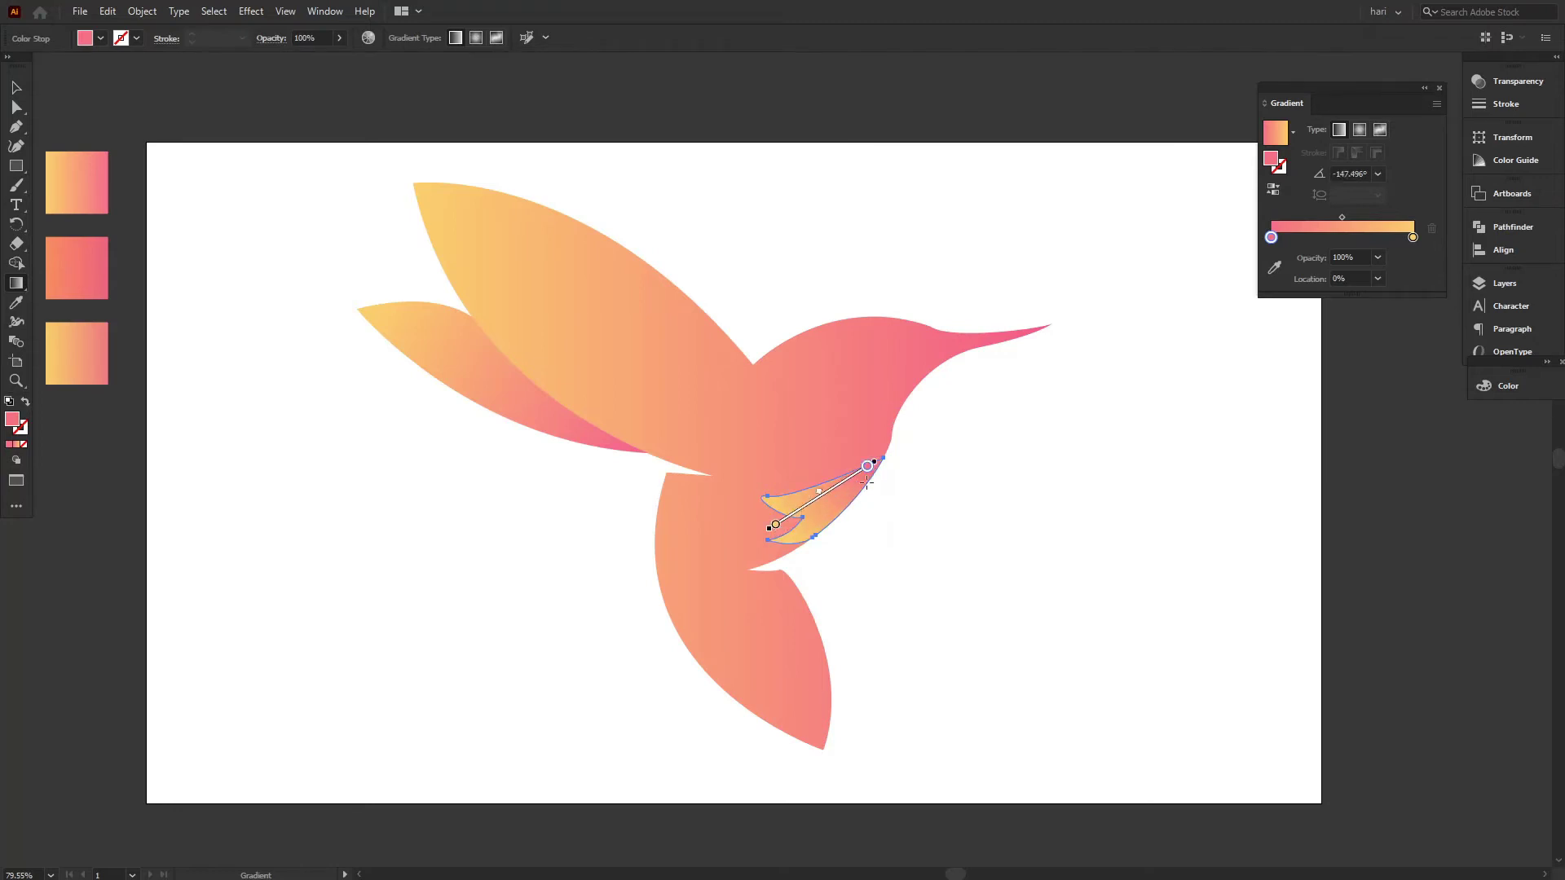
left_click(1273, 189)
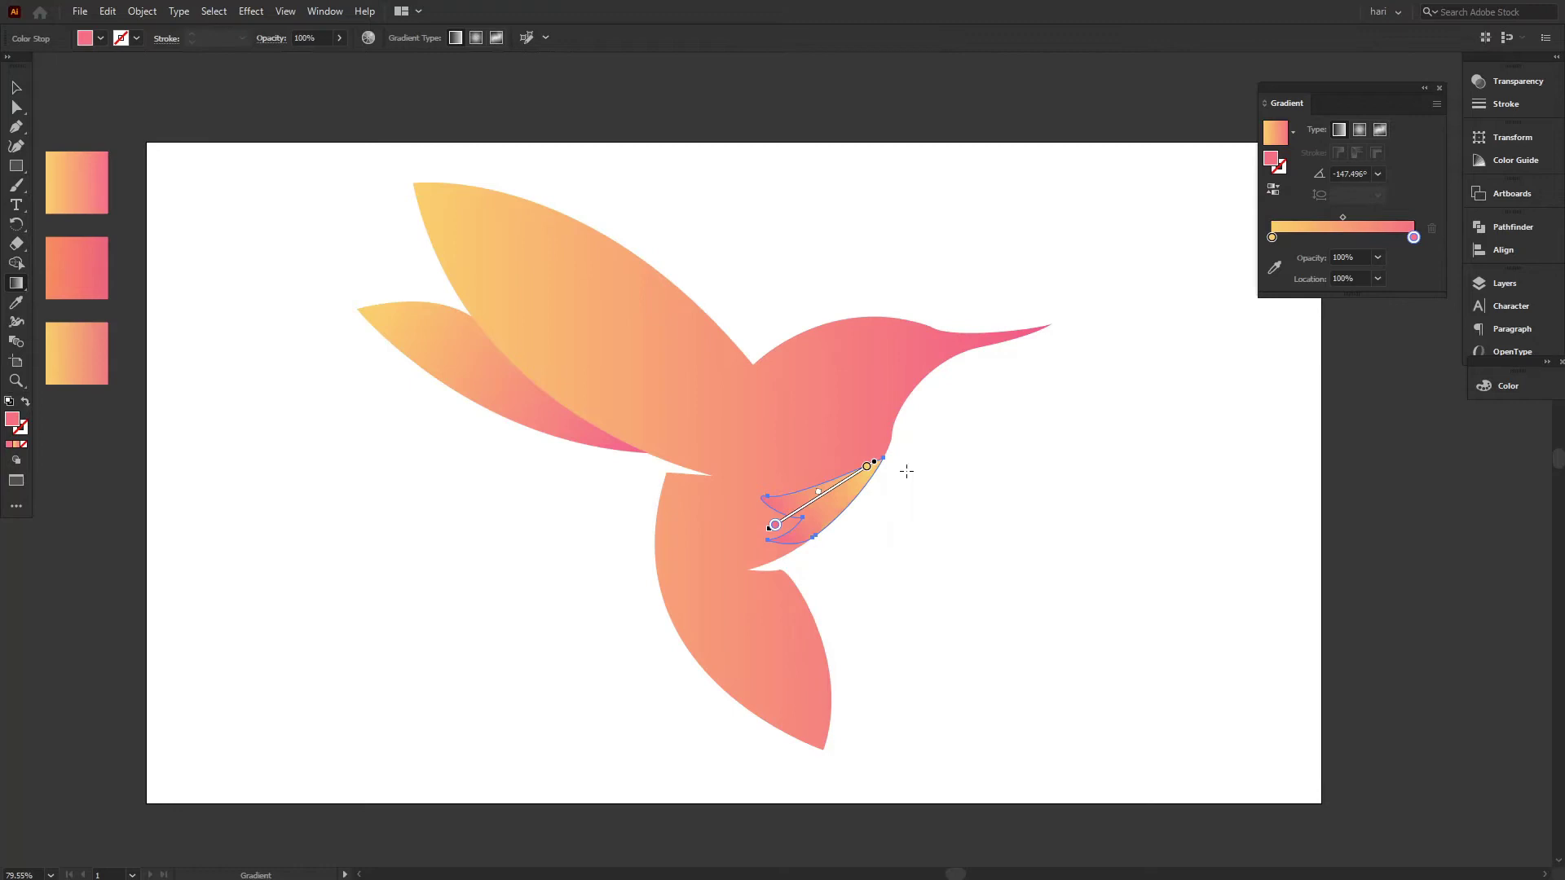
- Add an intermediate yellow-orange stop at about 31.8% to the belly shape's gradient, angle the gradient to about -116°, and deselect the shape
left_click(863, 481)
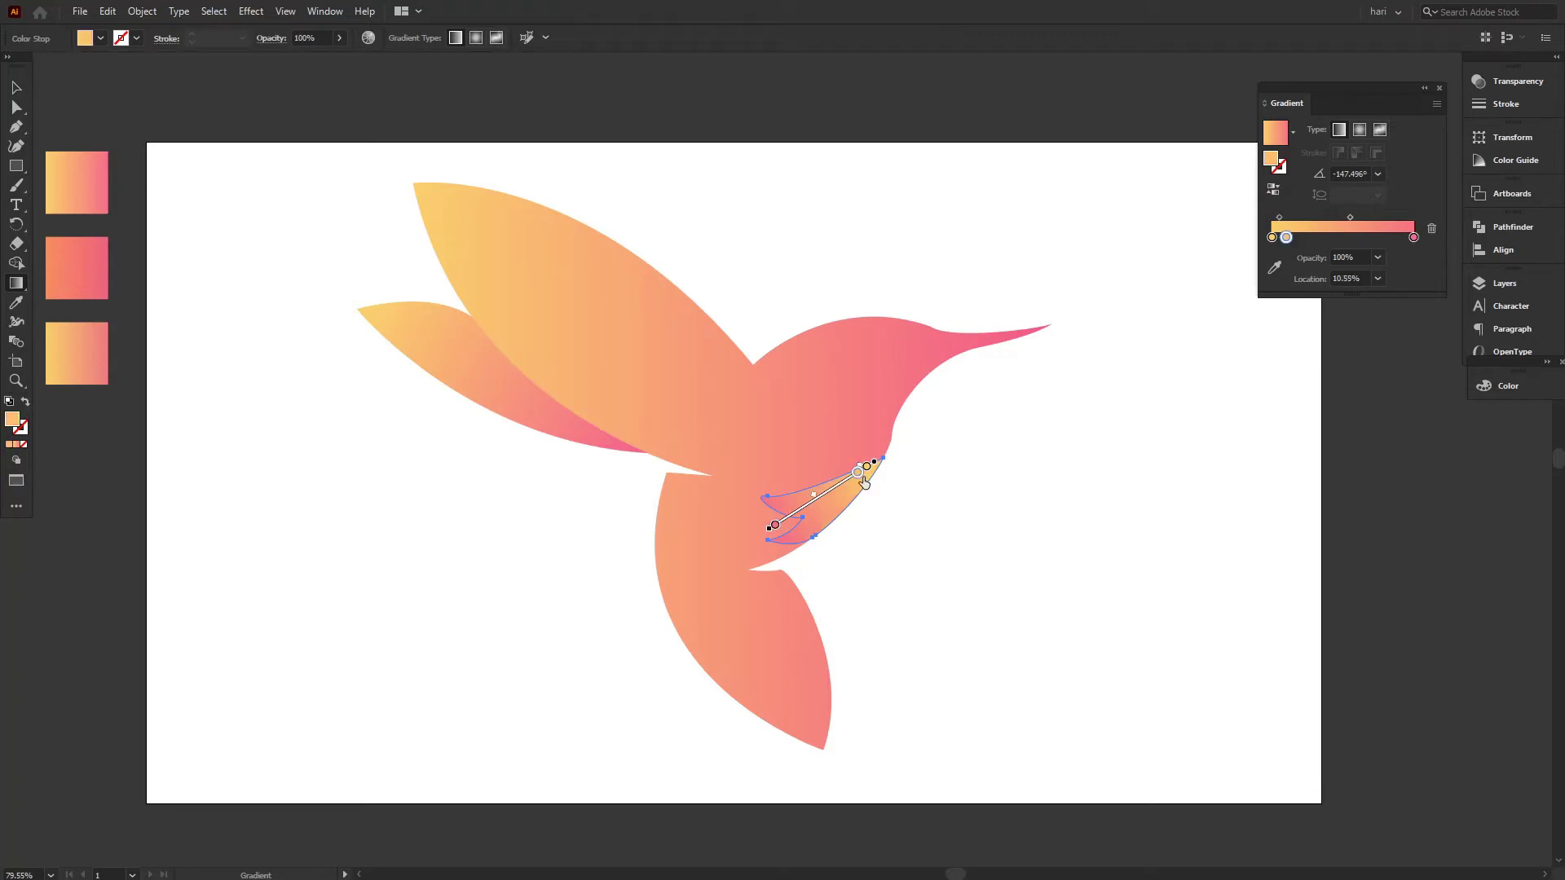
mouse_move(864, 483)
left_mouse_down()
mouse_move(811, 504)
mouse_move(887, 479)
mouse_move(789, 593)
mouse_move(744, 558)
mouse_move(789, 634)
left_mouse_up()
mouse_move(809, 598)
left_mouse_down()
mouse_move(849, 575)
mouse_move(836, 586)
left_mouse_up()
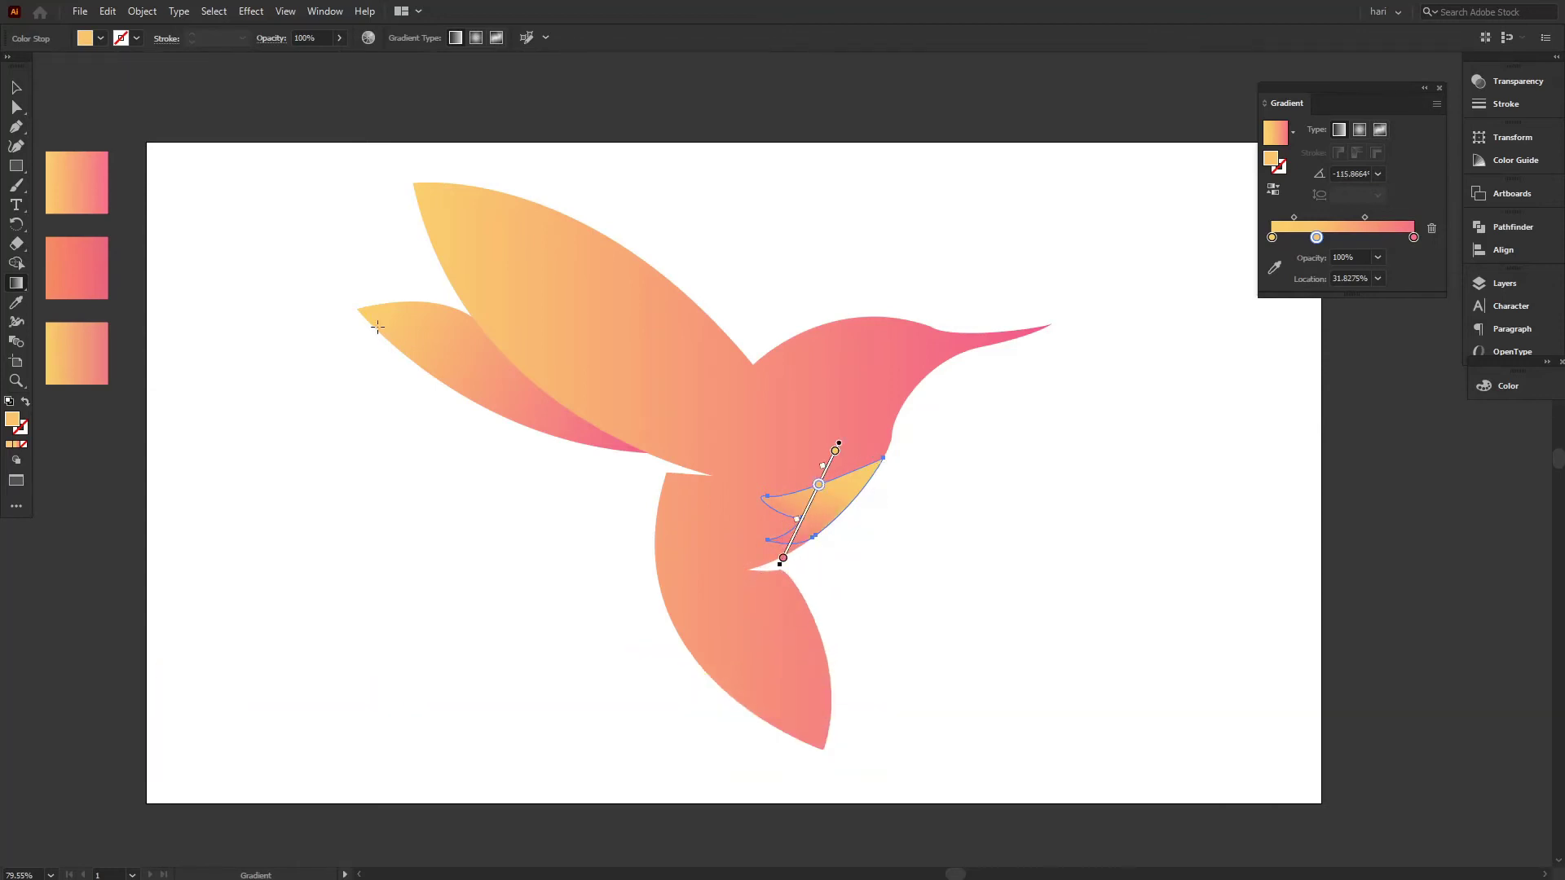
left_click(16, 87)
left_click(199, 215)
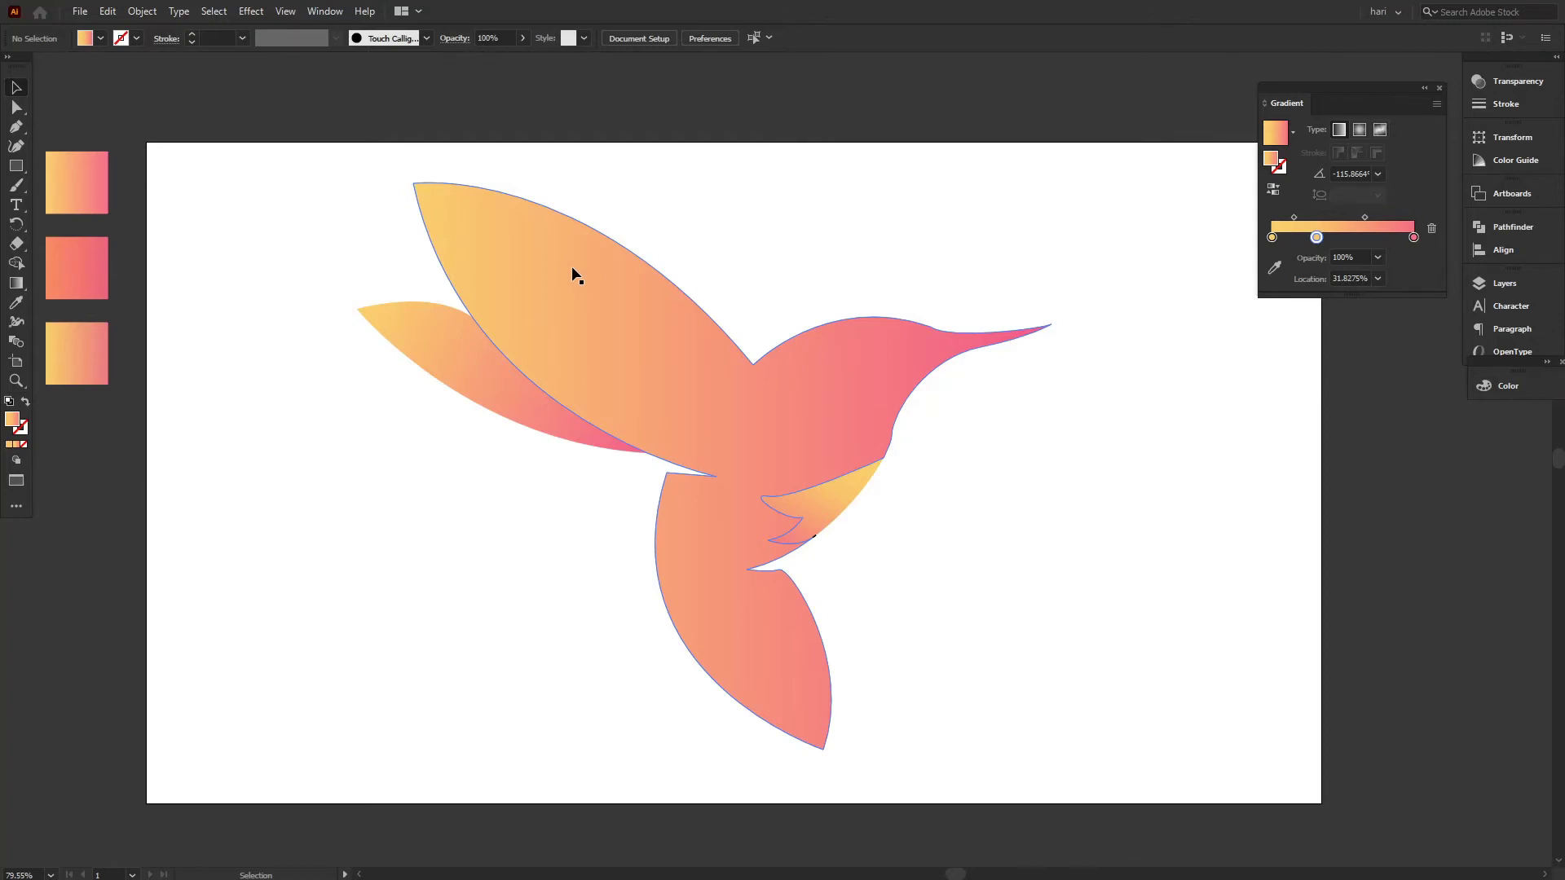
- Draw a Pen curve from the large wing's tip sweeping down through the body to the throat, shortening the outgoing handle
left_click(161, 124)
left_click(15, 126)
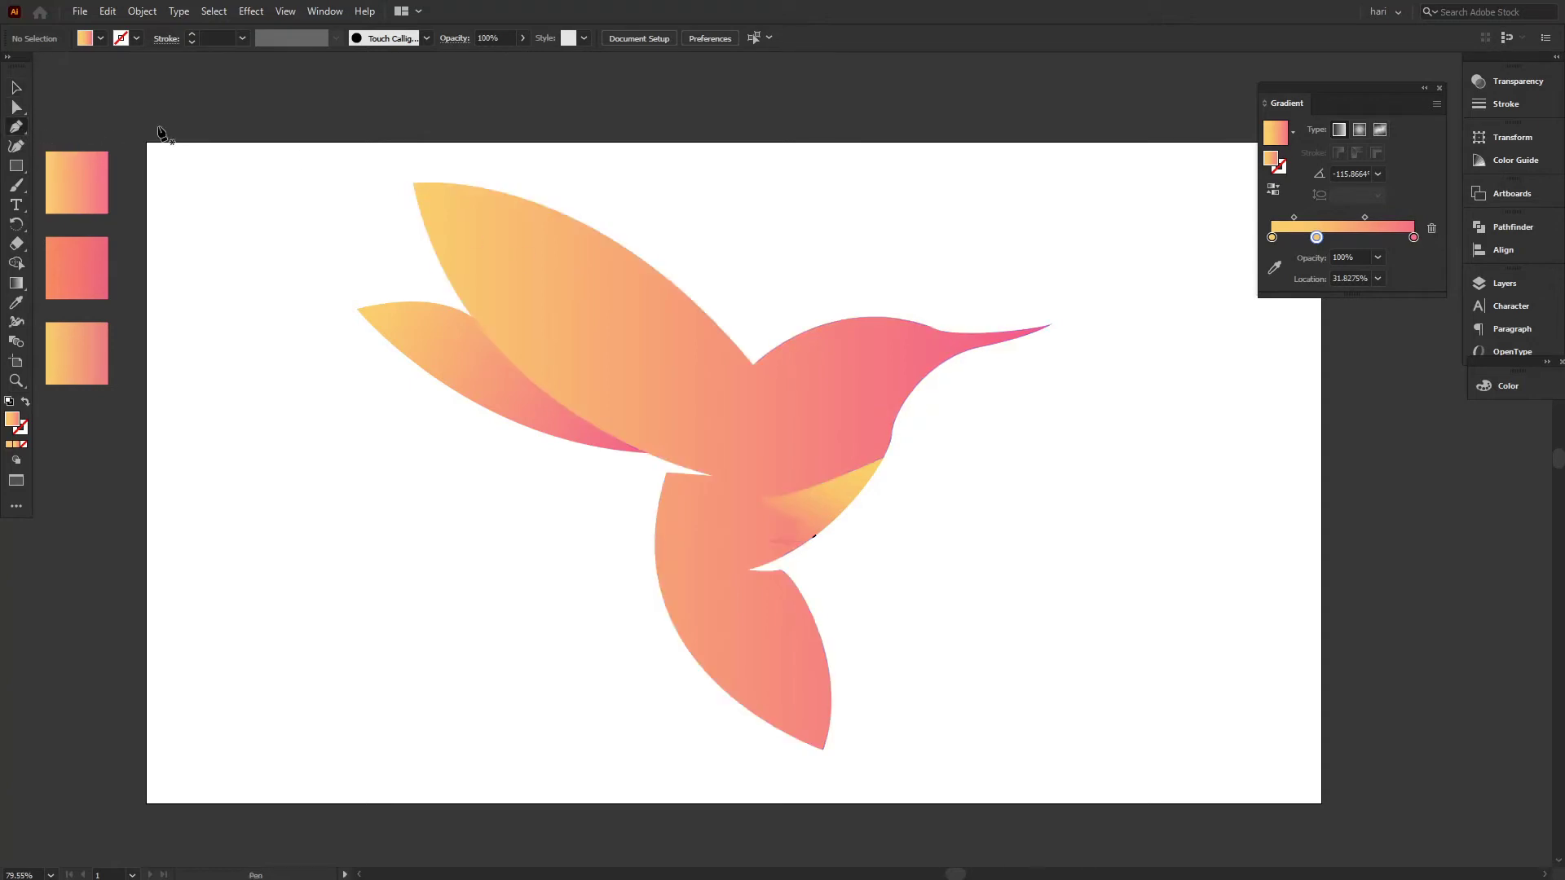
left_click(413, 184)
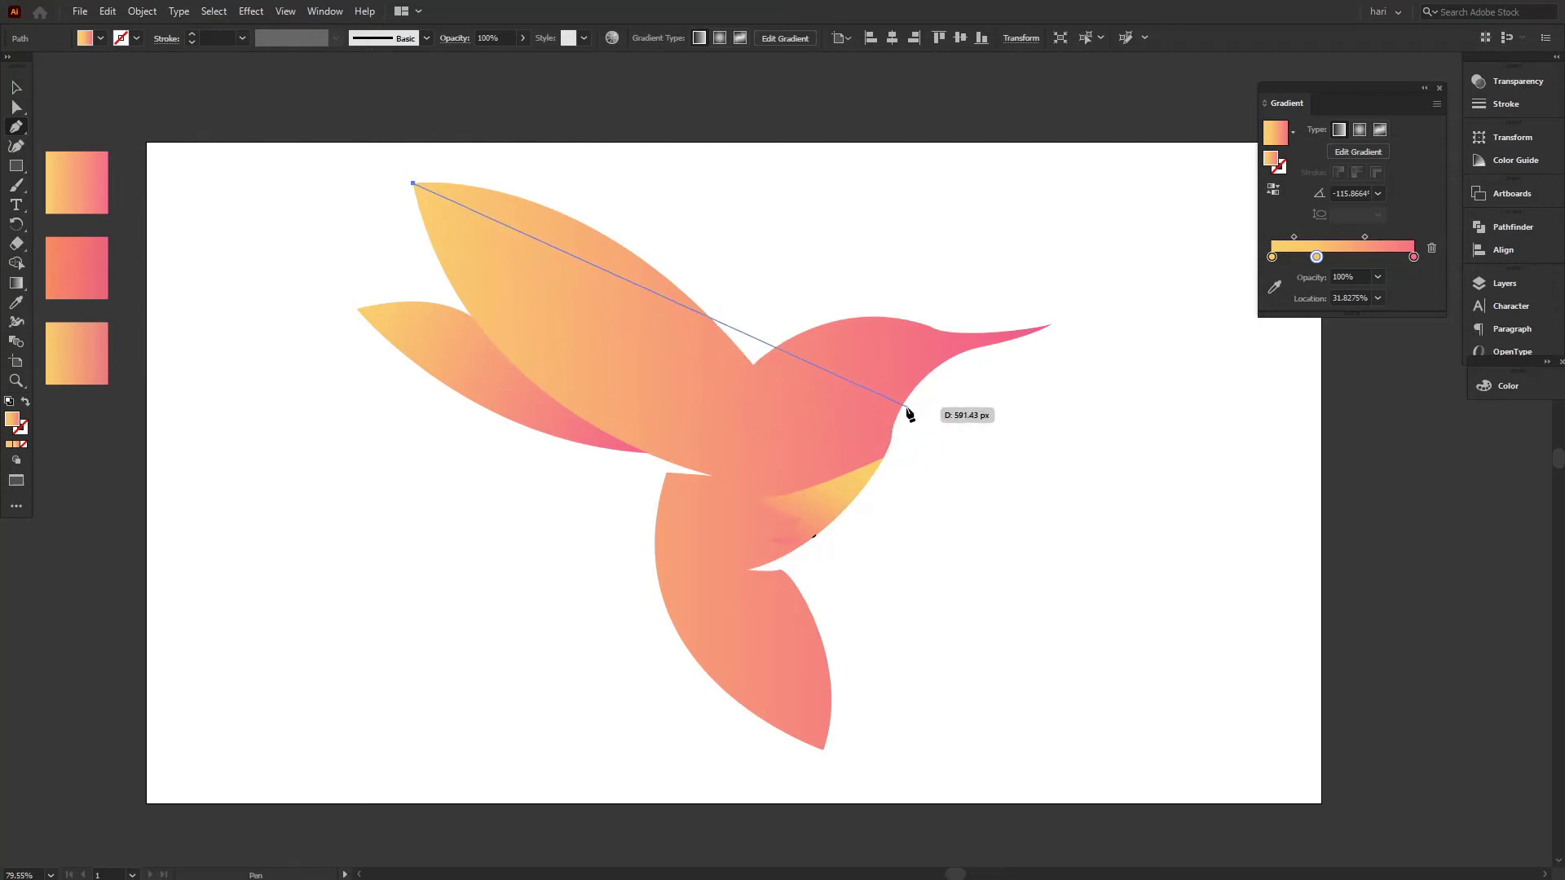
left_click_drag(902, 405, 1254, 310)
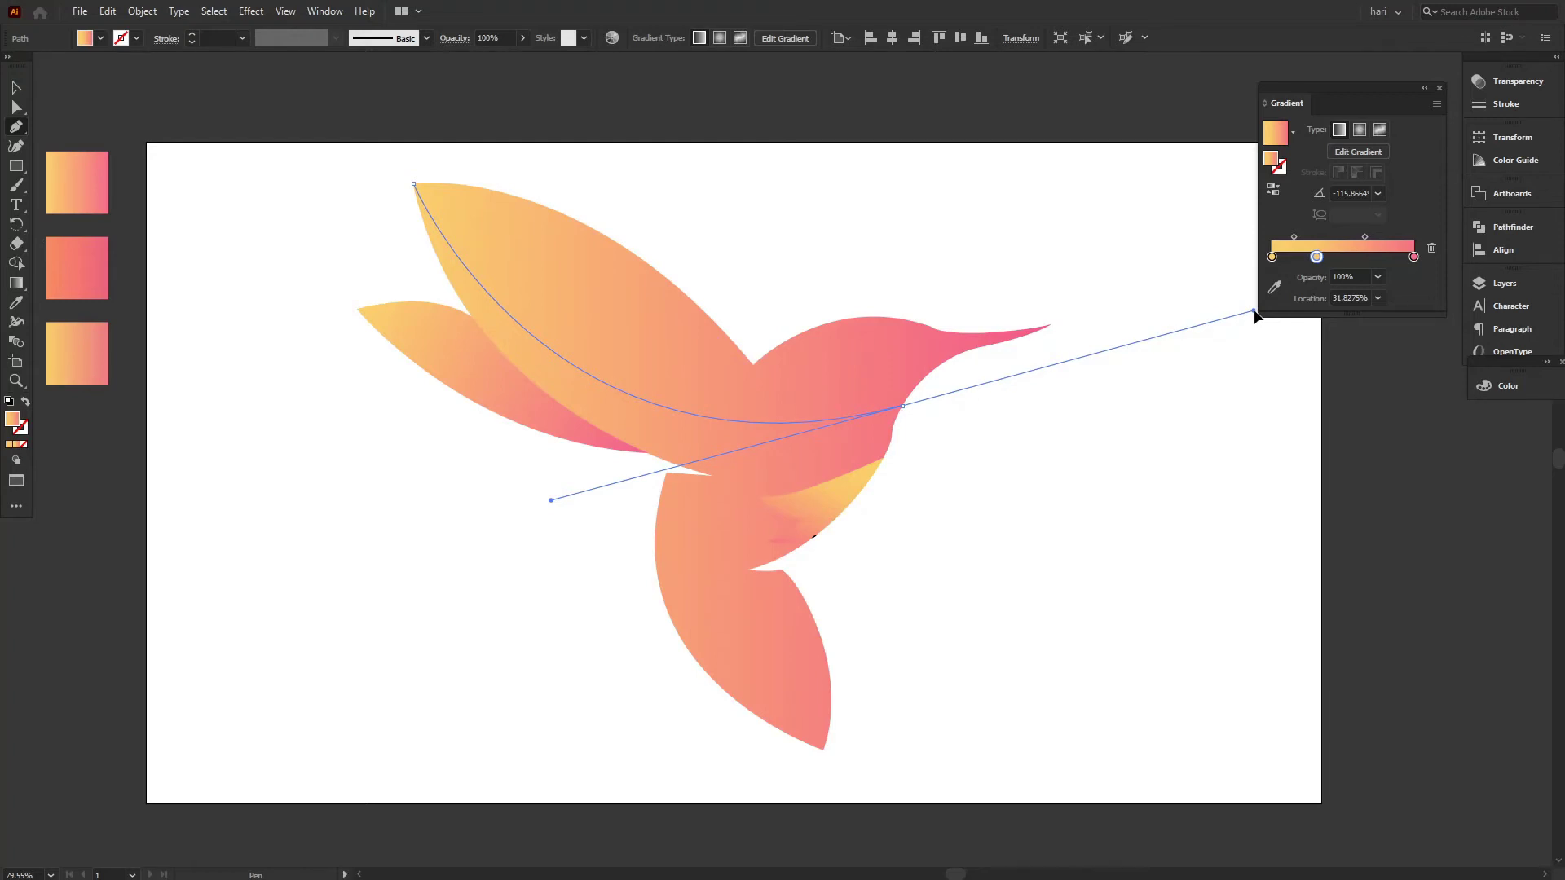
left_click_drag(1253, 311, 1253, 310)
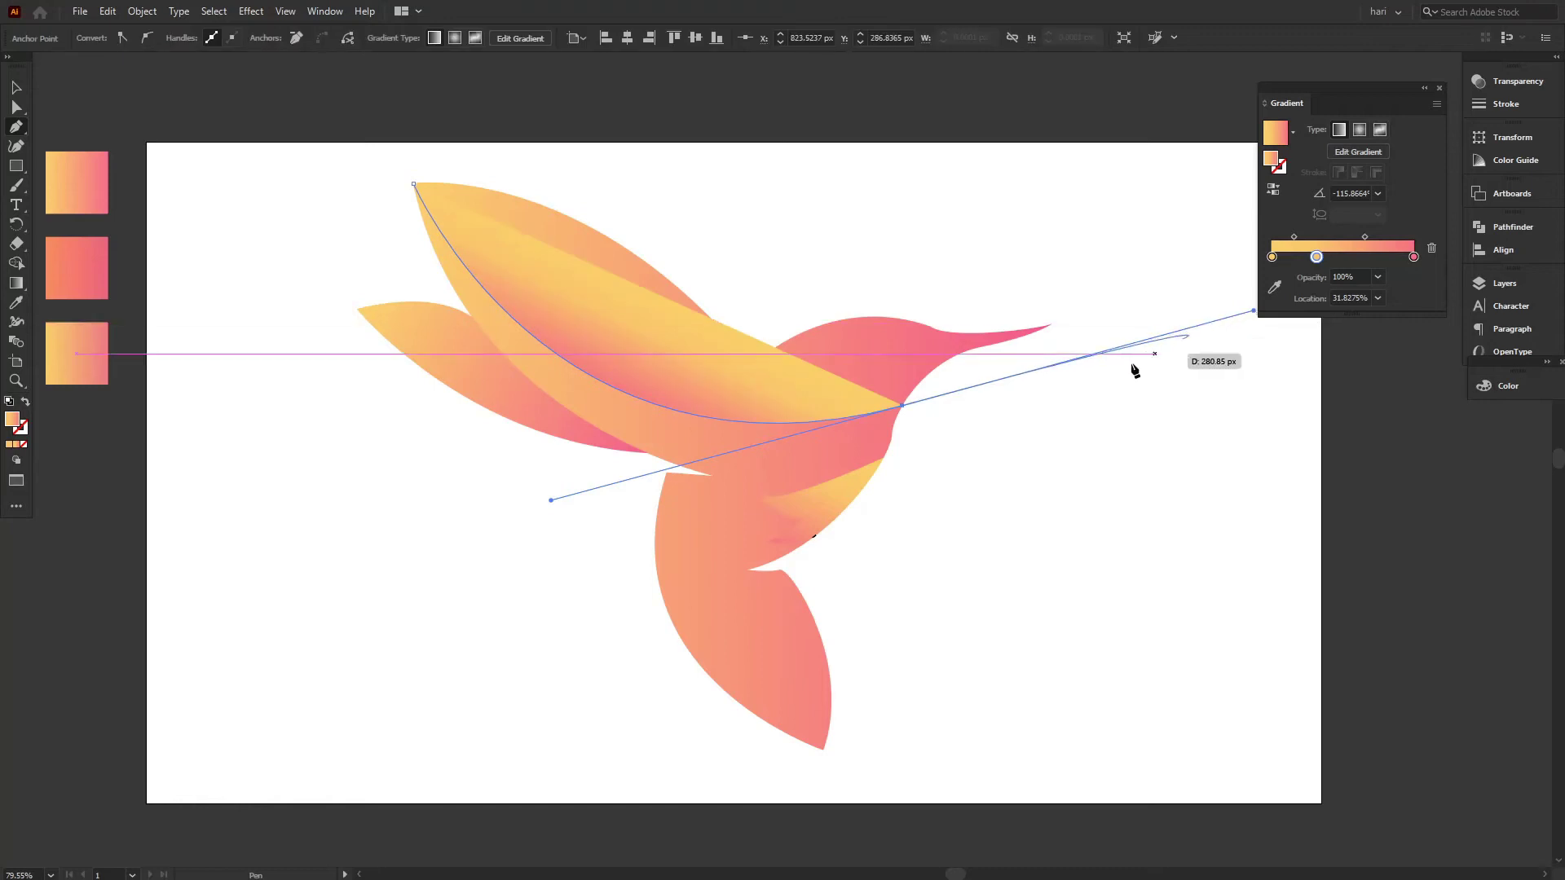
left_click(902, 405)
left_click_drag(972, 395, 972, 396)
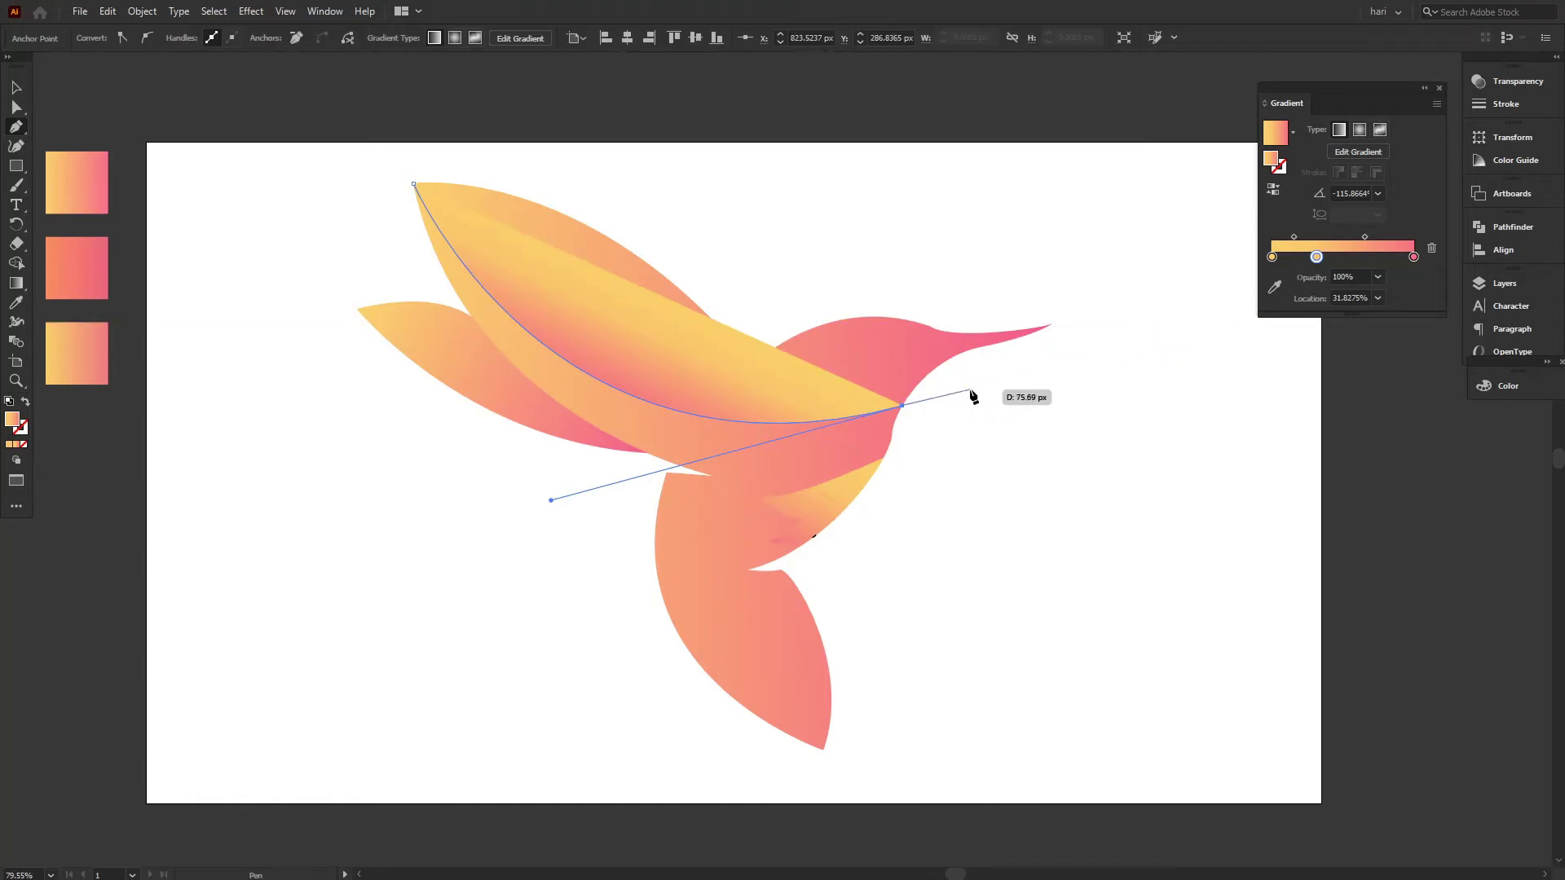
- Continue the path with straight segments around the outside of the beak, back and large wing, closing it at the wing's tip
left_click(1076, 385)
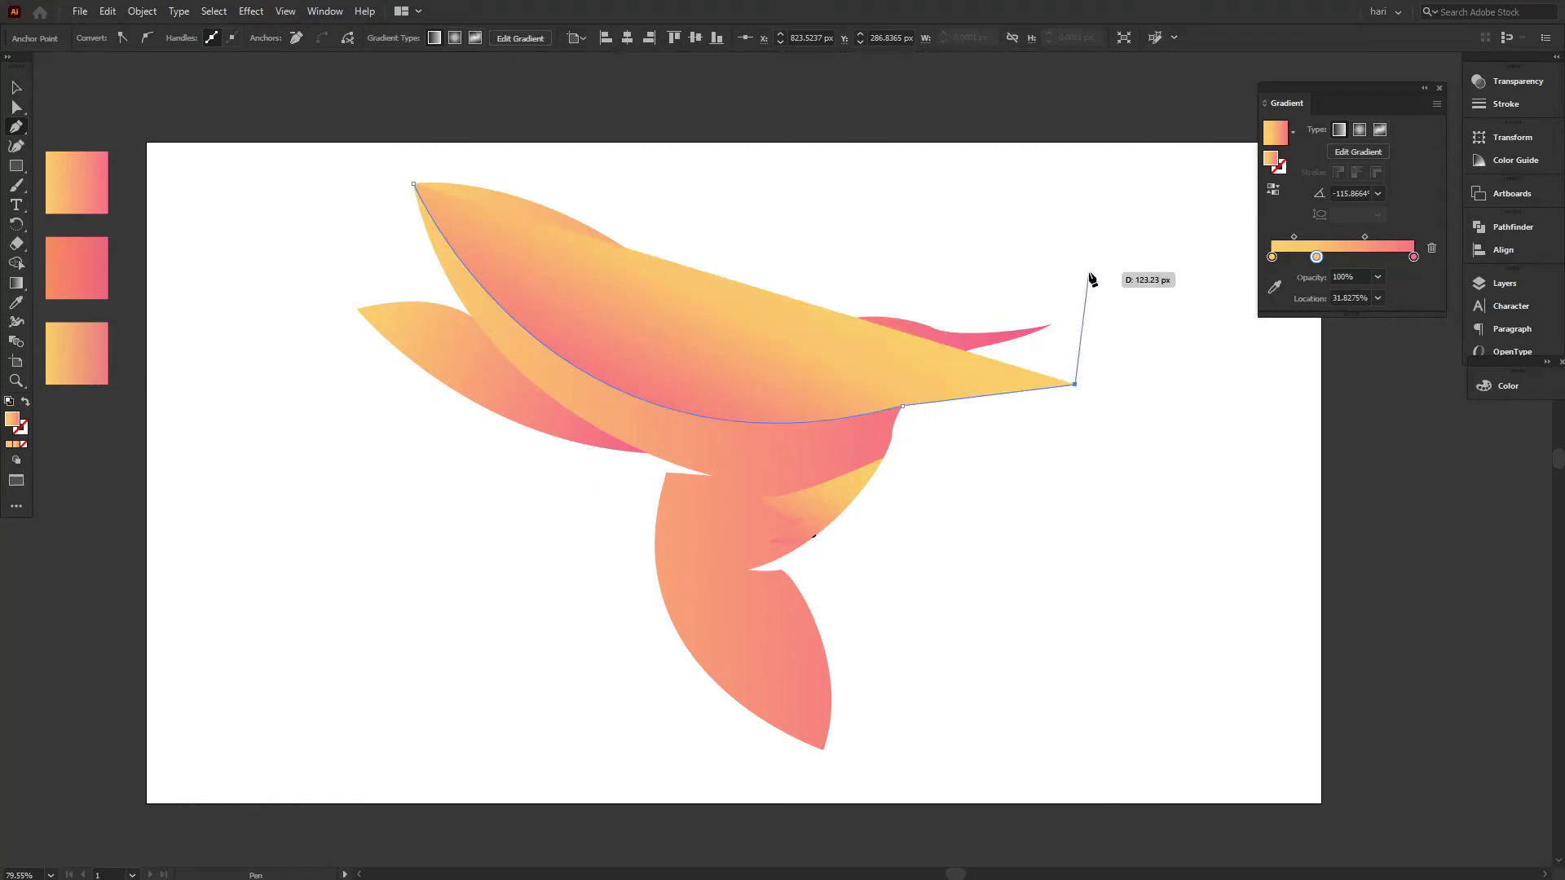
left_click(1089, 272)
left_click(704, 182)
left_click(433, 171, "ctrl")
left_click(434, 168)
left_click(415, 184)
- Divide the body along the drawn path with Shape Builder into the outer area, the upper wing-and-head part and the lower body
left_click(16, 88)
key("ctrl+a")
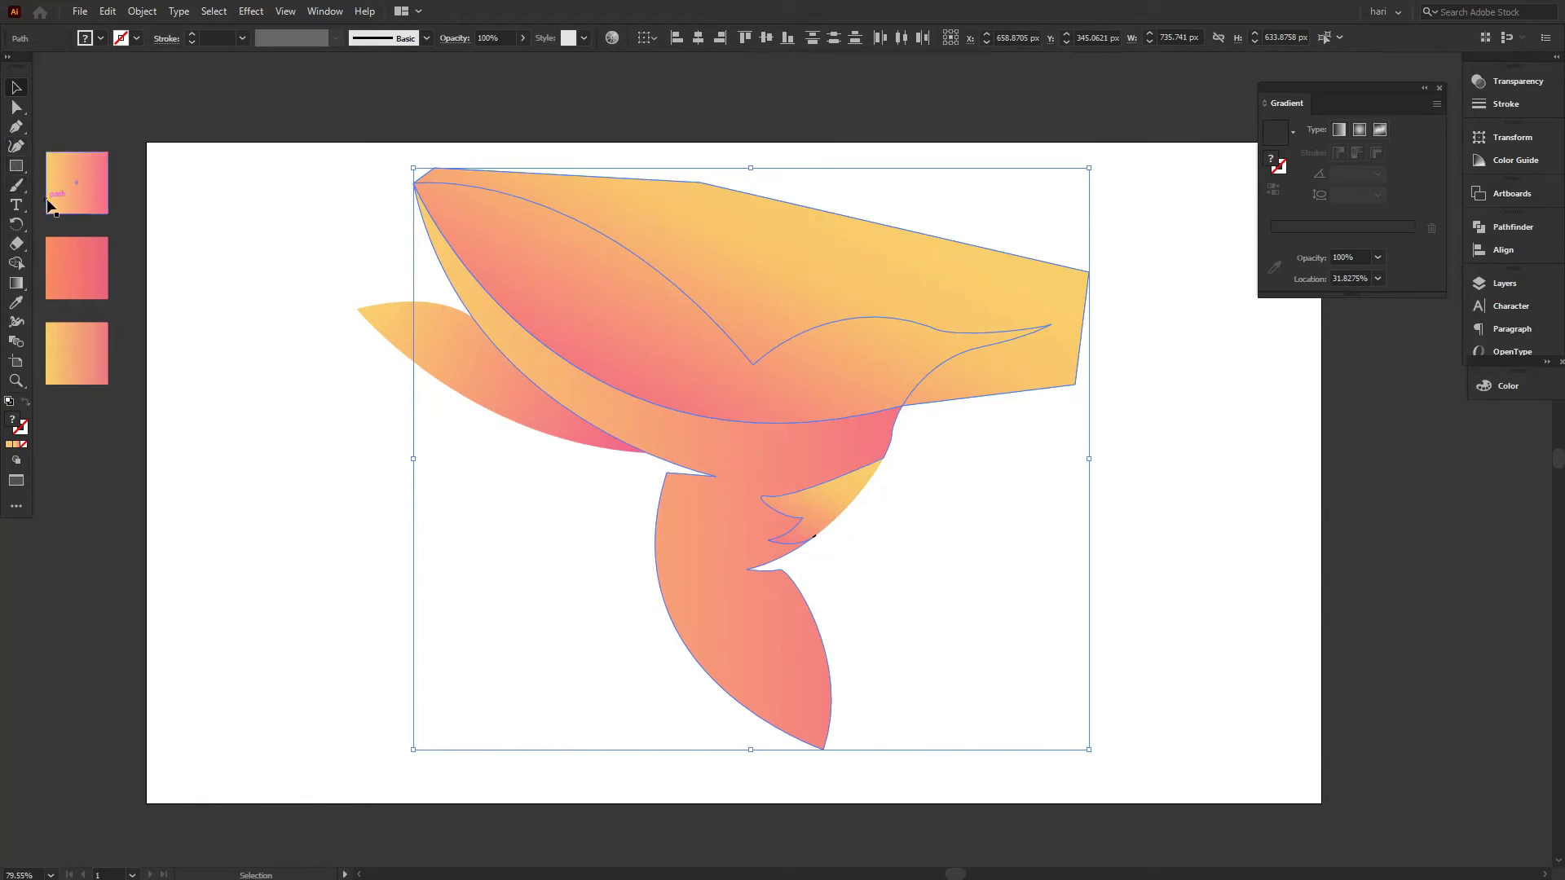
left_click(16, 264)
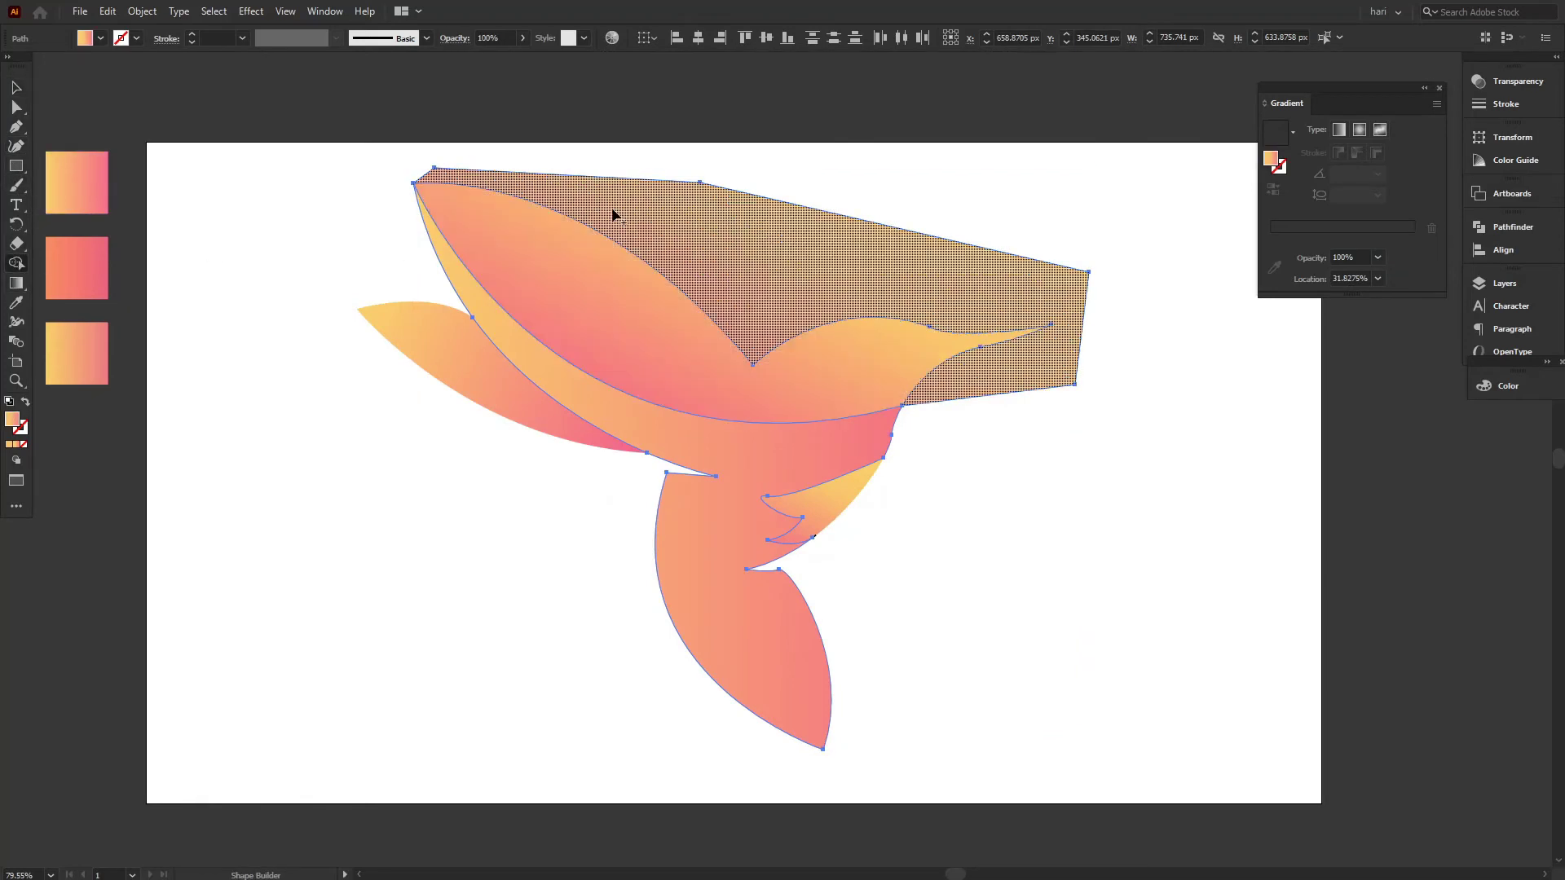
left_click(671, 203)
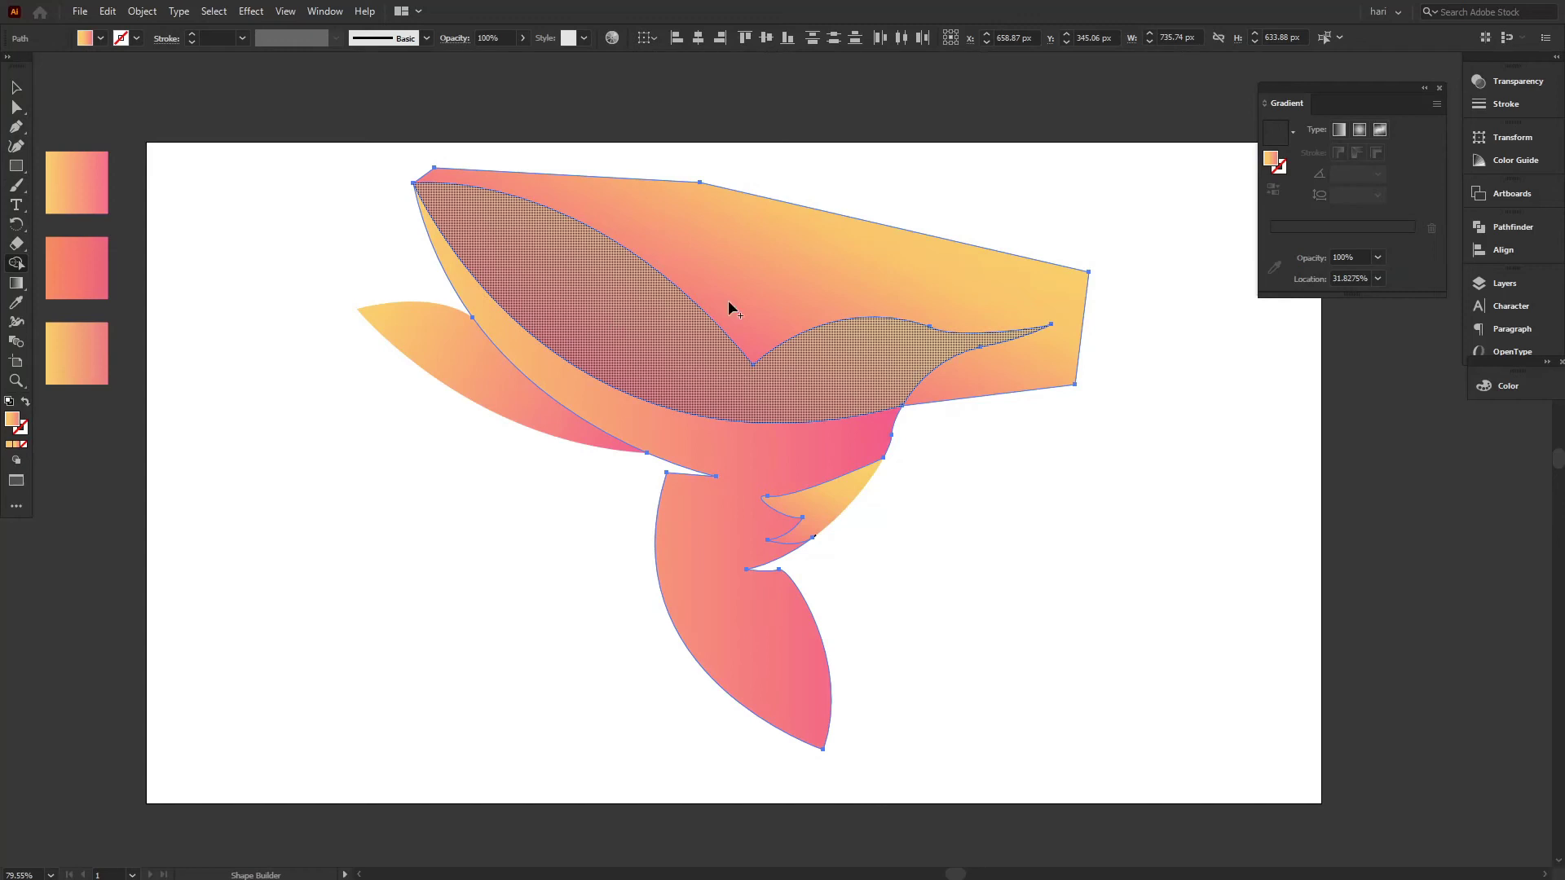
left_click(729, 302)
left_click(674, 427)
- Delete the leftover outer piece around the hummingbird's back and beak
left_click(17, 88)
left_click(189, 198)
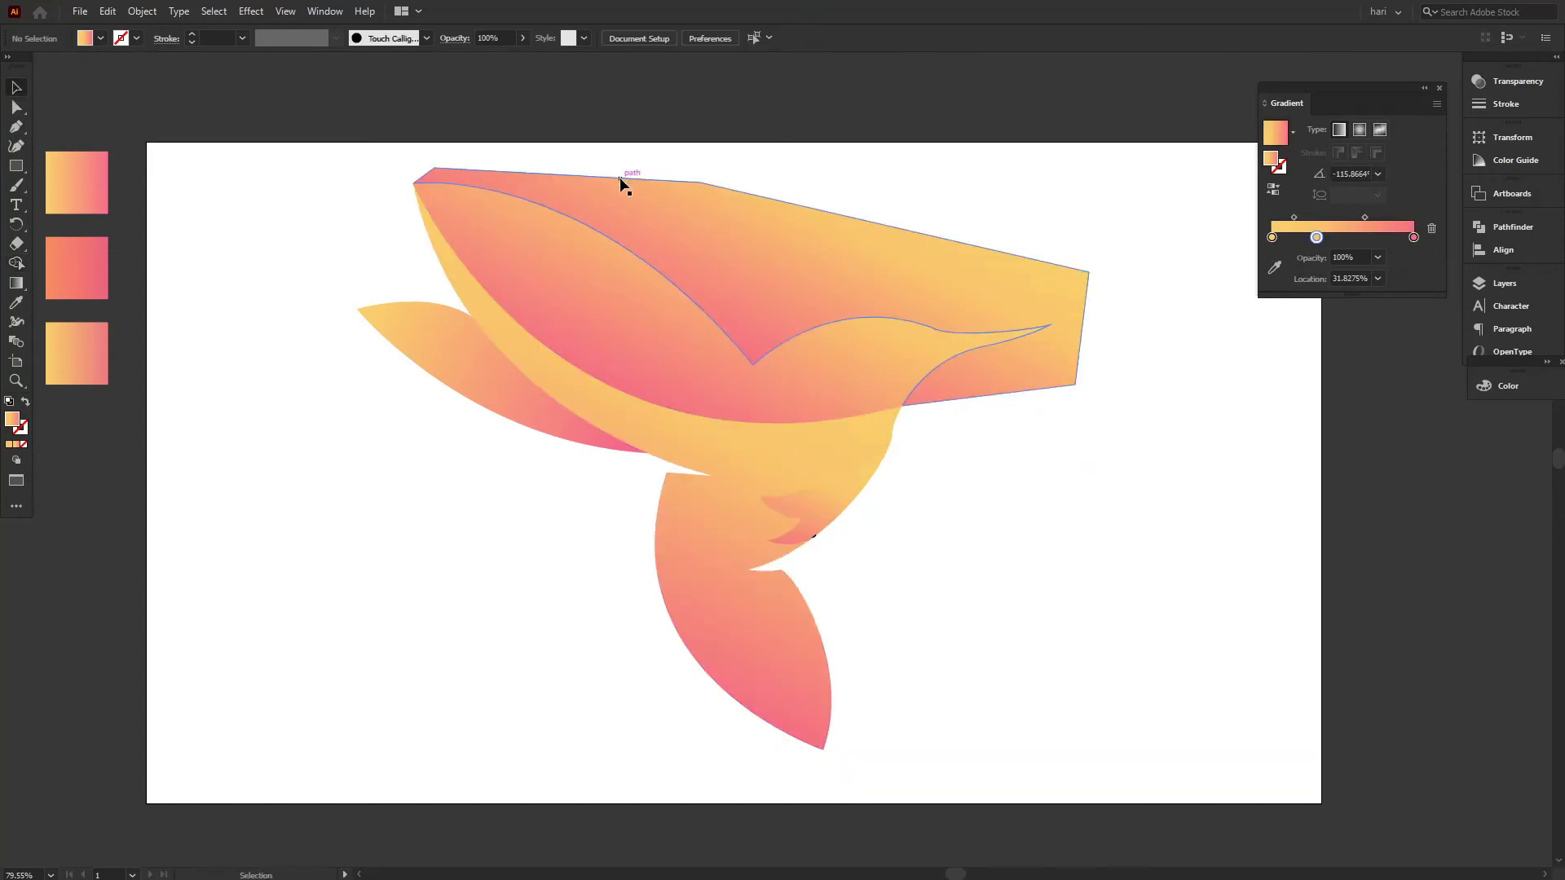
left_click(621, 184)
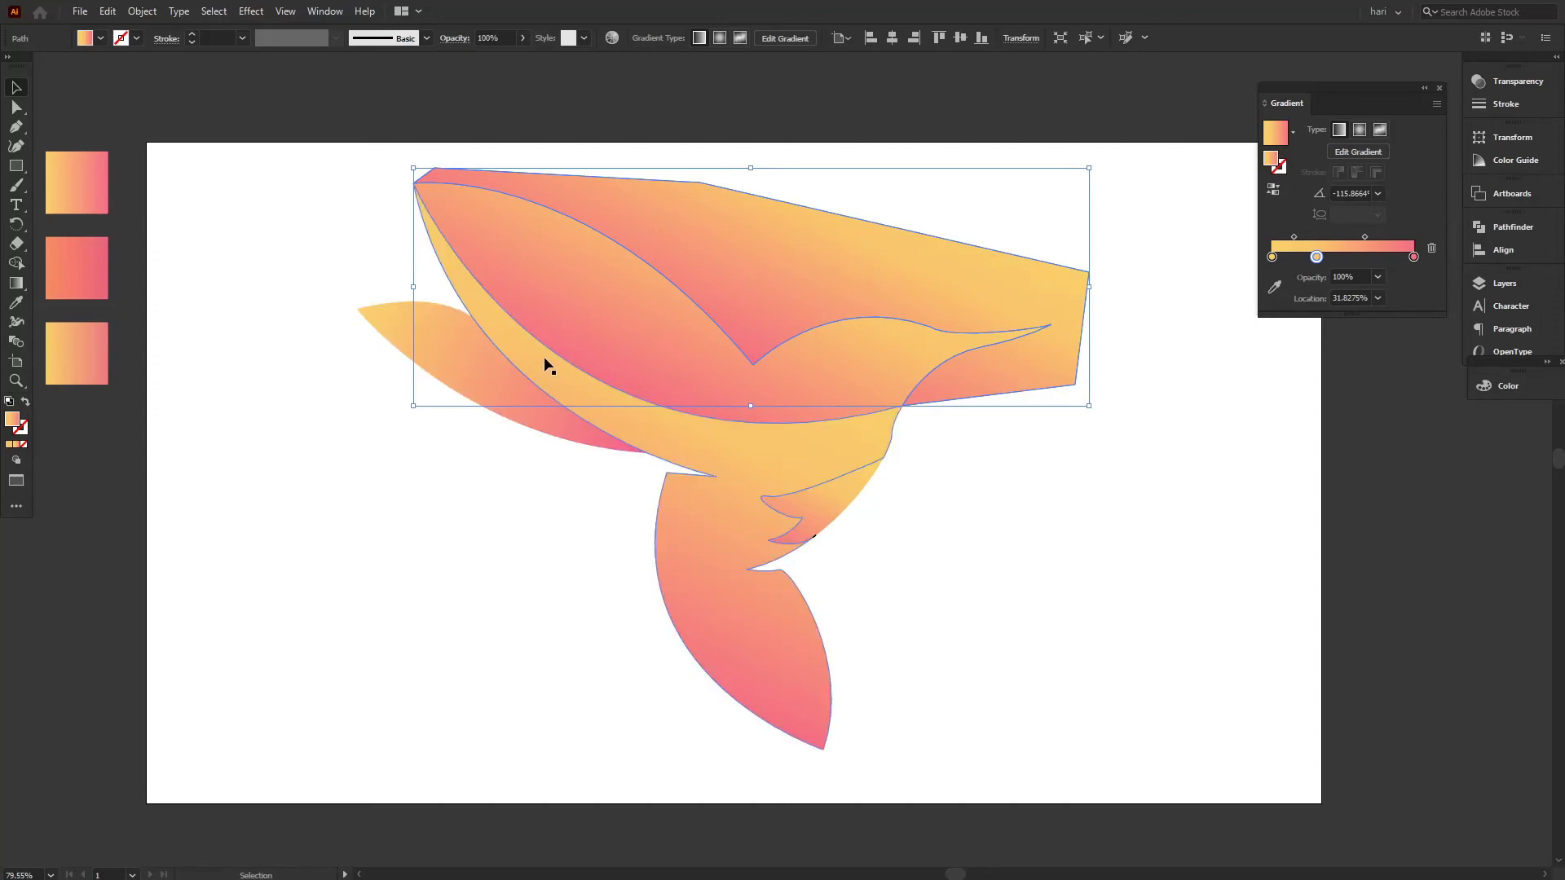
key("Delete")
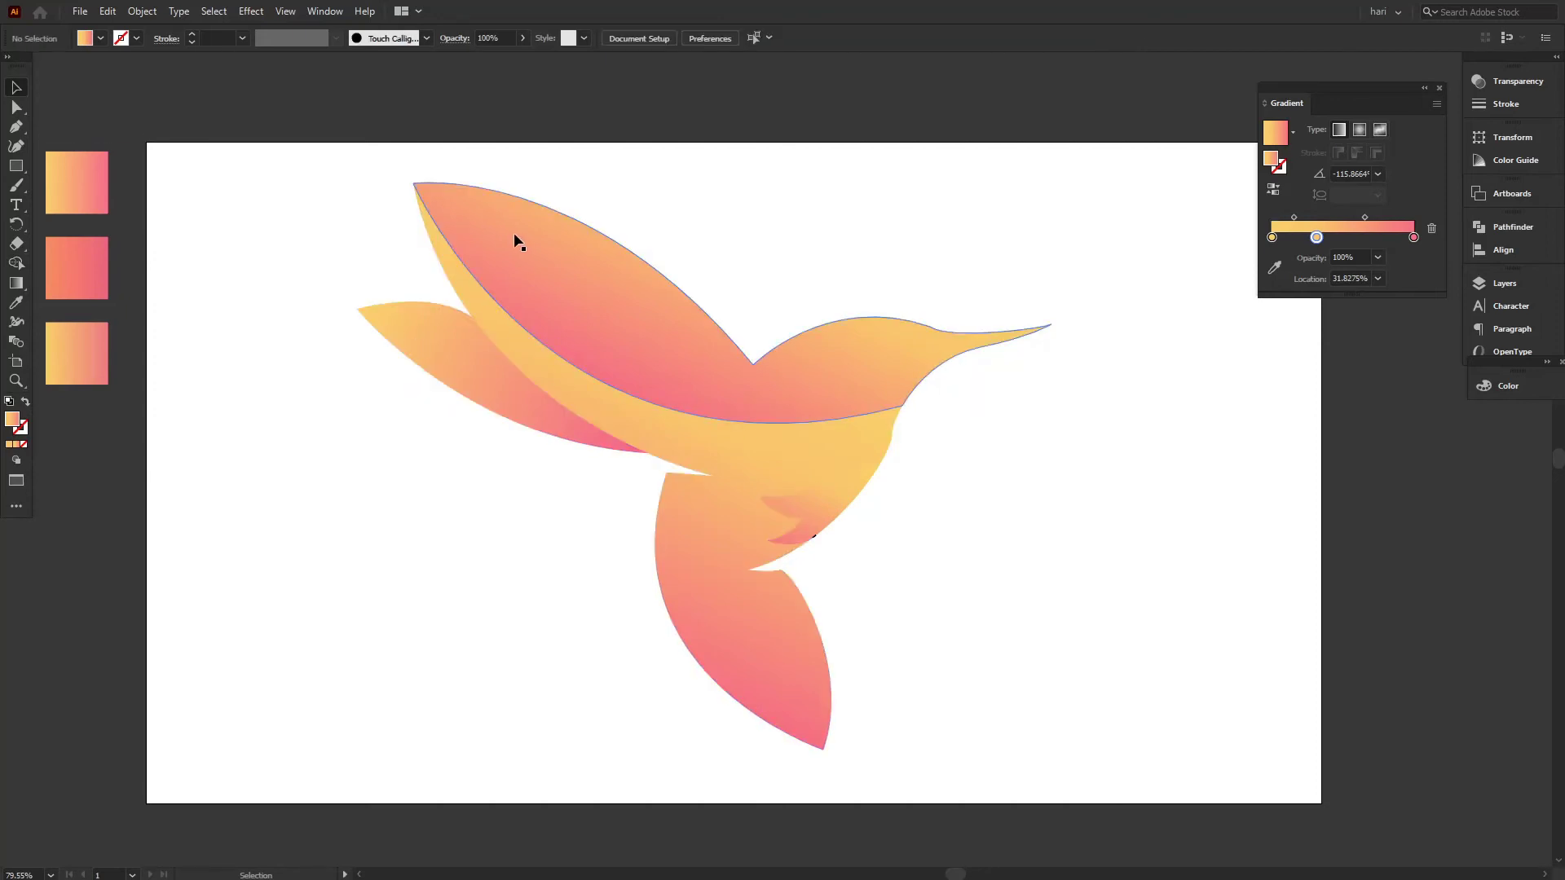
- Apply the first sample square's yellow-to-pink gradient to the upper wing-and-head part and reverse its colors
left_click(591, 301)
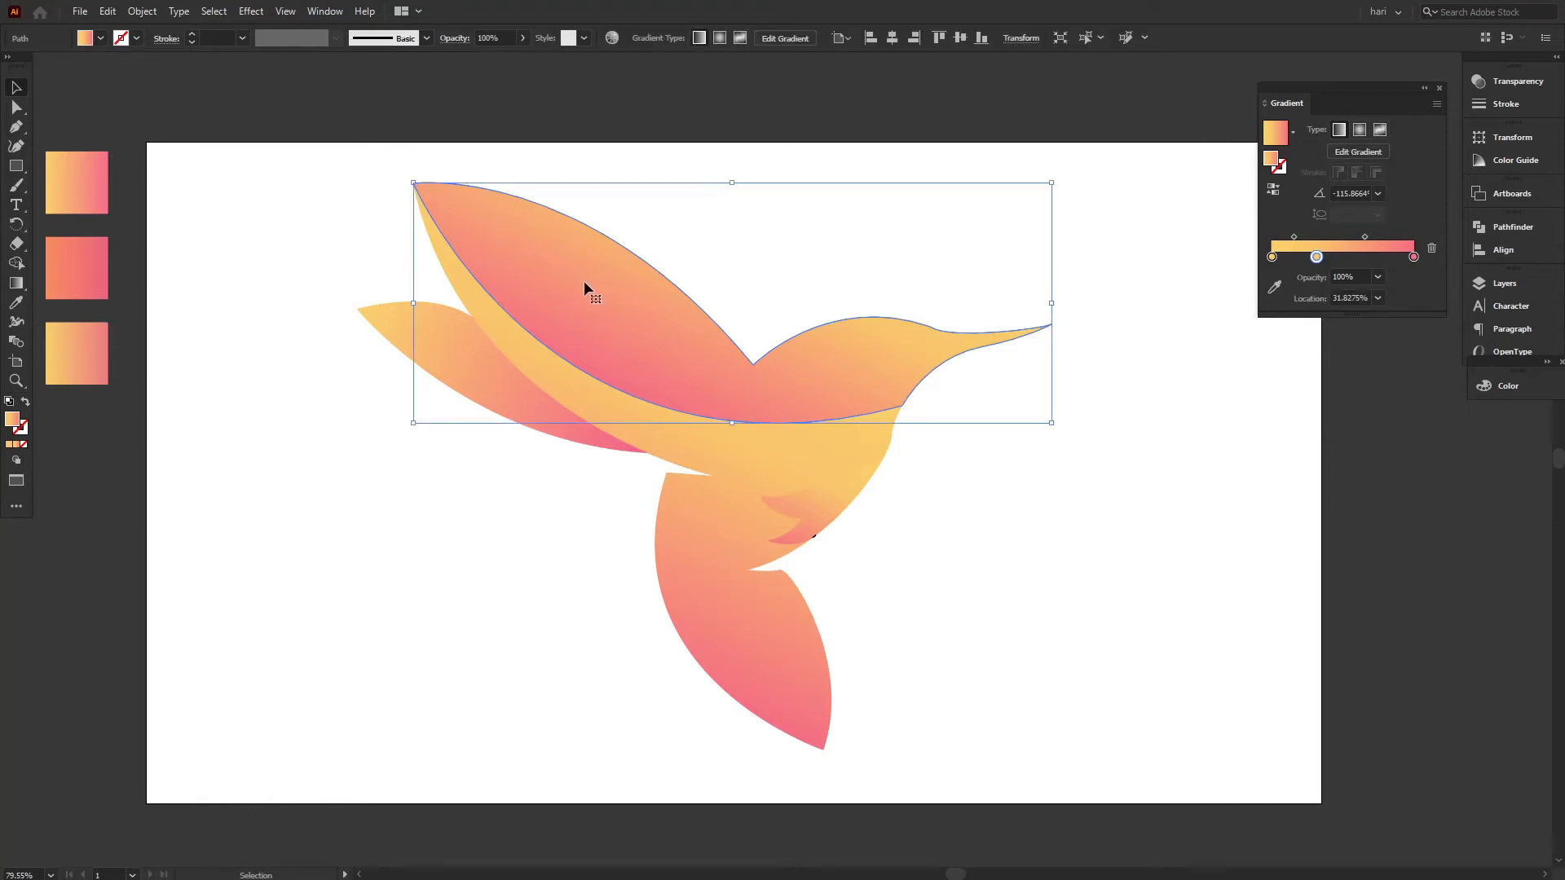
key("minus")
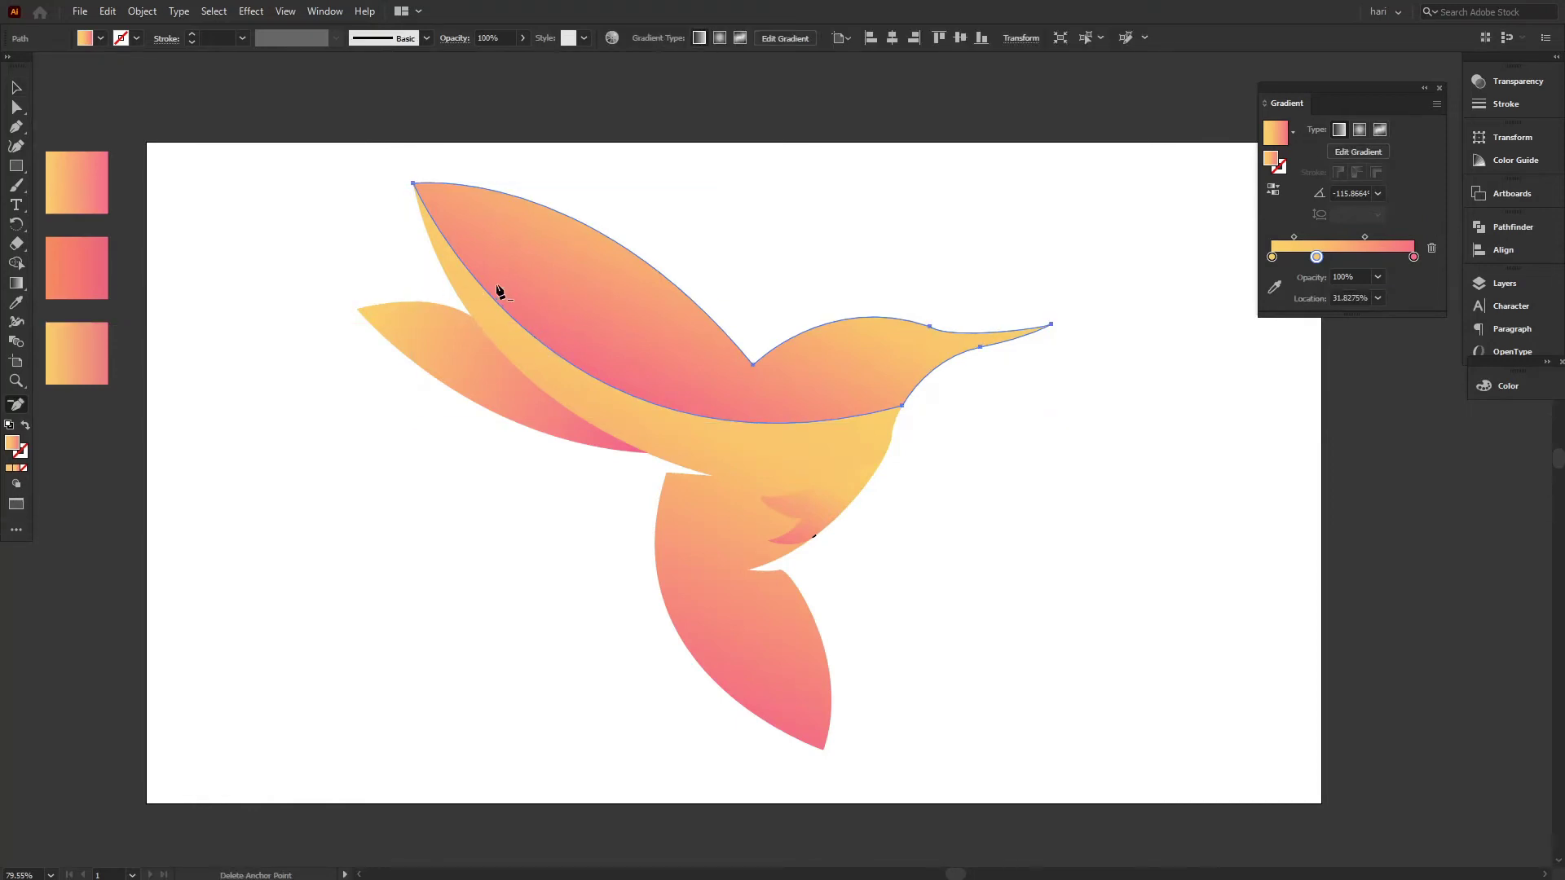
left_click(16, 303)
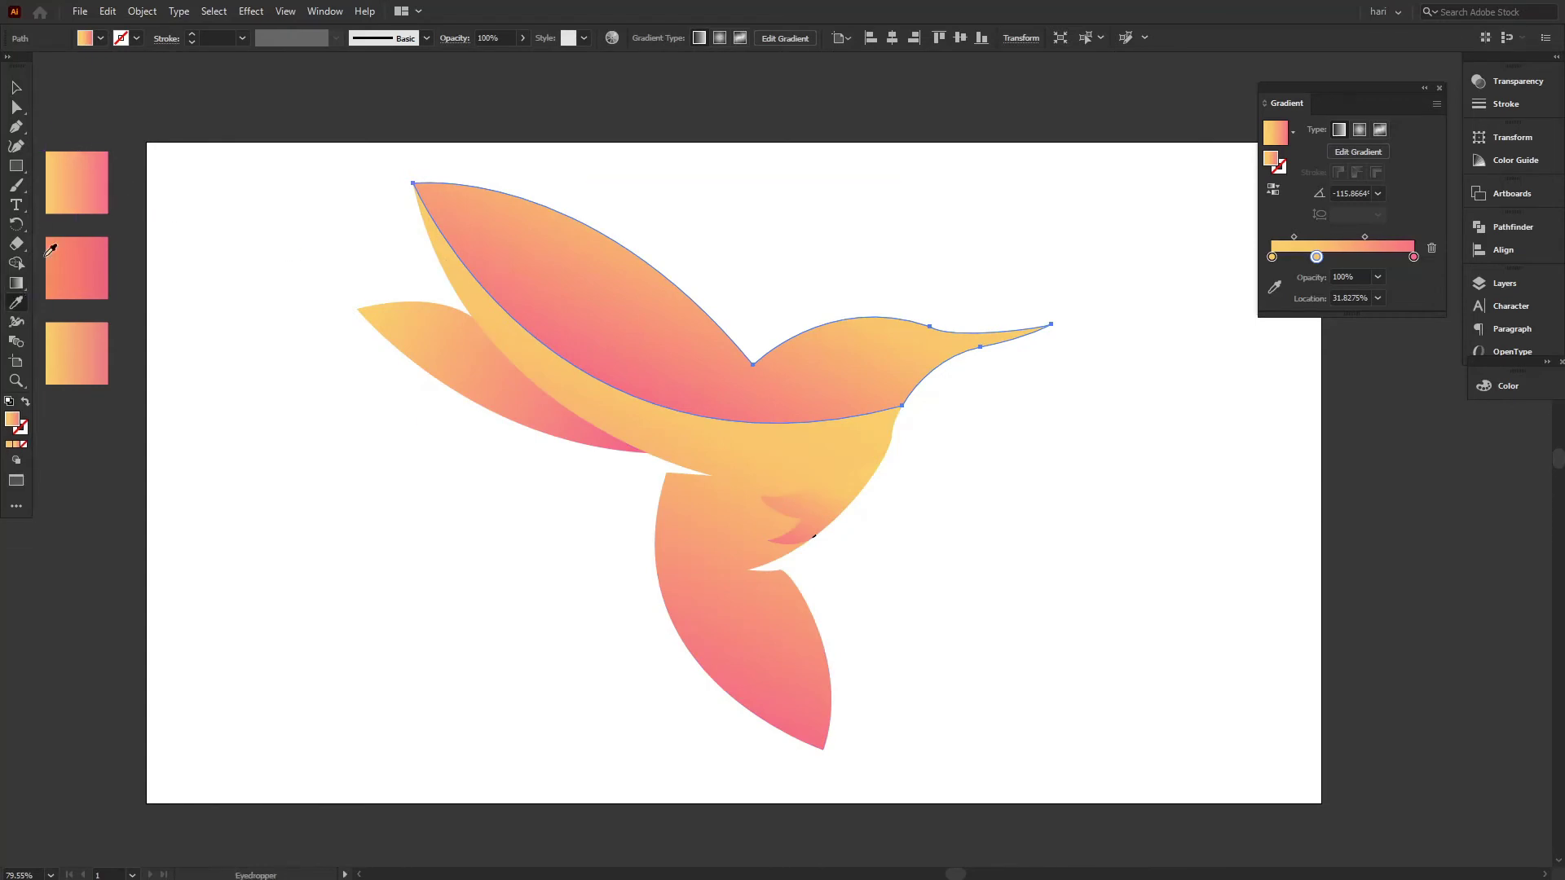
left_click(76, 179)
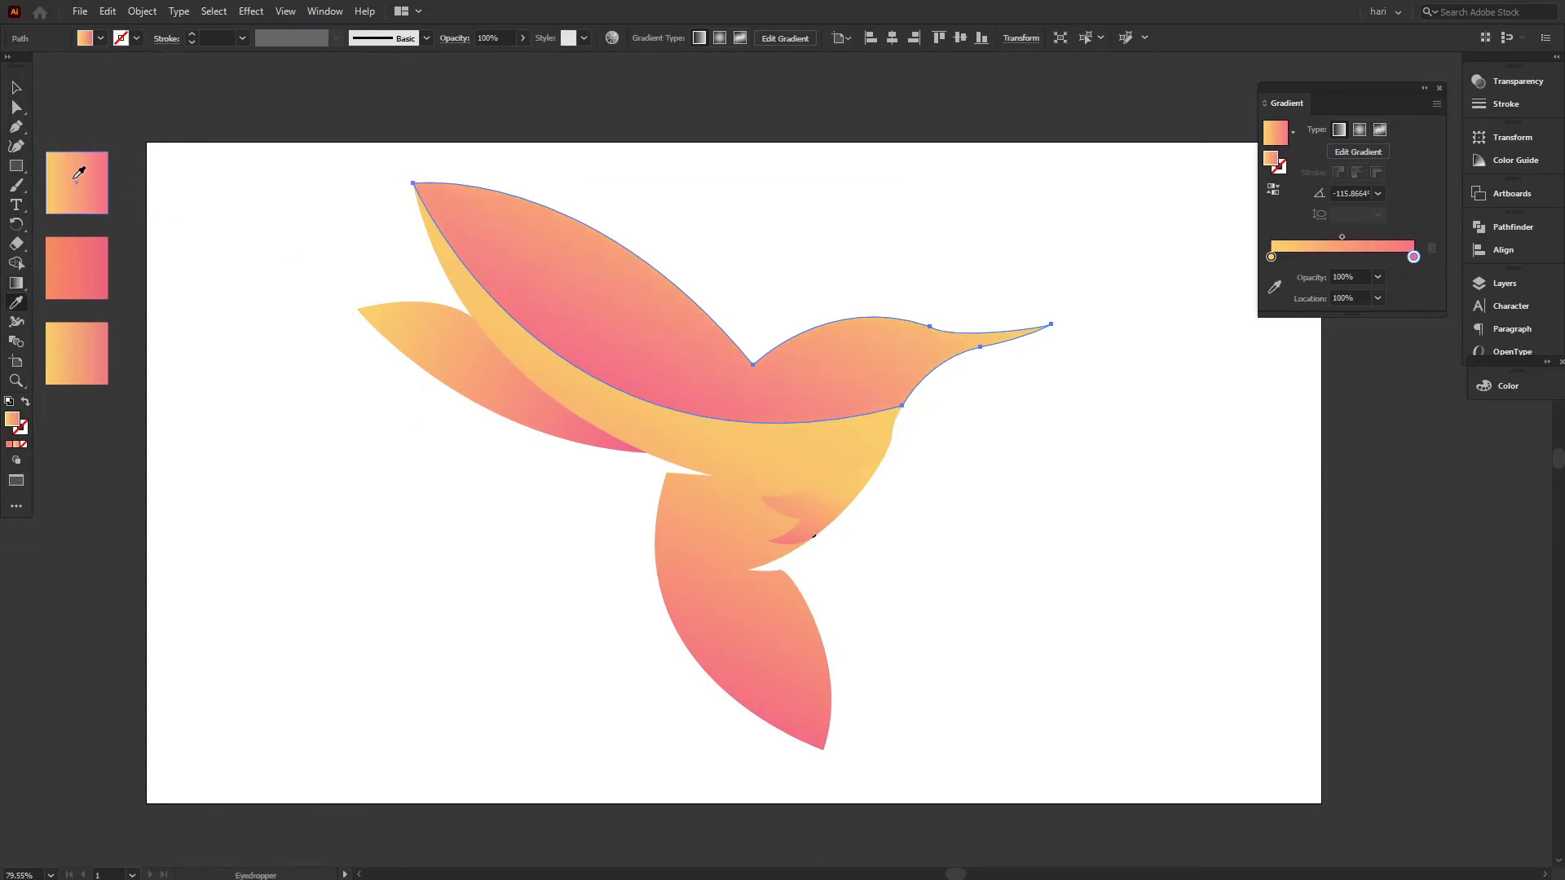
left_click(1274, 192)
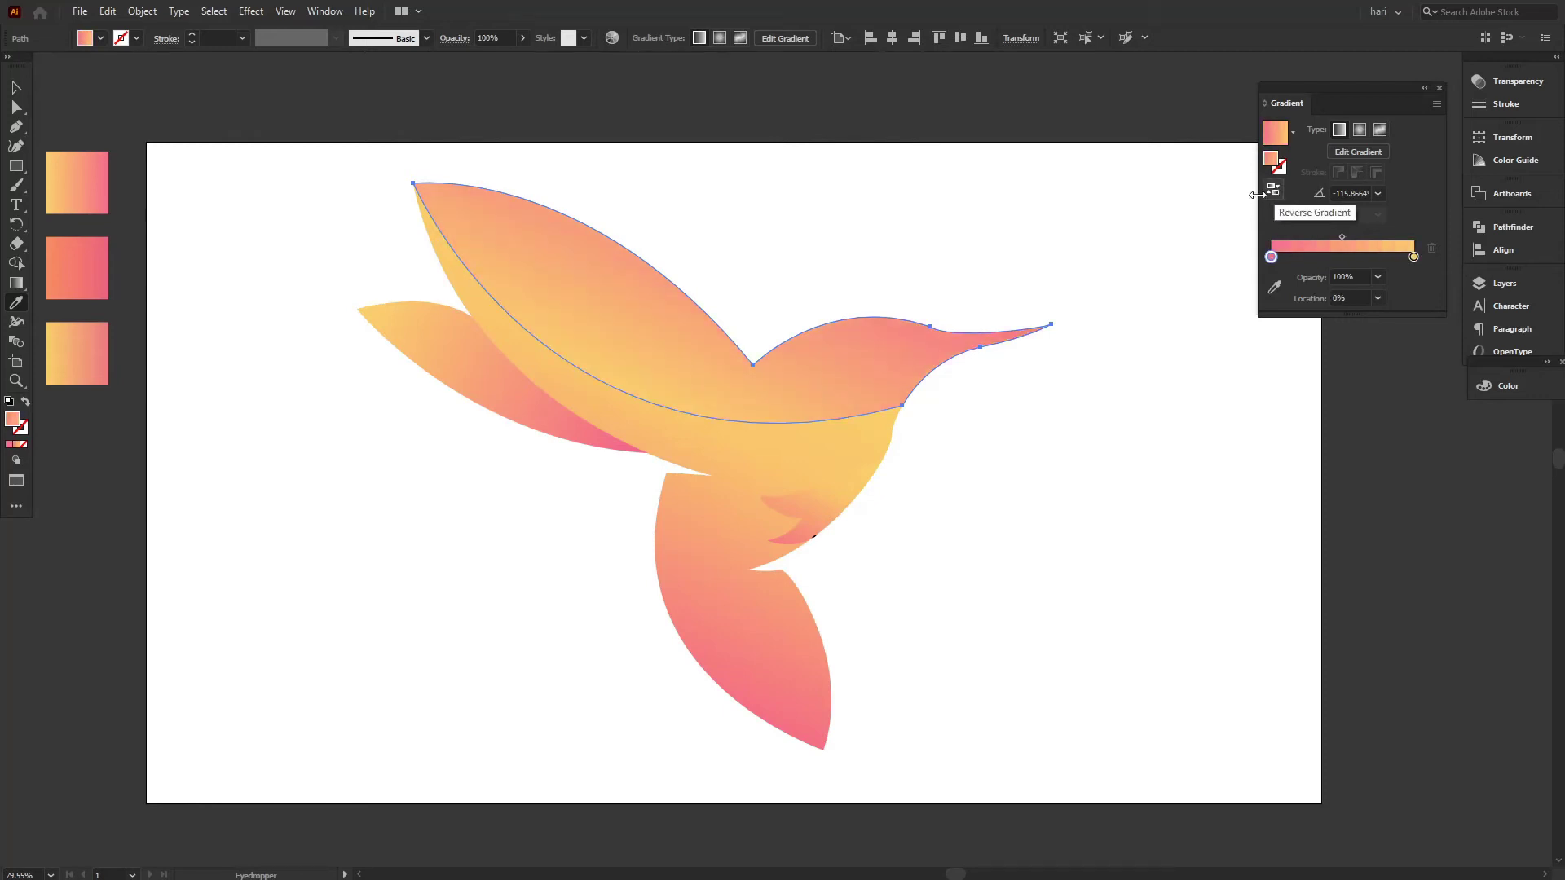
- Redraw the upper part's gradient from the pink head to the yellow wing tip, angled at about 164°, and deselect it
left_click(17, 284)
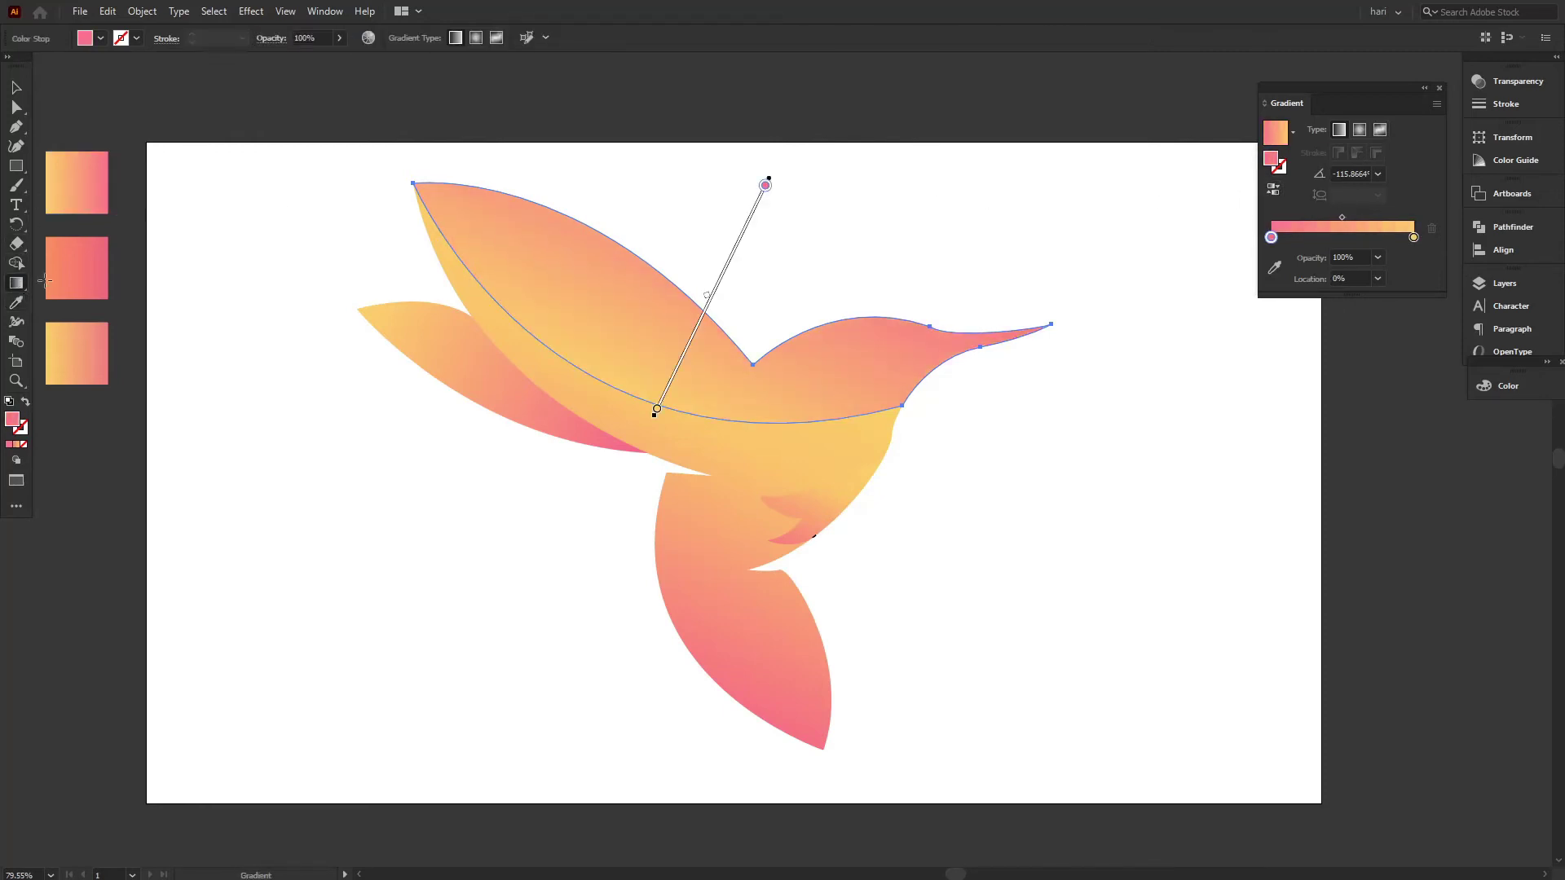
mouse_move(951, 342)
left_mouse_down()
mouse_move(653, 356)
mouse_move(560, 334)
mouse_move(510, 315)
mouse_move(332, 162)
left_mouse_up()
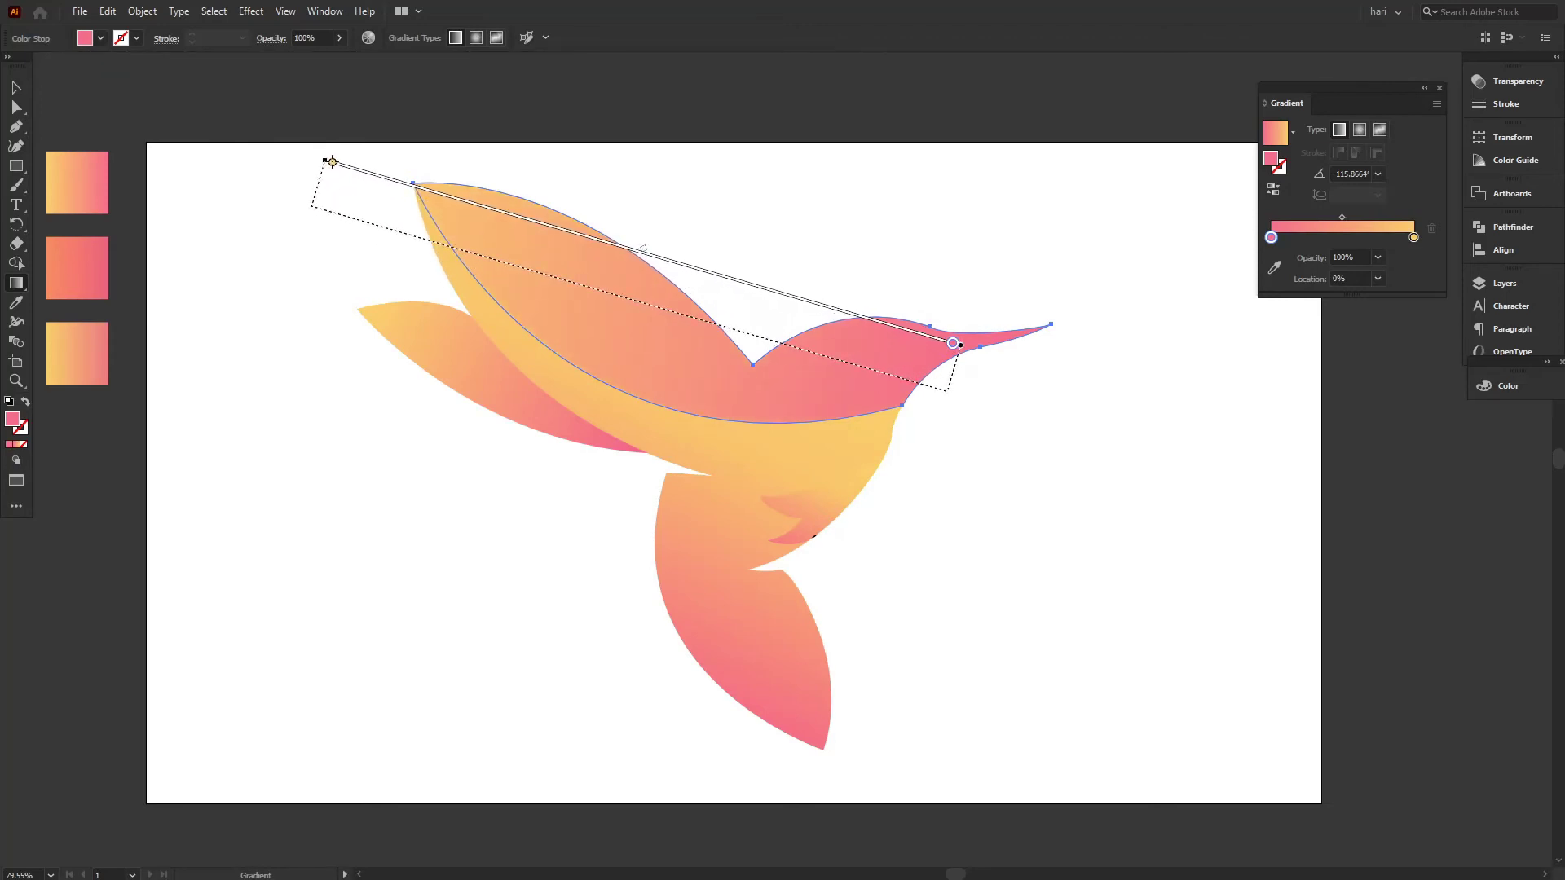
mouse_move(332, 161)
left_mouse_down()
mouse_move(431, 202)
mouse_move(438, 249)
left_mouse_up()
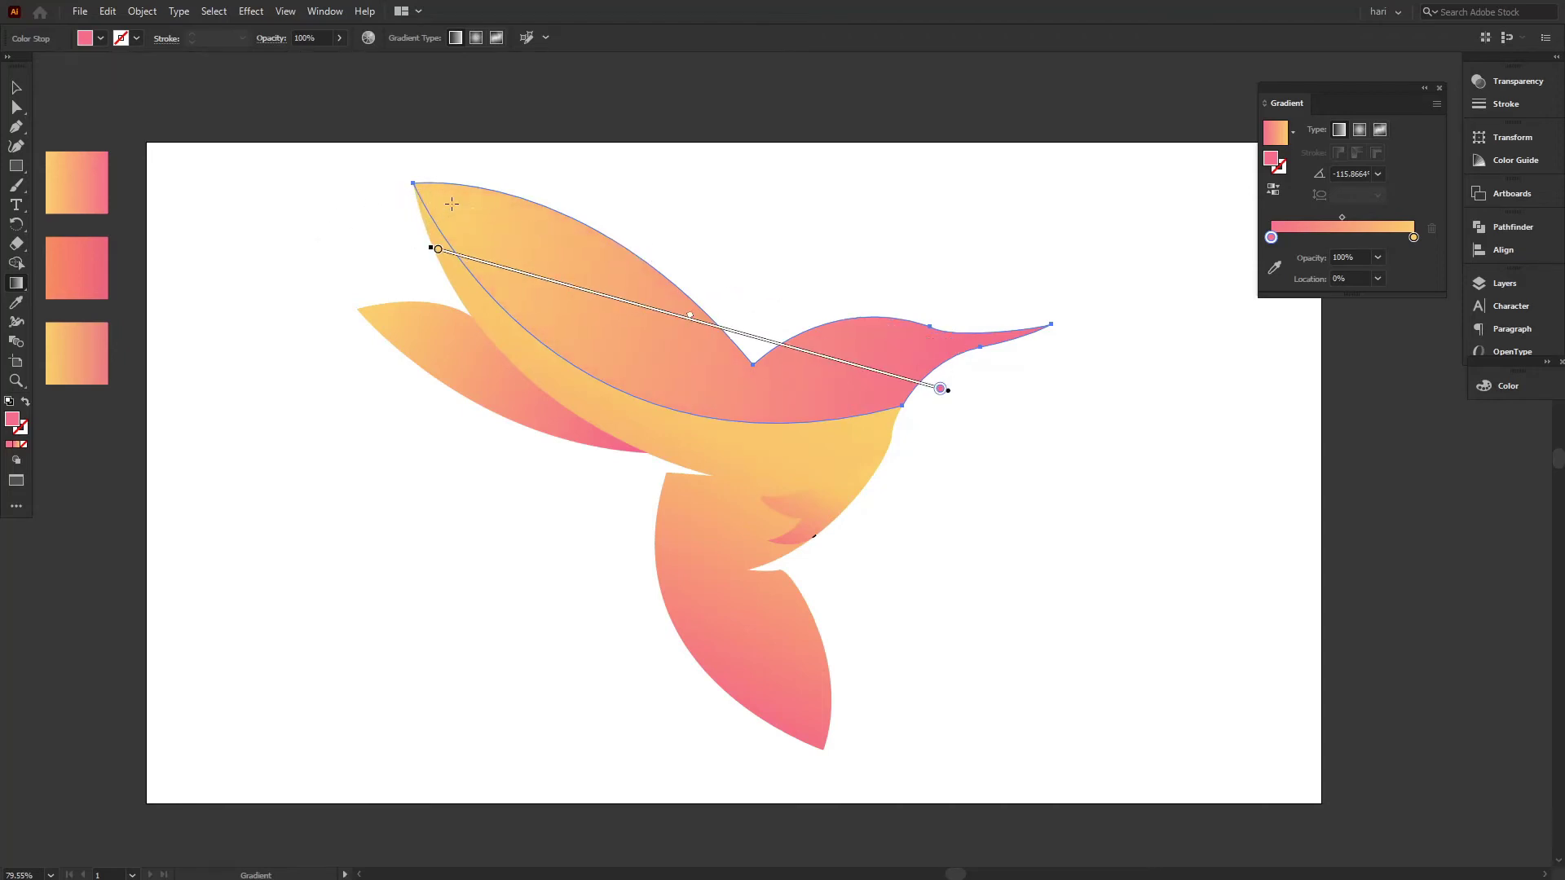
left_click(17, 88)
left_click(994, 526)
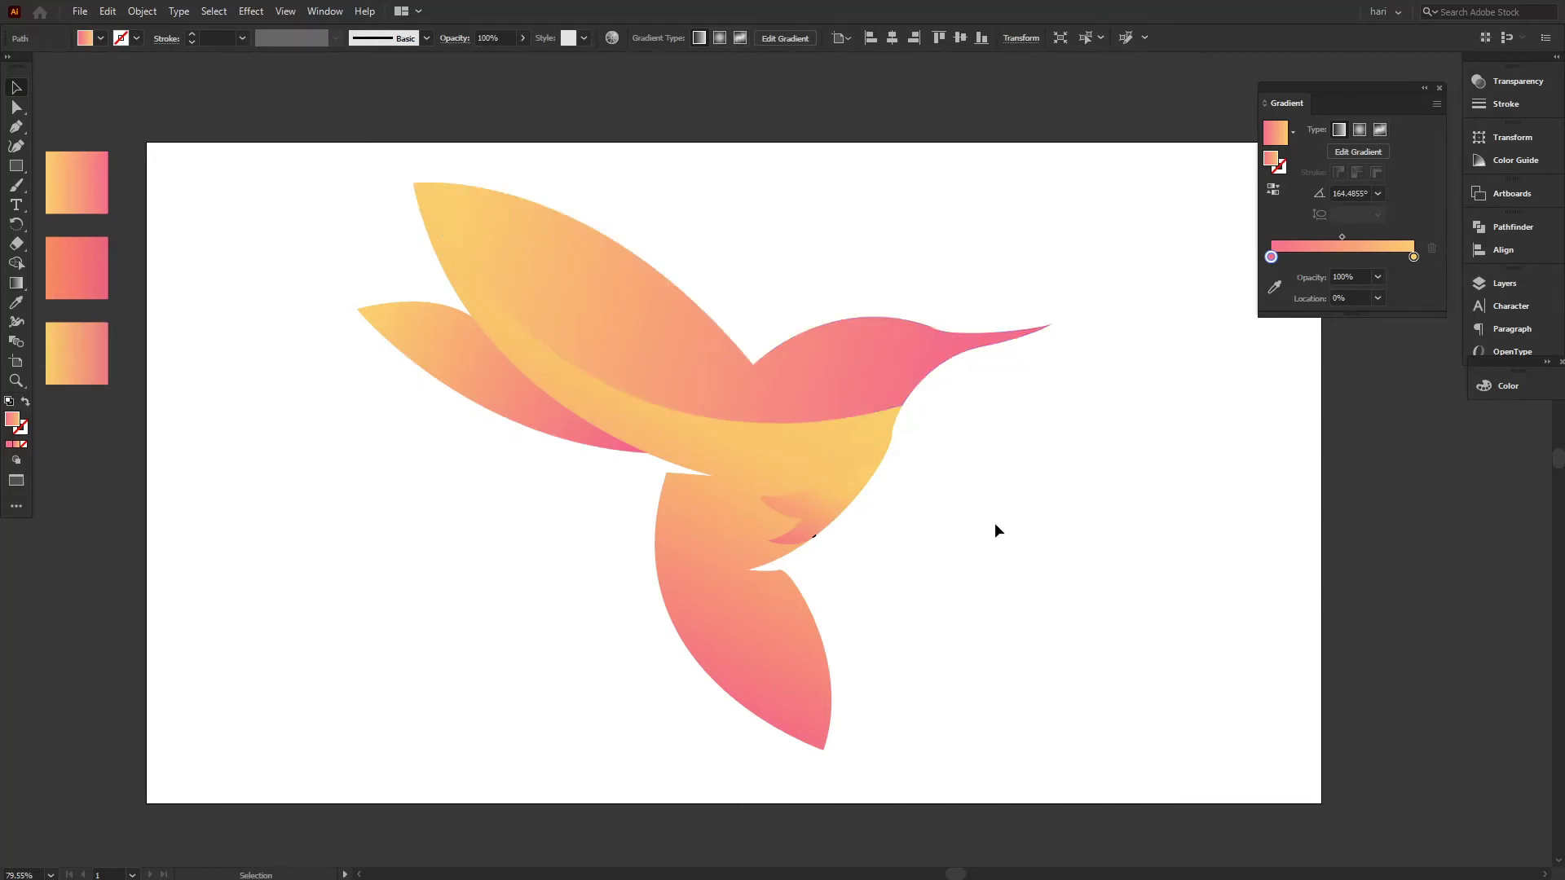
- Apply the first sample square's two-stop gradient to the lower body and tail shape
left_click(890, 432)
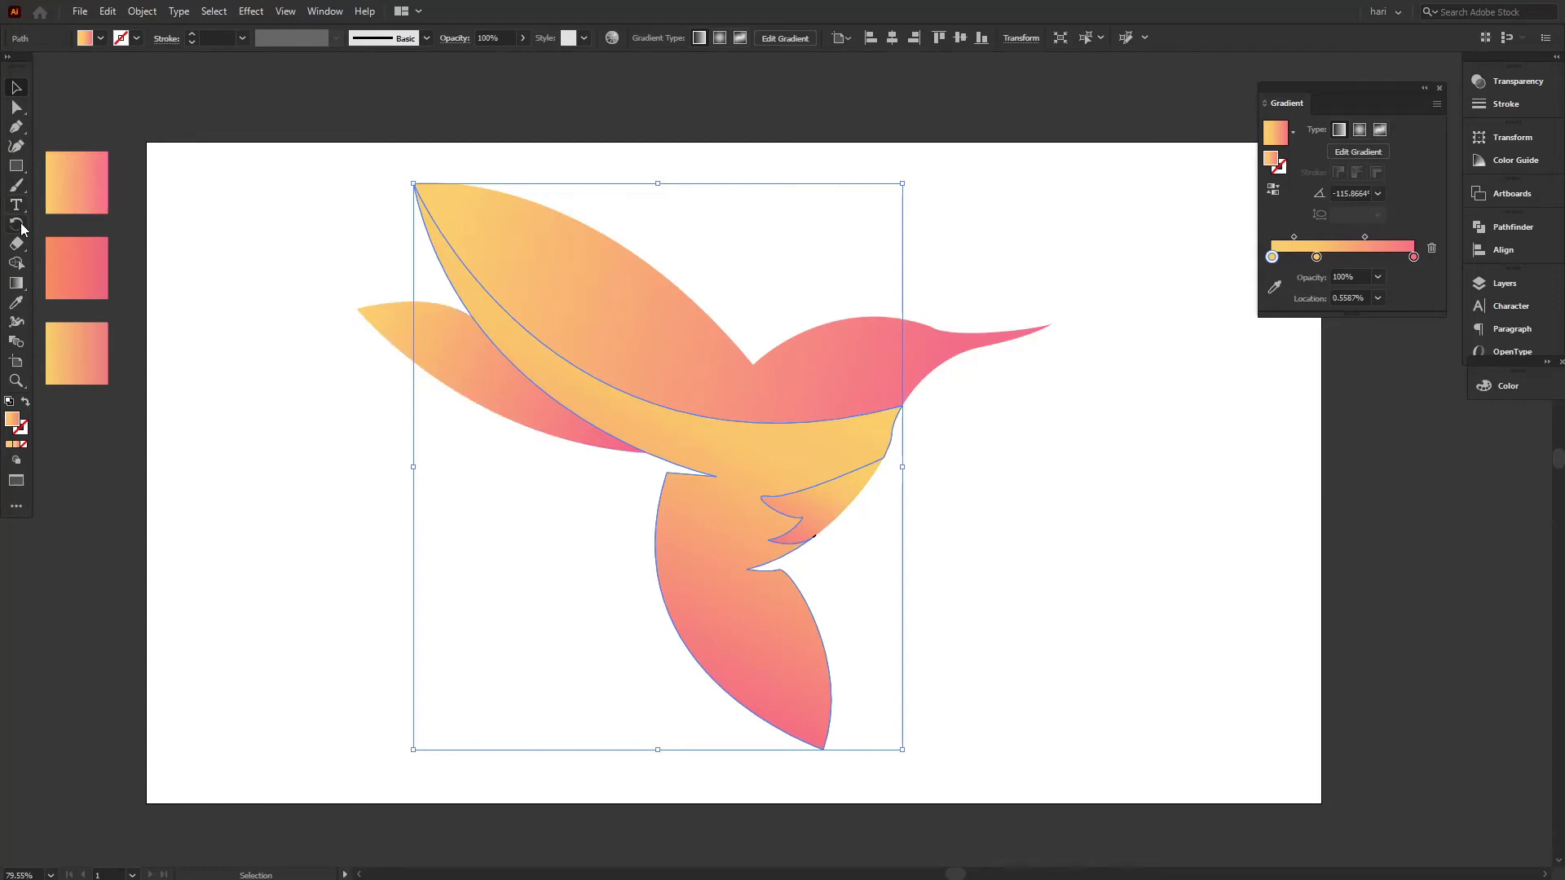
left_click(17, 285)
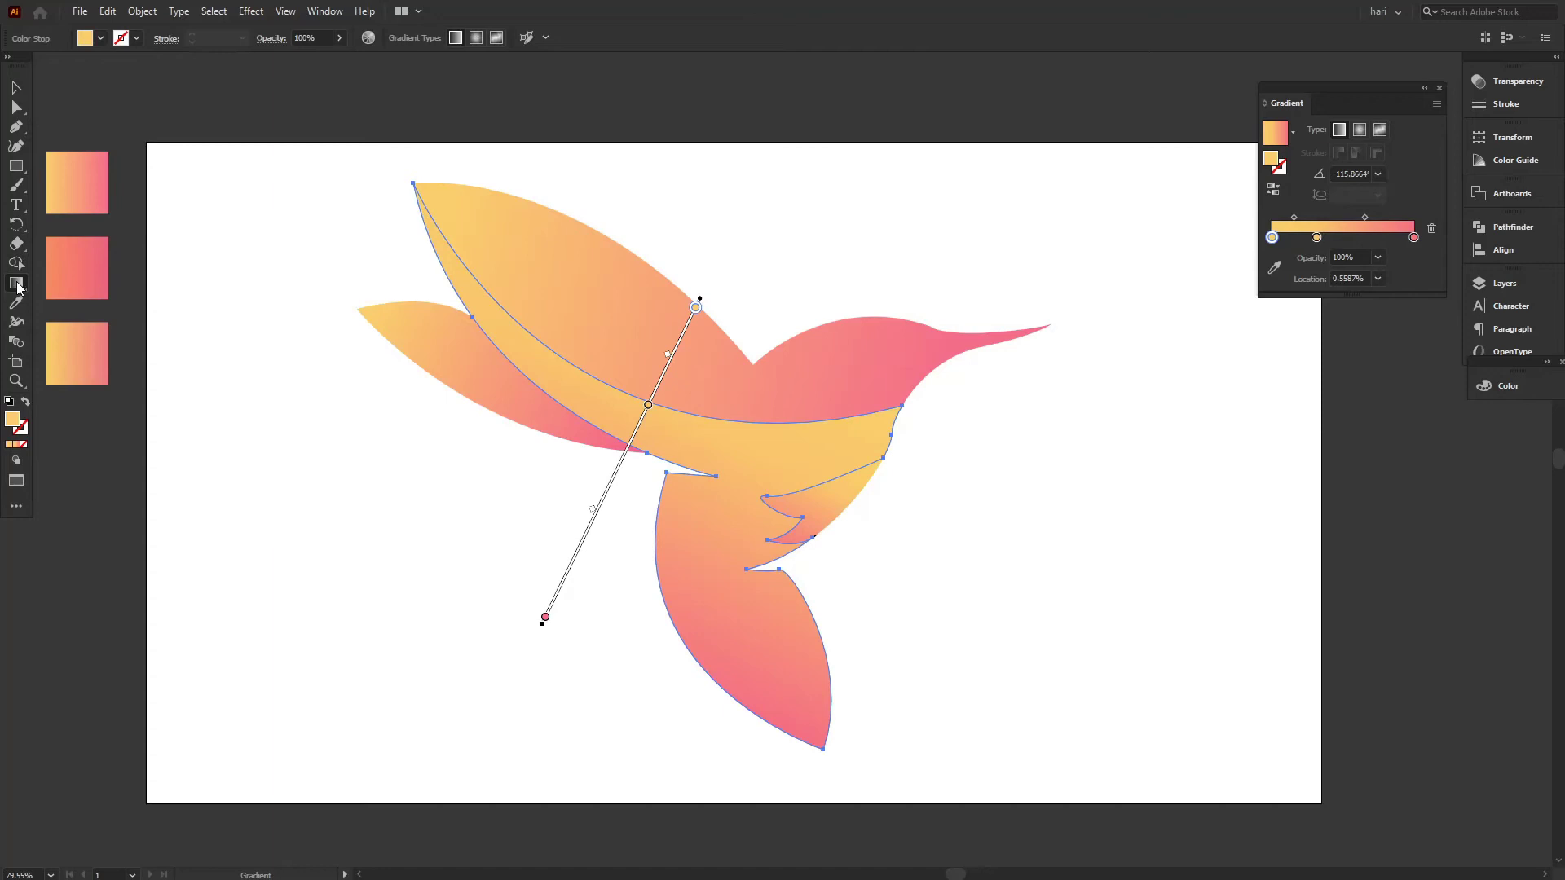
left_click(15, 302)
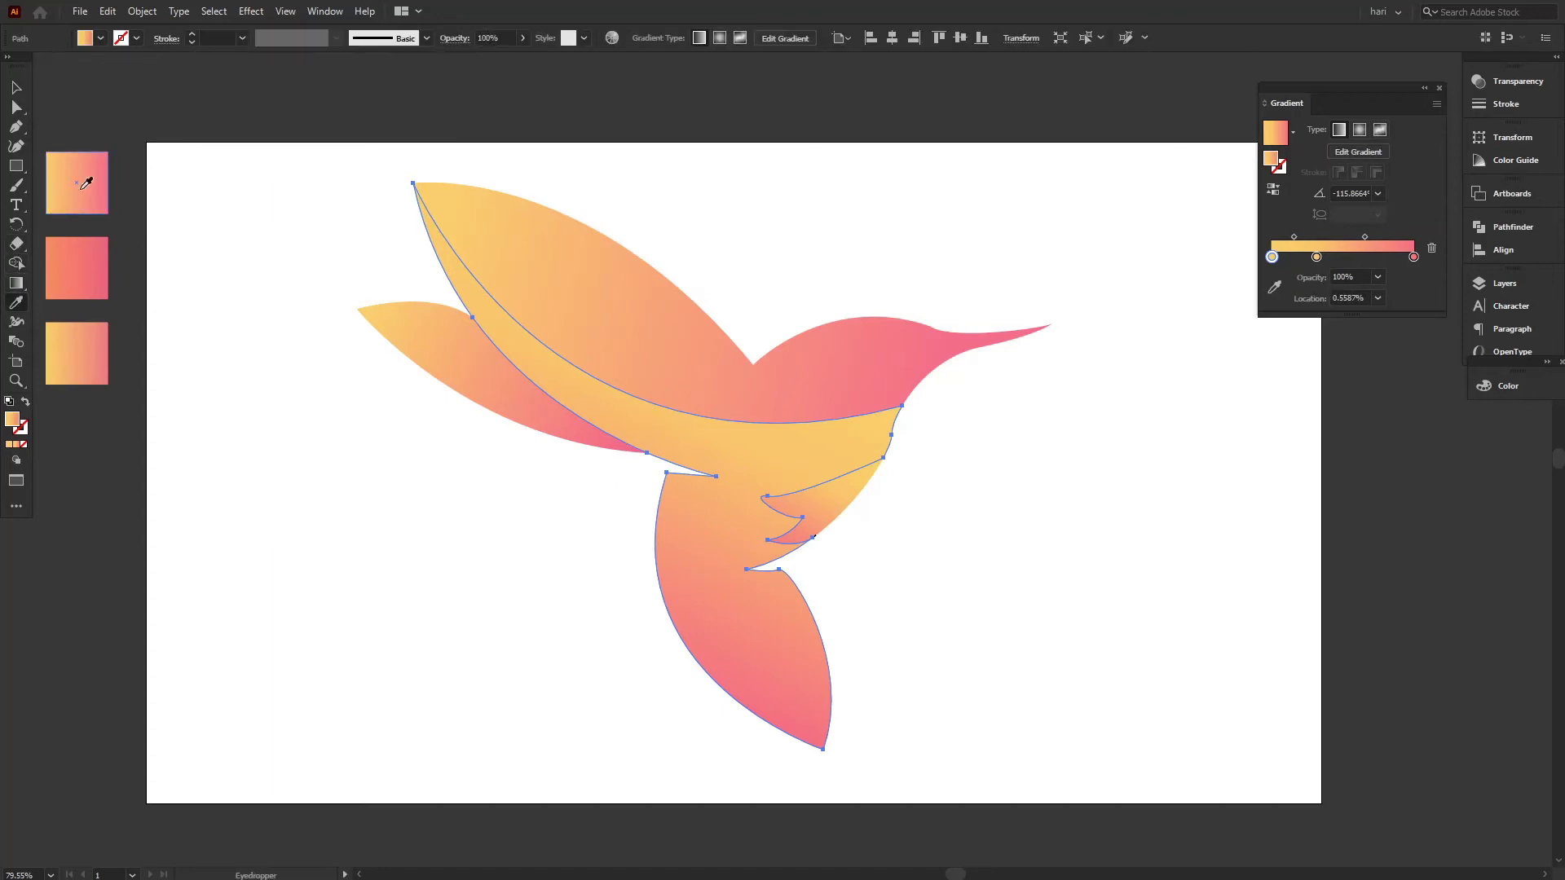
left_click(103, 171)
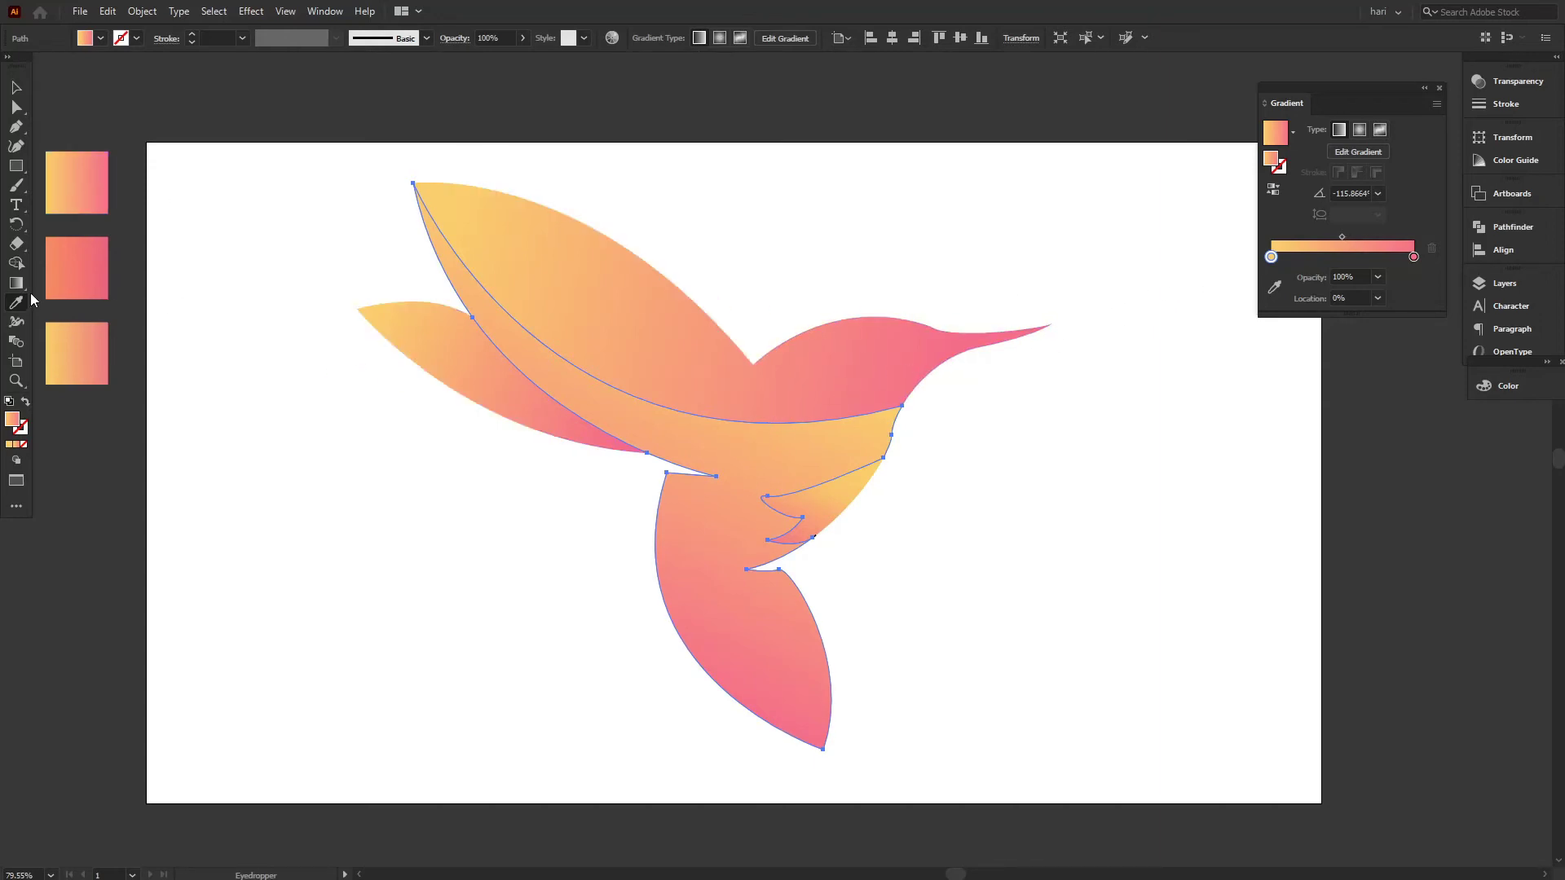
- Reverse the lower body's gradient and redraw it diagonally from the tail tip up to the large wing, at about 128°
left_click(17, 283)
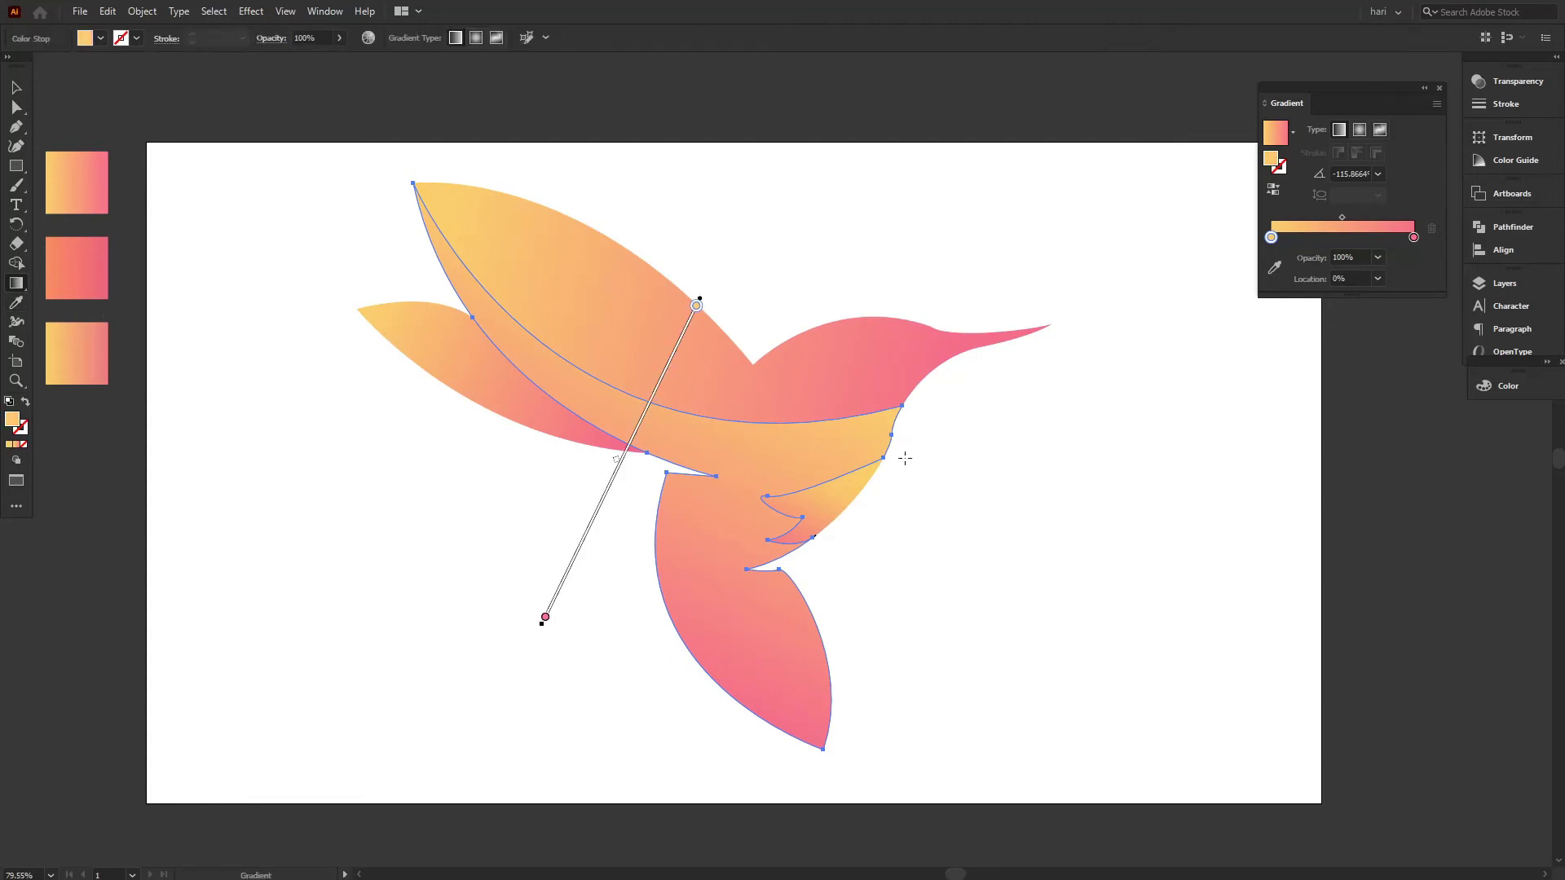
left_click_drag(885, 441, 770, 424)
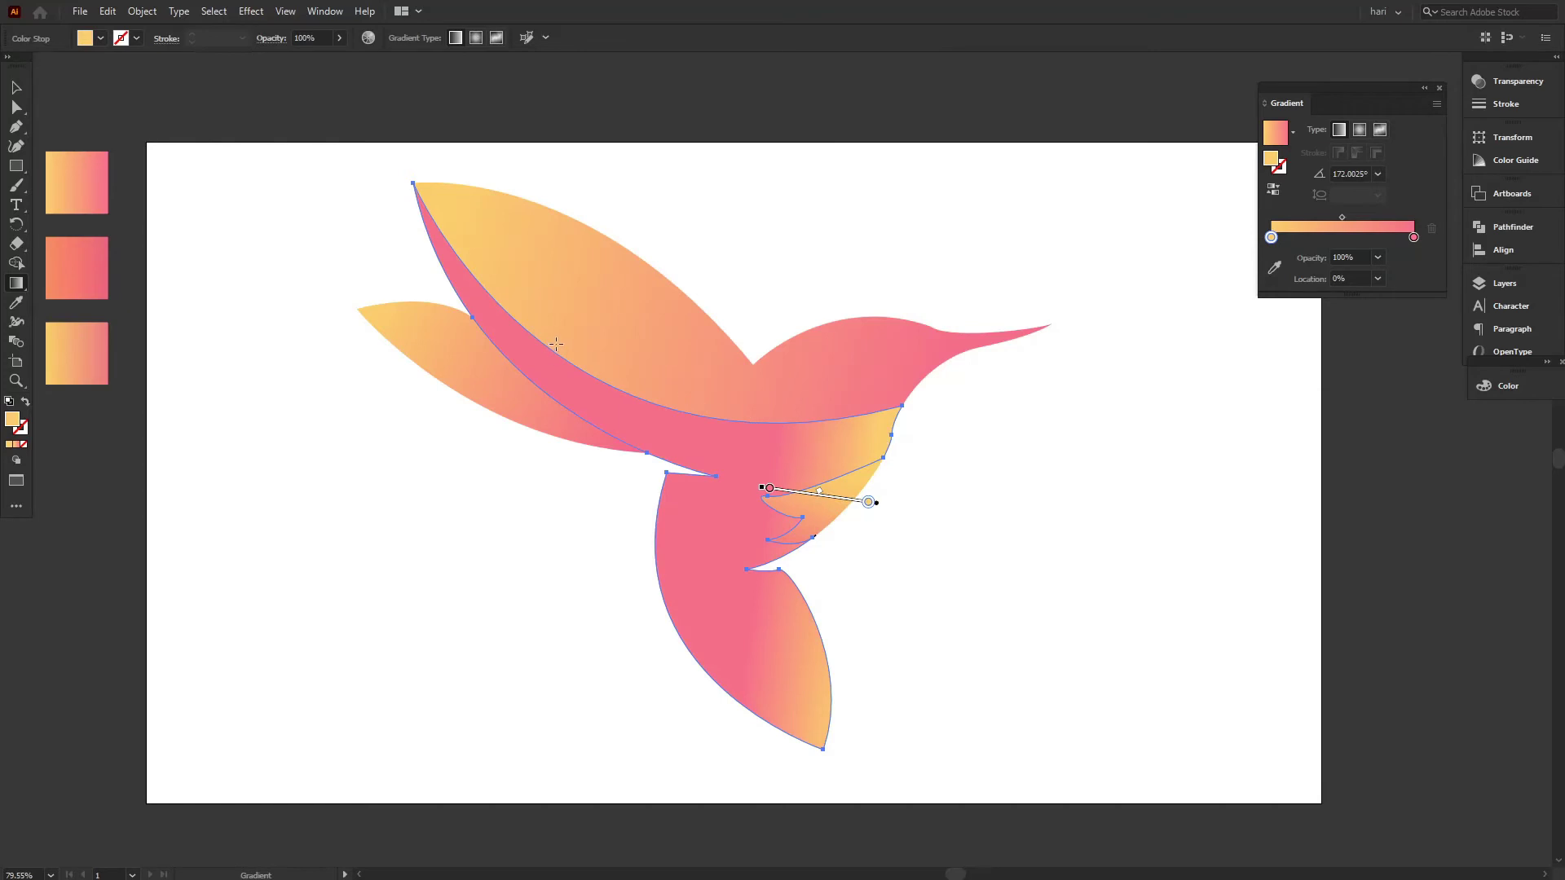
mouse_move(443, 247)
left_mouse_down()
mouse_move(613, 391)
mouse_move(842, 518)
mouse_move(824, 494)
mouse_move(860, 548)
mouse_move(961, 619)
mouse_move(1170, 619)
mouse_move(1018, 527)
mouse_move(1285, 555)
mouse_move(921, 463)
mouse_move(1055, 506)
mouse_move(1111, 516)
mouse_move(750, 405)
mouse_move(1192, 523)
mouse_move(1084, 524)
mouse_move(943, 741)
mouse_move(1008, 646)
left_mouse_up()
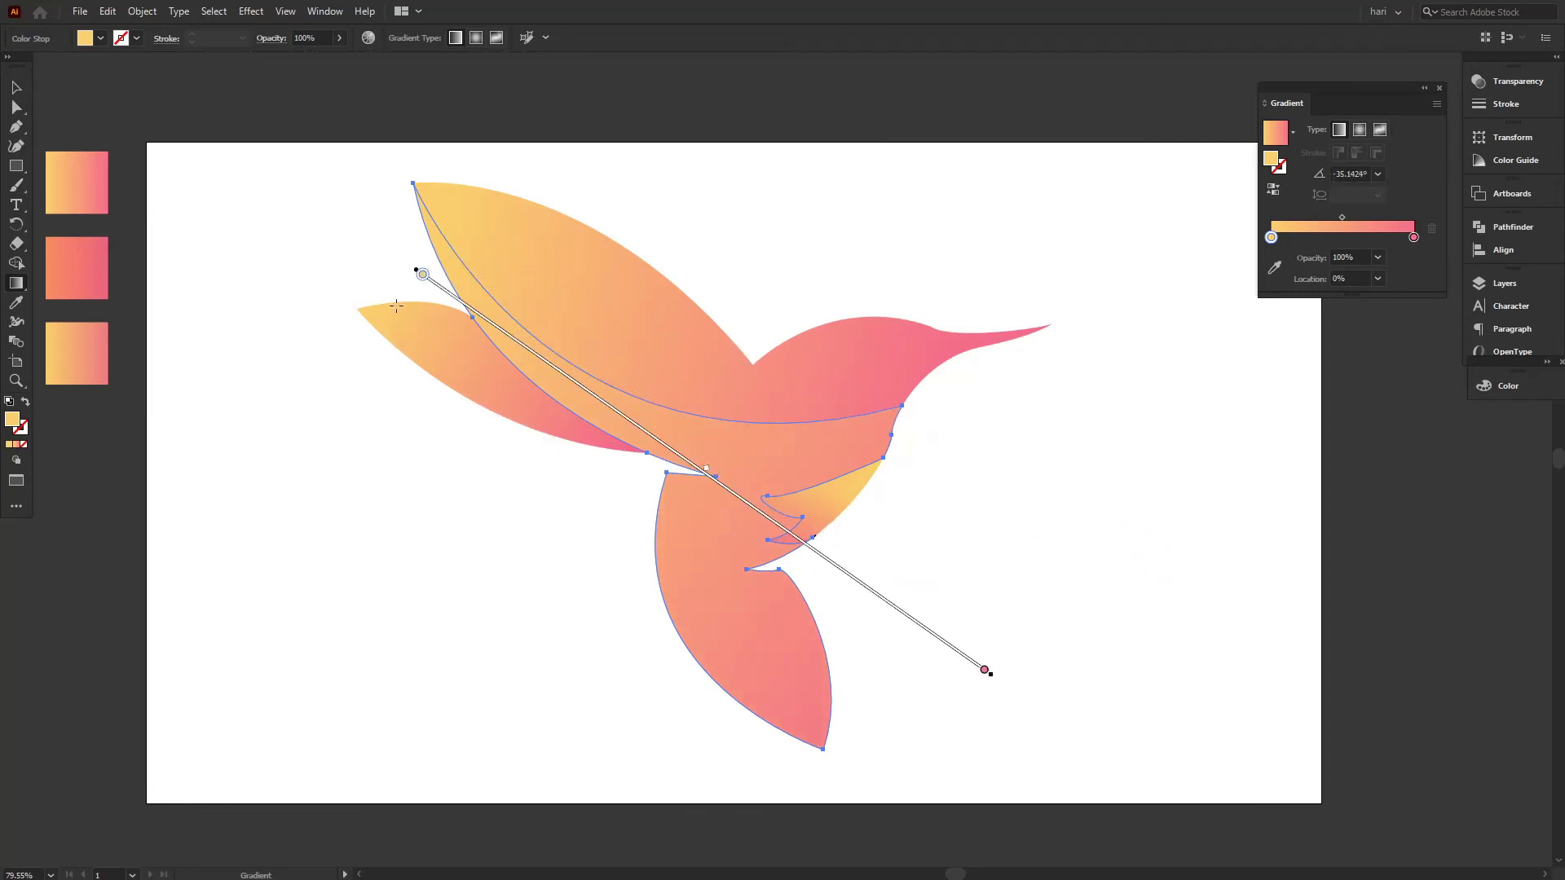
mouse_move(434, 236)
left_mouse_down()
mouse_move(570, 444)
mouse_move(726, 601)
mouse_move(805, 728)
mouse_move(715, 612)
left_mouse_up()
left_click(1273, 189)
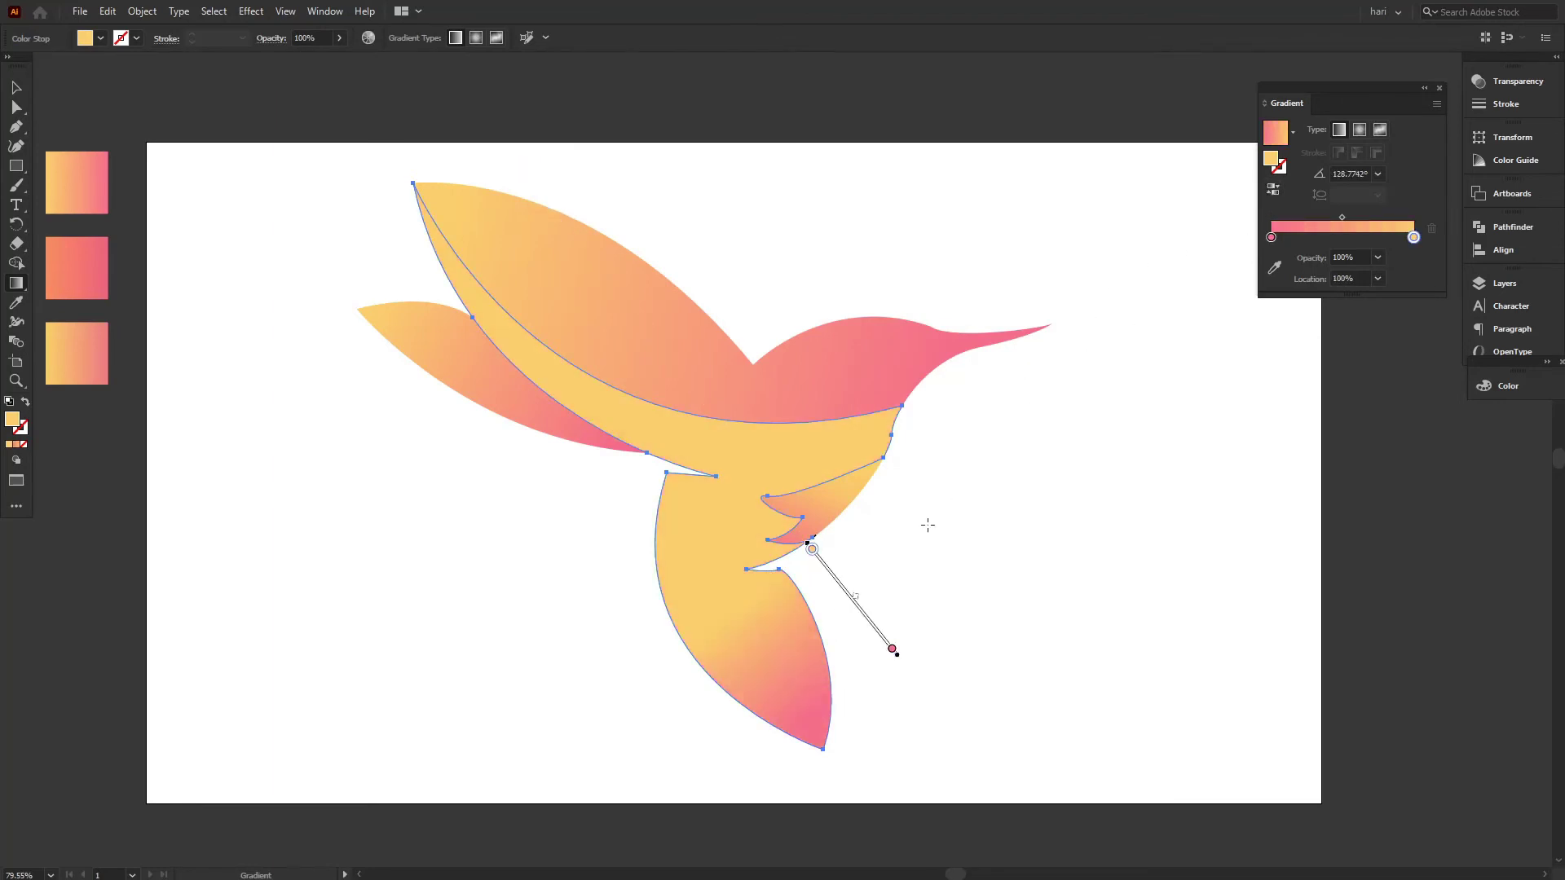
mouse_move(811, 728)
left_mouse_down()
mouse_move(743, 603)
mouse_move(453, 260)
left_mouse_up()
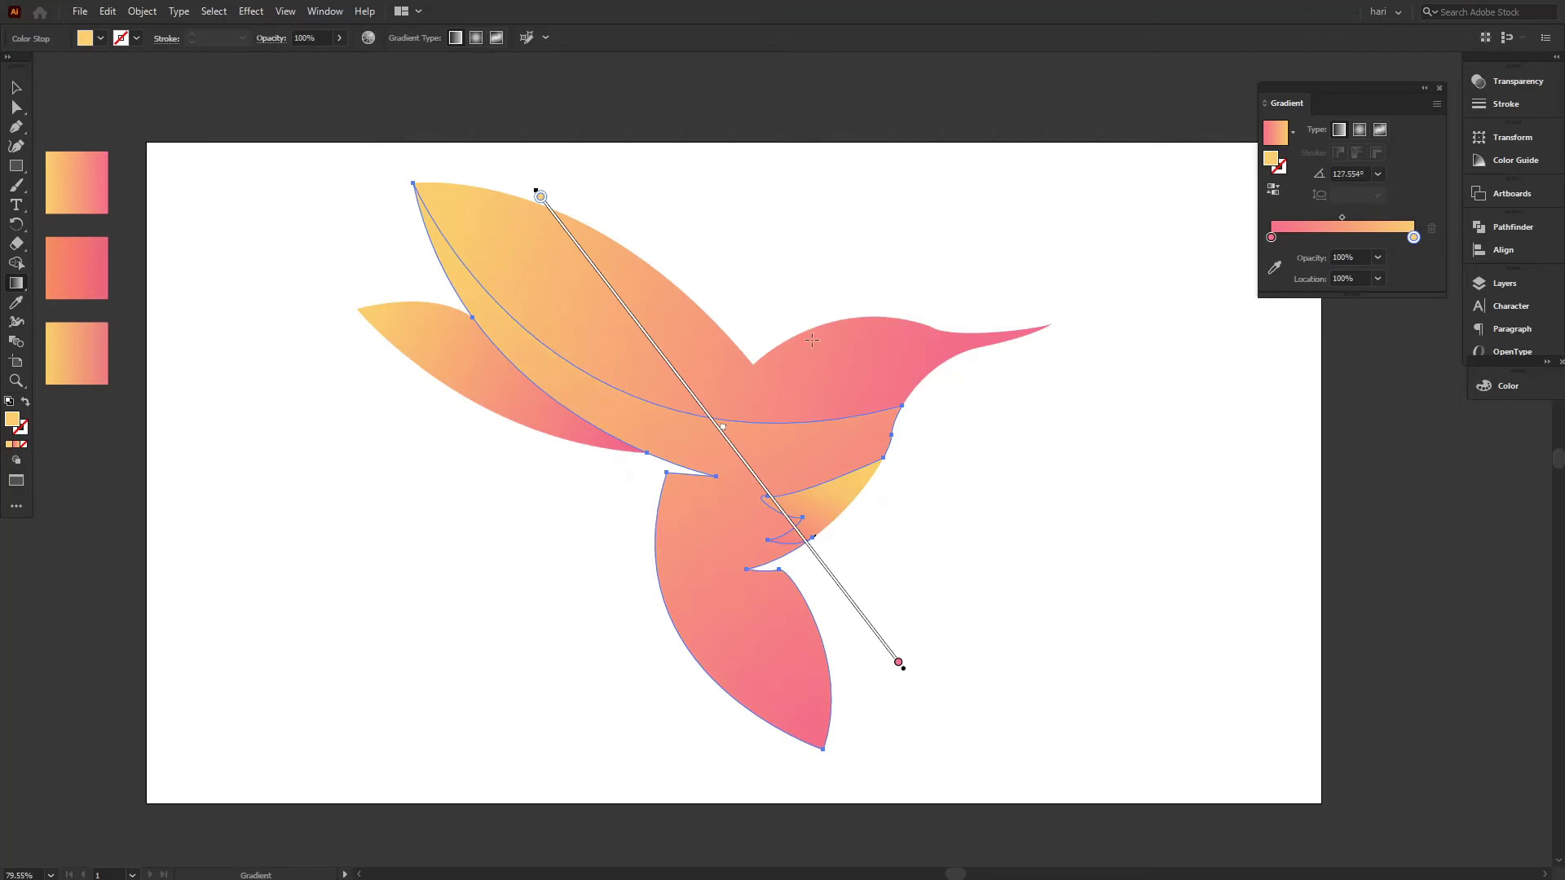
left_click(1271, 237)
double_click(1271, 237)
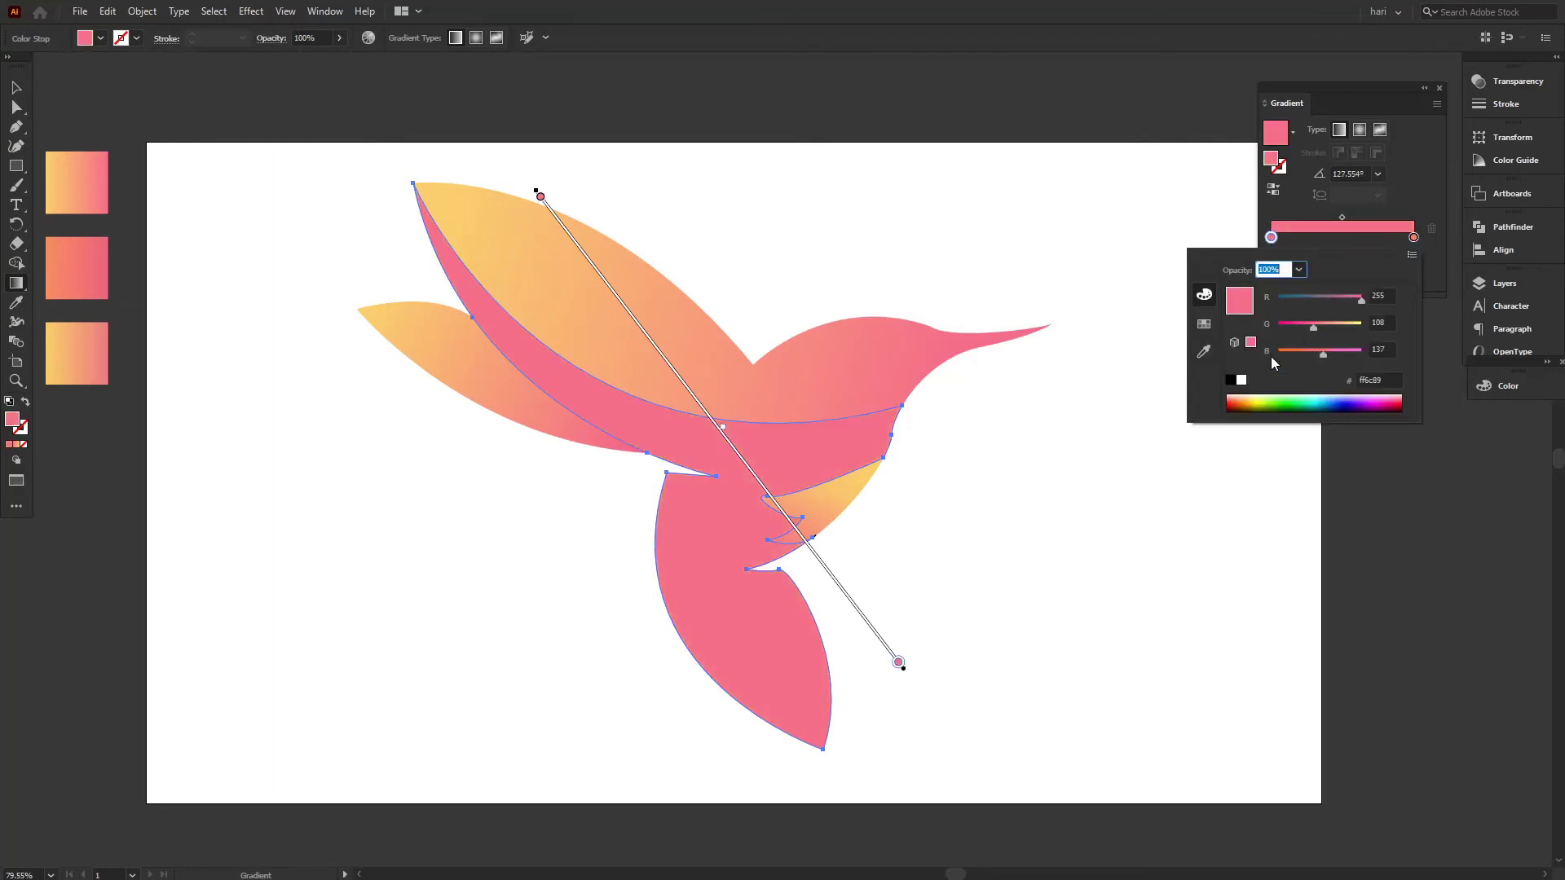
left_click(1189, 460)
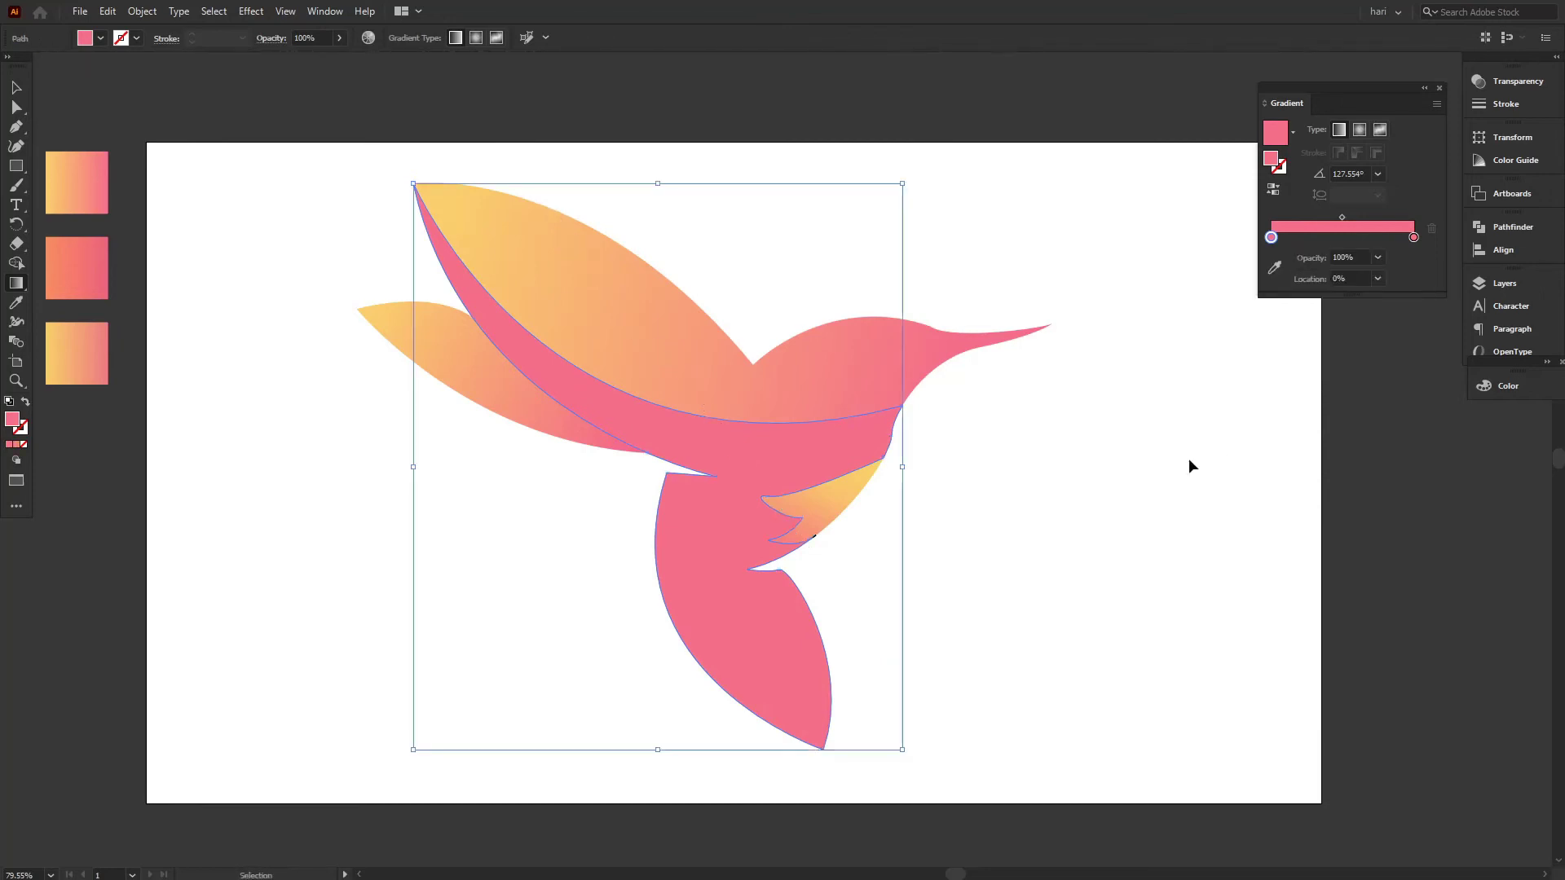
key("ctrl+z")
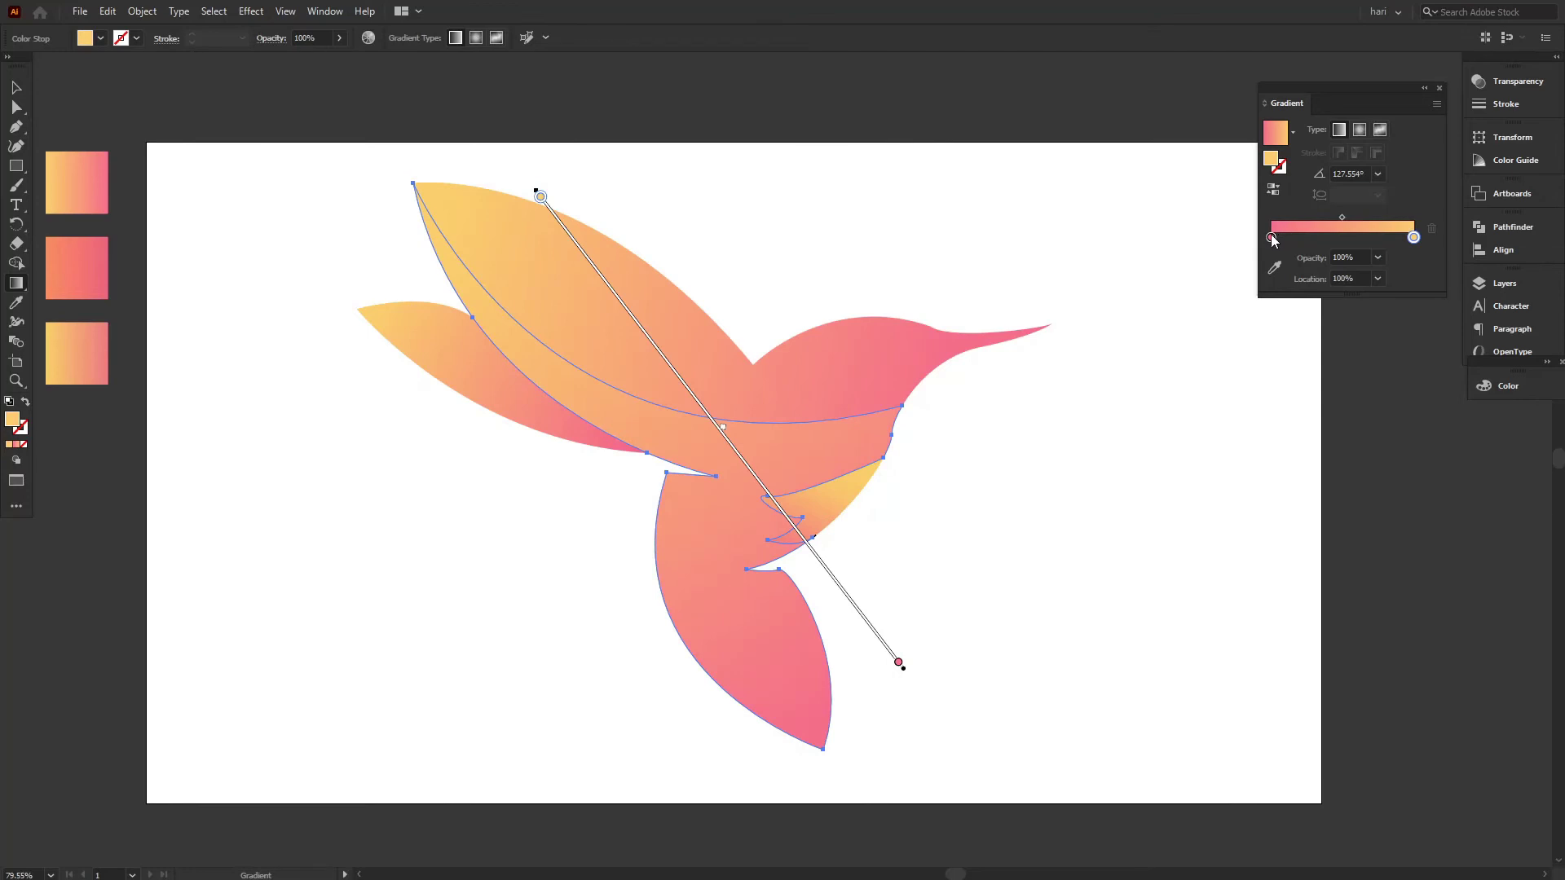
double_click(1272, 237)
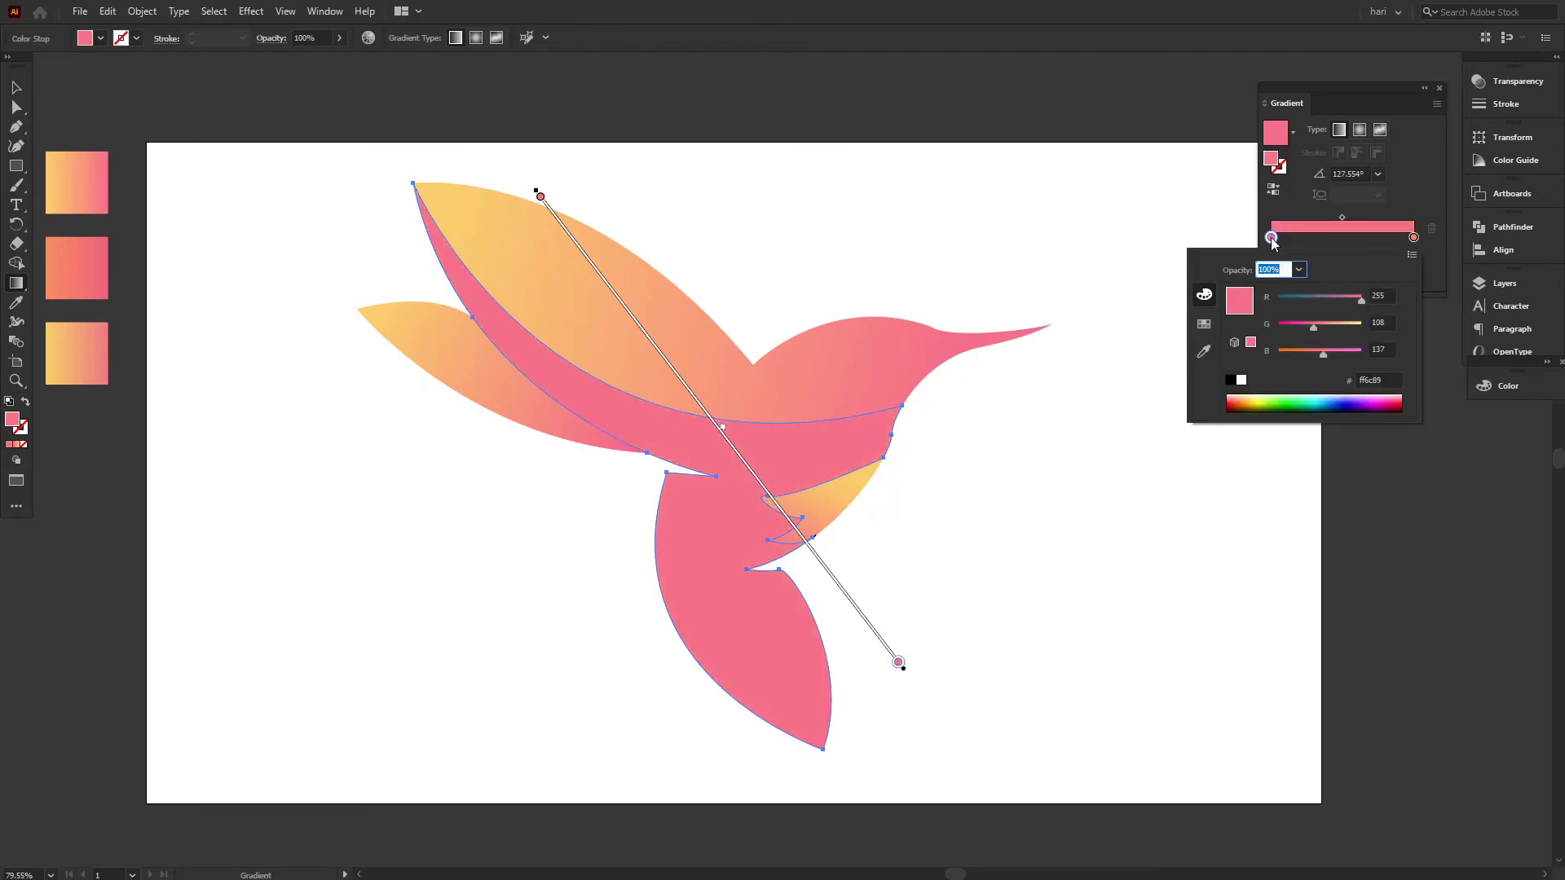
left_click(1176, 621)
key("ctrl")
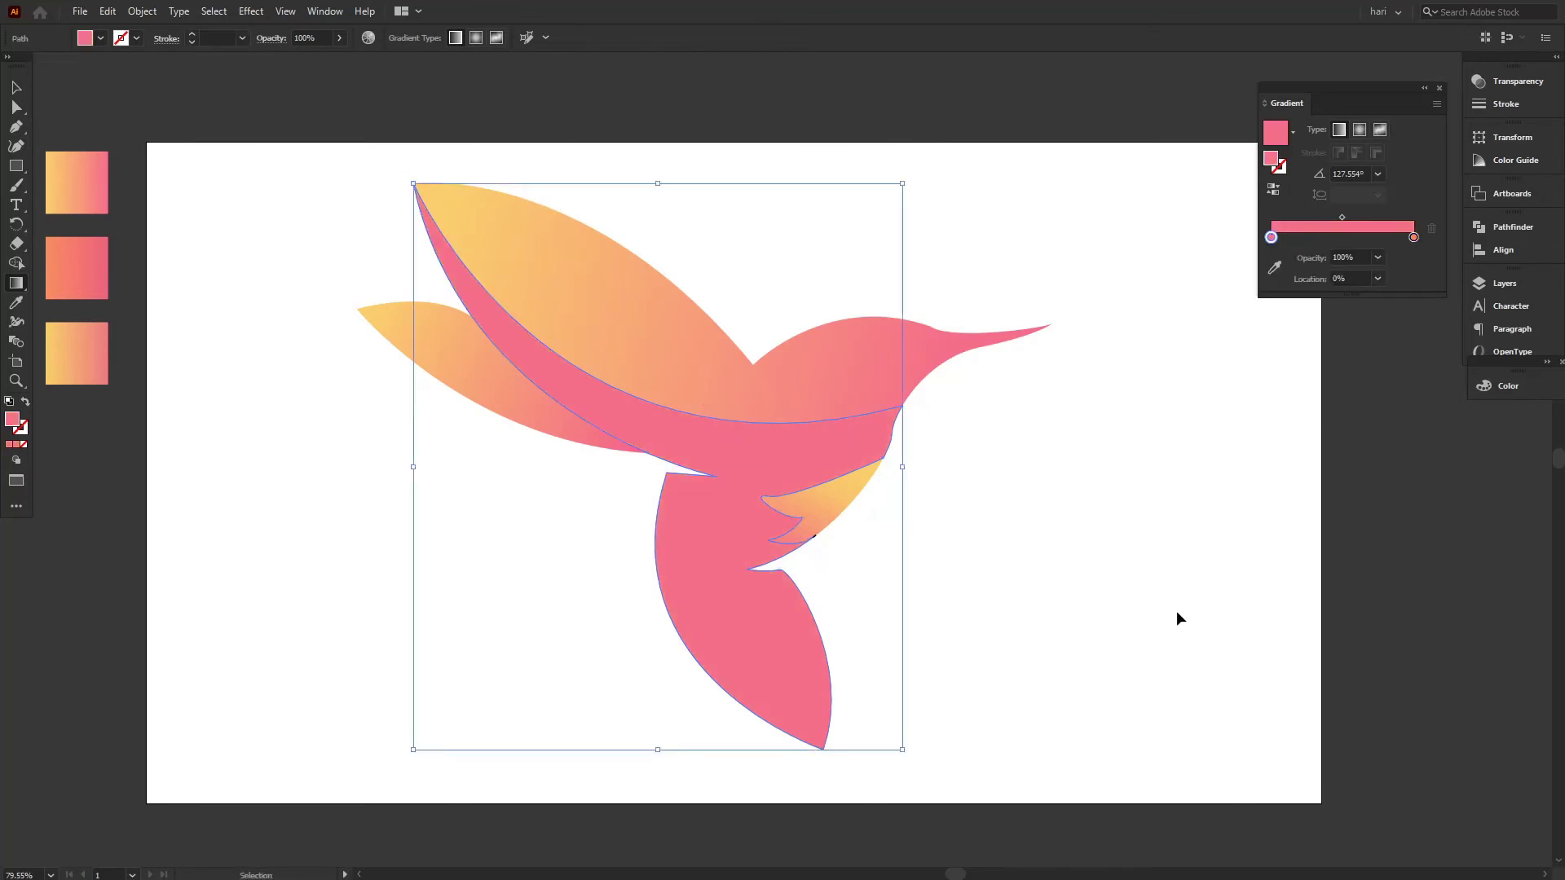
key("ctrl+z")
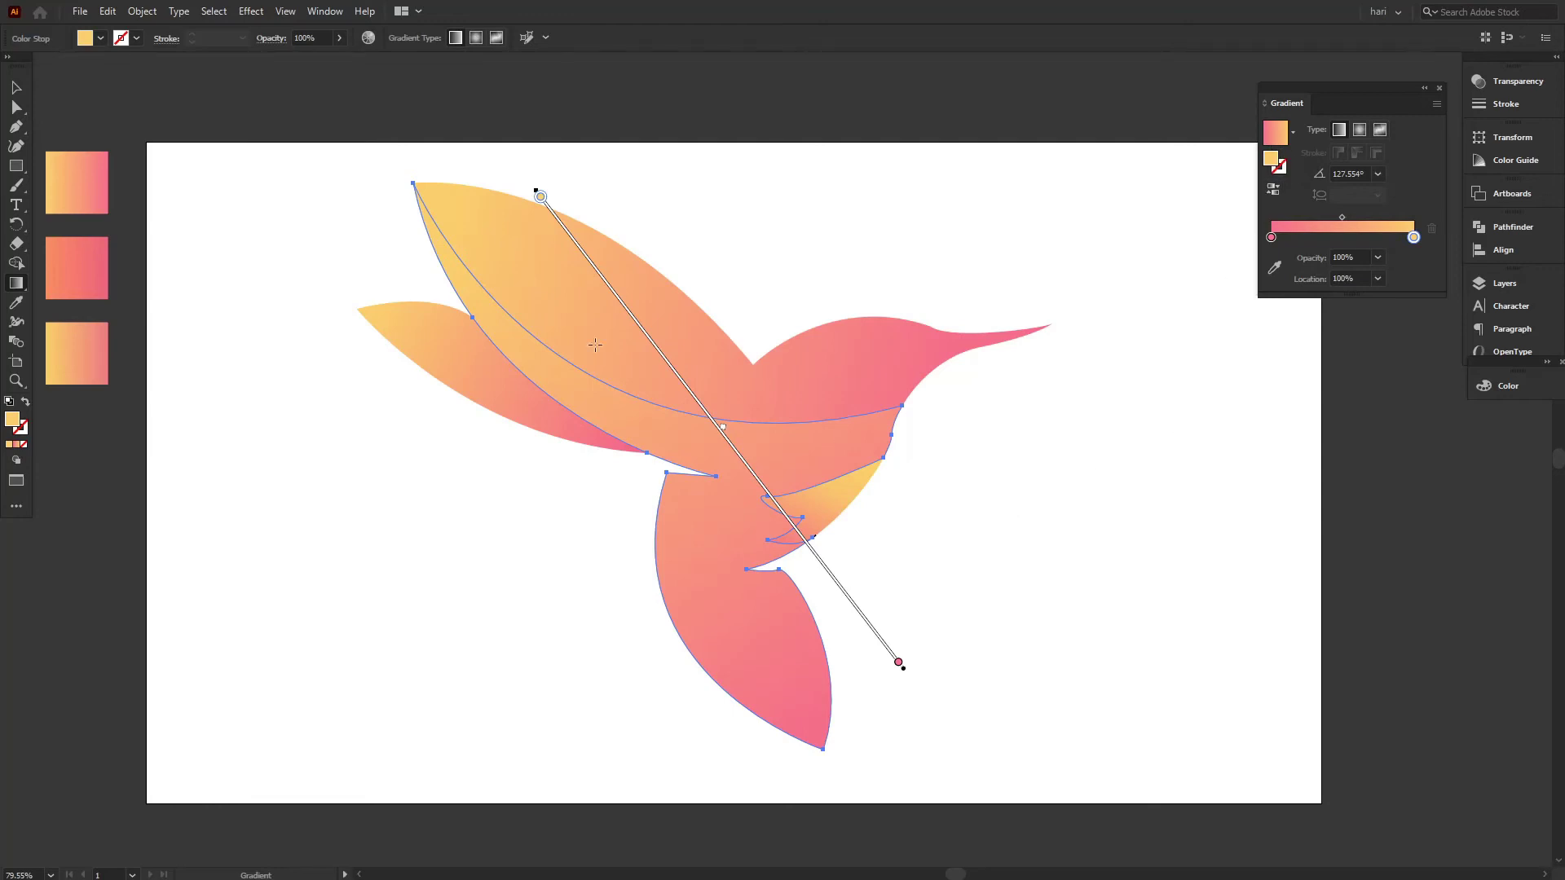
- Apply the third sample square's gradient to the small notched belly shape
left_click(16, 87)
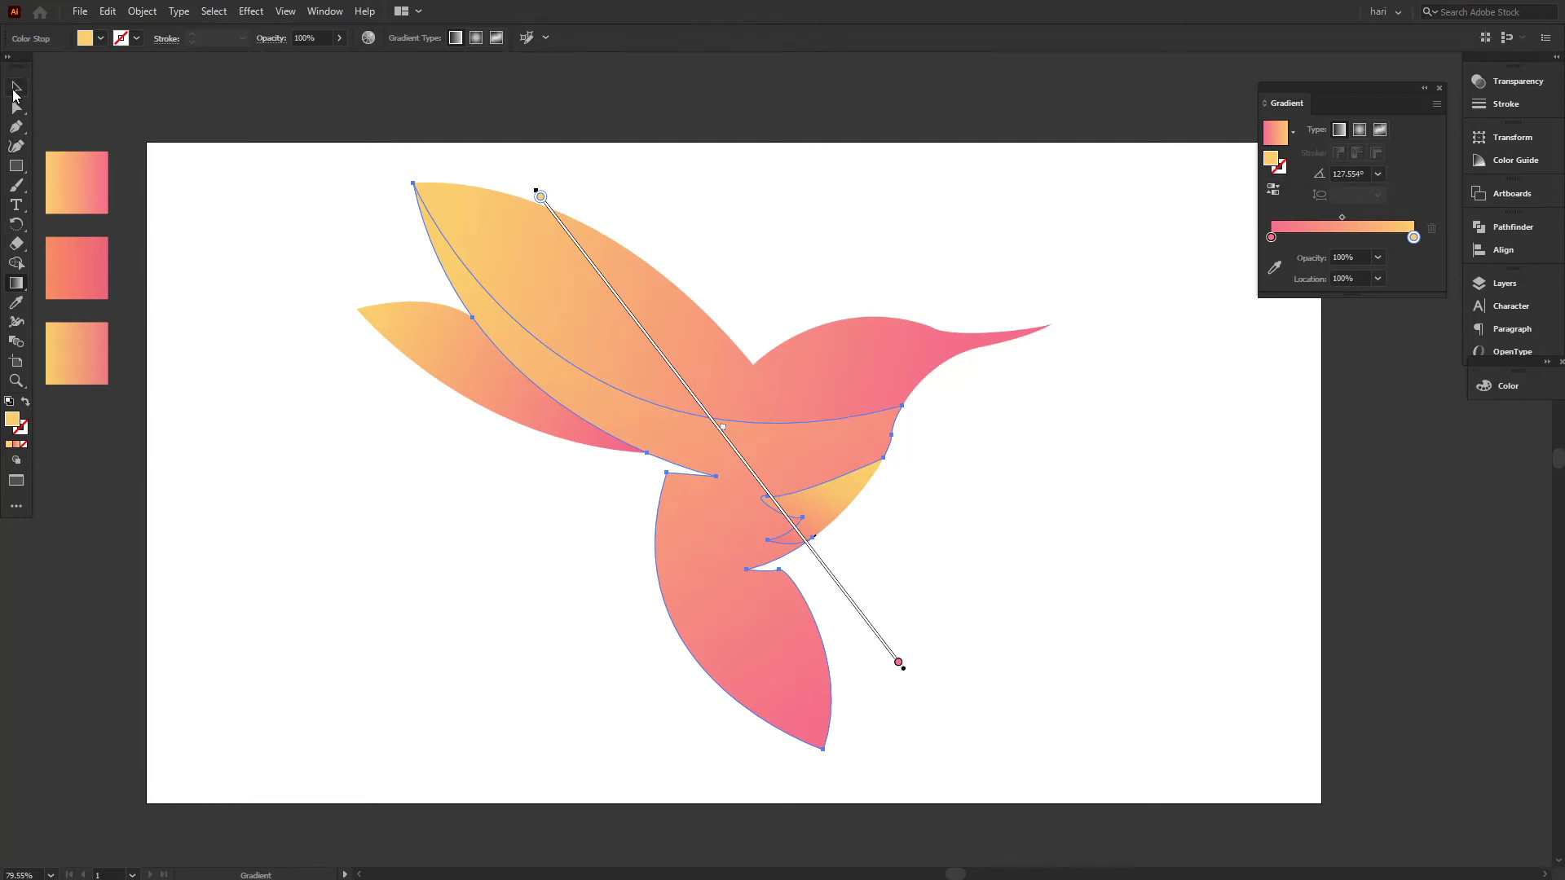
left_click(302, 238)
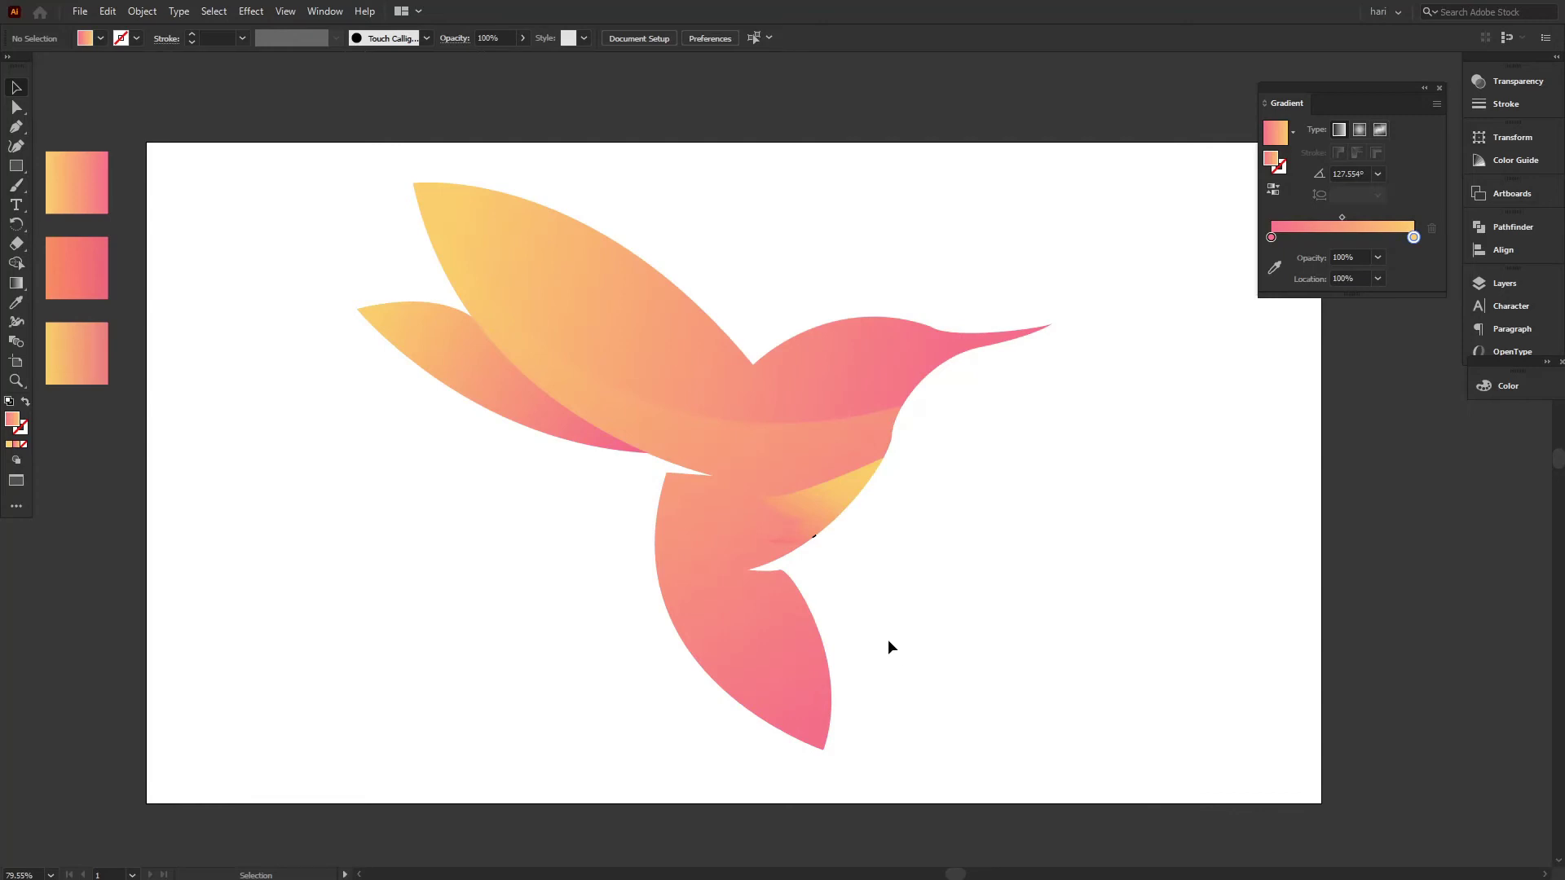
left_click(820, 487)
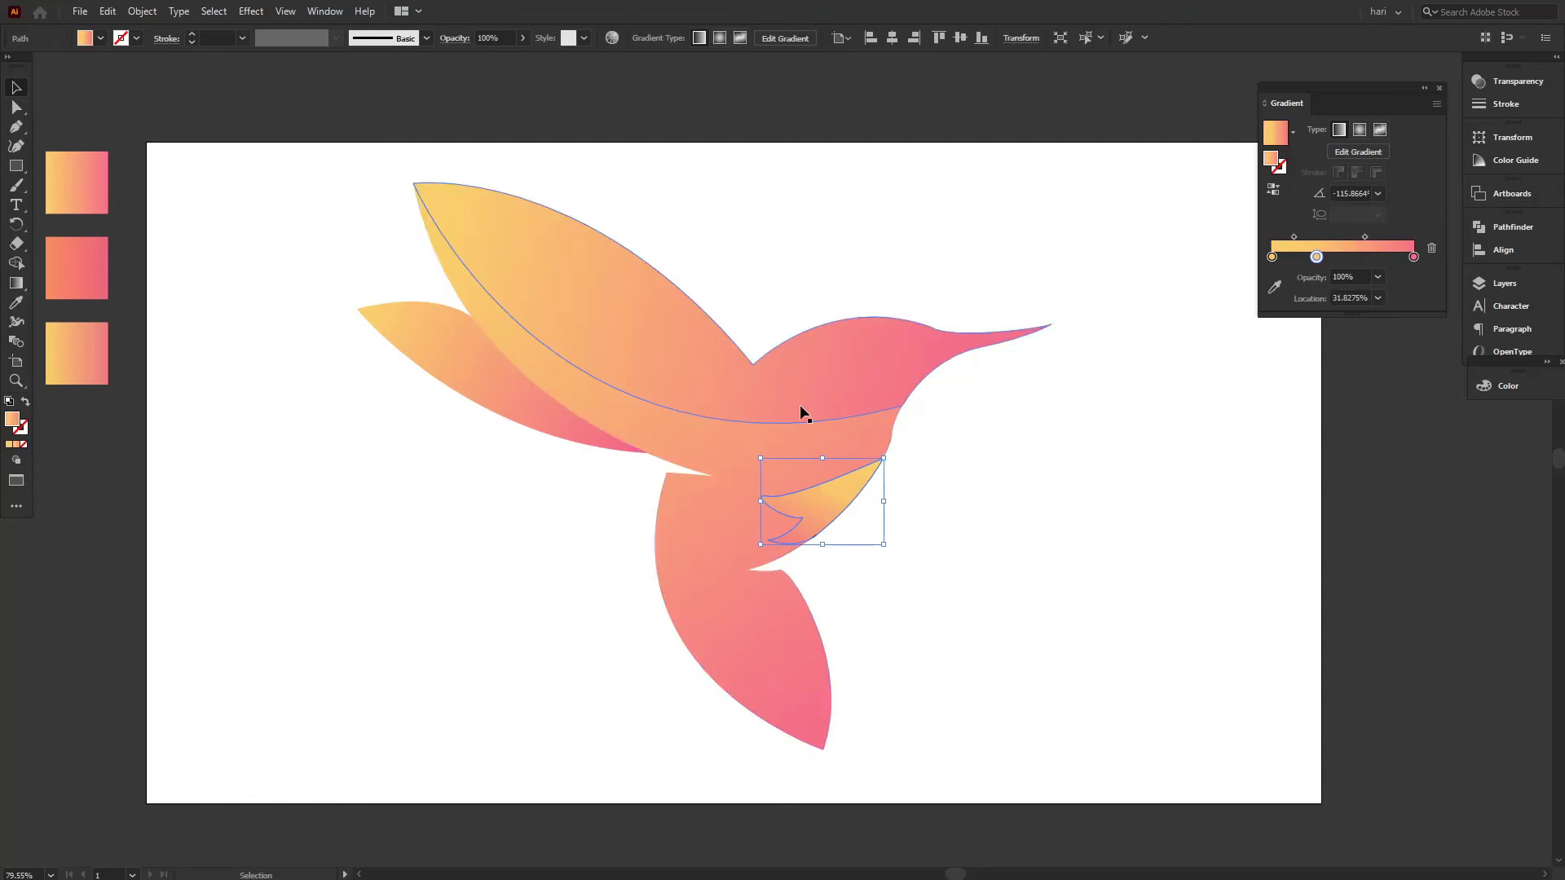
key("i")
left_click(84, 359)
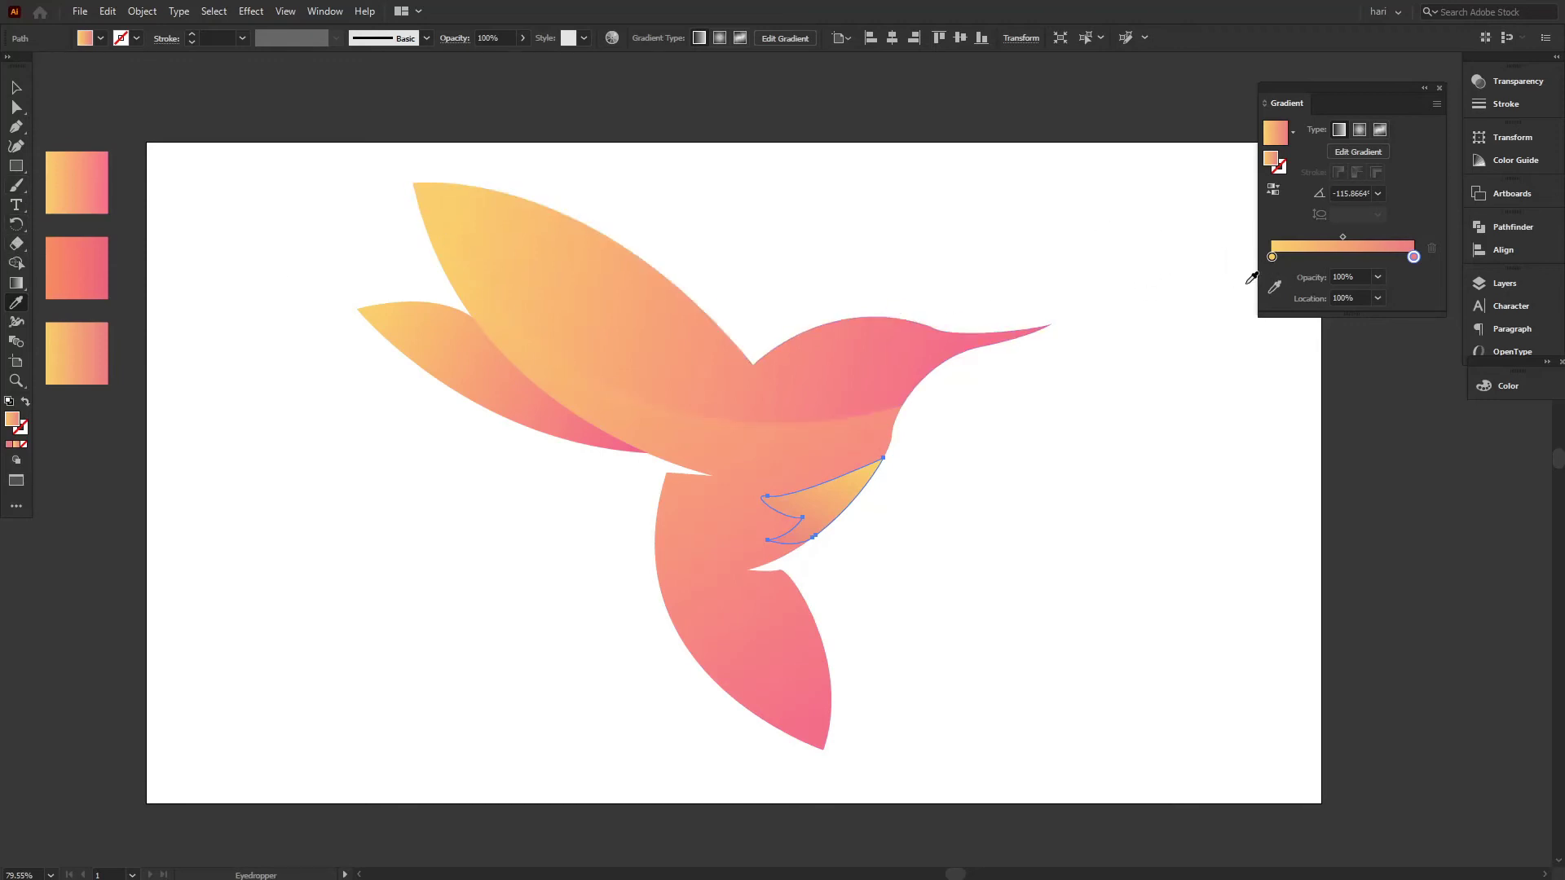
- Recolor the yellow stop of the notched belly shape's gradient with the yellow sampled from the large wing's tip
left_click(1271, 258)
left_click(1275, 287)
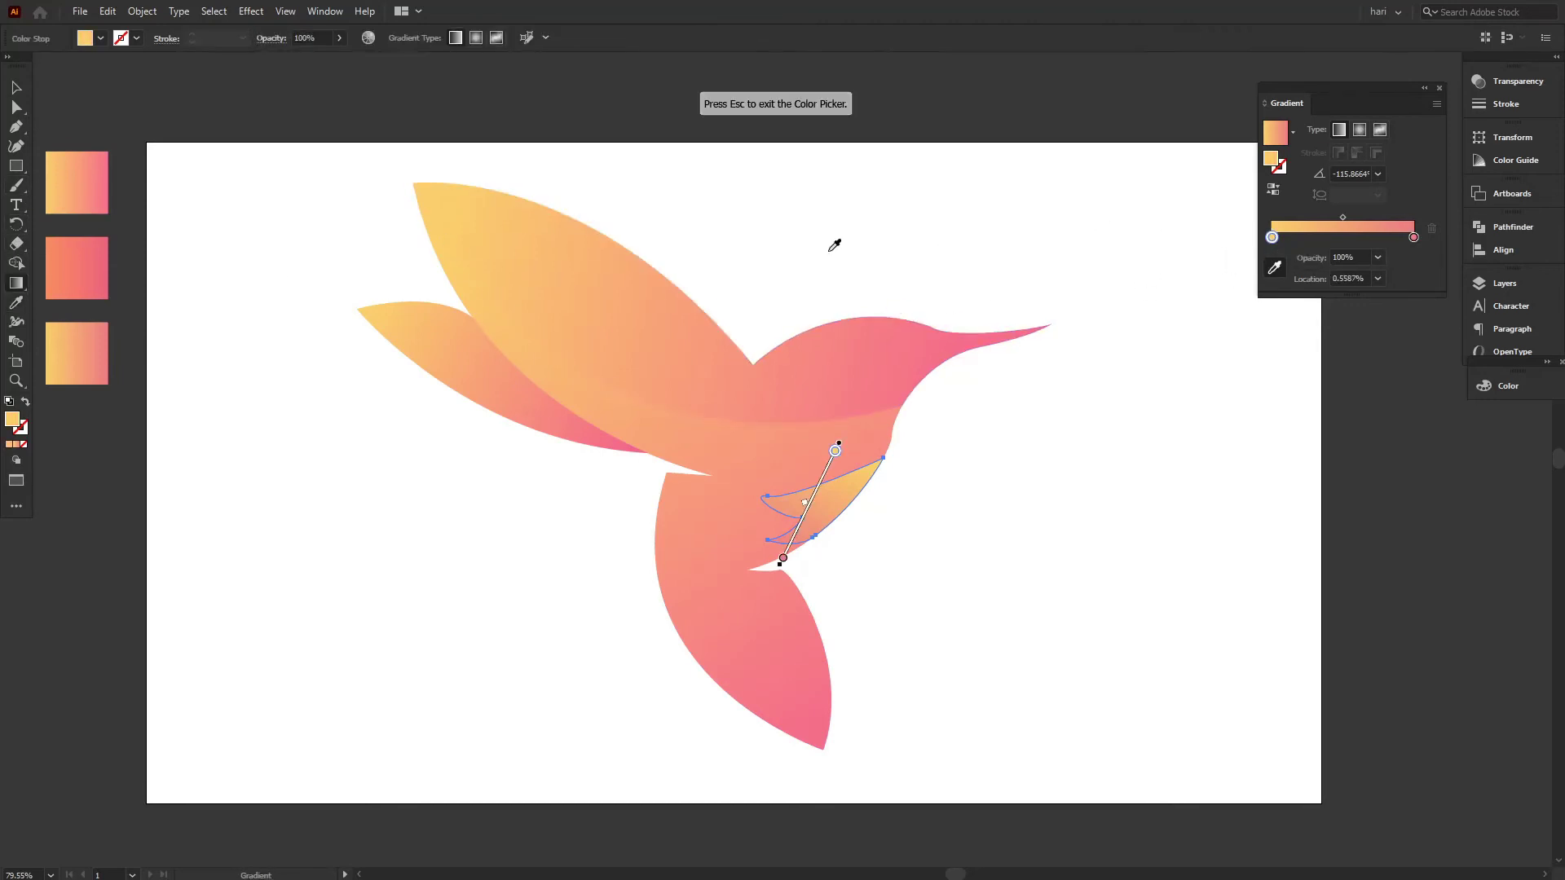
left_click(436, 190)
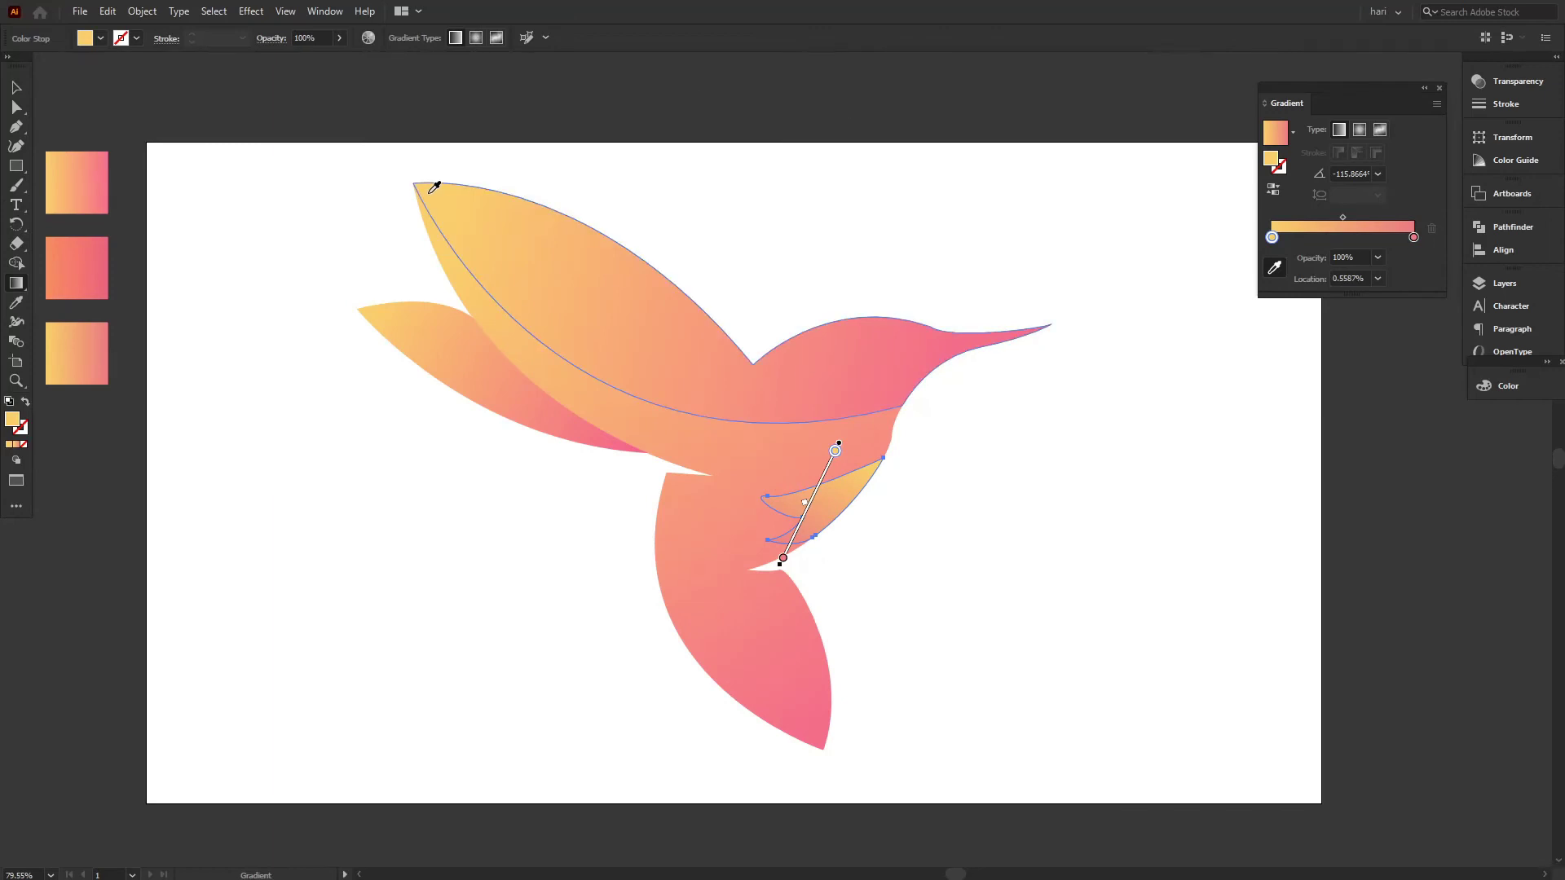
key("v")
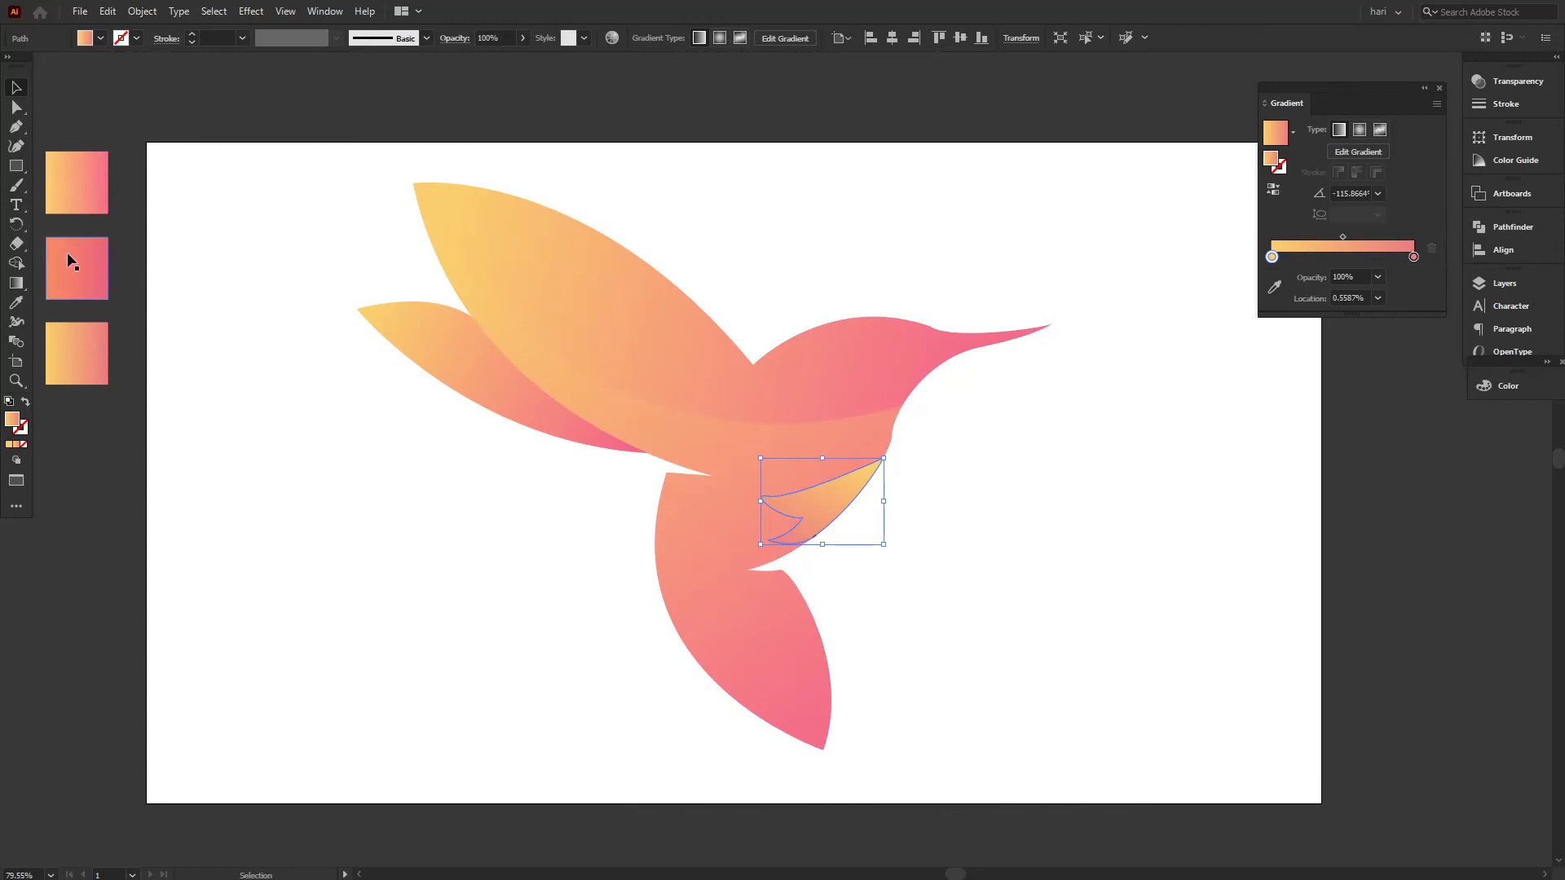
- Redraw the belly shape's gradient from its pointed upper tip down to the notched end, at about -149°, and deselect it
left_click(11, 285)
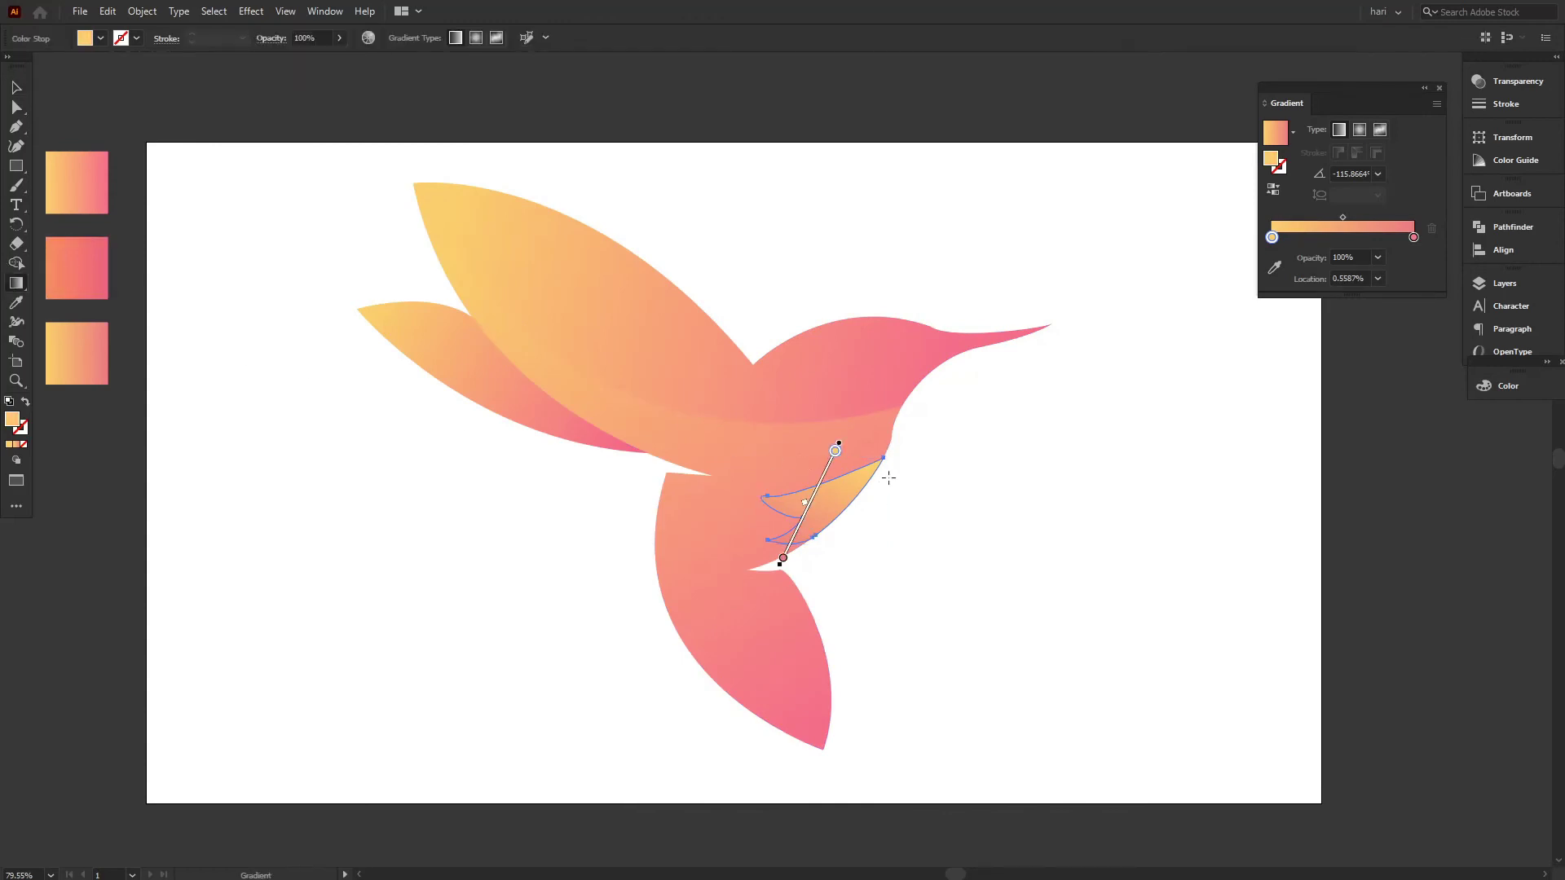
mouse_move(884, 472)
left_mouse_down()
mouse_move(684, 570)
mouse_move(760, 547)
mouse_move(760, 532)
left_mouse_up()
left_click(16, 87)
left_click(209, 207)
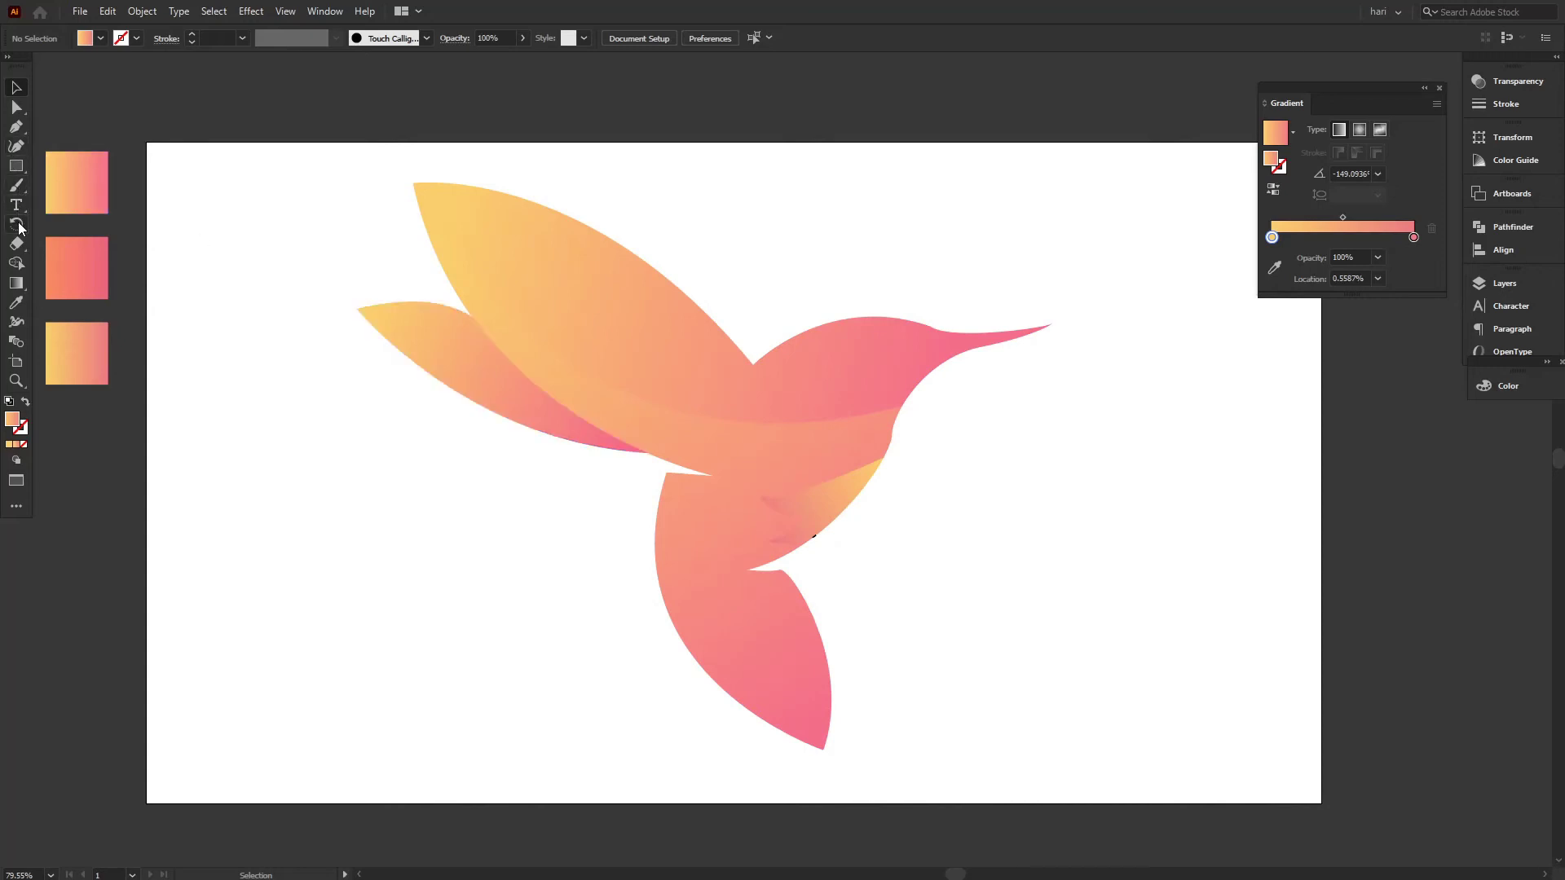
- Draw a closed Pen shape that curves along the small wing from its tip to its base and encloses the area below
left_click(17, 128)
left_click(358, 309)
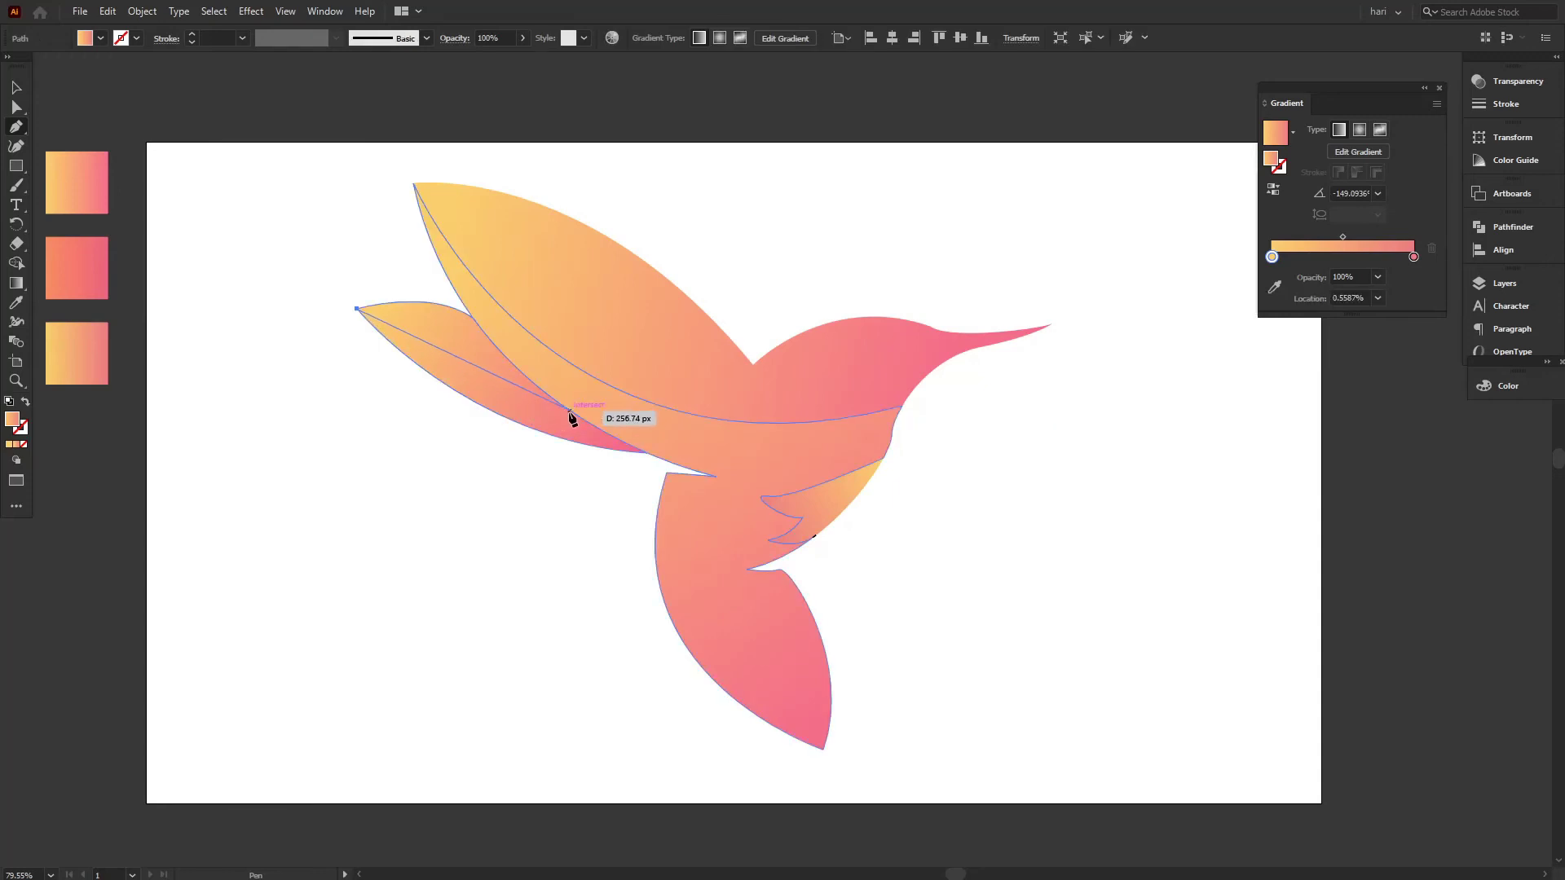
left_click_drag(611, 436, 722, 439)
left_click_drag(611, 436, 655, 446)
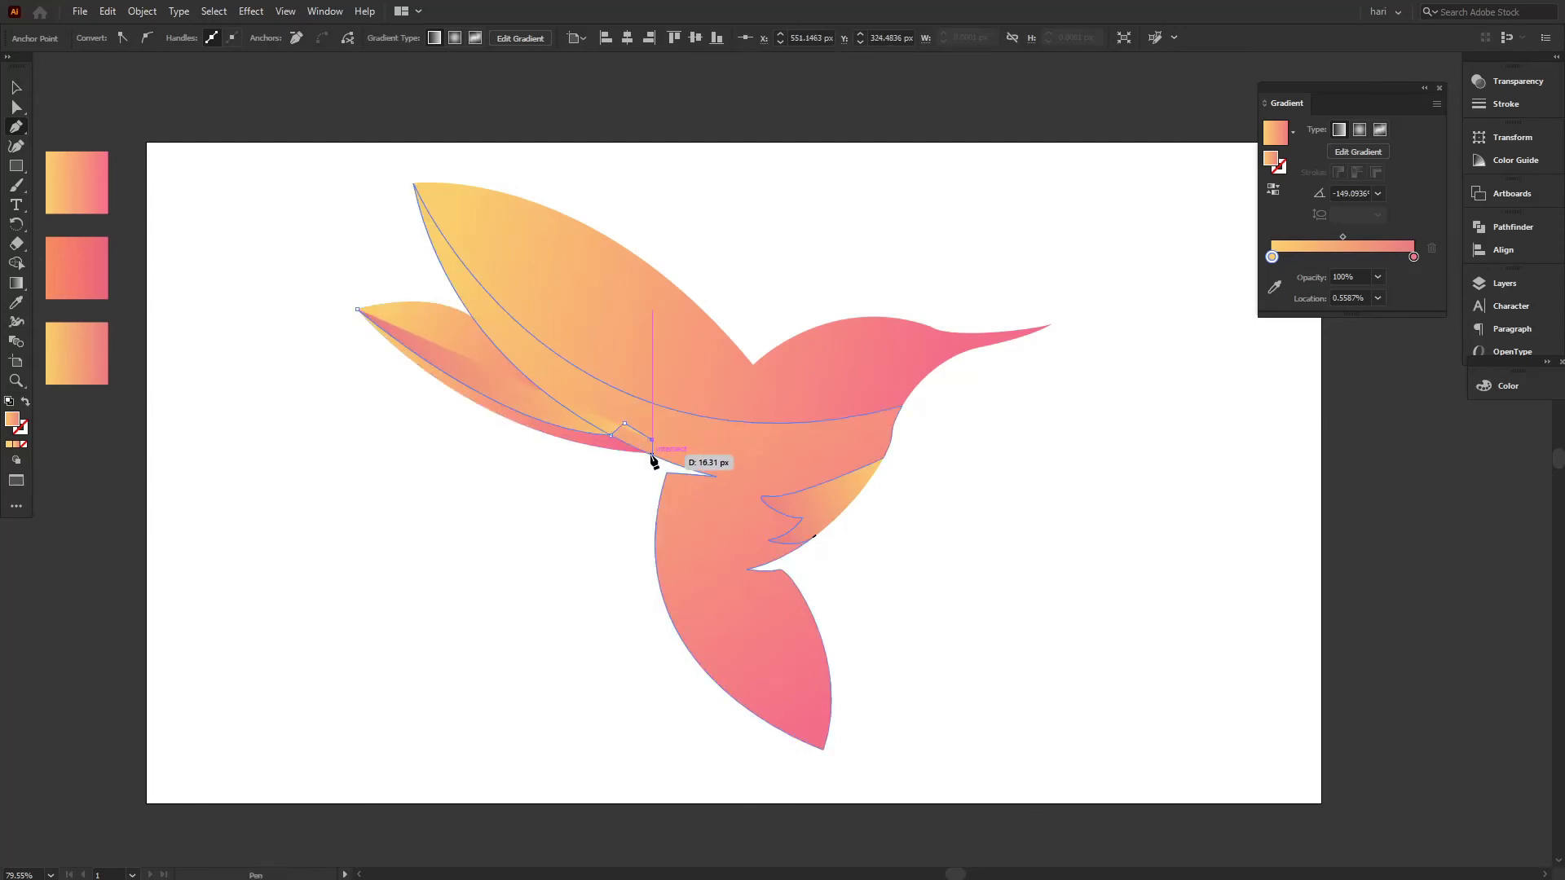
left_click(647, 453)
left_click(609, 492)
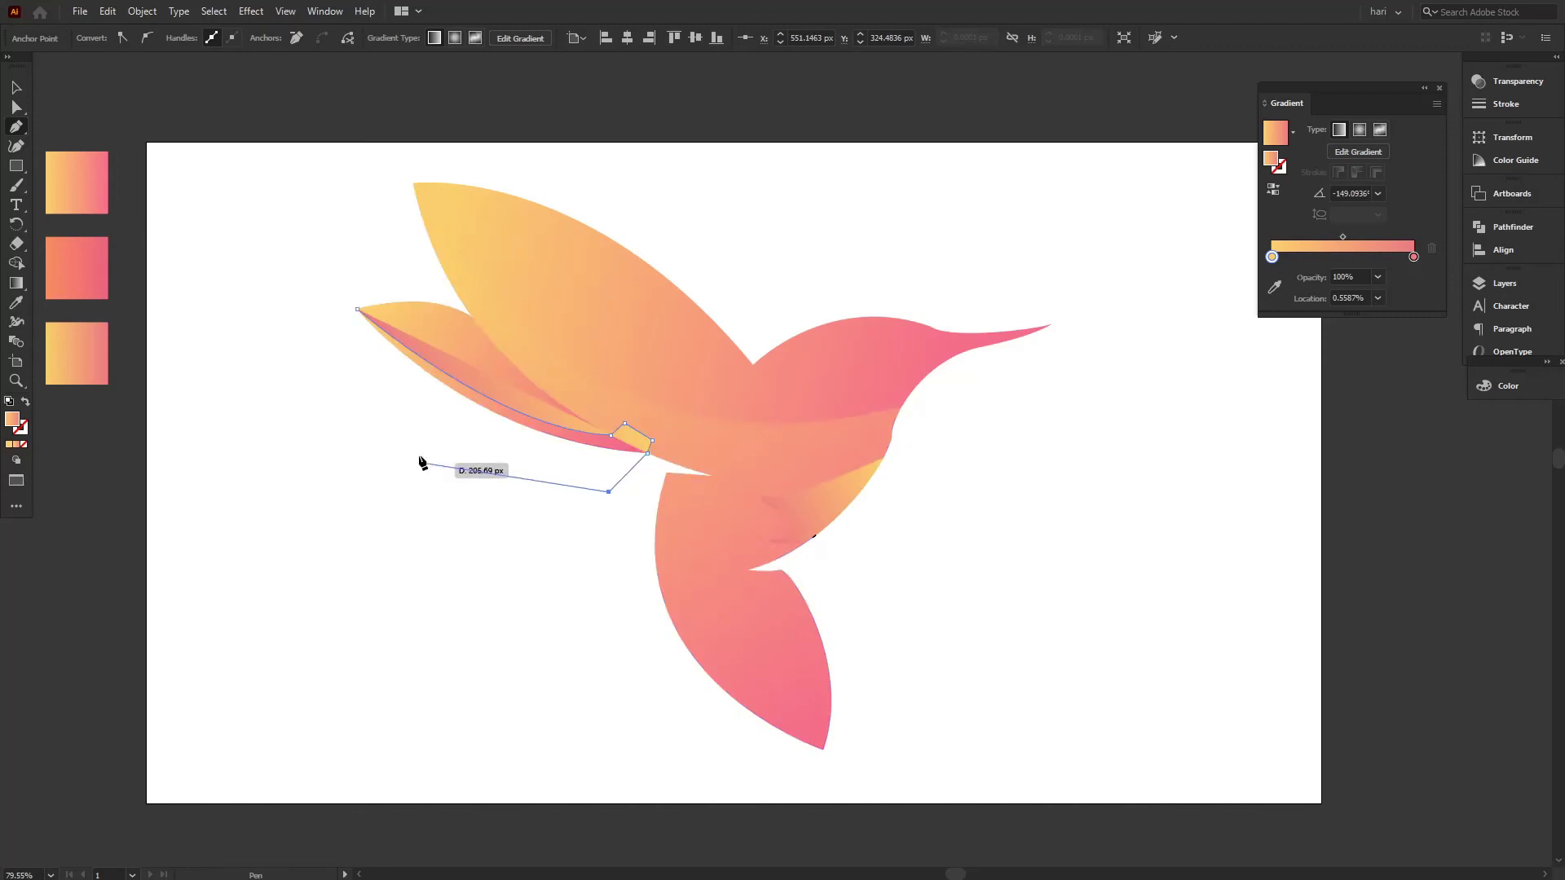
left_click(418, 453)
left_click(358, 310)
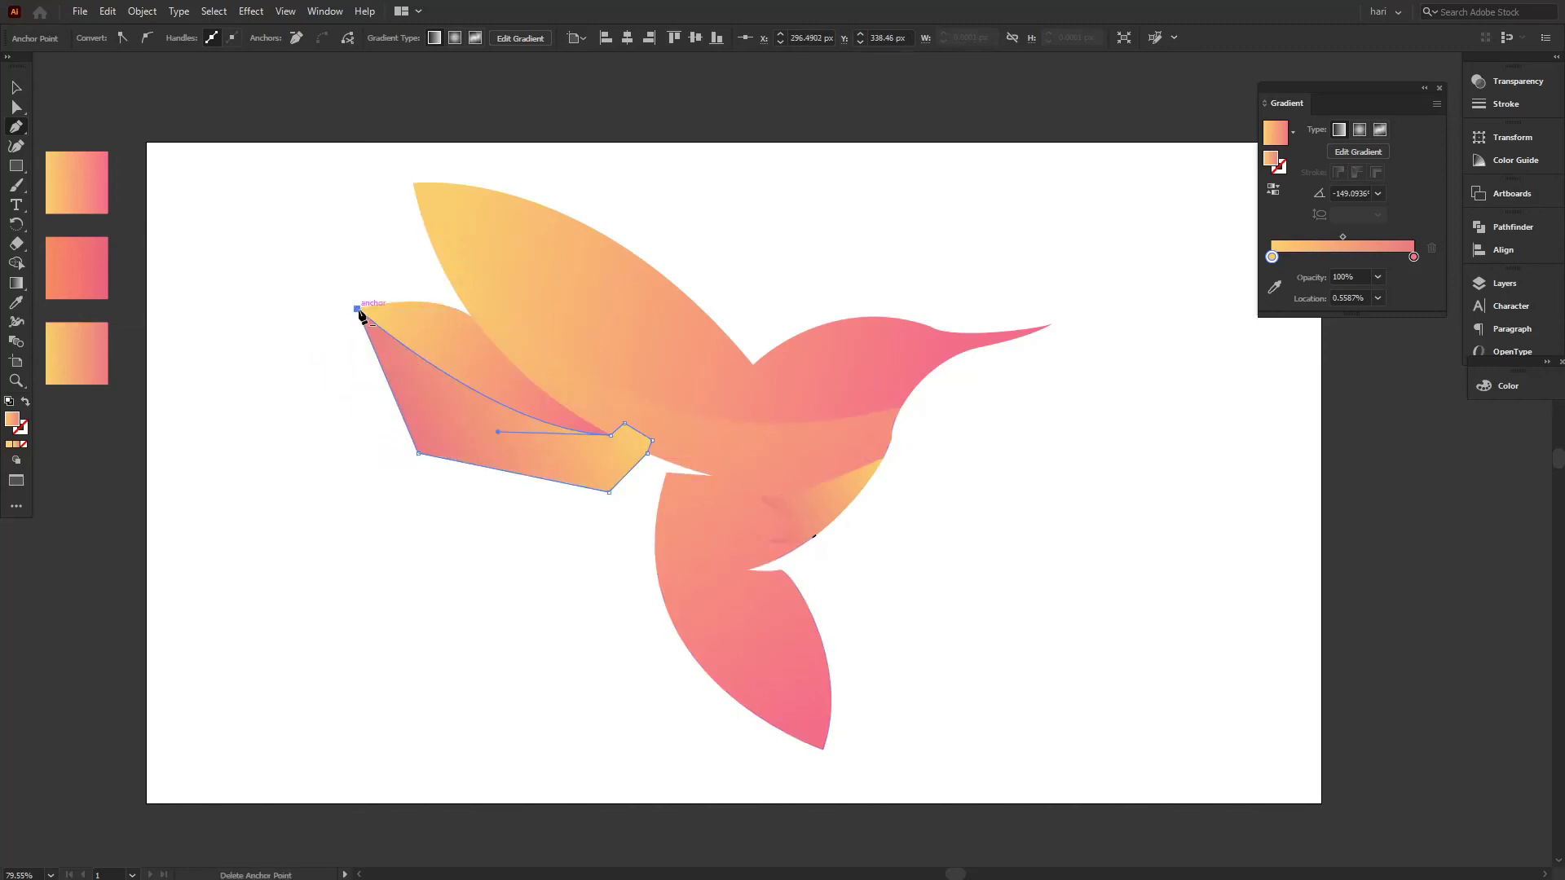
- Hide the lower body and tail shape so the small wing can be worked on separately
left_click(15, 87)
left_click_drag(199, 252, 502, 378)
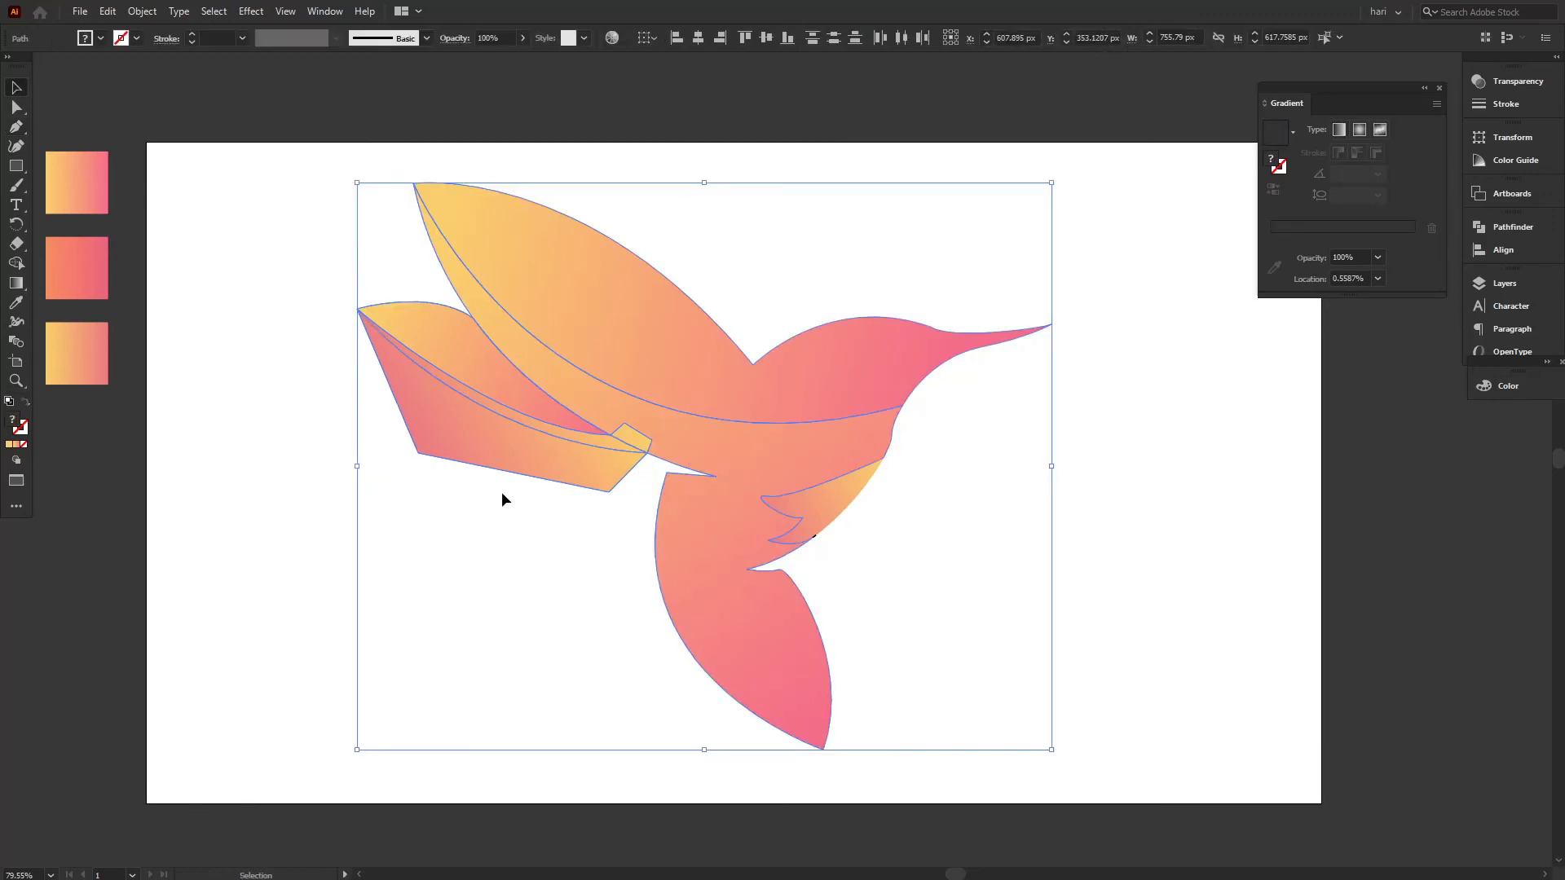
left_click(300, 572)
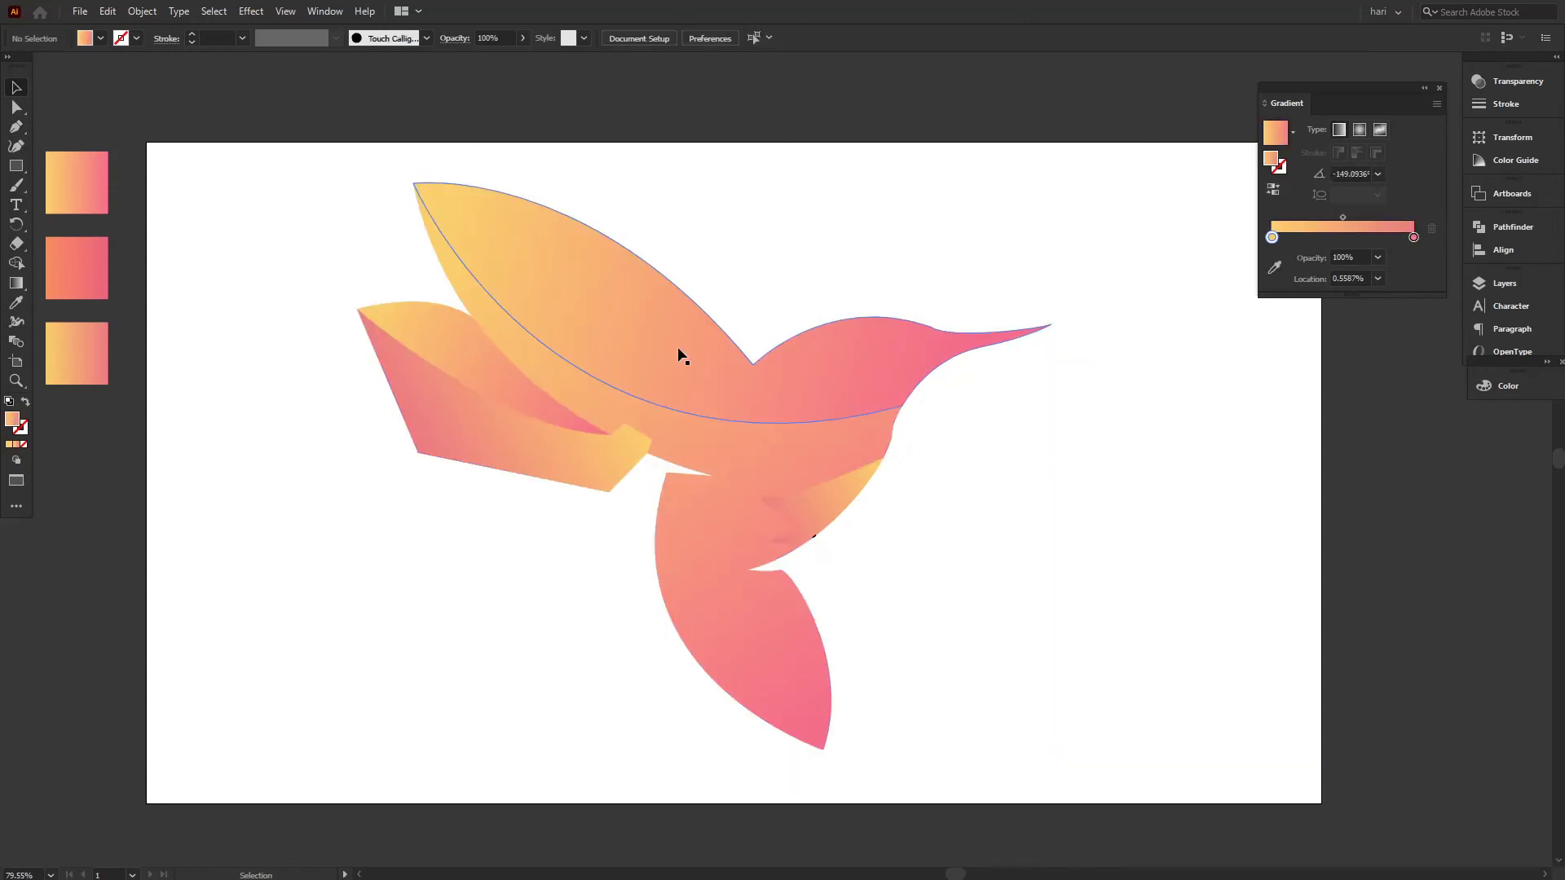
left_click(699, 441)
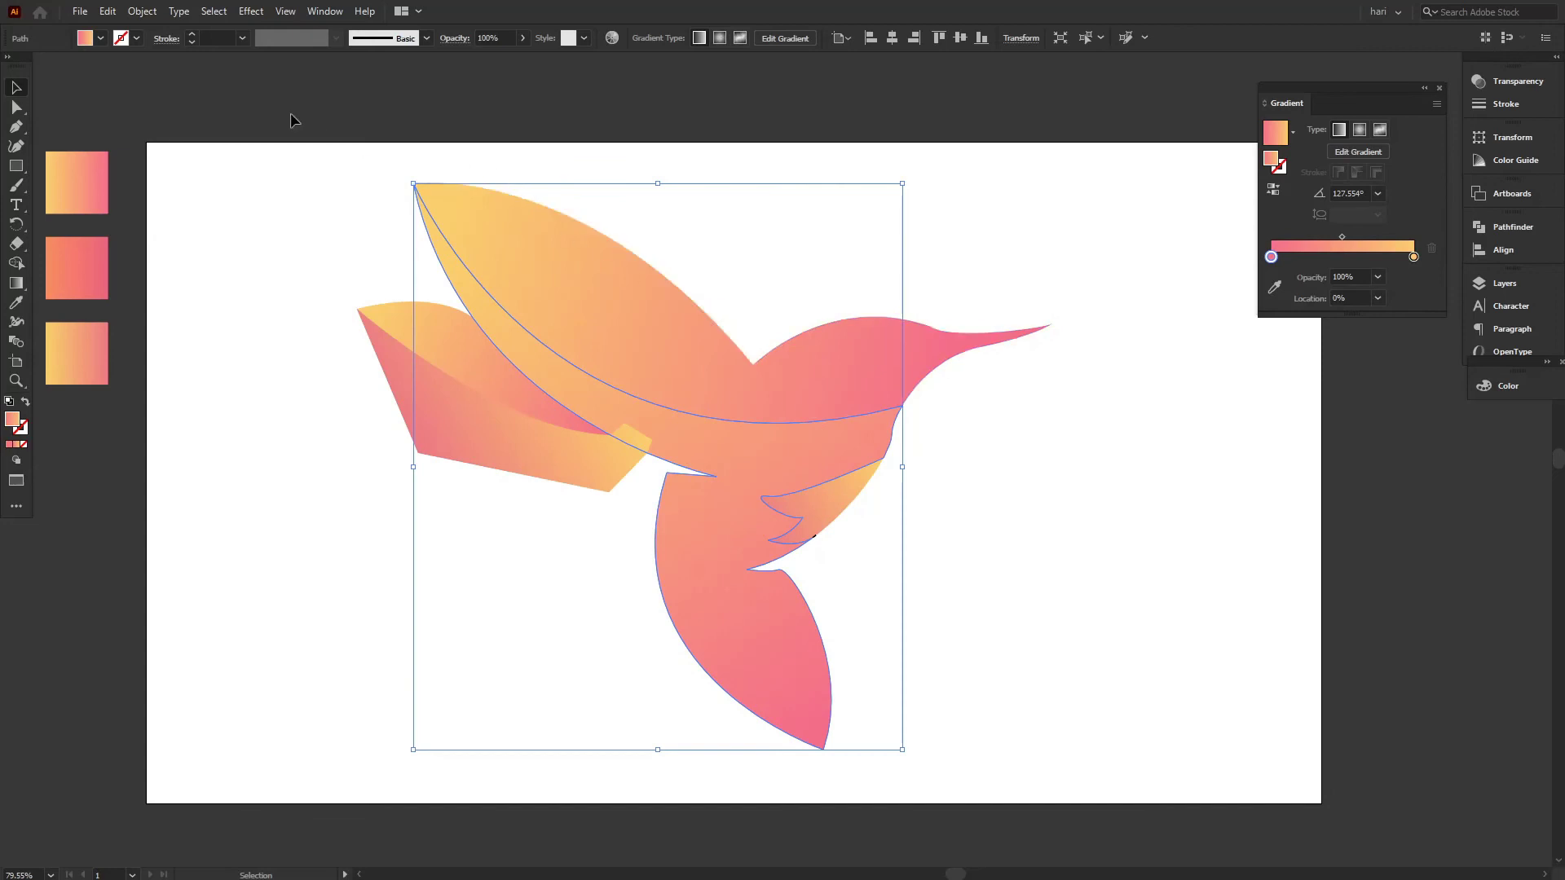
left_click(143, 13)
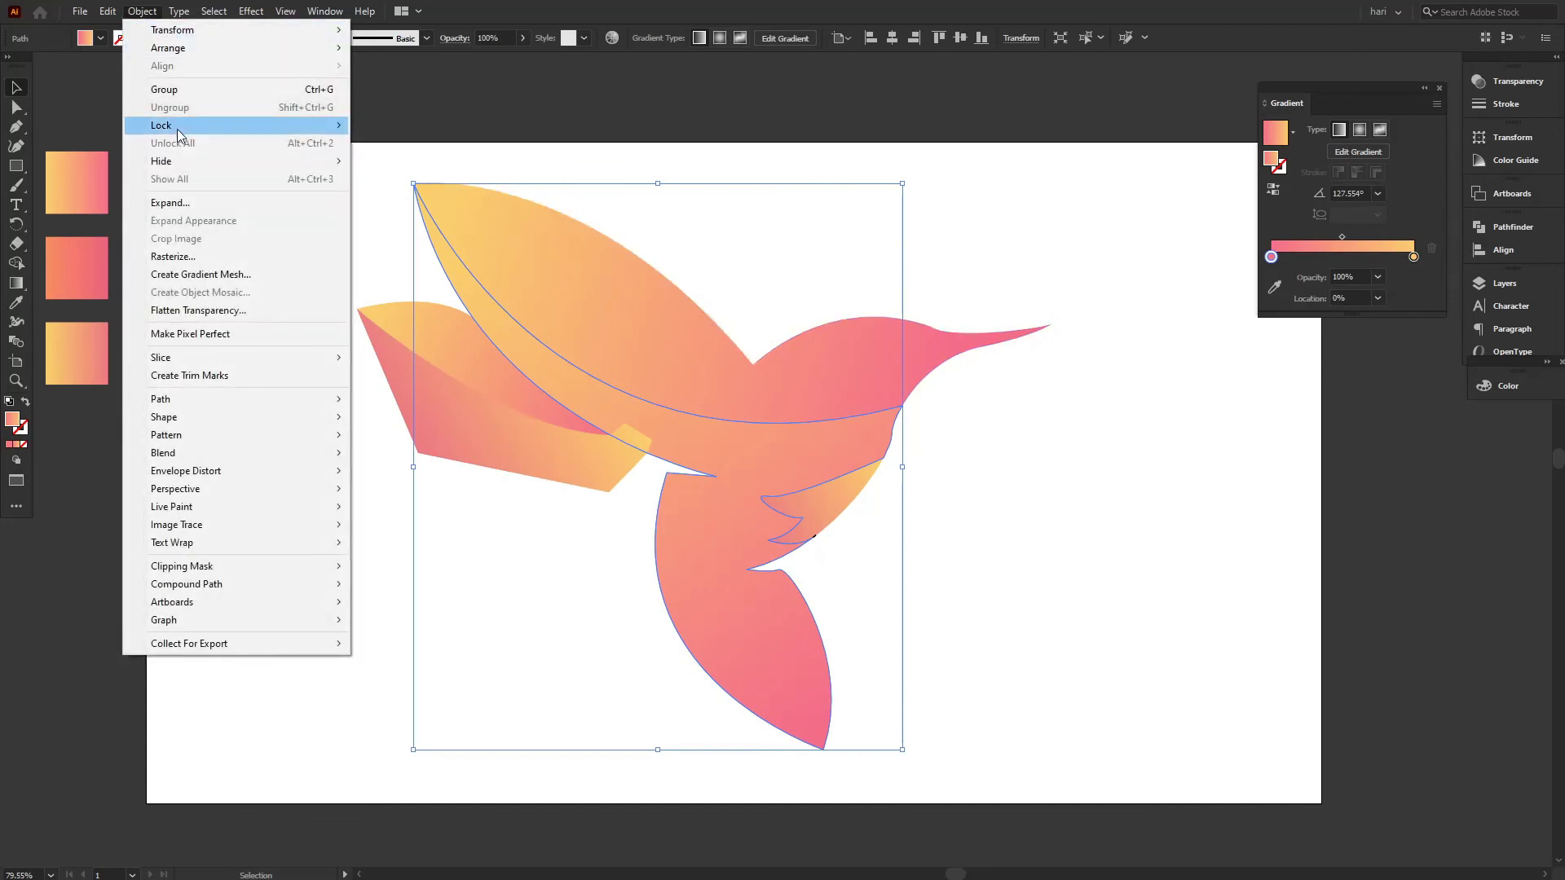
mouse_move(177, 163)
left_click(391, 161)
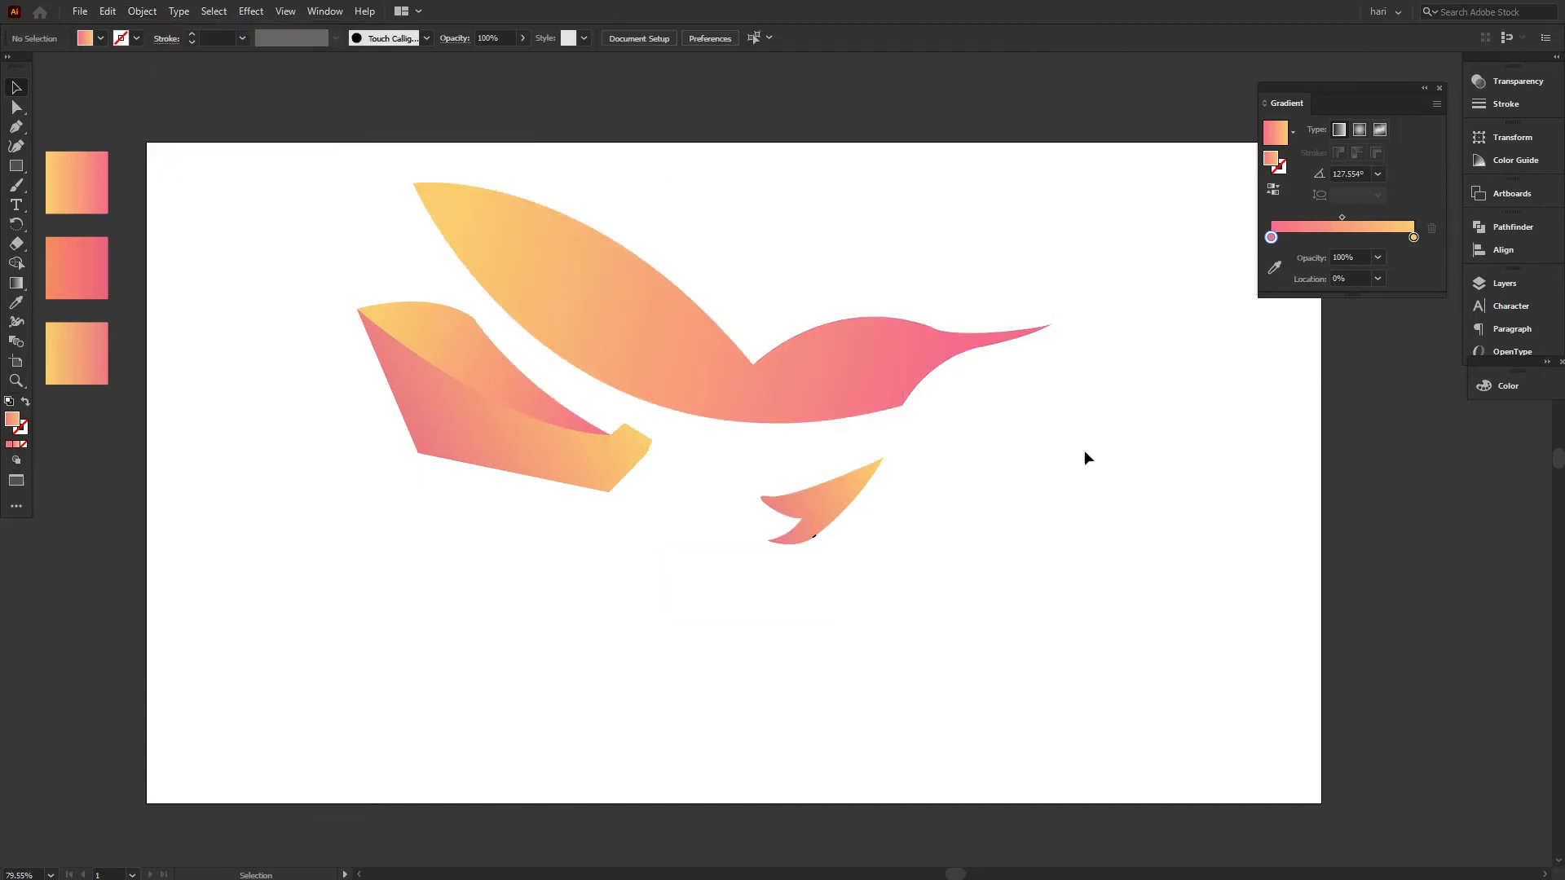
- Divide the small wing and the overlapping Pen shape into separate regions with the Shape Builder
left_click_drag(286, 280, 457, 412)
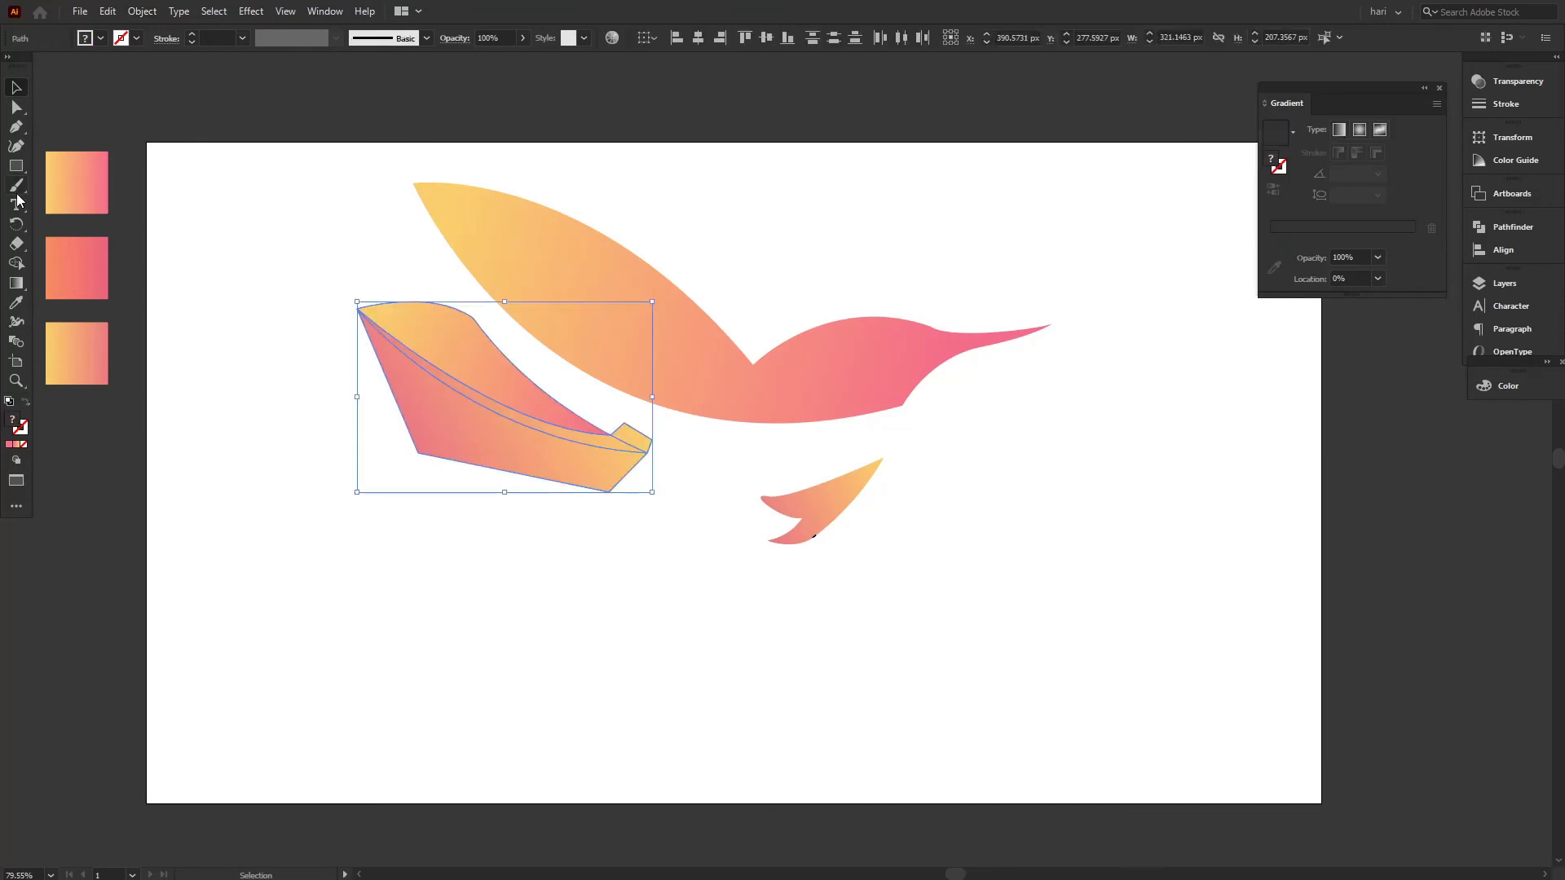
left_click(16, 263)
left_click(479, 445)
left_click(639, 443)
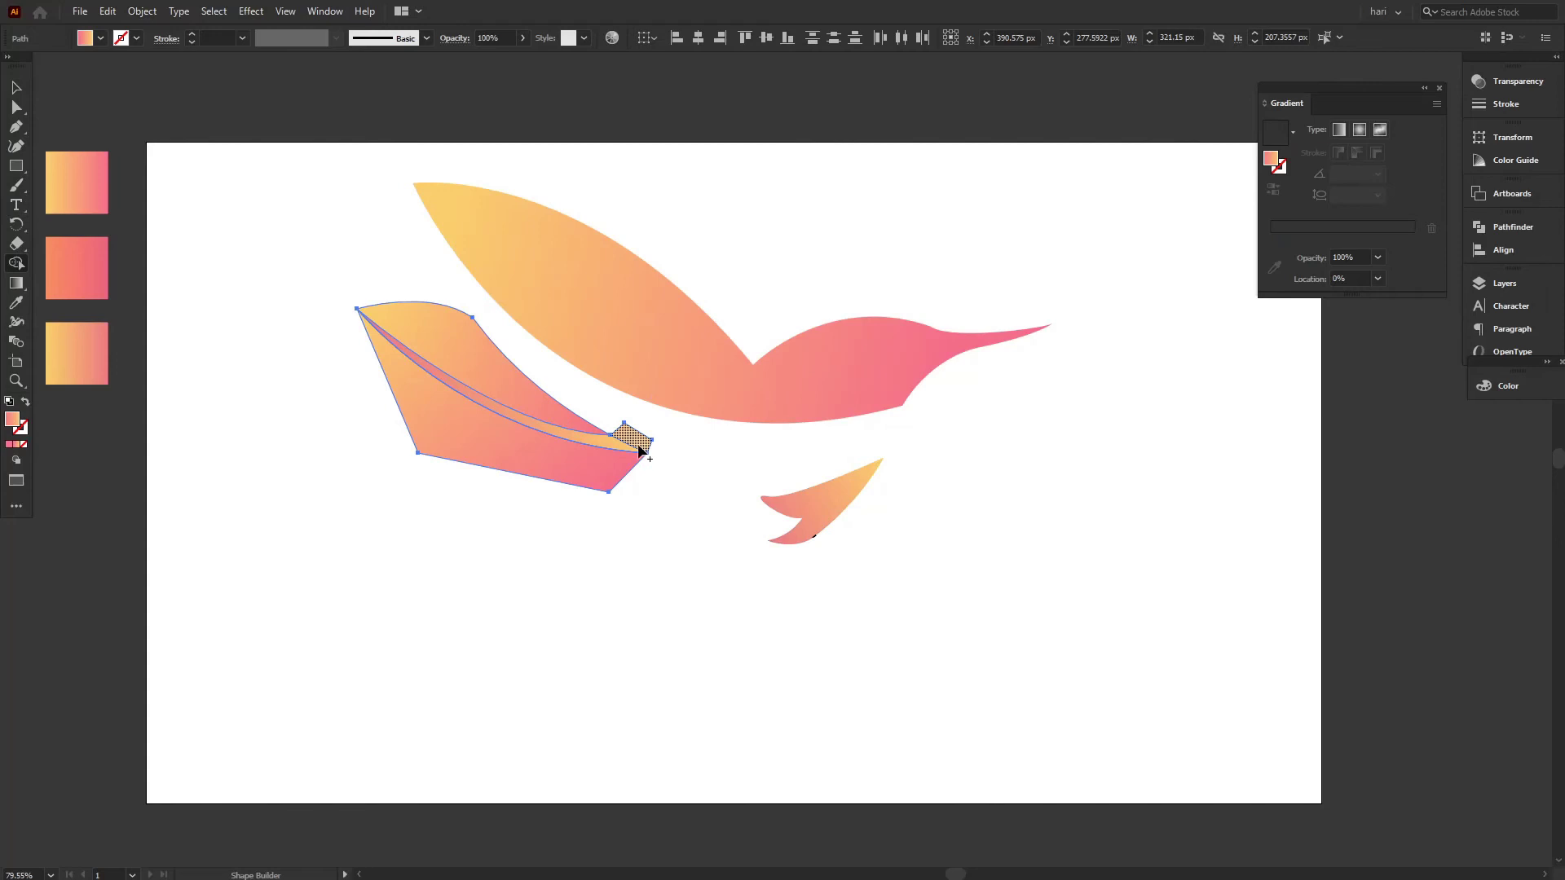
left_click(495, 387)
- Delete the leftover pieces outside the small wing, below its lower edge and at its base
left_click(16, 87)
left_click(384, 383)
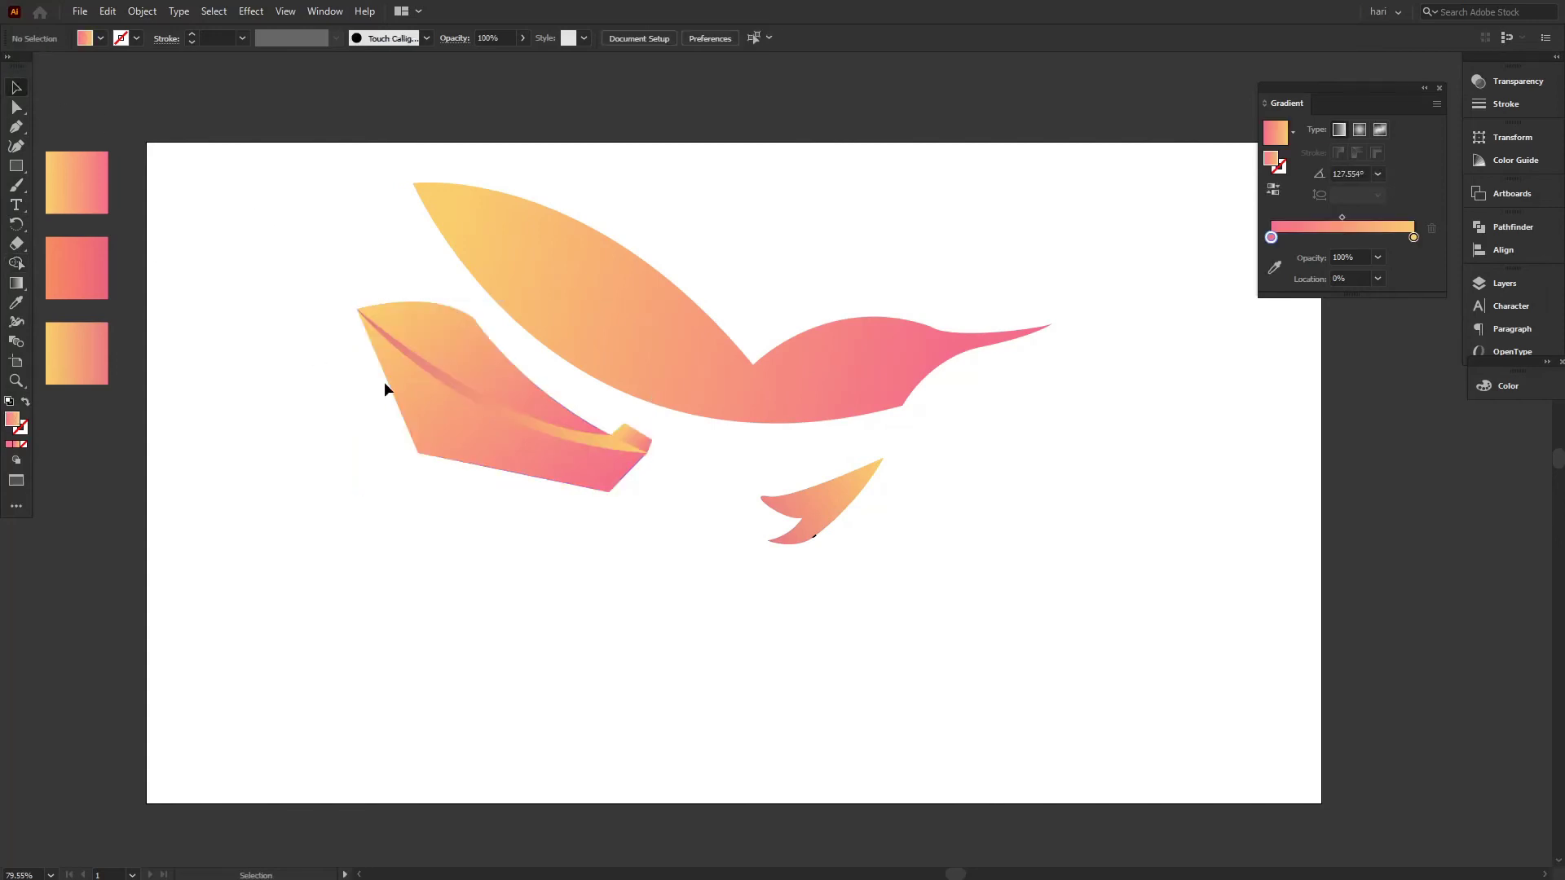
left_click(433, 405)
key("Delete")
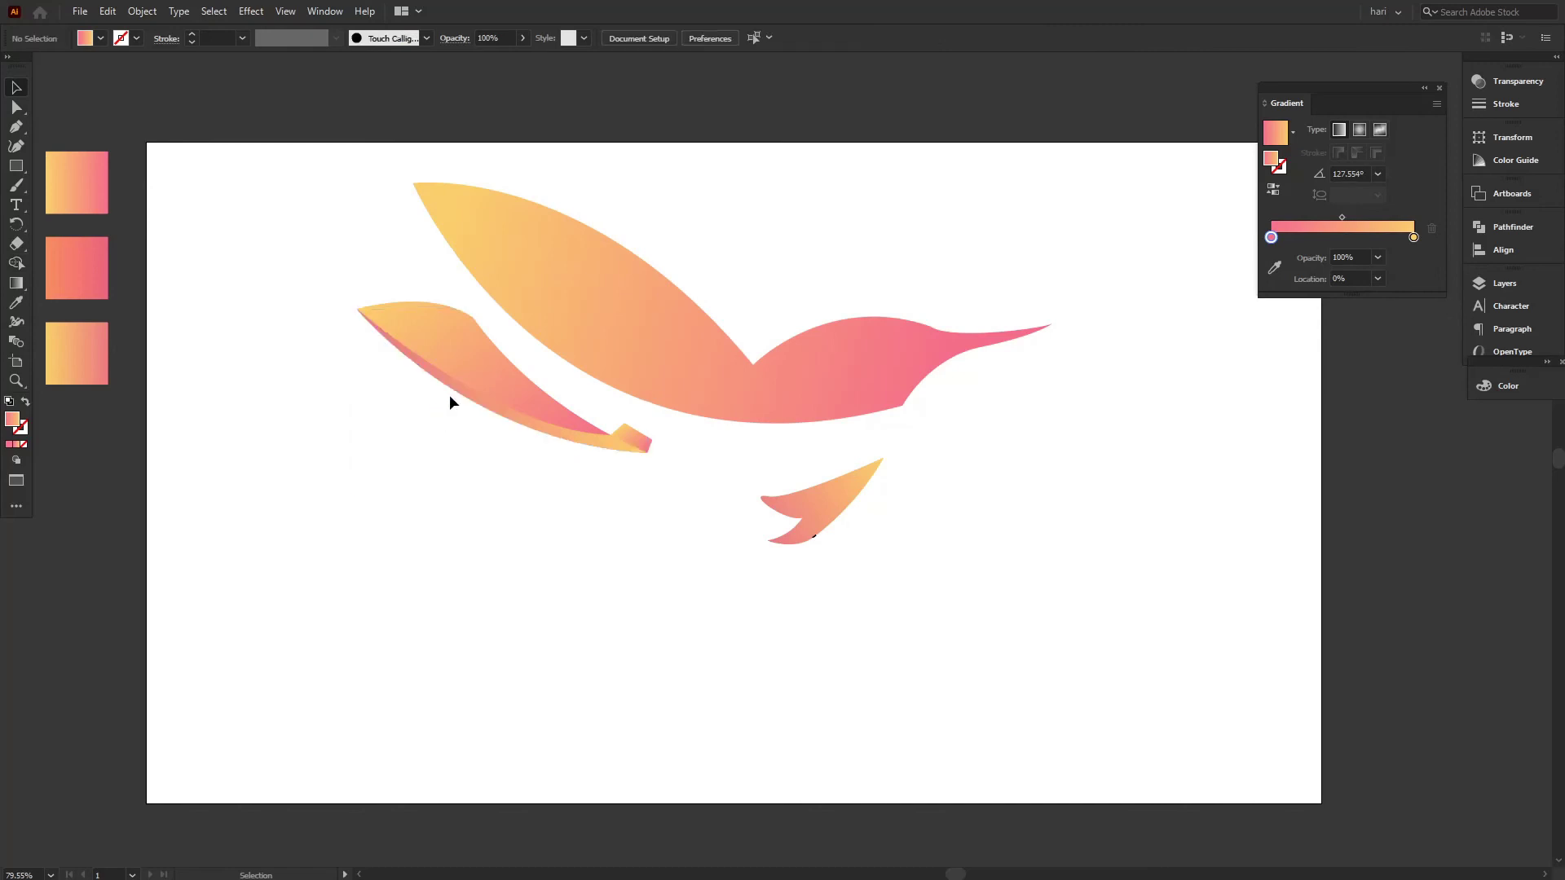
left_click(643, 448)
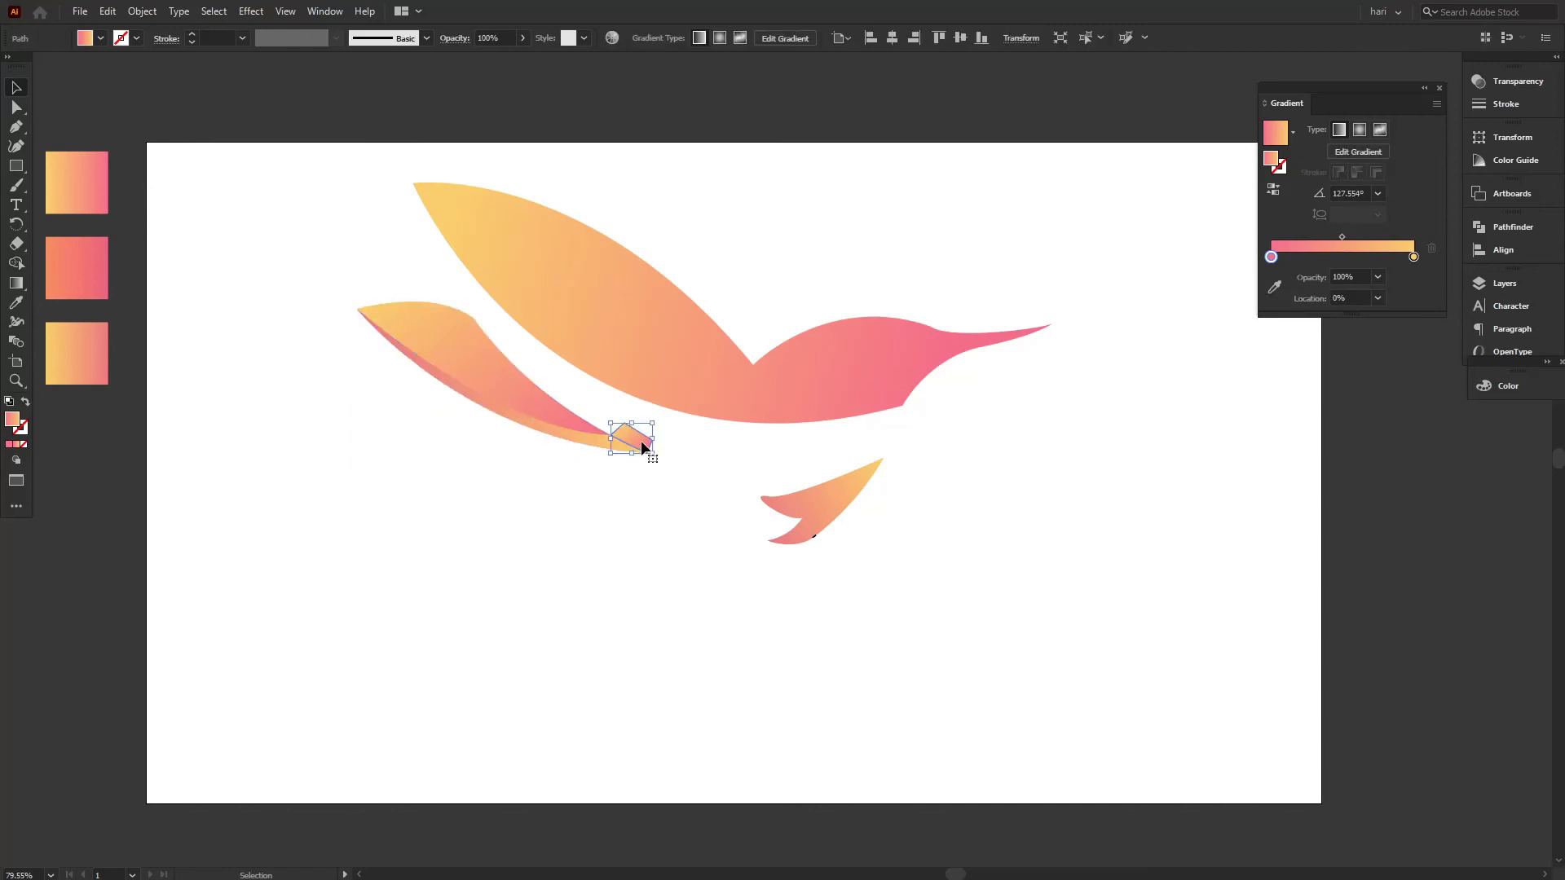
key("Delete")
- Set the opacity of the narrow strip along the small wing's lower edge to 67% and deselect it
left_click(613, 449)
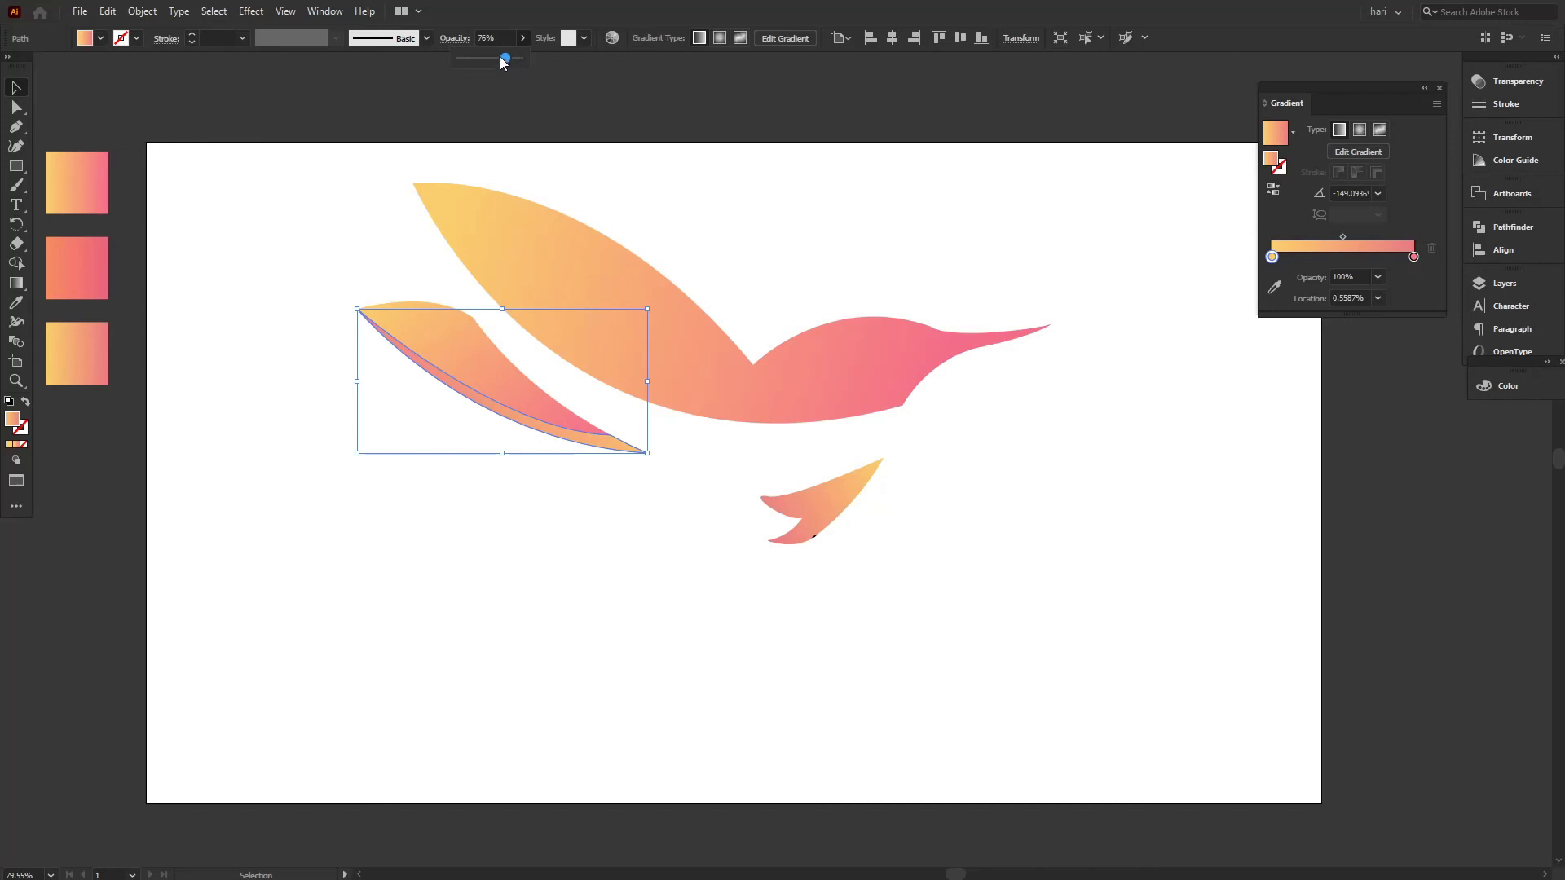
left_click_drag(501, 58, 494, 59)
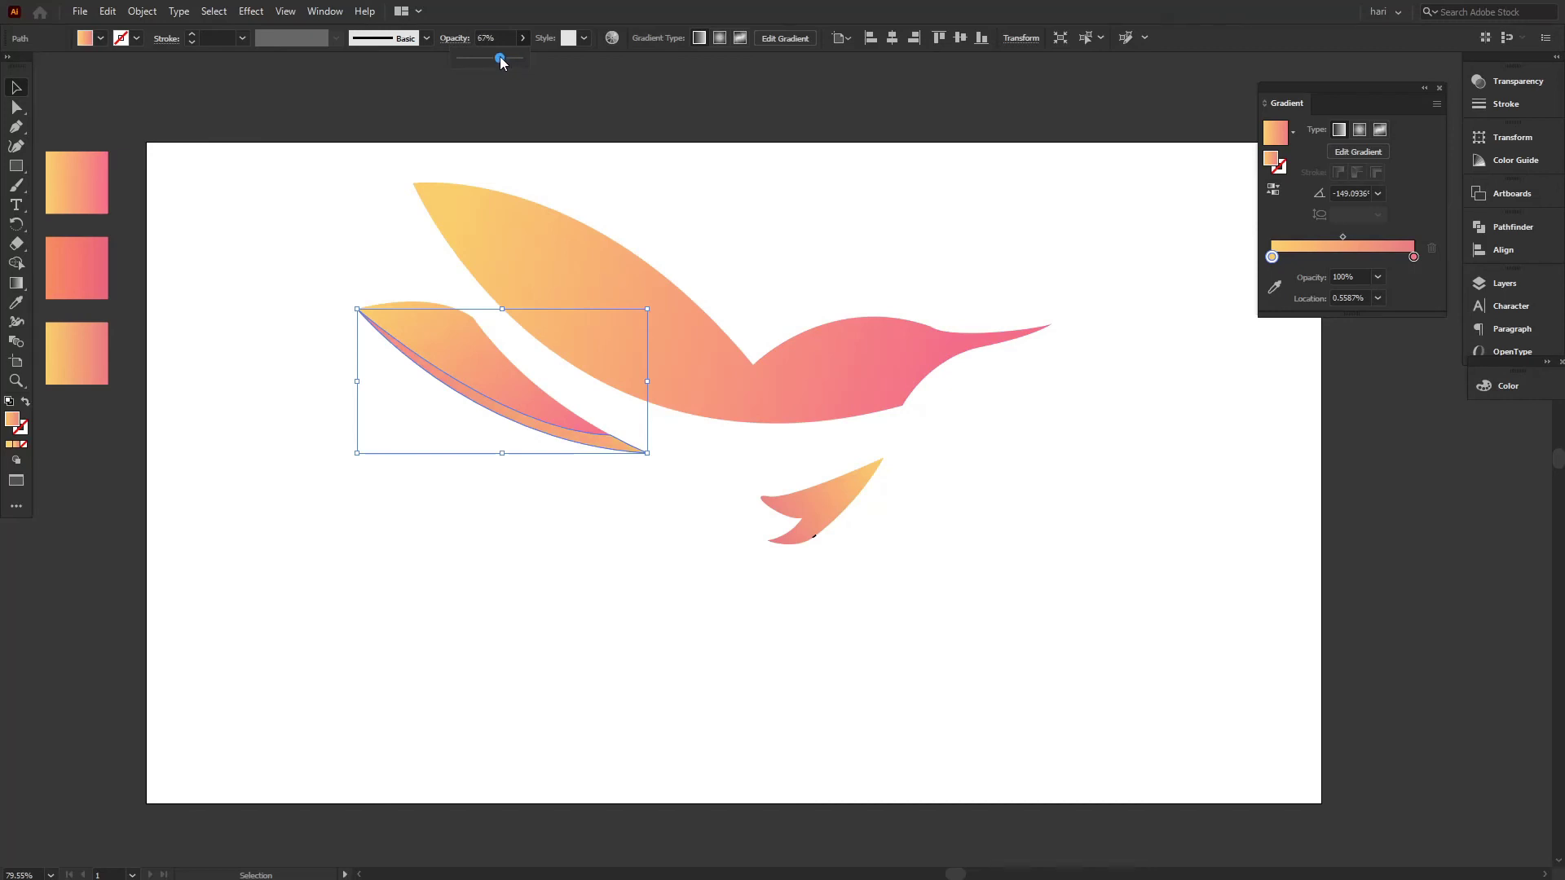
left_click(369, 203)
- Show the hidden lower body and tail shape again and clear the selection
left_click(163, 12)
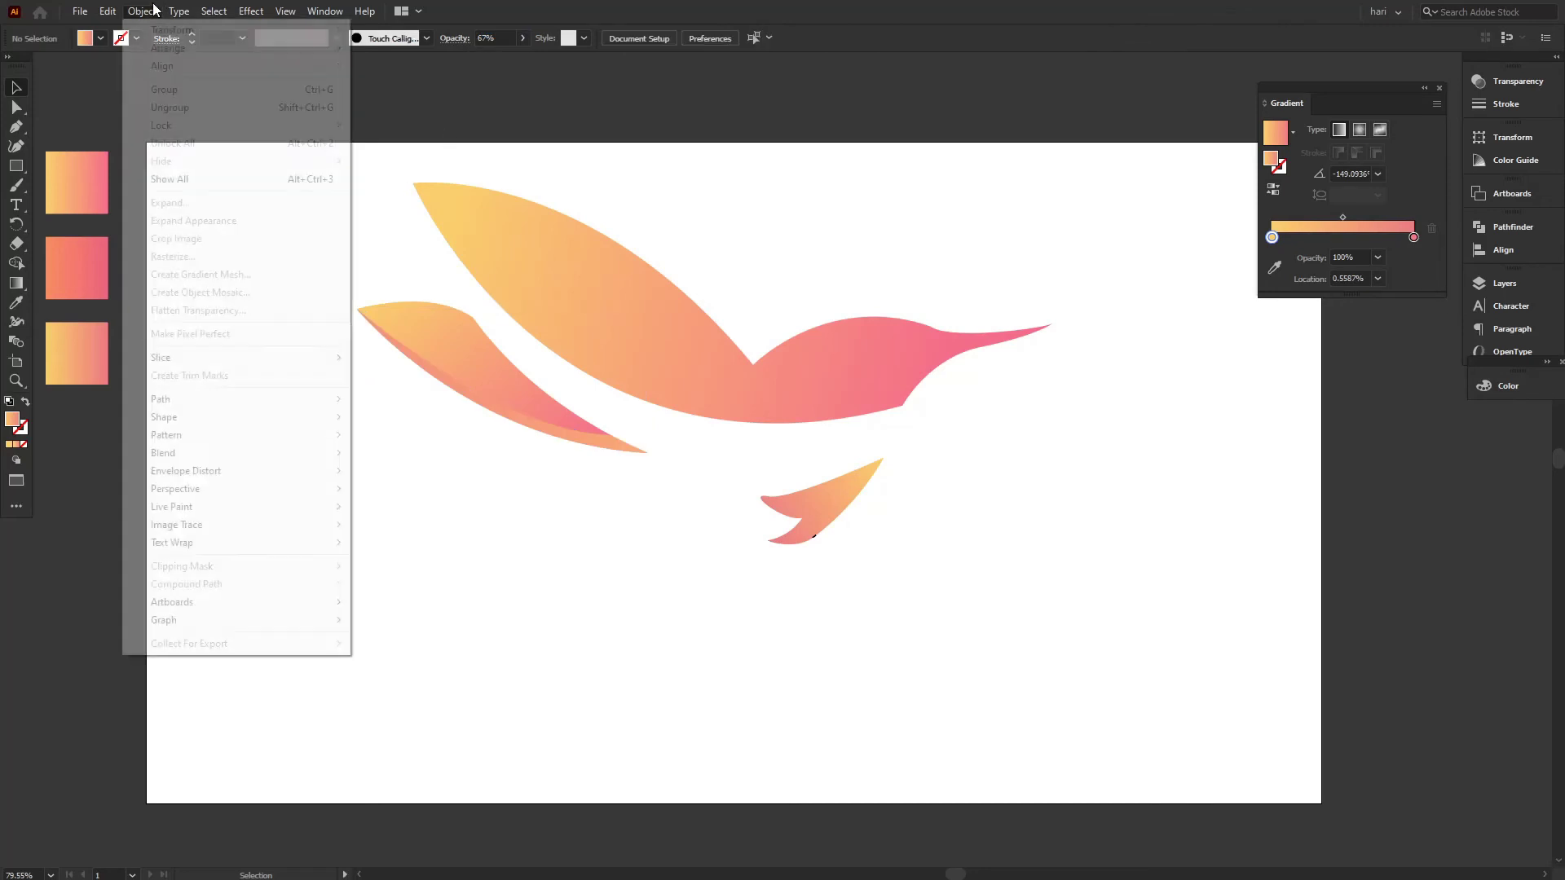
left_click(191, 176)
left_click(235, 225)
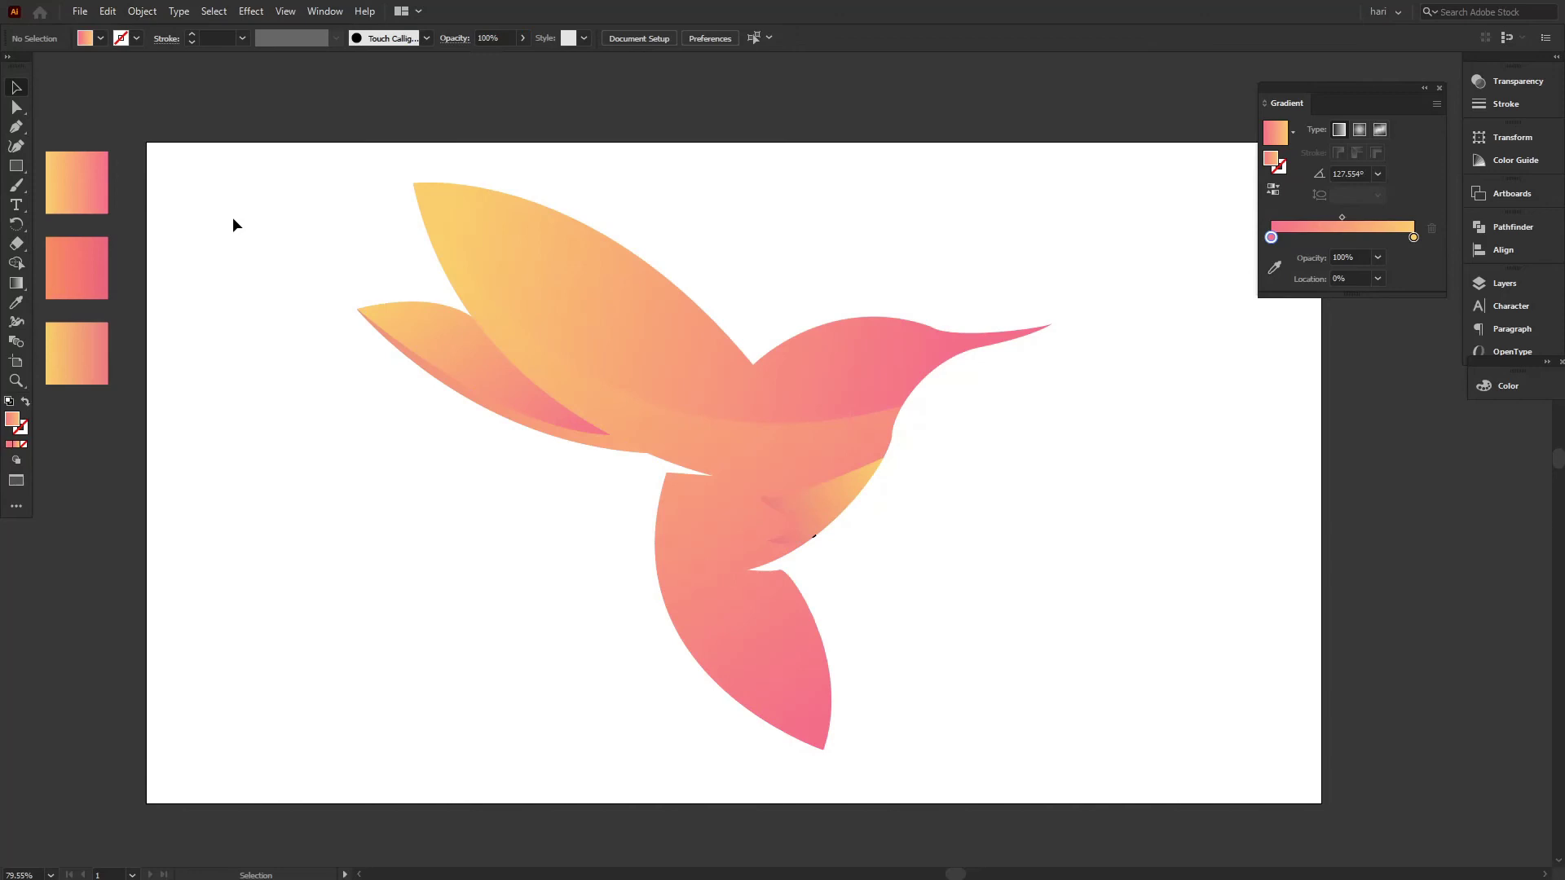
- Reverse the gradient of the small wing's lower strip and deselect it
left_click(462, 394)
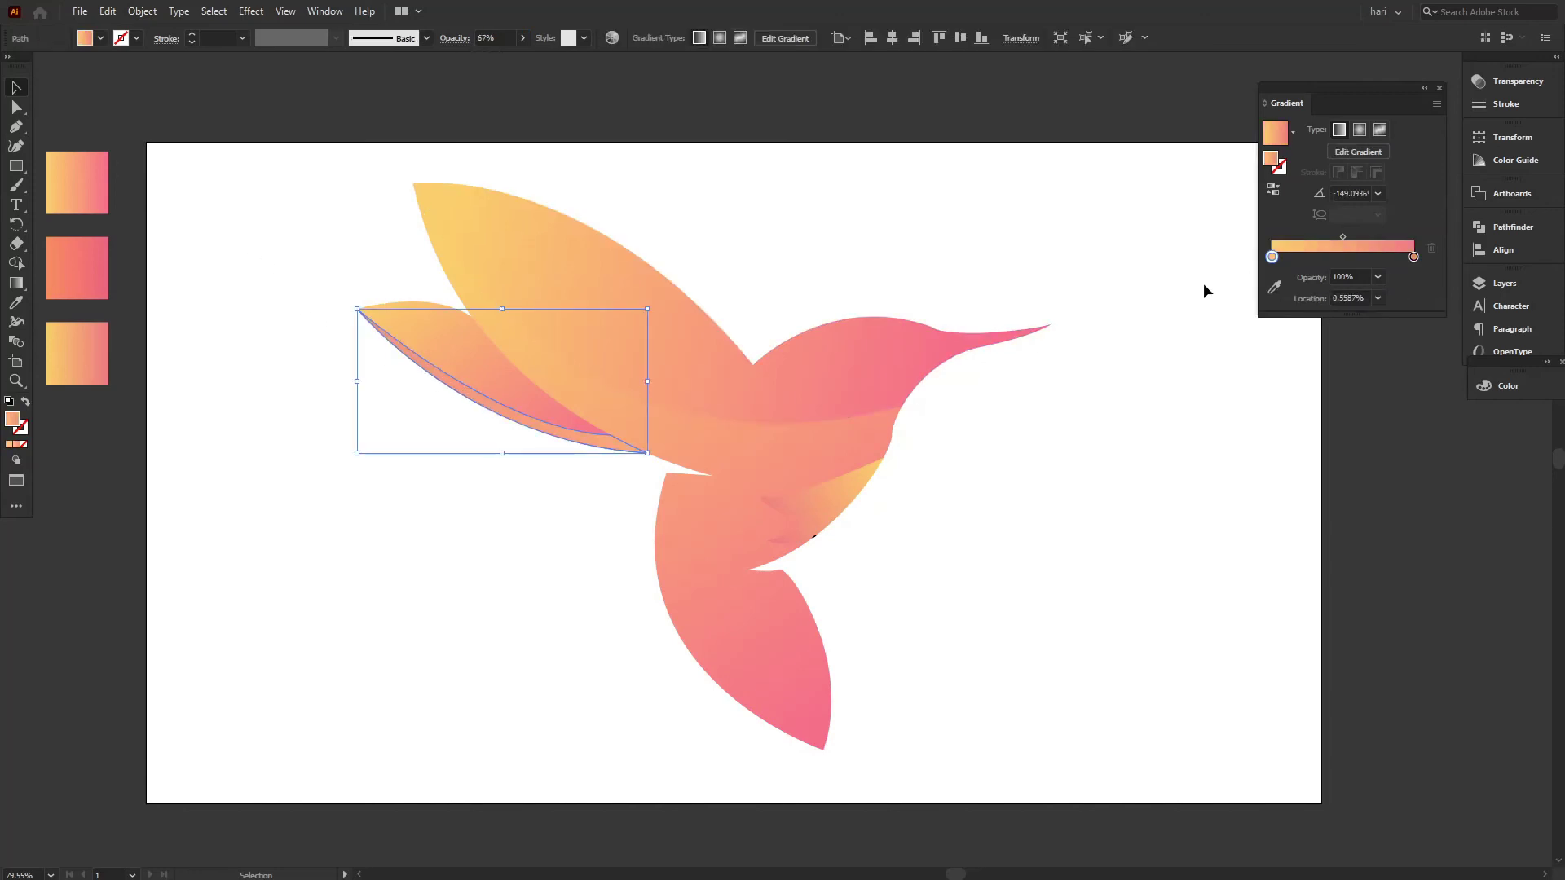
left_click(1274, 189)
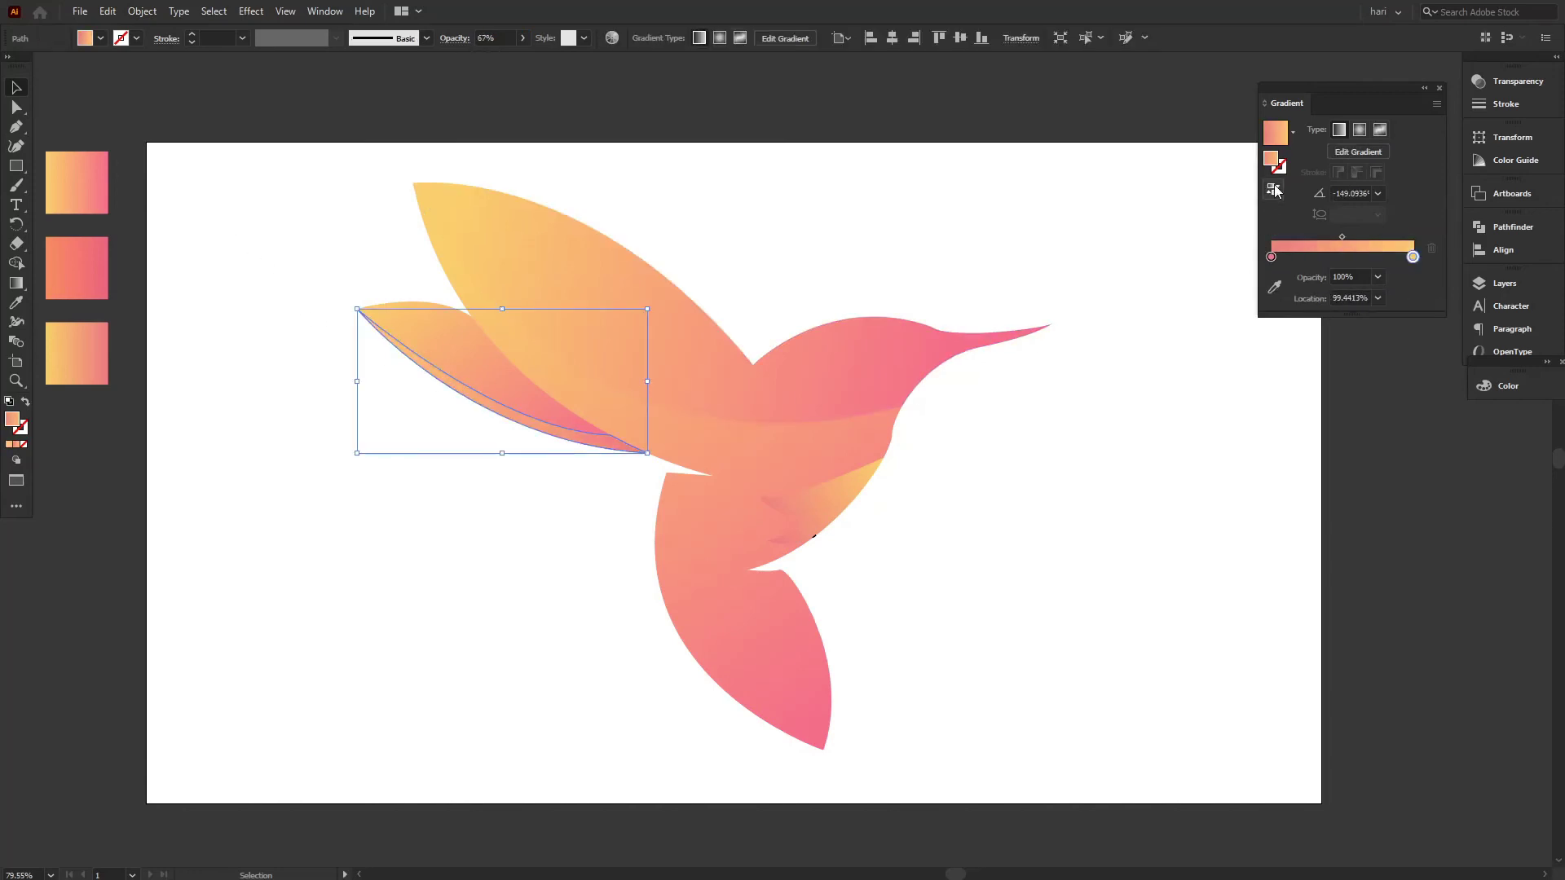
left_click(373, 608)
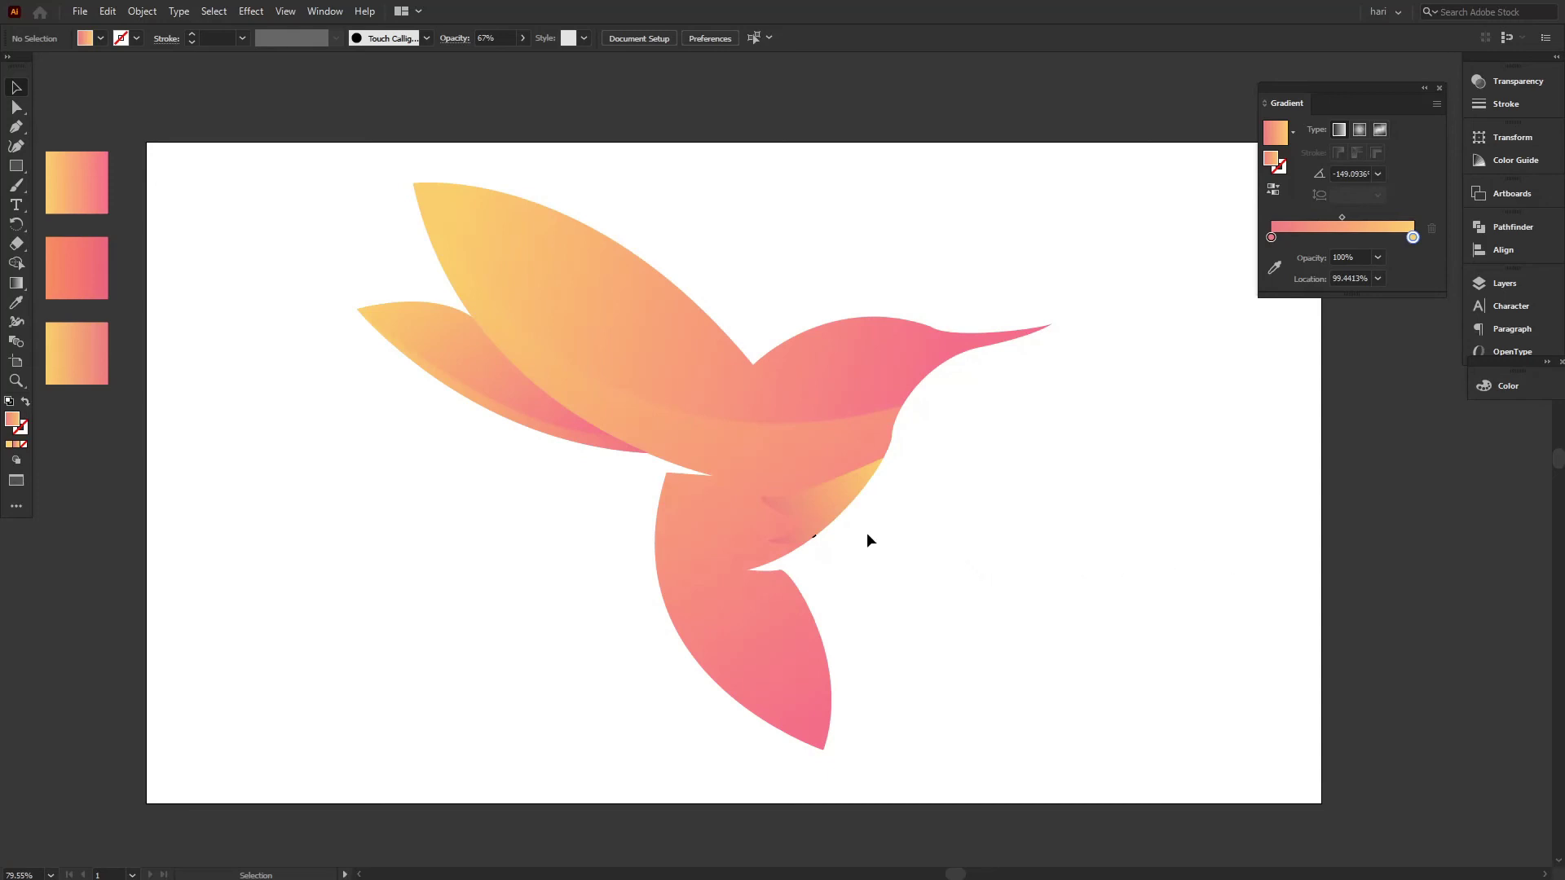
left_click(1274, 268)
left_click(765, 518)
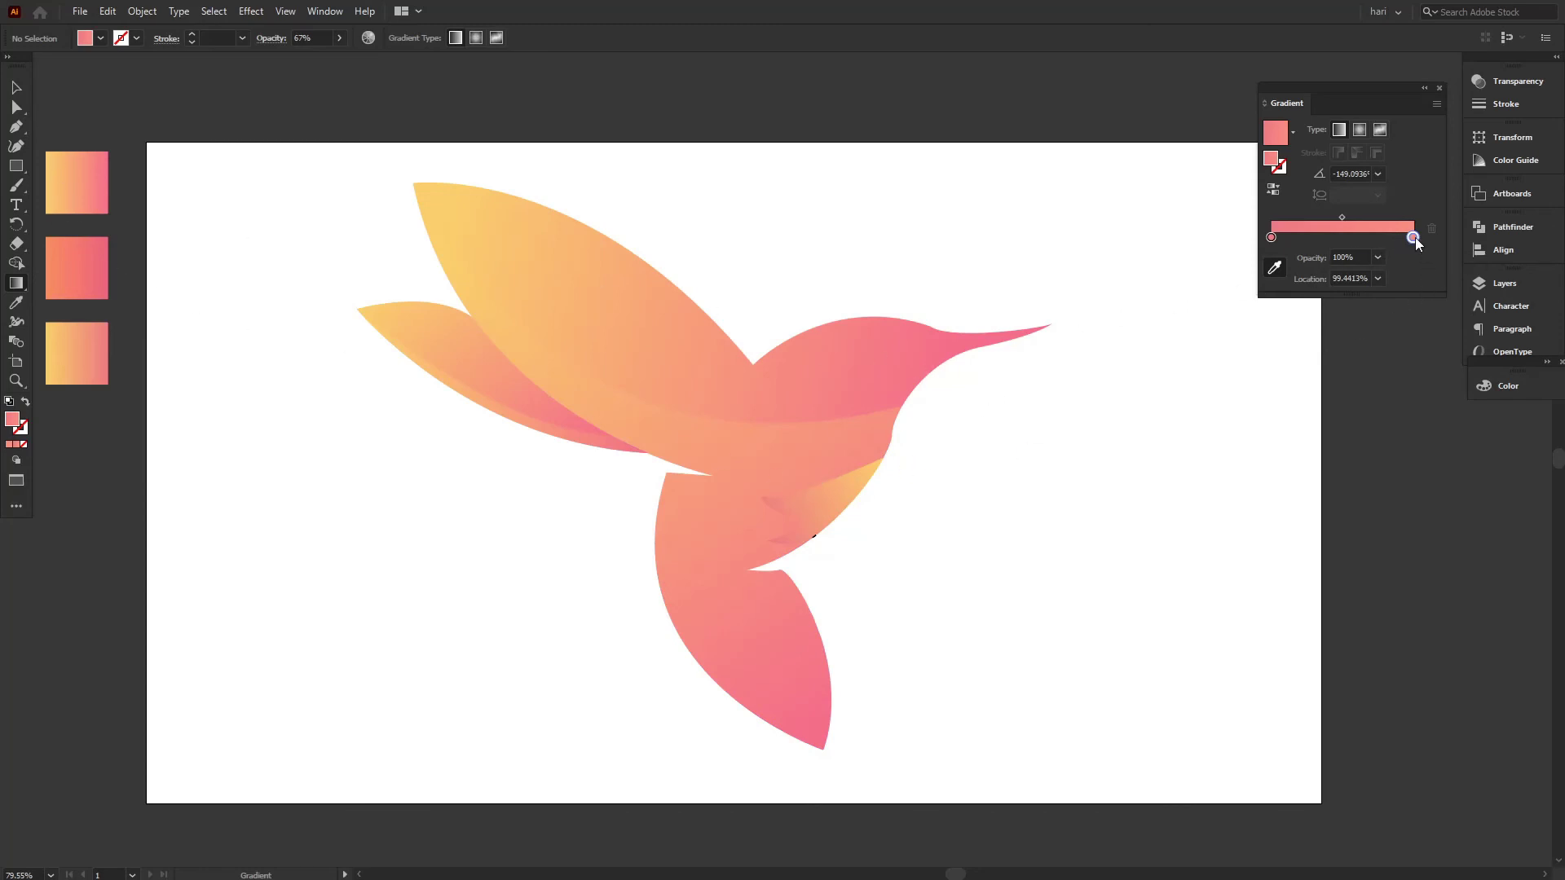
left_click(870, 469)
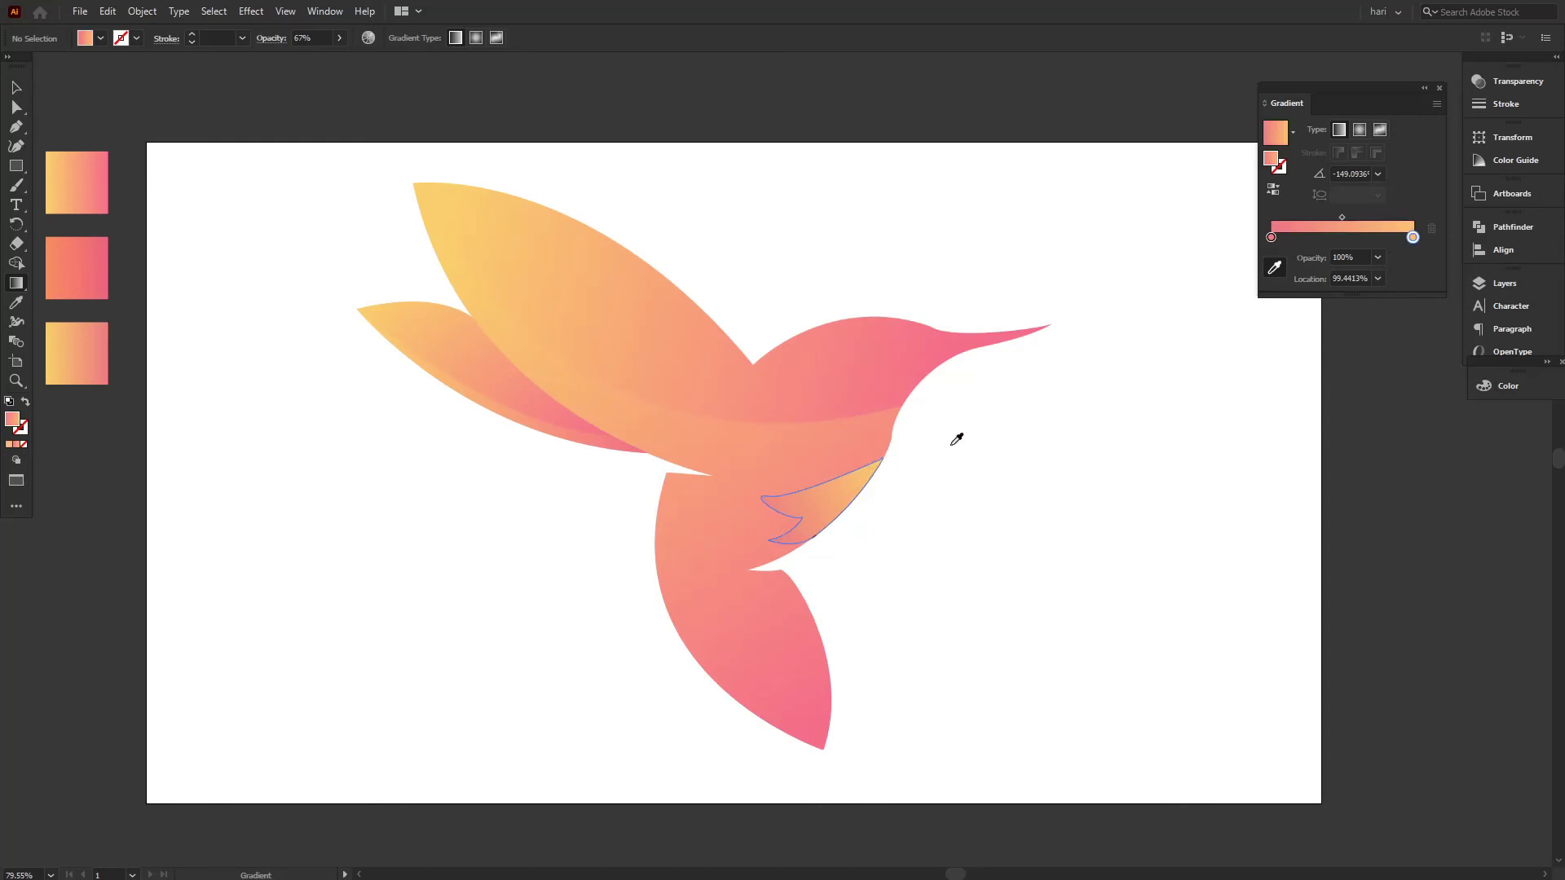
left_click(17, 88)
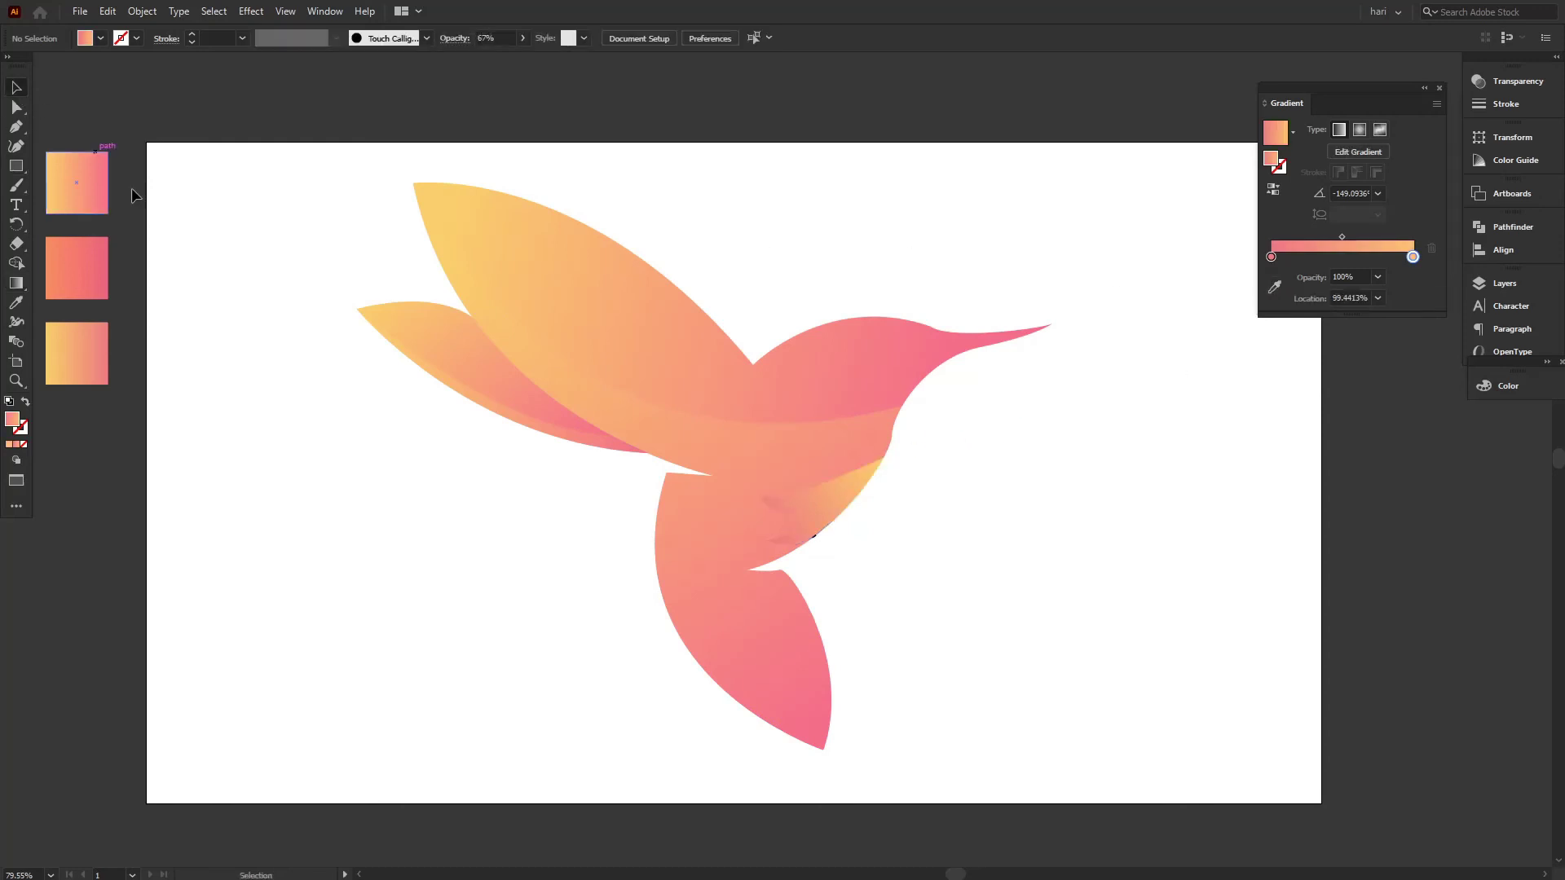
- Redraw the belly shape's gradient with yellow at the upper tip and pink at the notched end, at about -152°, and deselect it
left_click(794, 491)
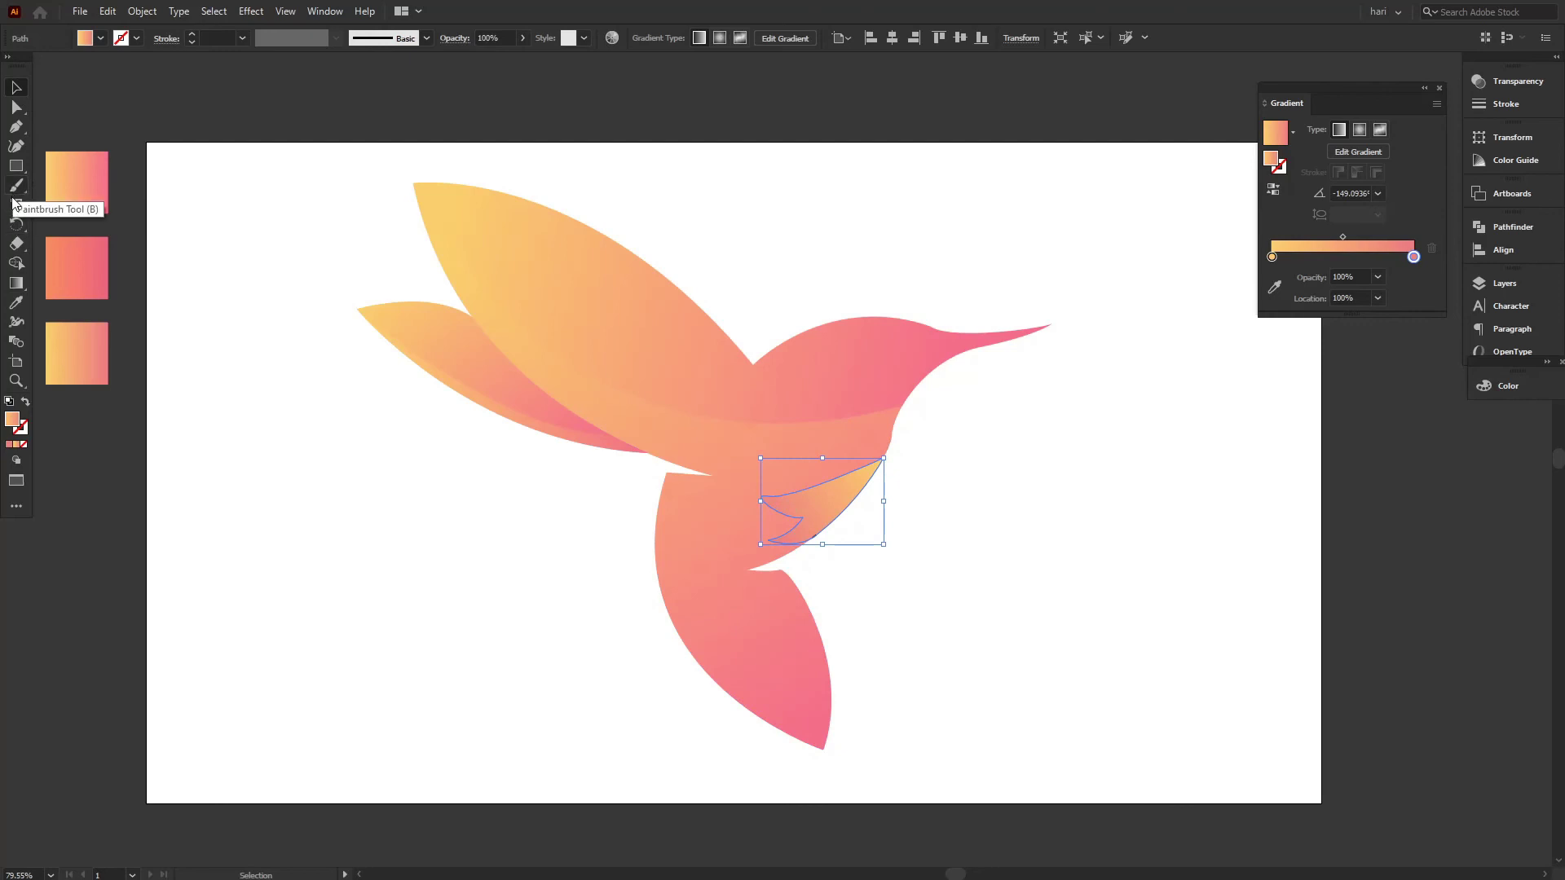
left_click(17, 283)
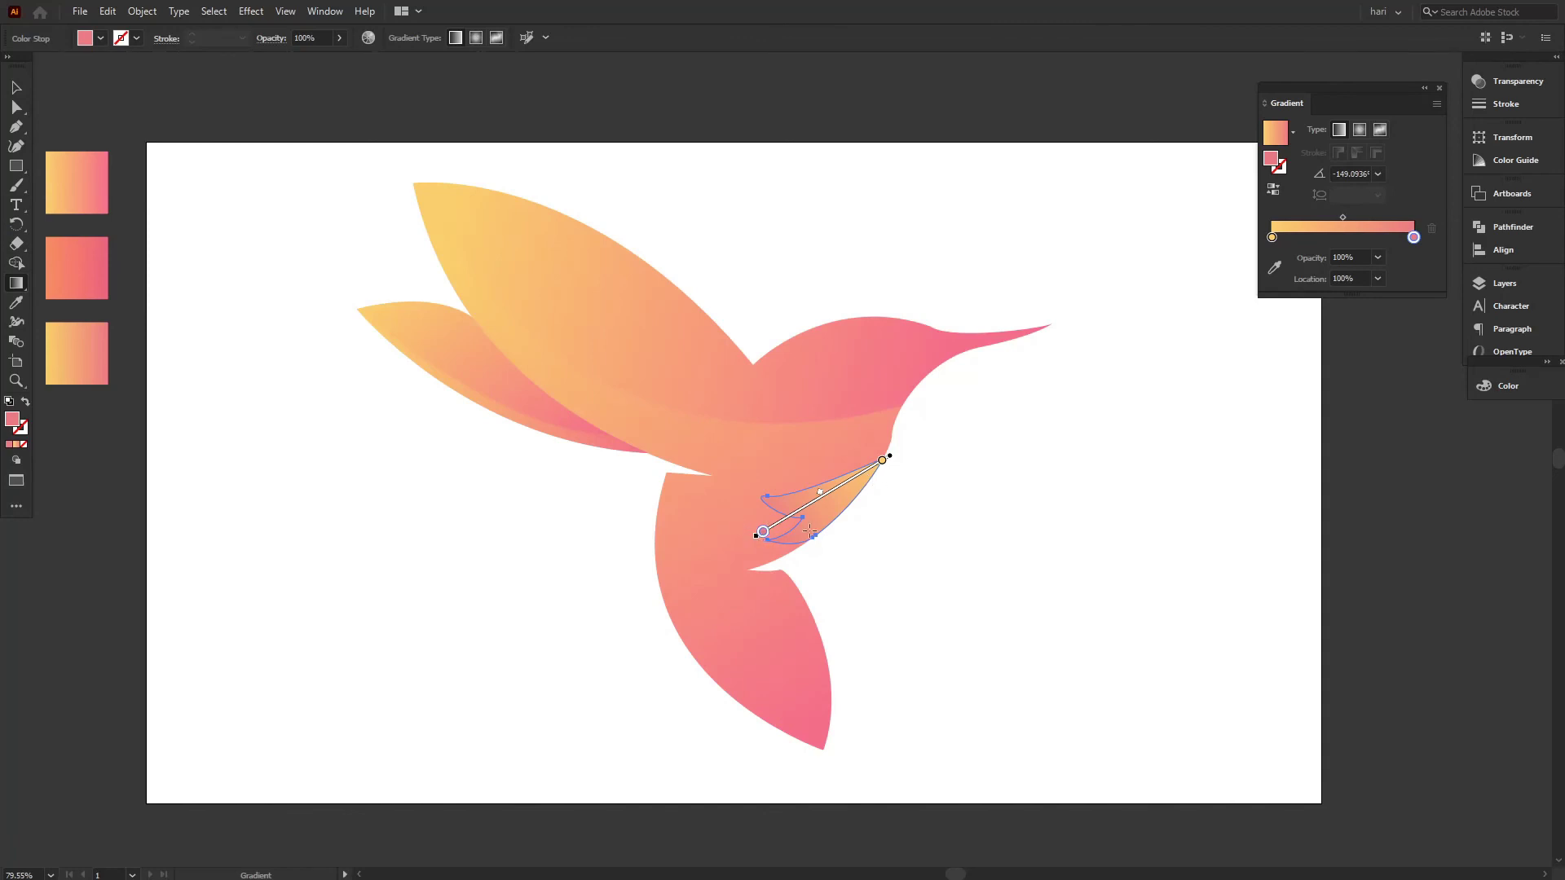
left_click_drag(742, 517, 871, 489)
mouse_move(864, 472)
left_mouse_down()
mouse_move(706, 551)
mouse_move(774, 520)
mouse_move(749, 537)
left_mouse_up()
left_click(15, 88)
left_click(106, 96)
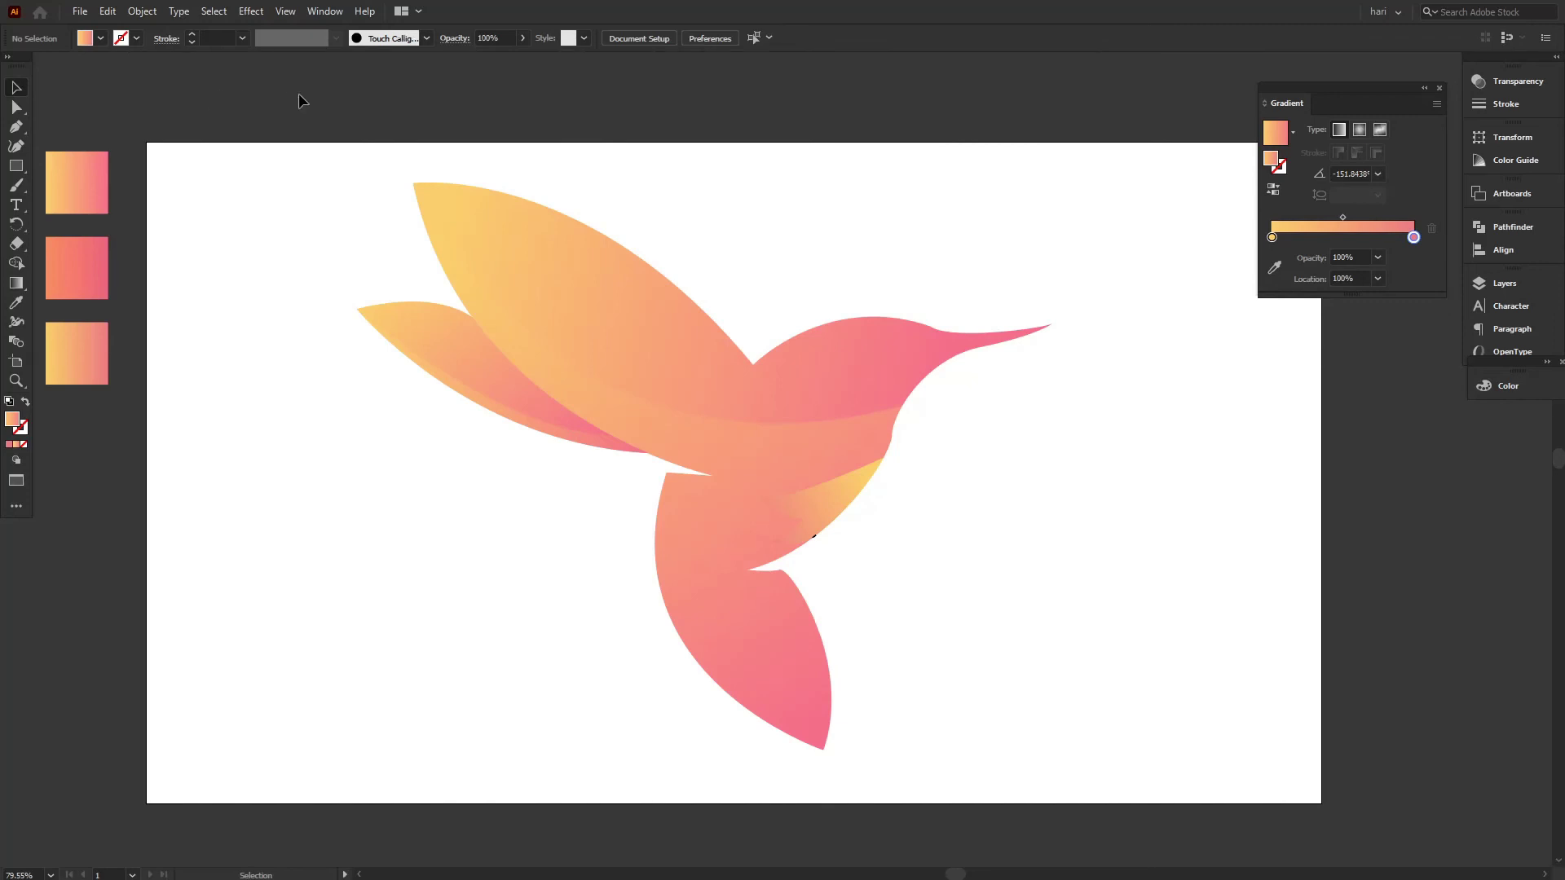
- Draw a thin curved V-shaped accent inside the tail with the Pen tool, following its outer edges and tip
left_click(10, 129)
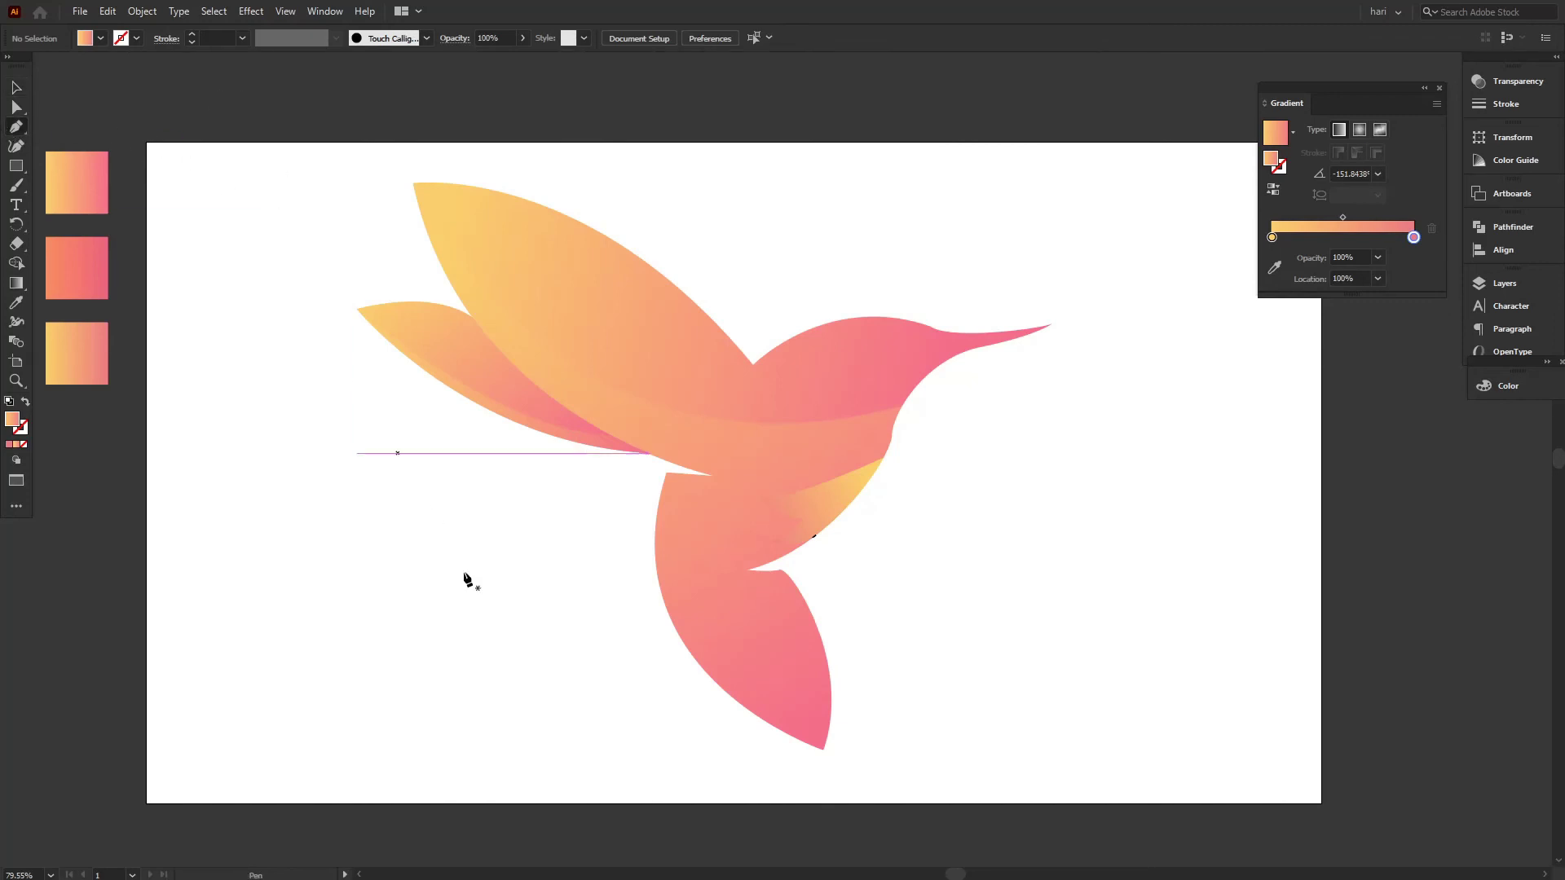
left_click(713, 662)
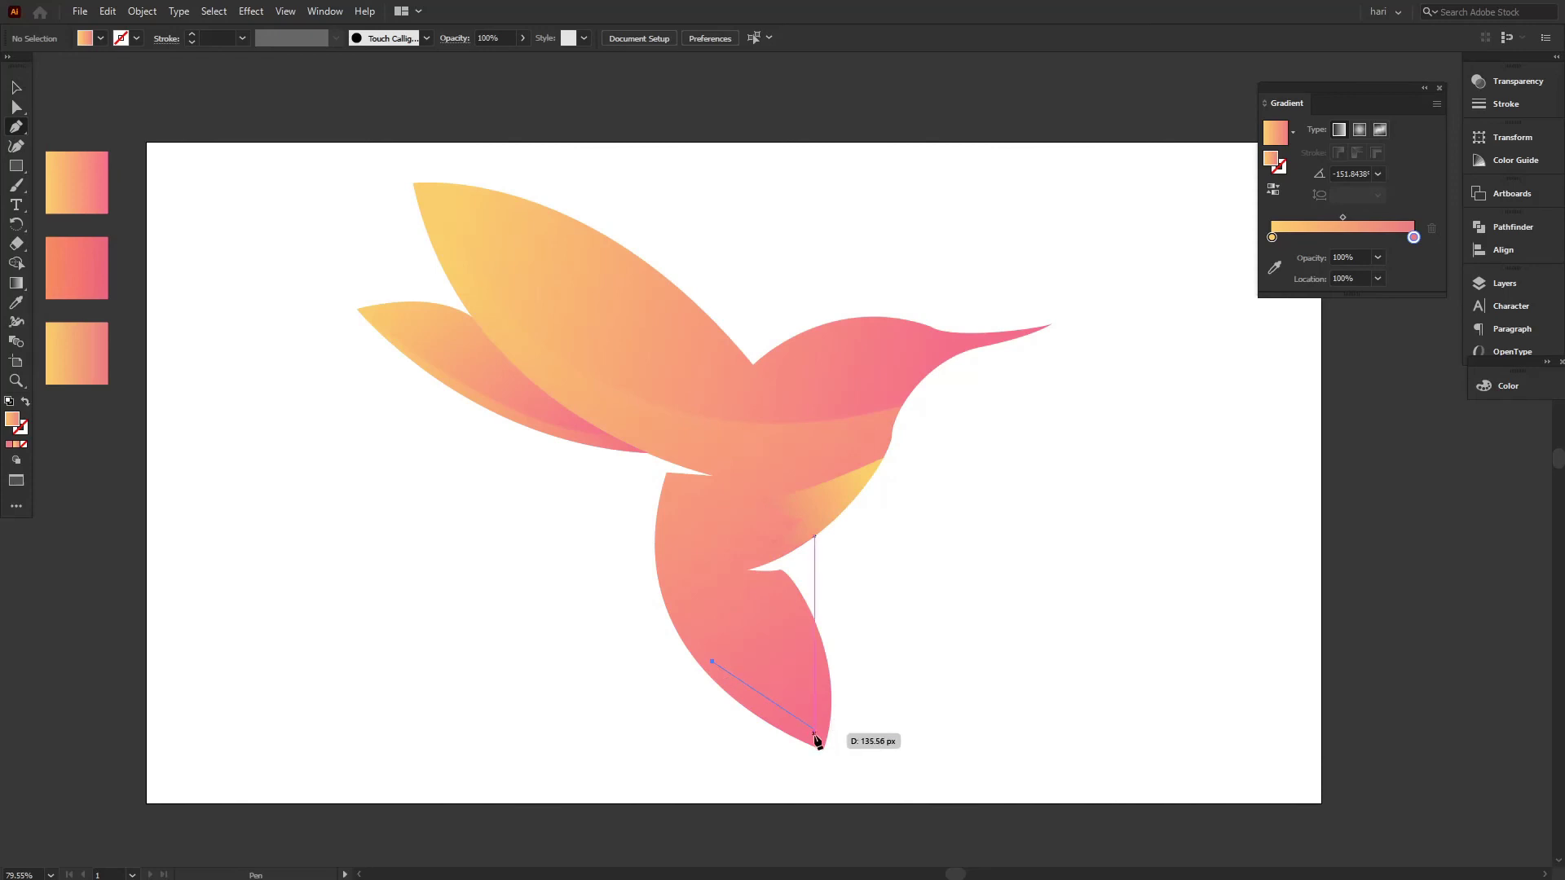
left_click_drag(817, 735, 724, 500)
left_click(783, 582)
left_click_drag(801, 663, 795, 748)
left_click(807, 709)
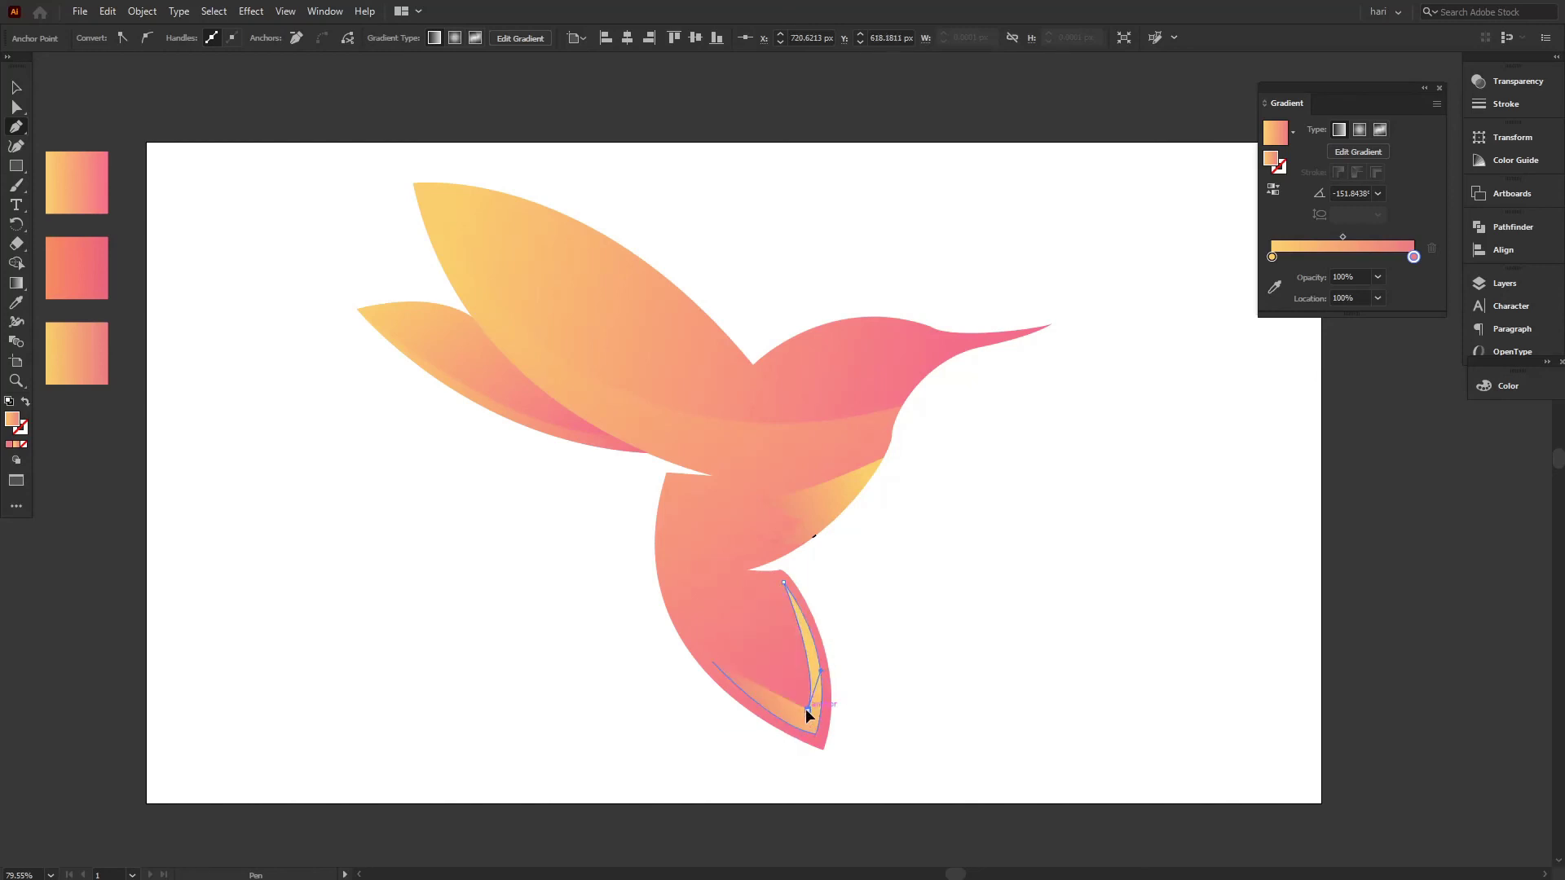
left_click(714, 663)
left_click_drag(657, 618, 657, 618)
- Fill the tail accent with the orange-to-pink sample gradient, reverse the gradient and deselect the shape
left_click(17, 302)
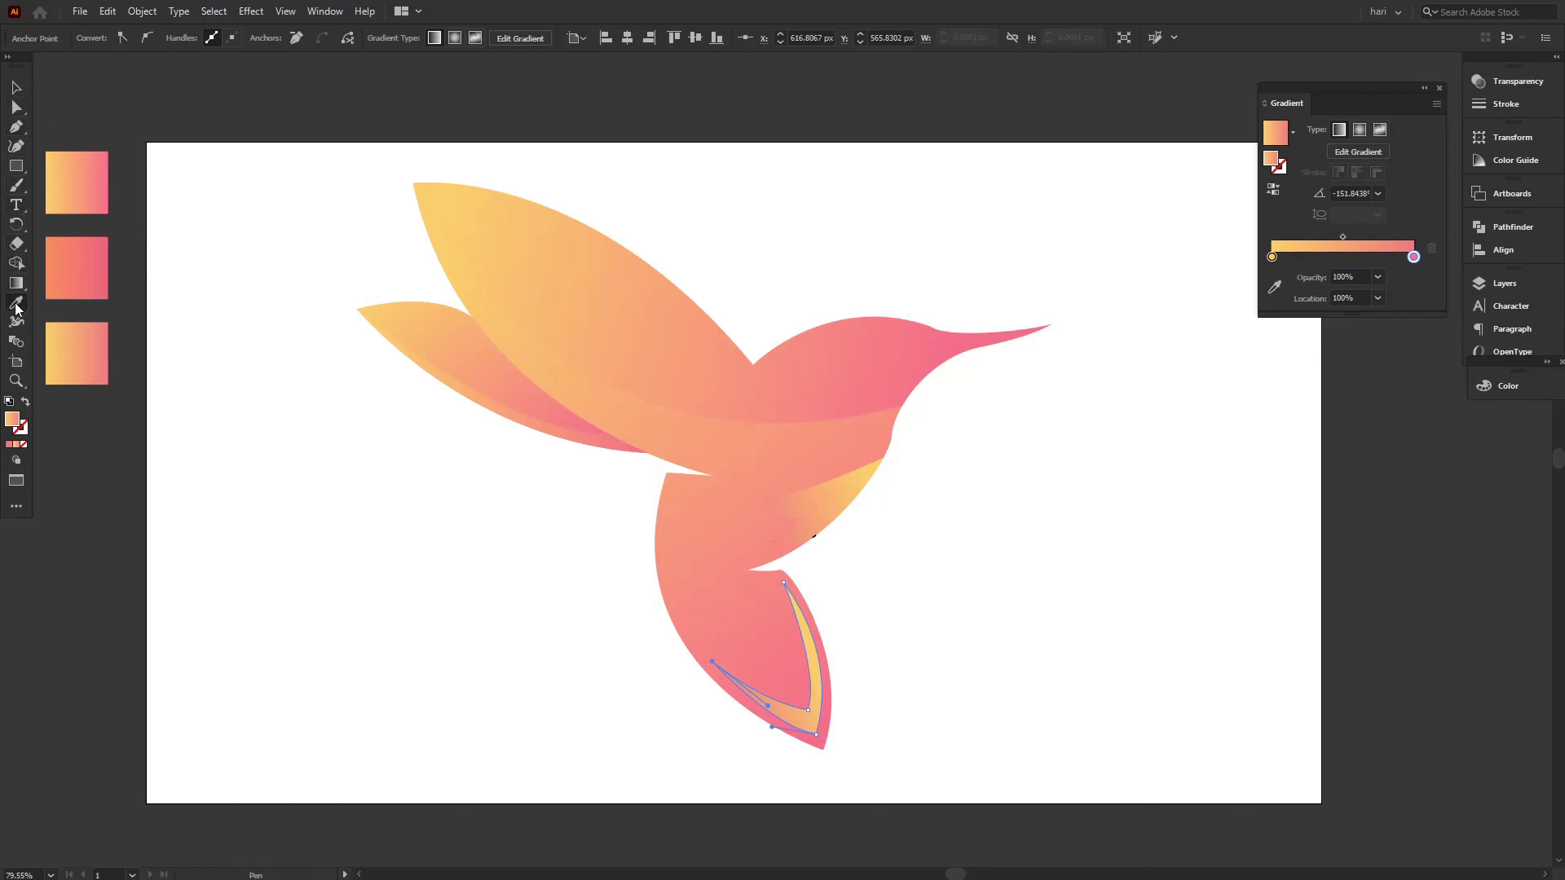
left_click(81, 262)
left_click(81, 179)
left_click(94, 269)
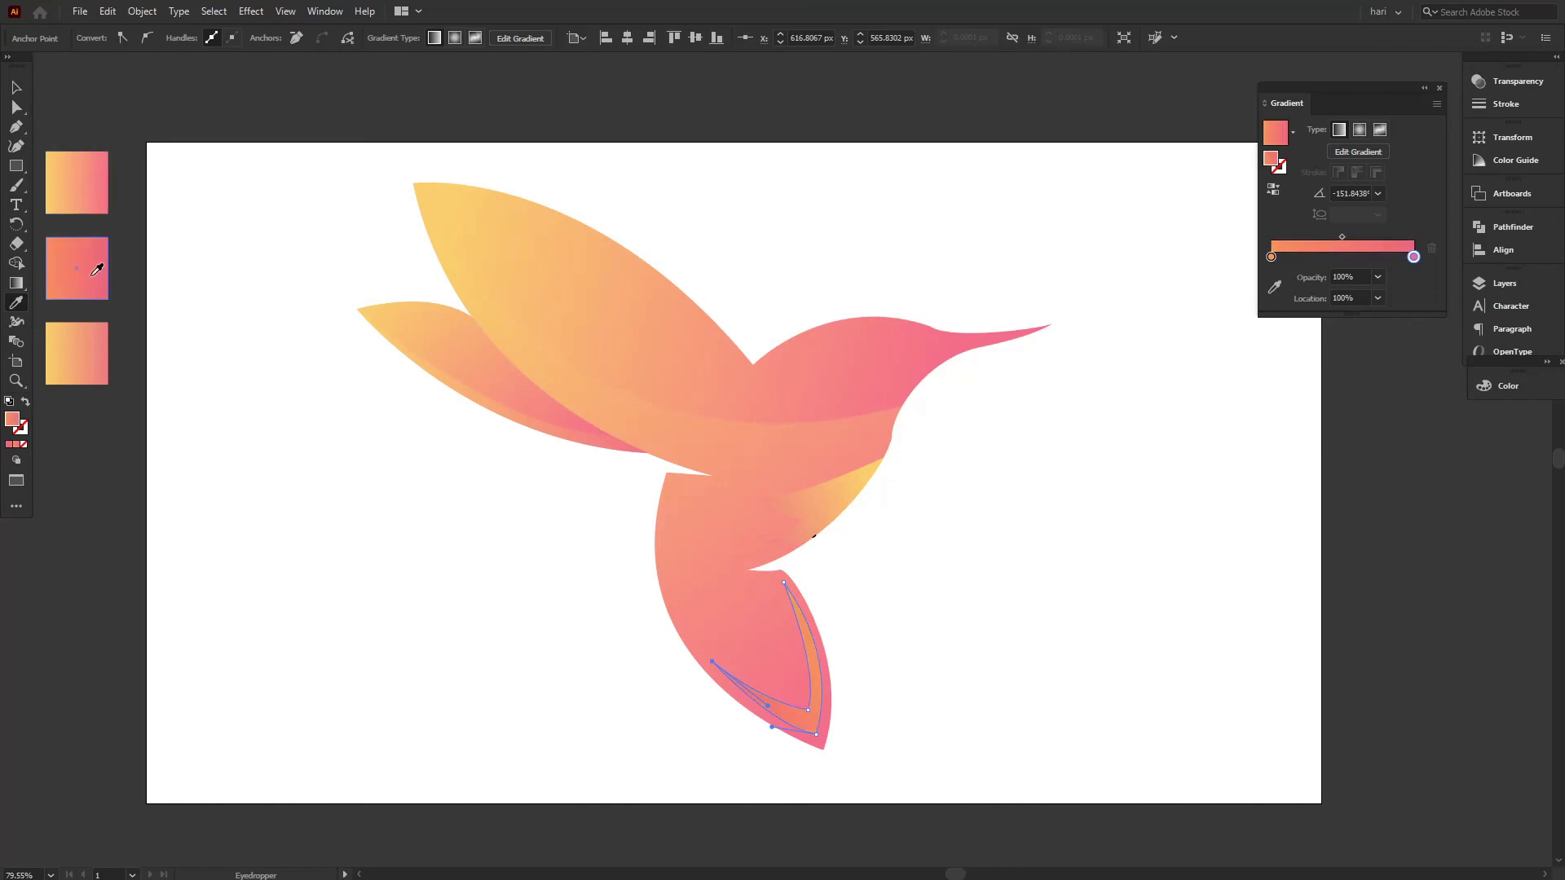
left_click(1272, 191)
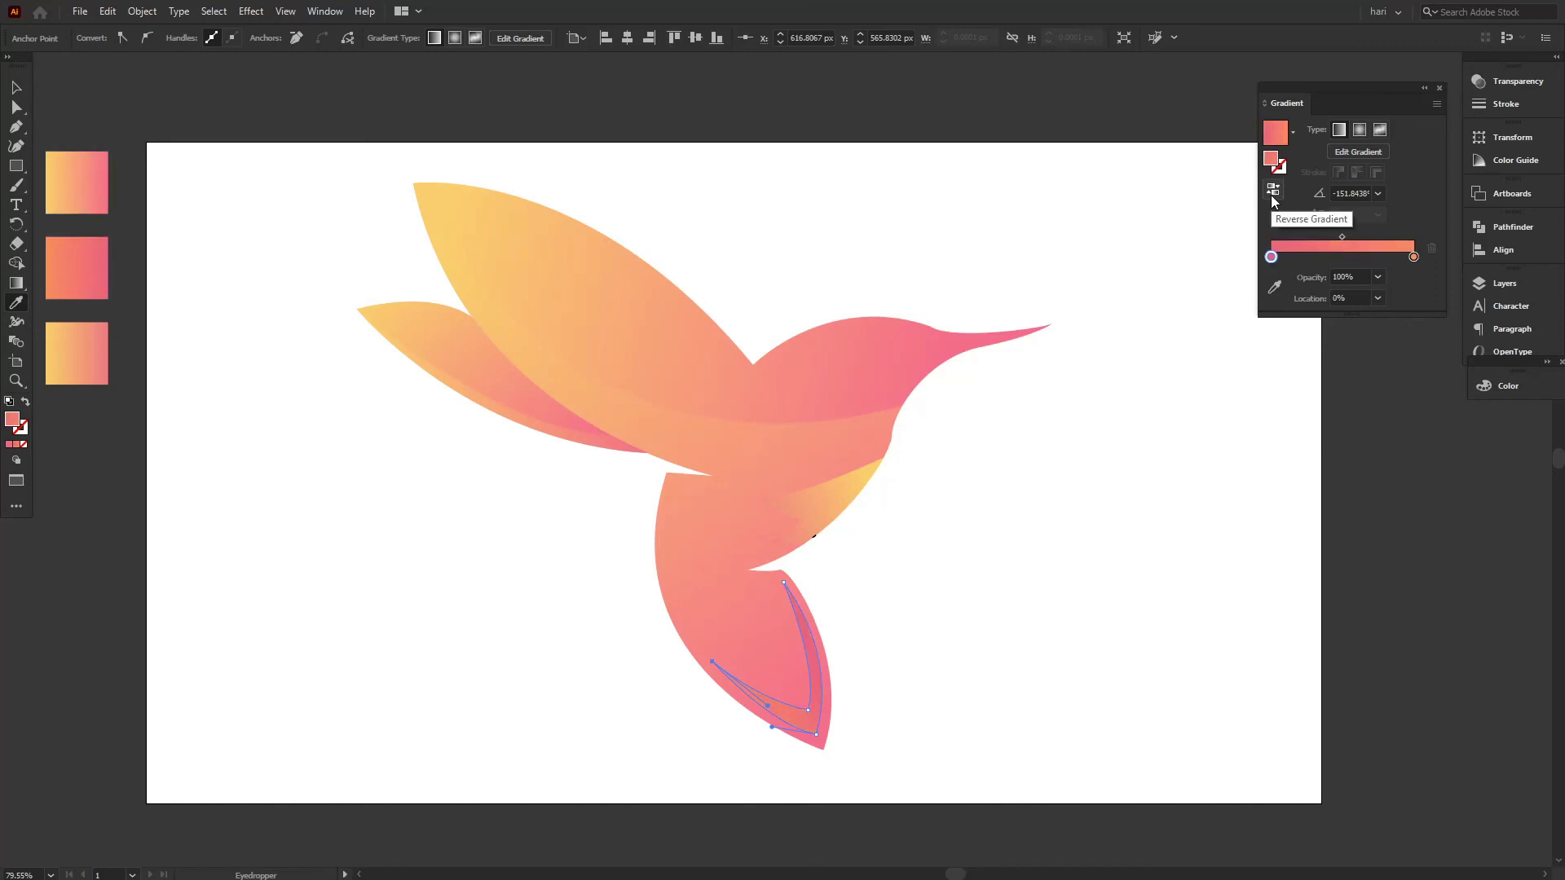
left_click(13, 91)
left_click(149, 87)
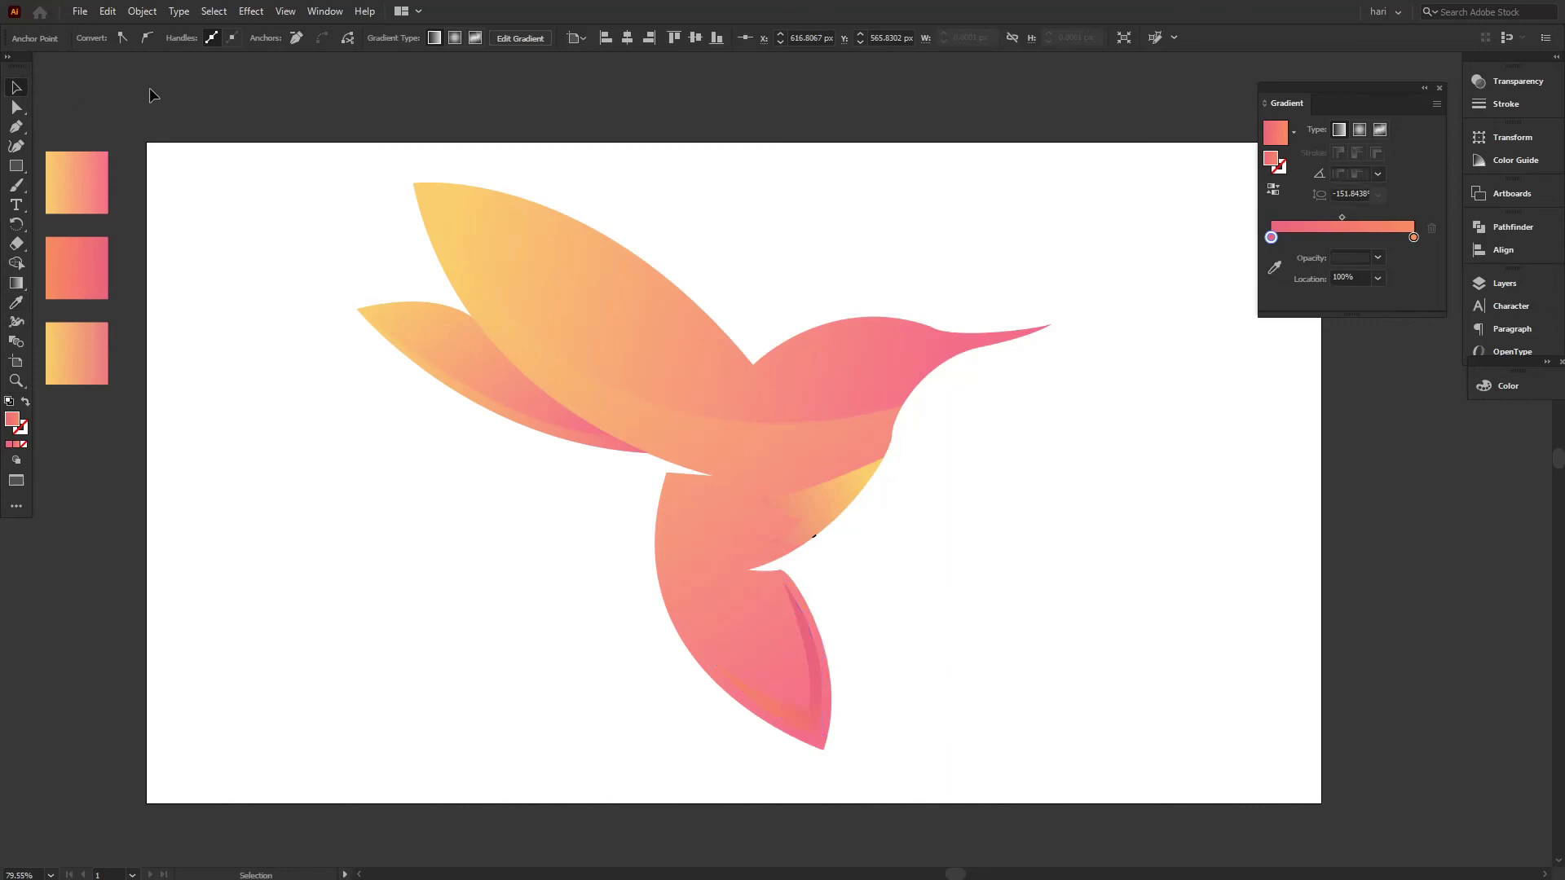
- Set the opacity of the tail accent to 58% and deselect it
left_click(795, 711)
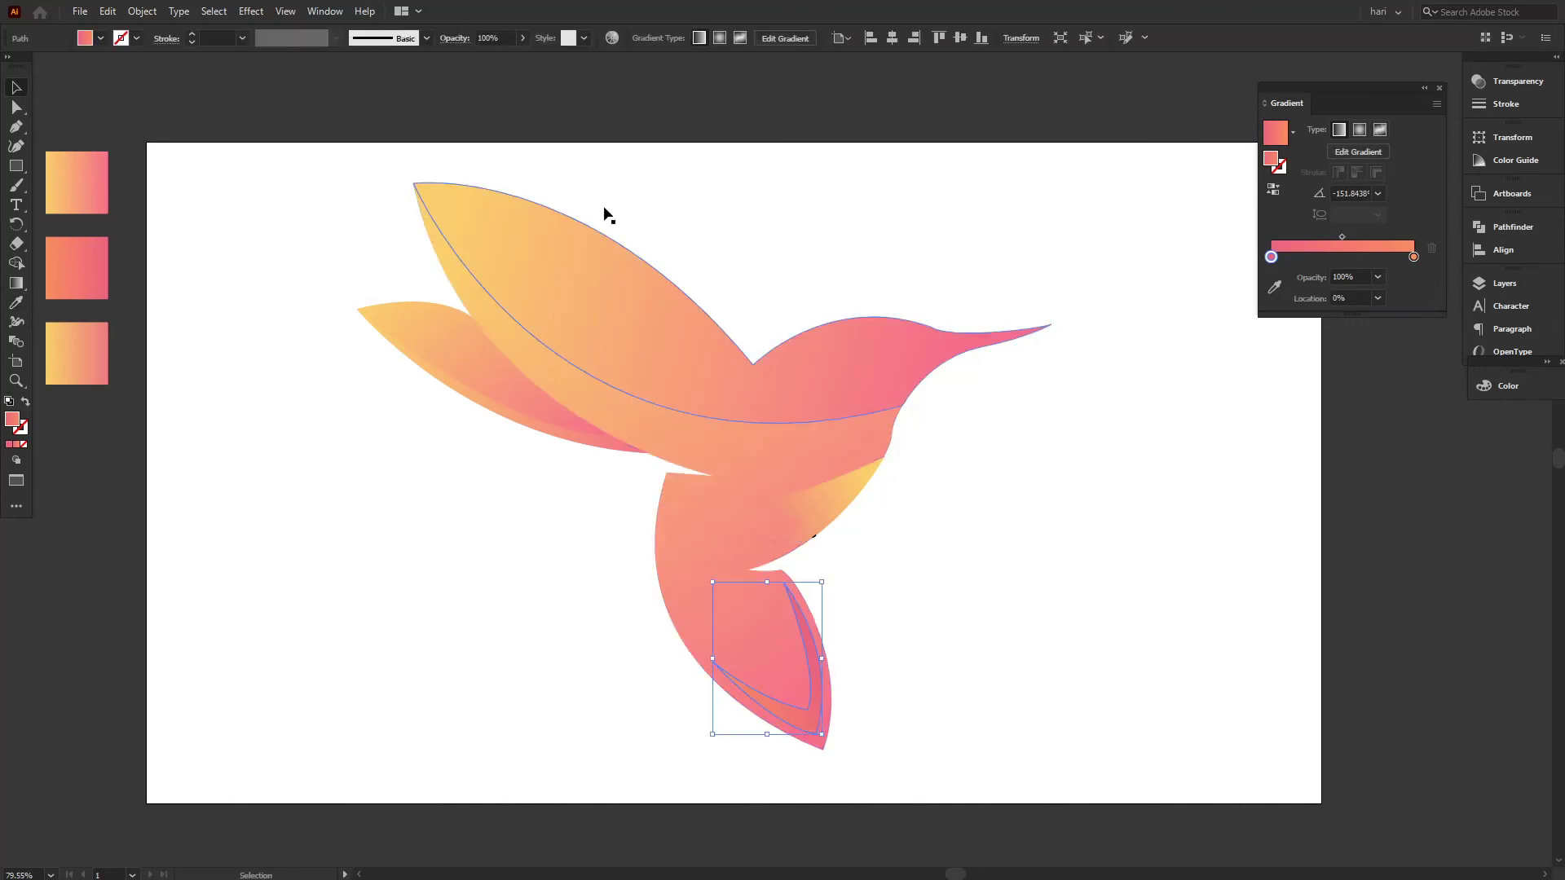
left_click_drag(510, 54, 502, 55)
left_click(608, 94)
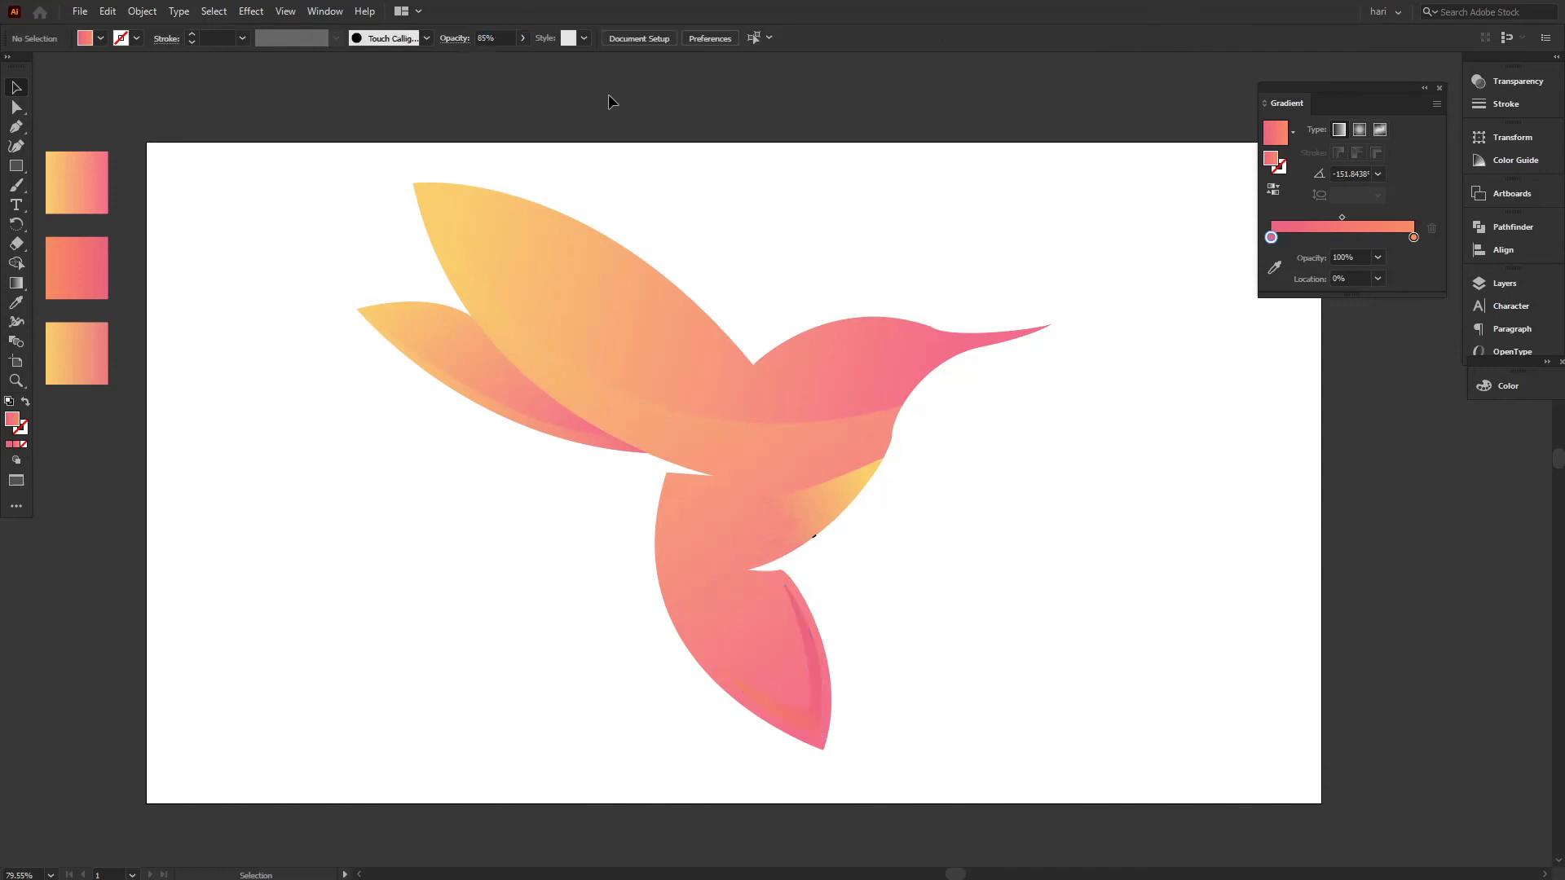
left_click(807, 715)
left_click(523, 38)
left_click_drag(502, 55, 495, 55)
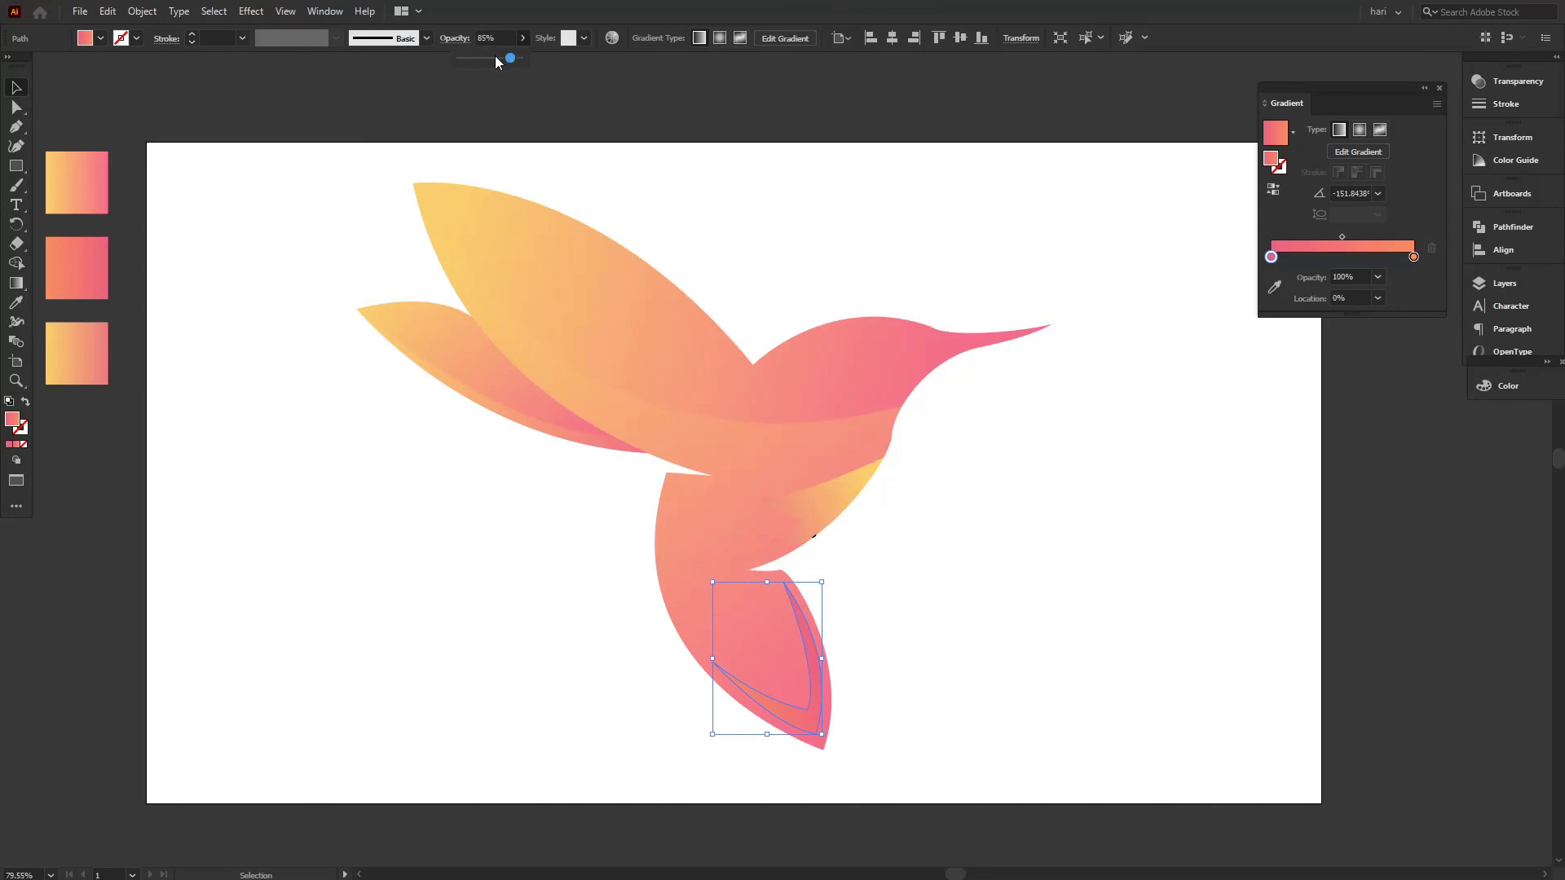
left_click(523, 98)
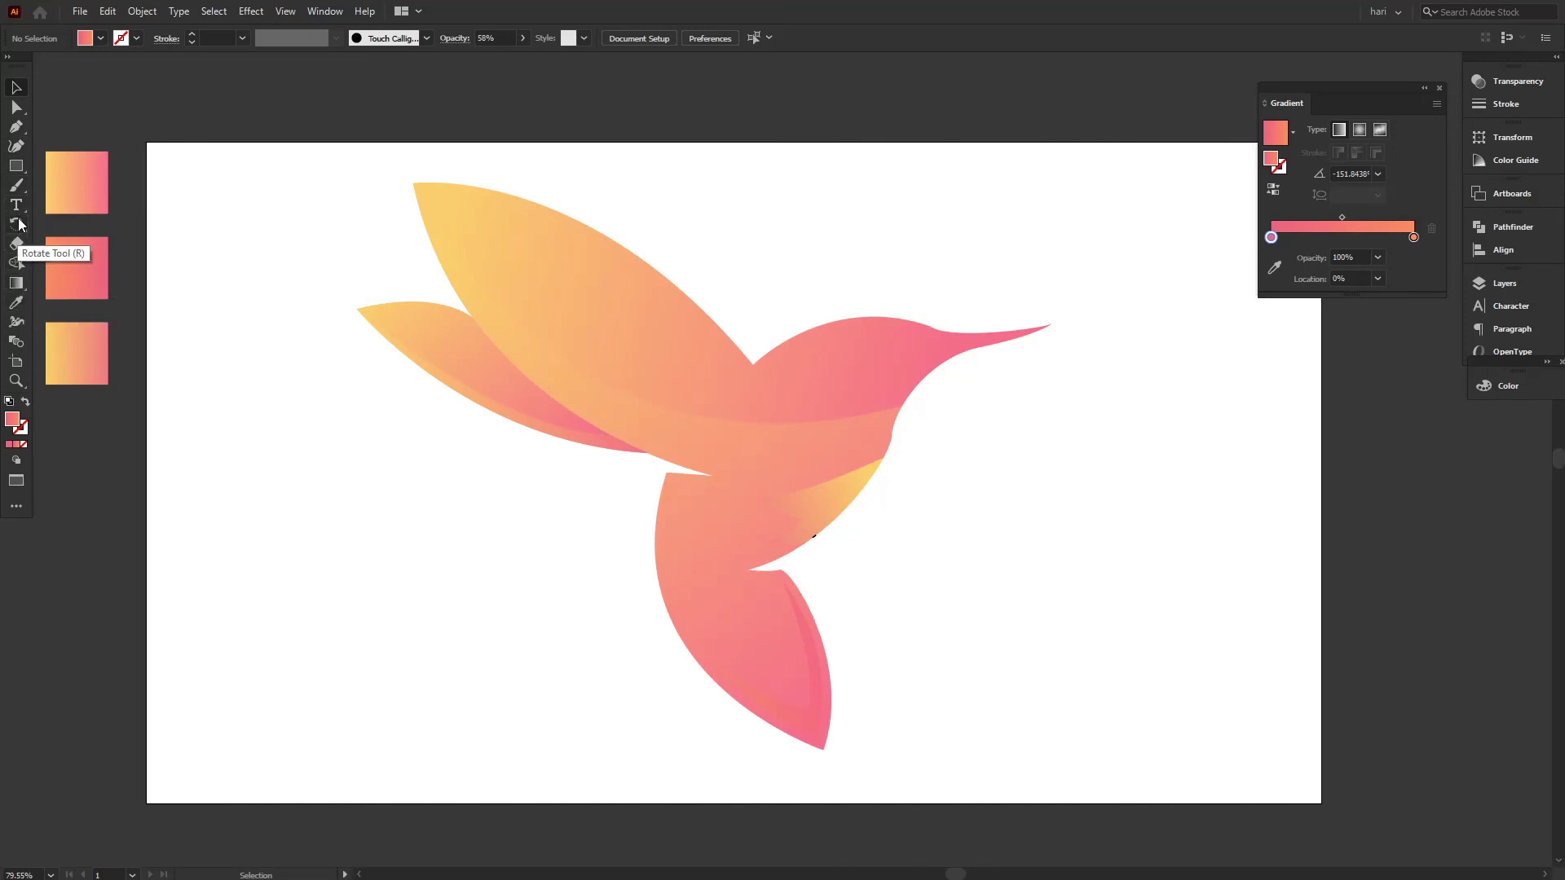
- Draw a thin crescent accent along the large wing's upper edge, about 221 px wide and 89 px high
left_click(16, 127)
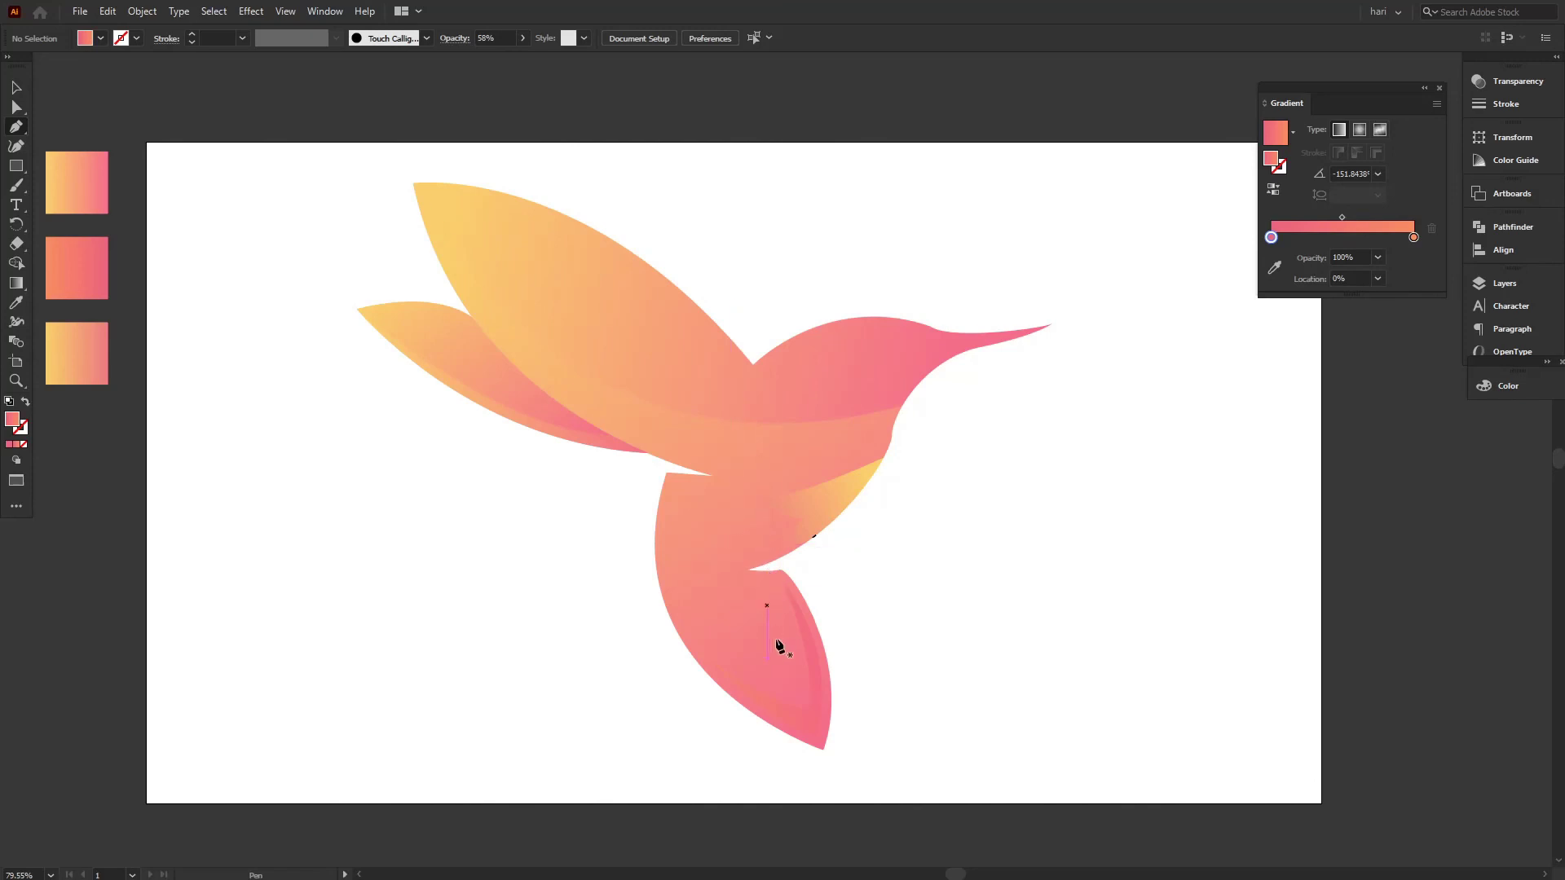
left_click(444, 192)
left_click_drag(647, 275, 752, 353)
left_click(648, 276)
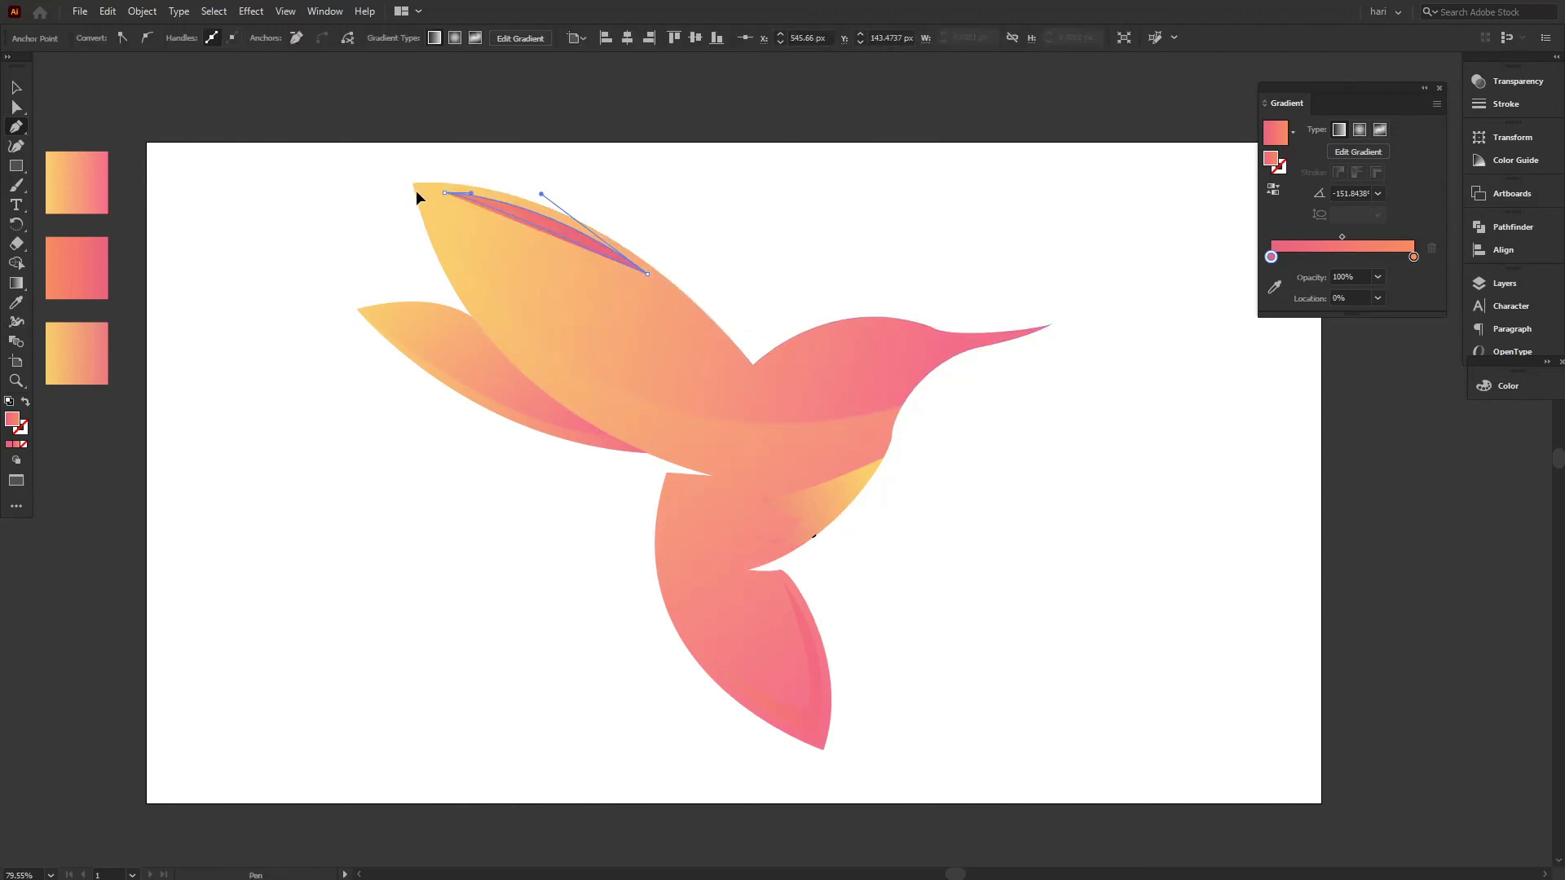
left_click_drag(367, 187, 367, 187)
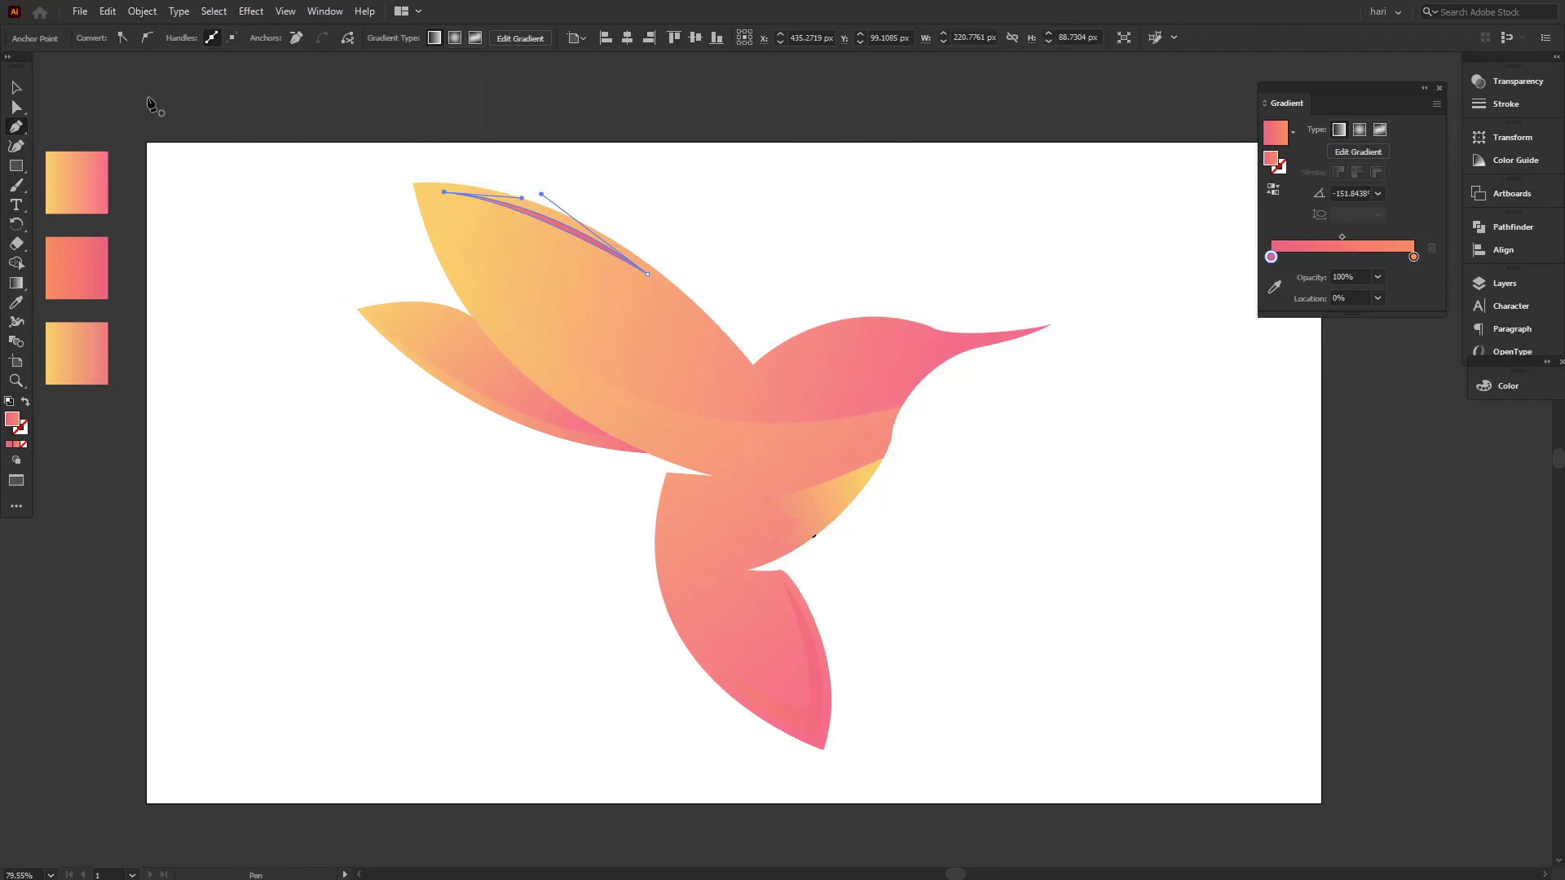
- Fill the large wing's crescent accent with the top yellow-to-pink sample gradient and deselect it
left_click(16, 87)
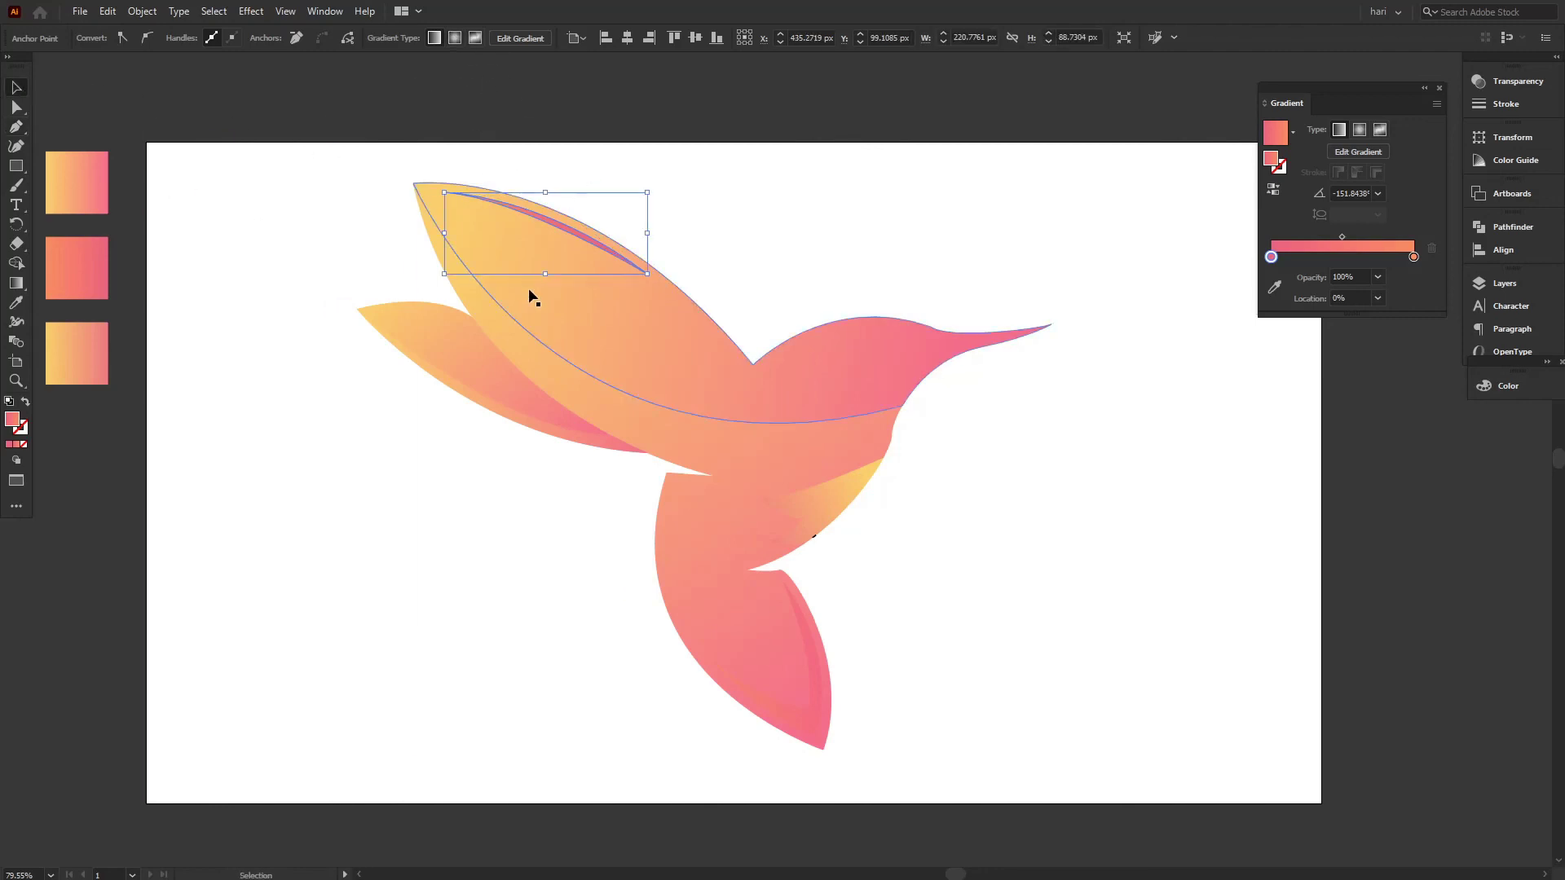
left_click(17, 302)
left_click(97, 186)
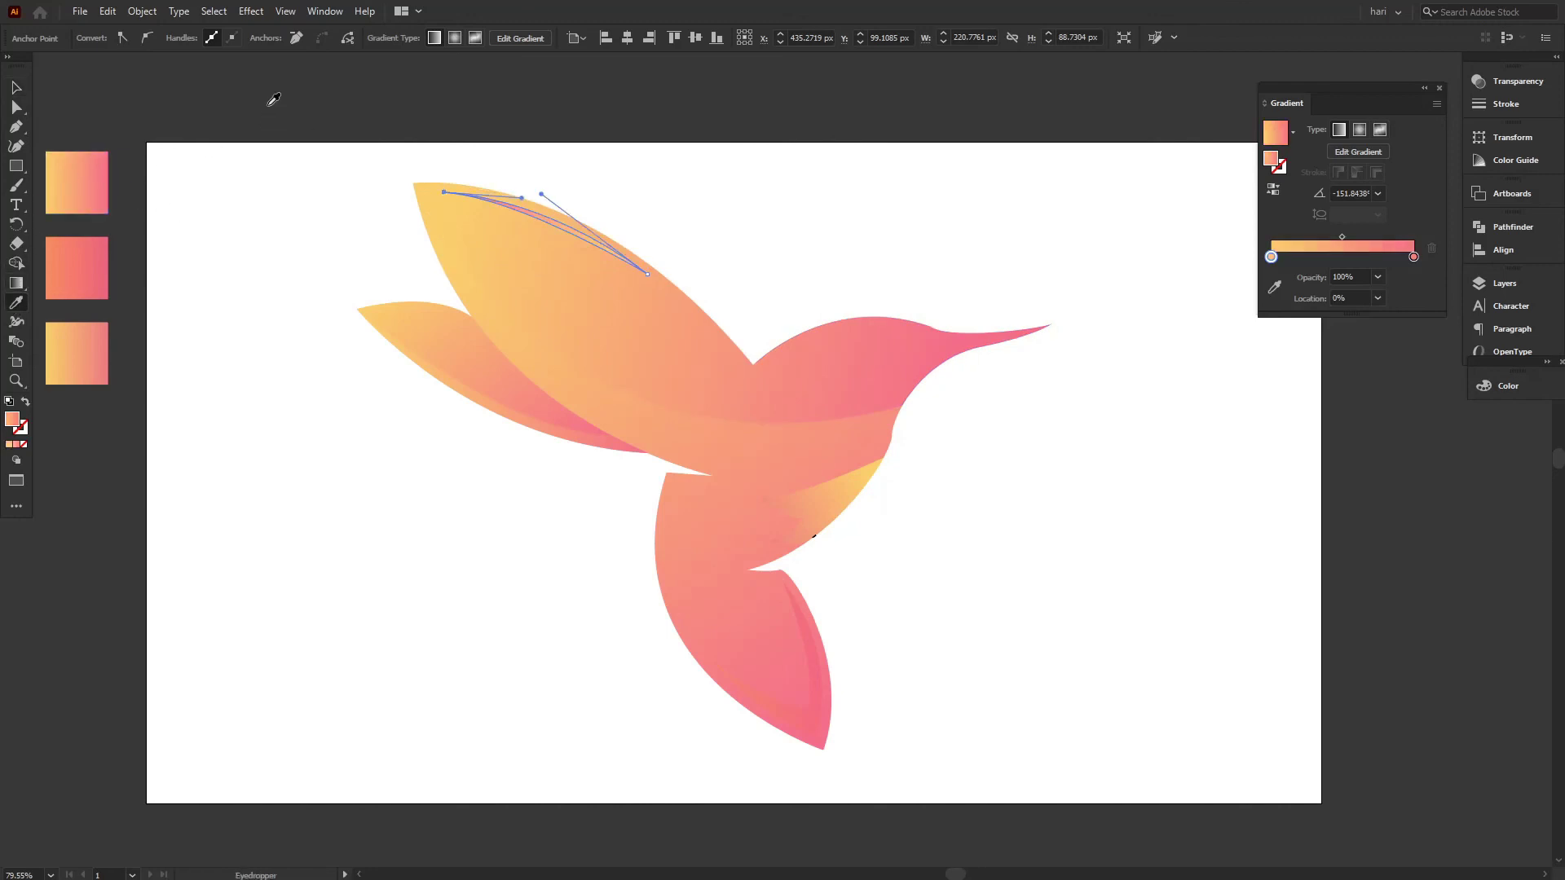
left_click(16, 87)
left_click(185, 94)
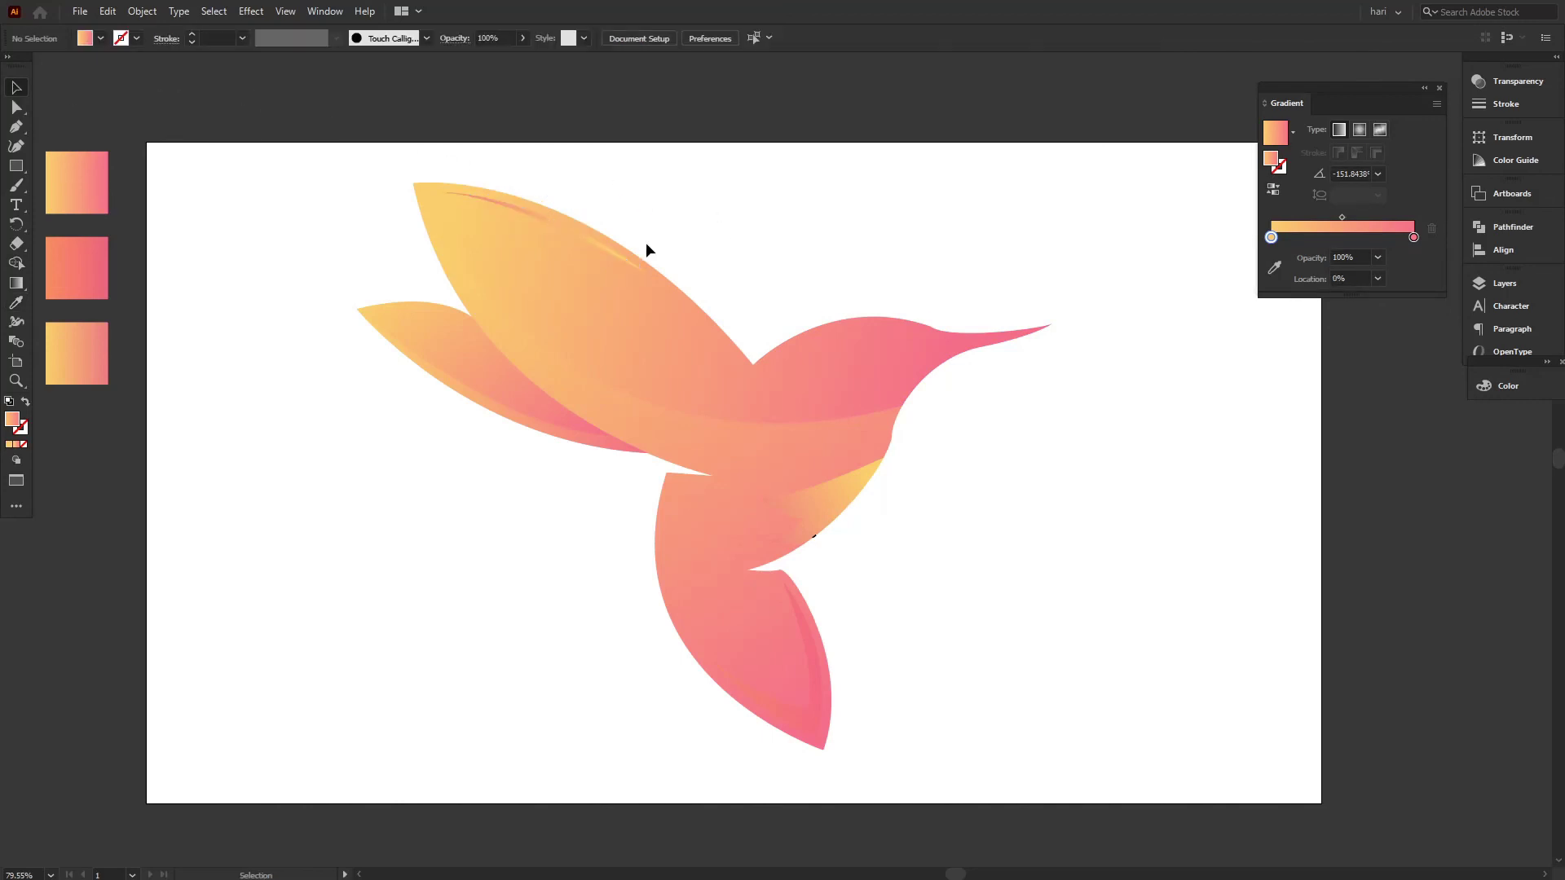
- Set the opacity of the large wing's crescent accent to 83% and deselect it
left_click(600, 249)
left_click(522, 38)
left_click_drag(521, 57, 513, 59)
left_click(544, 83)
- Draw a small curved feather mark on the lower body beside the belly, about 75 px wide and 24 px high, and deselect it
left_click(17, 131)
left_click_drag(760, 494, 759, 533)
left_click_drag(781, 524, 712, 545)
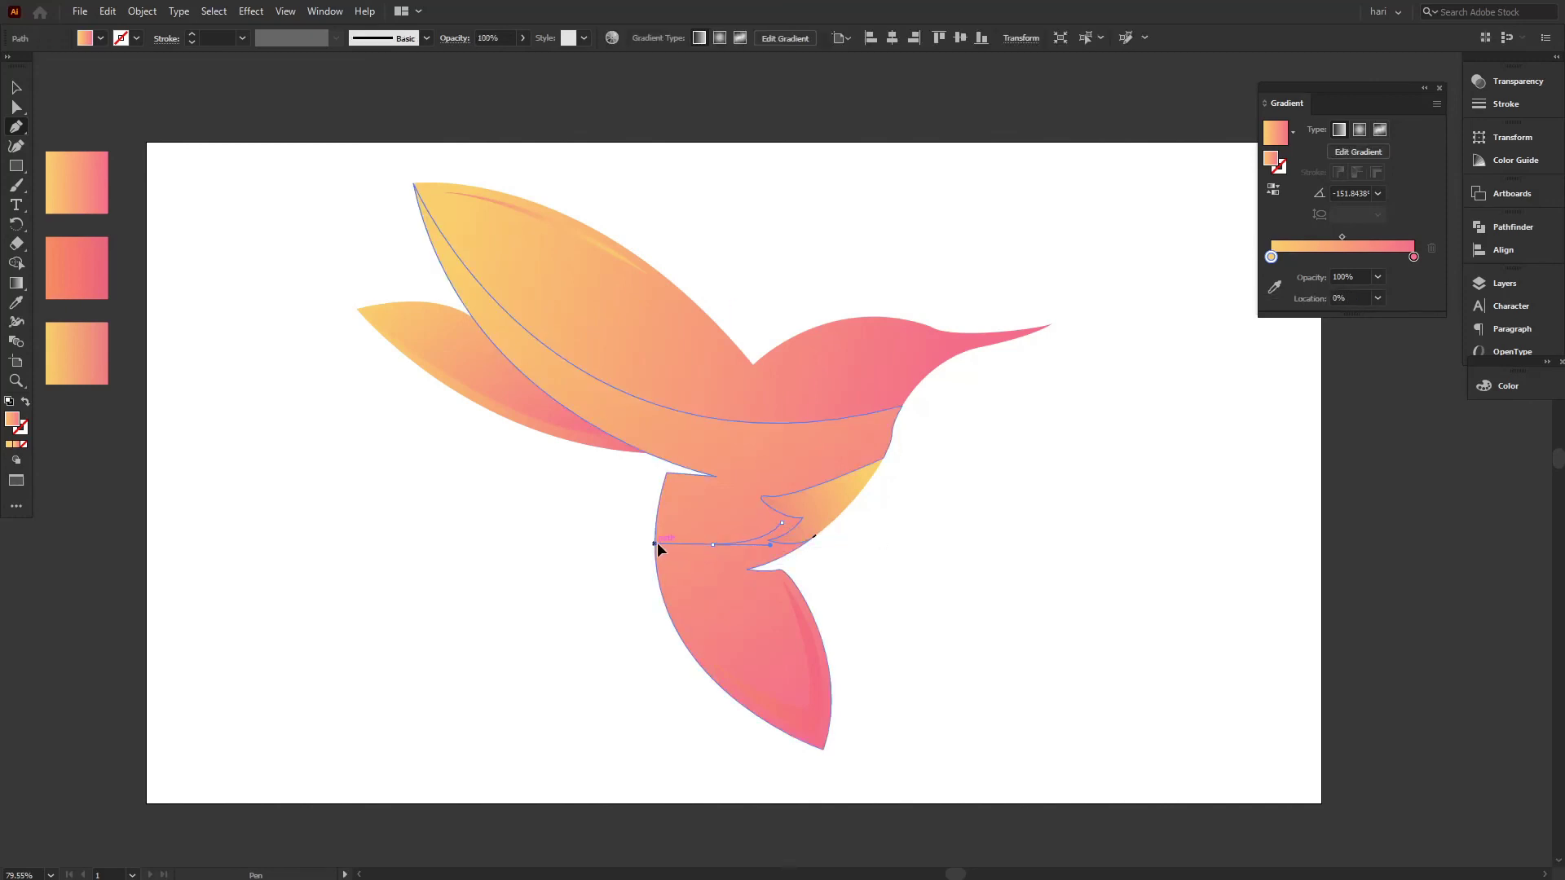
left_click(712, 544)
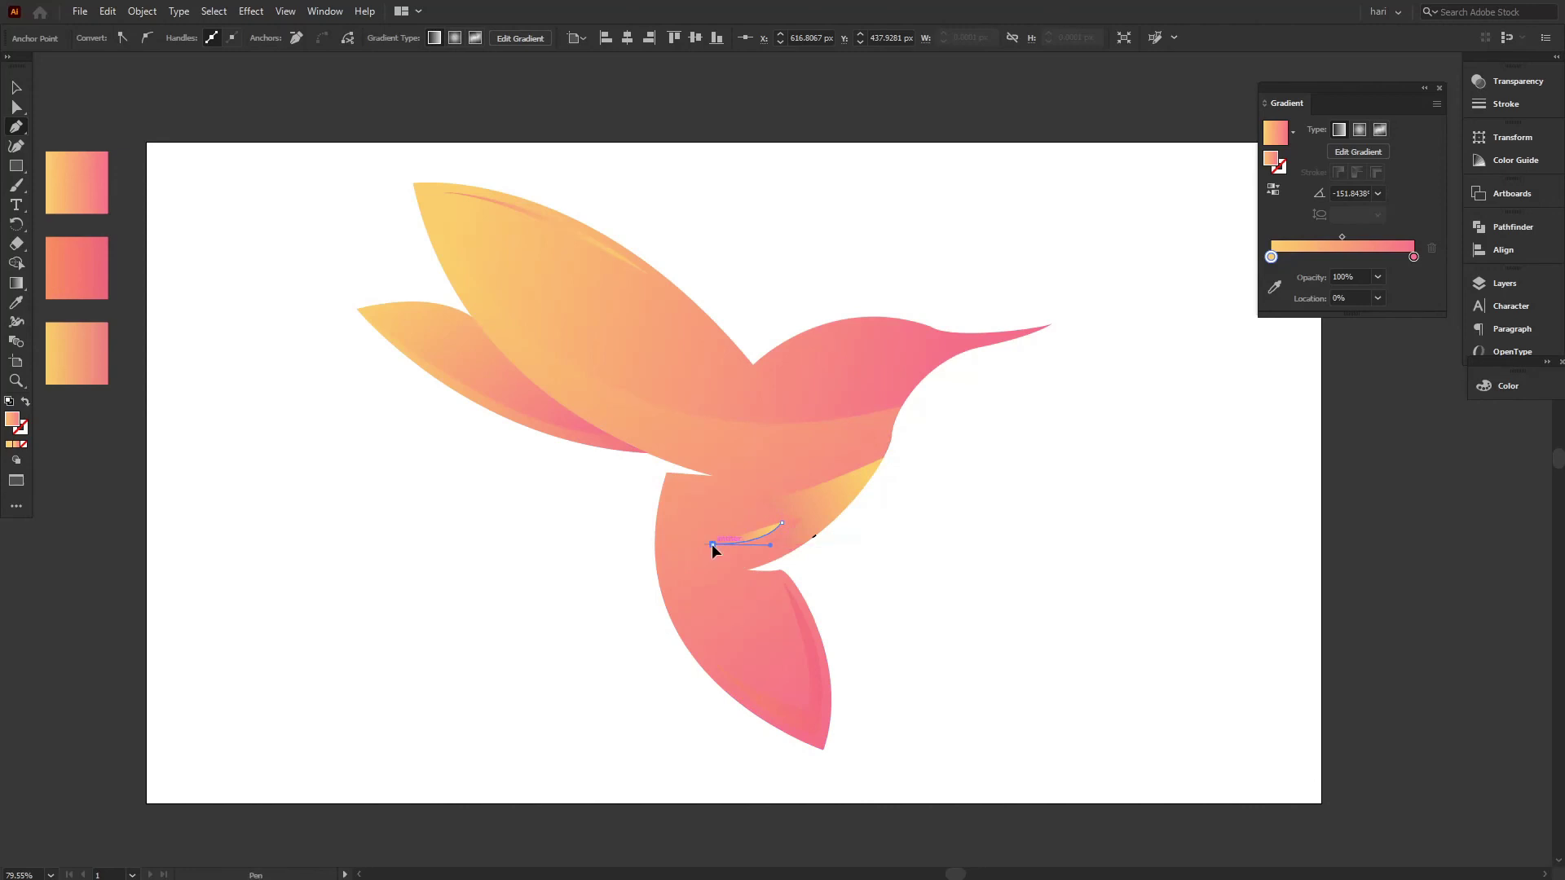
left_click_drag(782, 522, 794, 506)
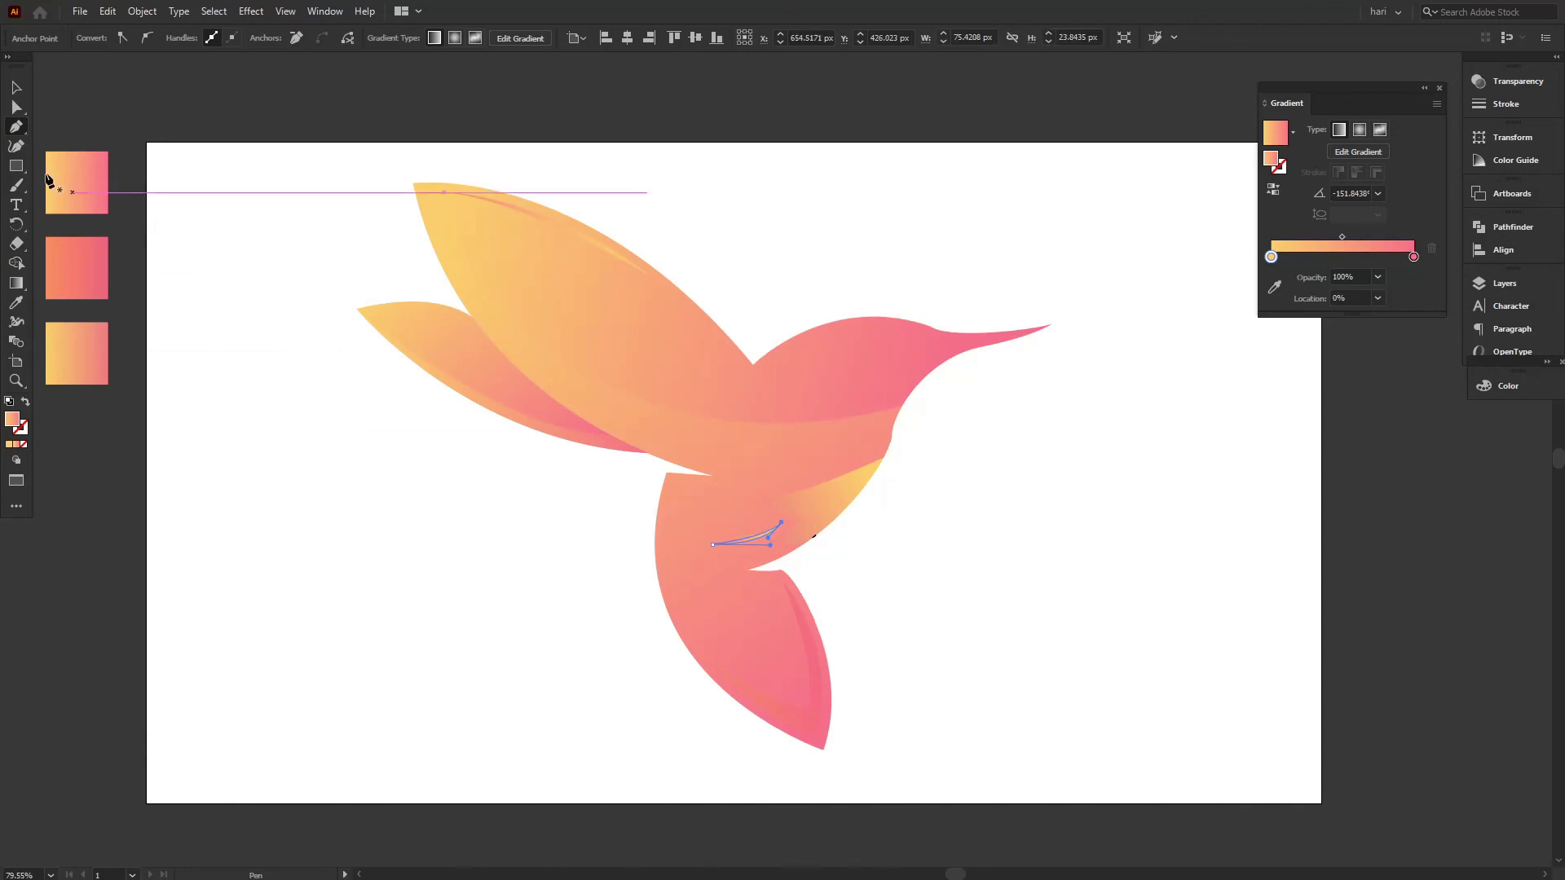
left_click(14, 88)
left_click(100, 93)
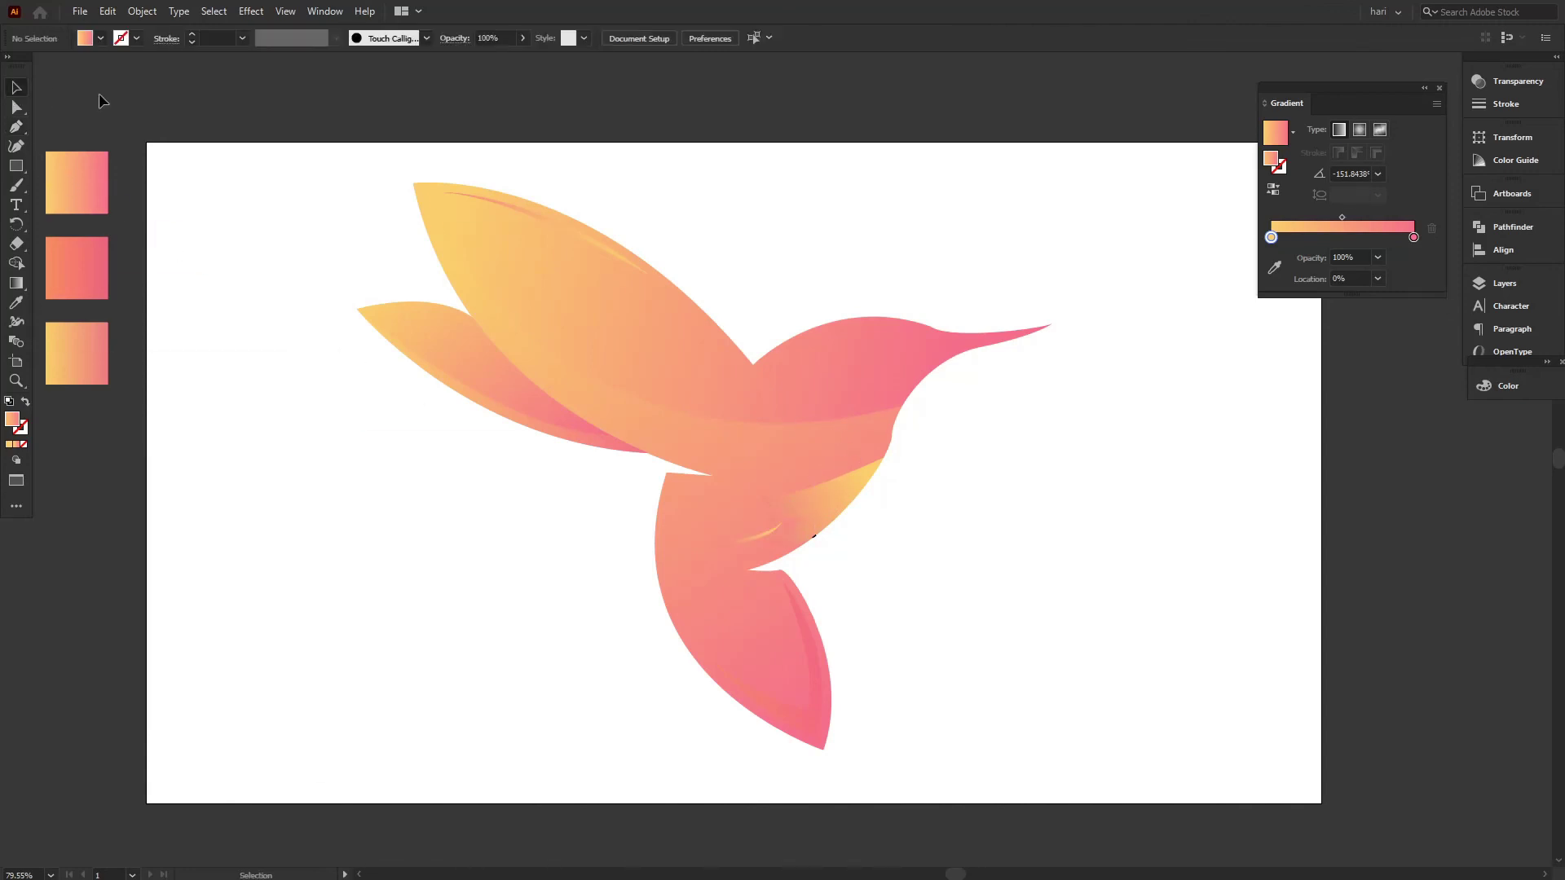
- Copy the appearance of the large wing's crescent accent onto the small feather mark with the Eyedropper and deselect it
left_click(741, 540)
key("i")
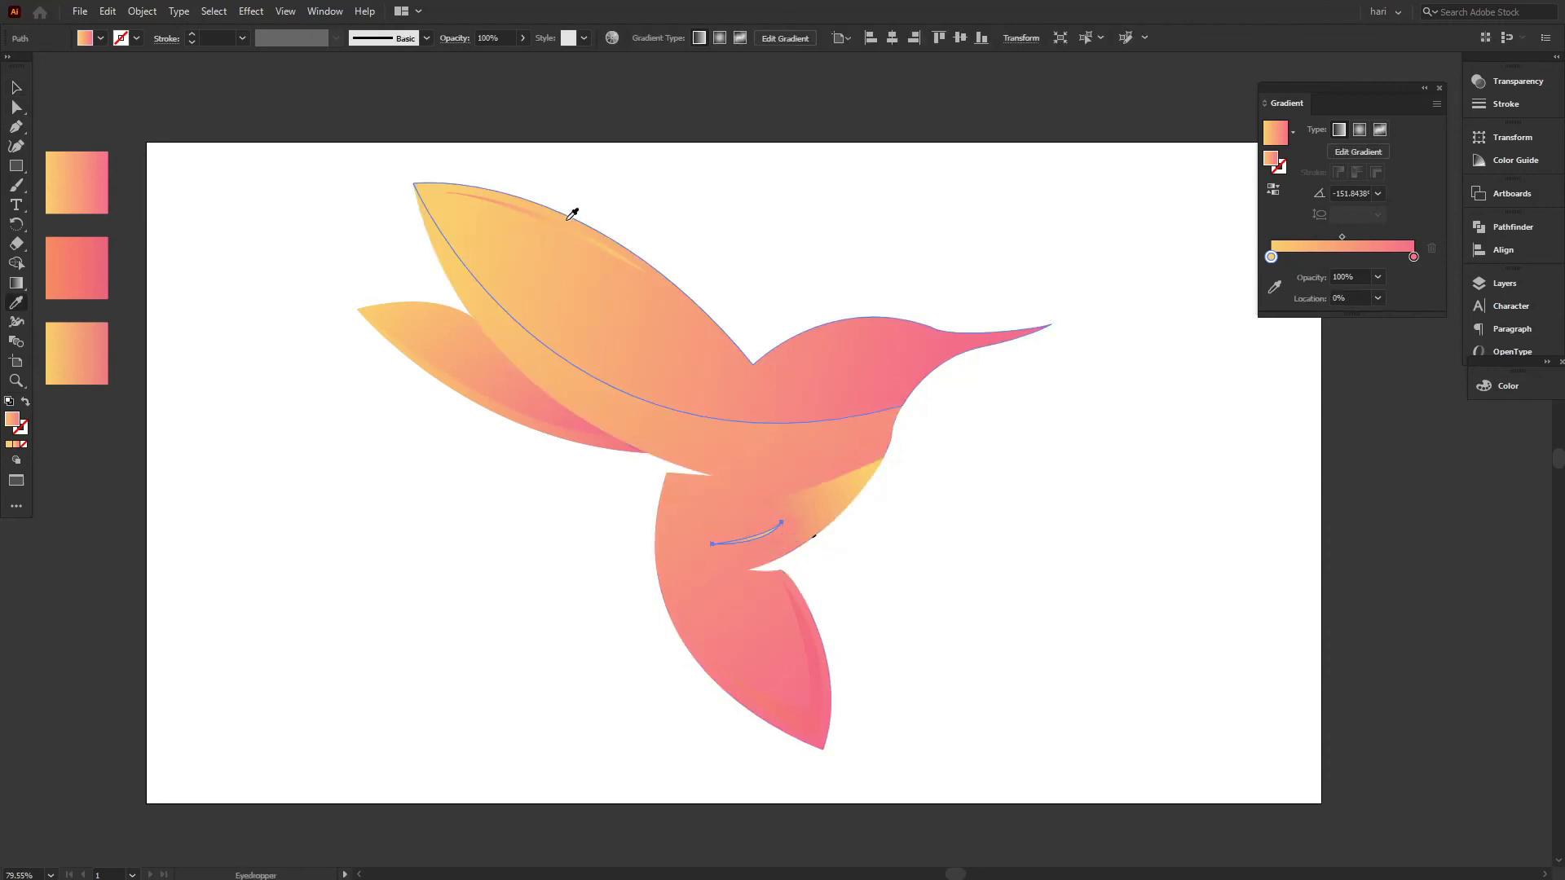
left_click(572, 213)
left_click(22, 88)
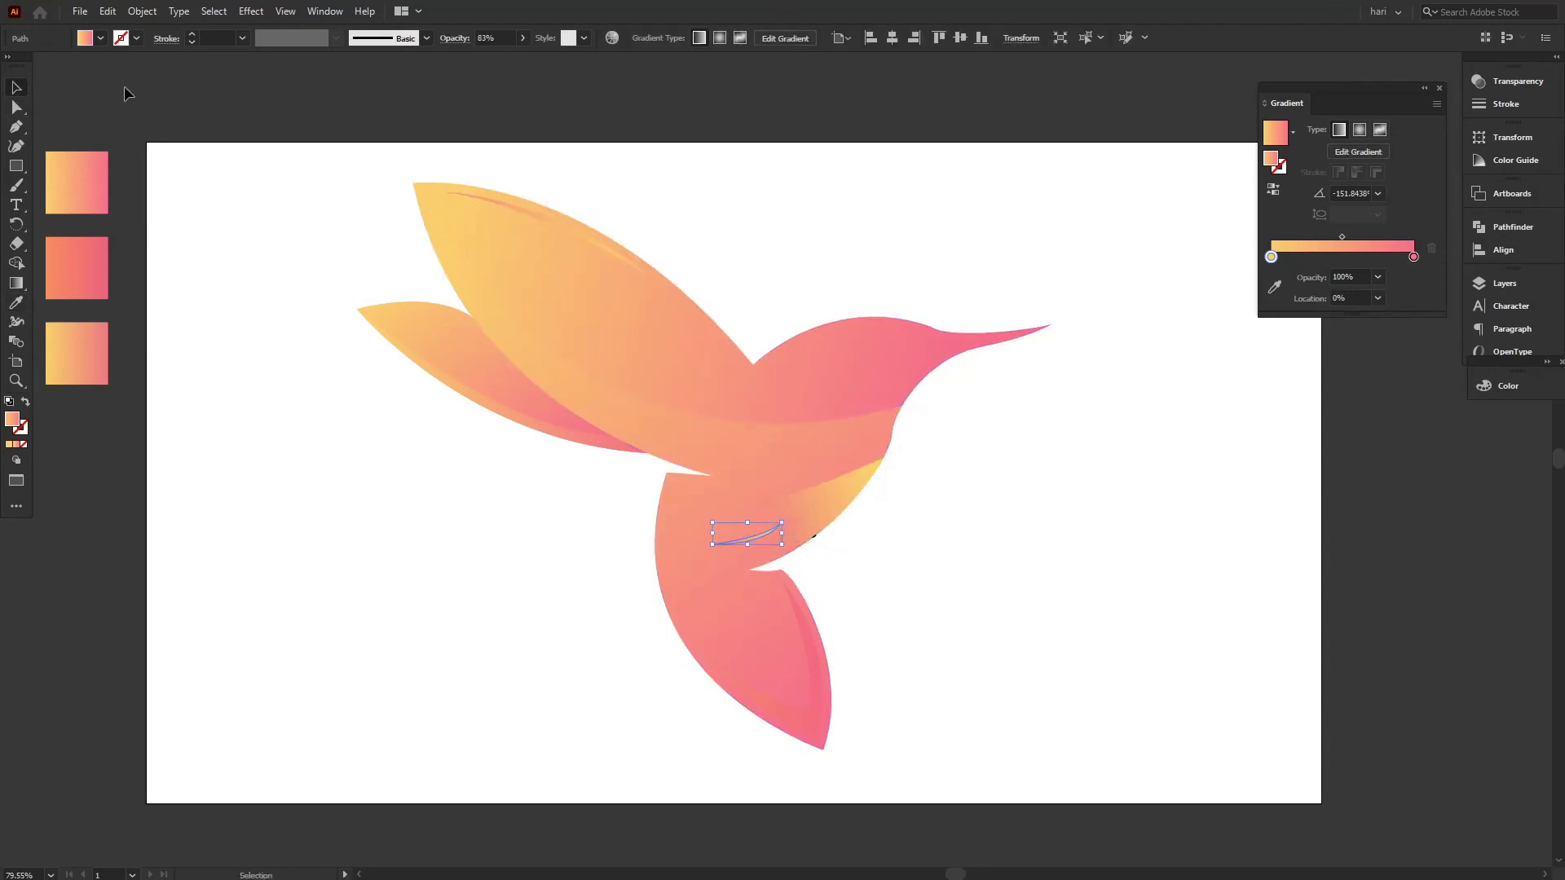
left_click(126, 87)
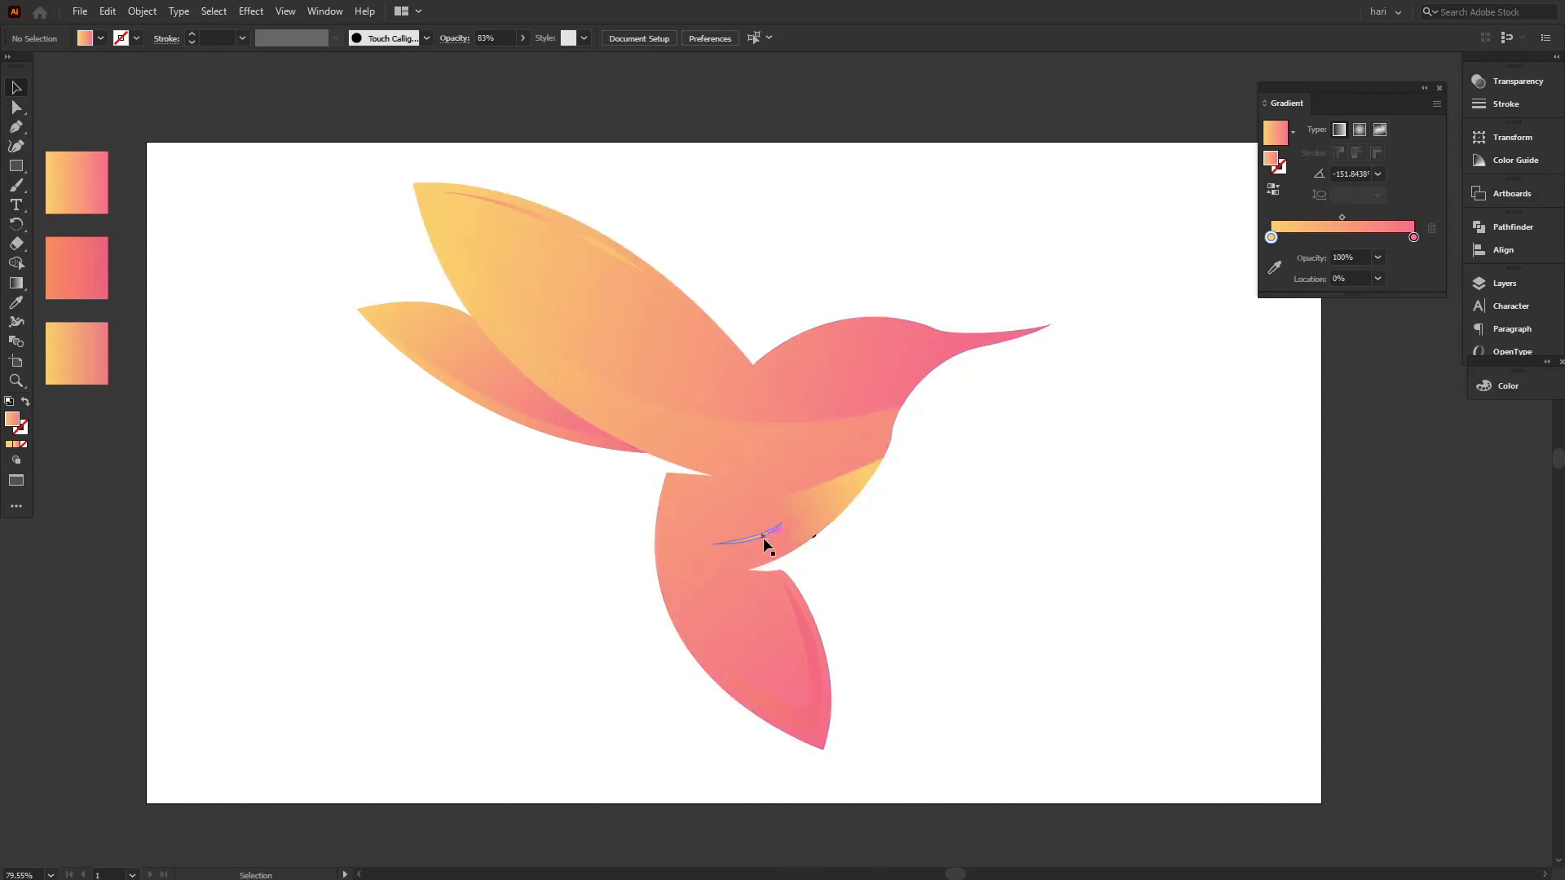
- Duplicate the feather mark several times in staggered rows across the lower body, between the wing and the tail
left_click_drag(765, 542, 725, 589)
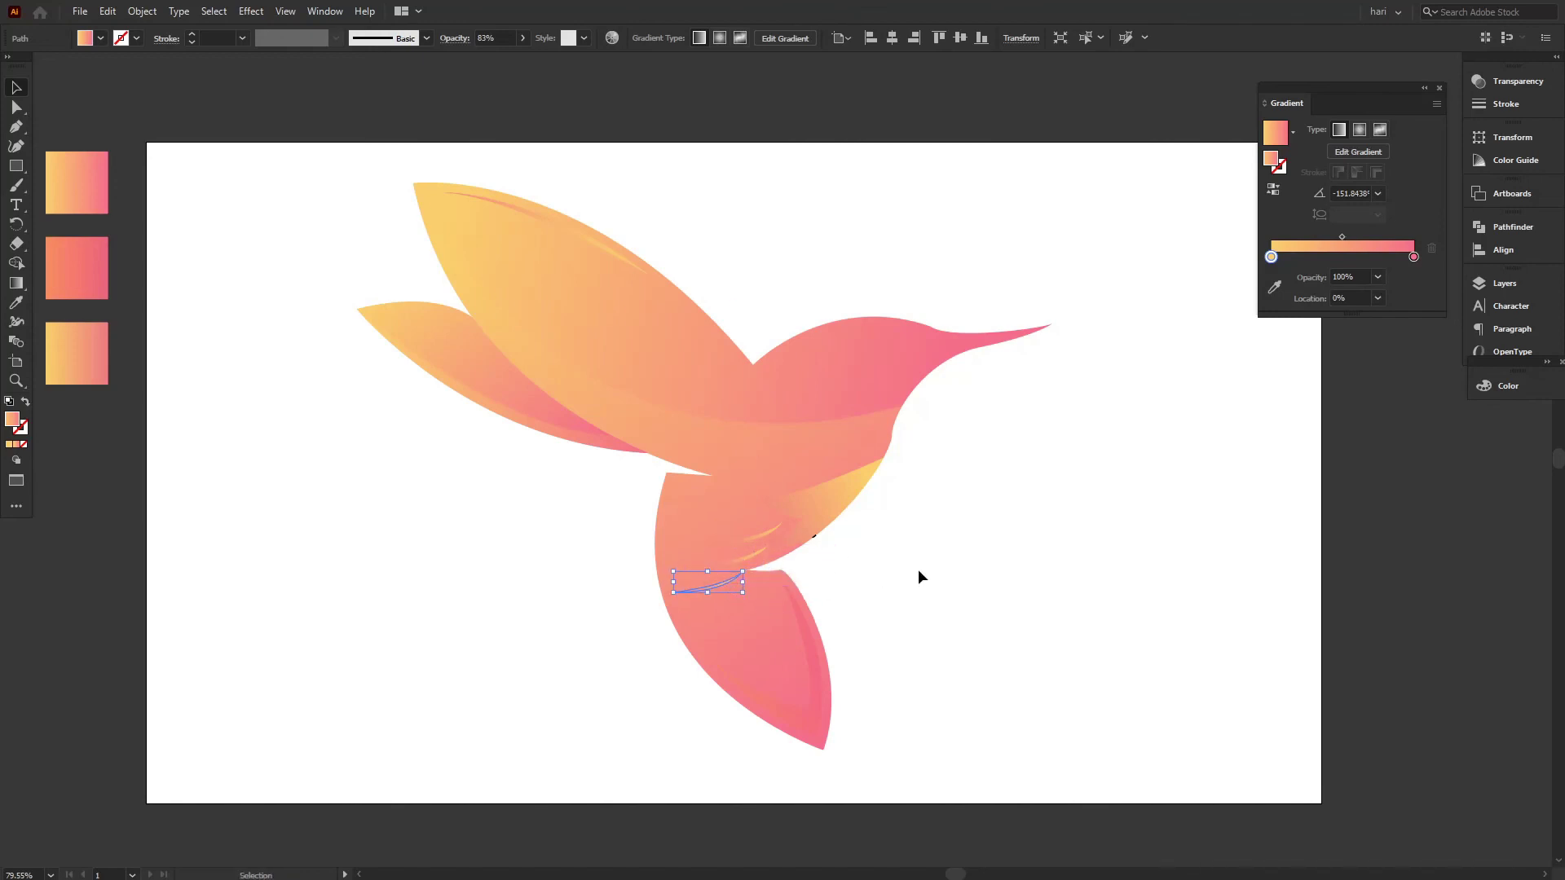
left_click(937, 577)
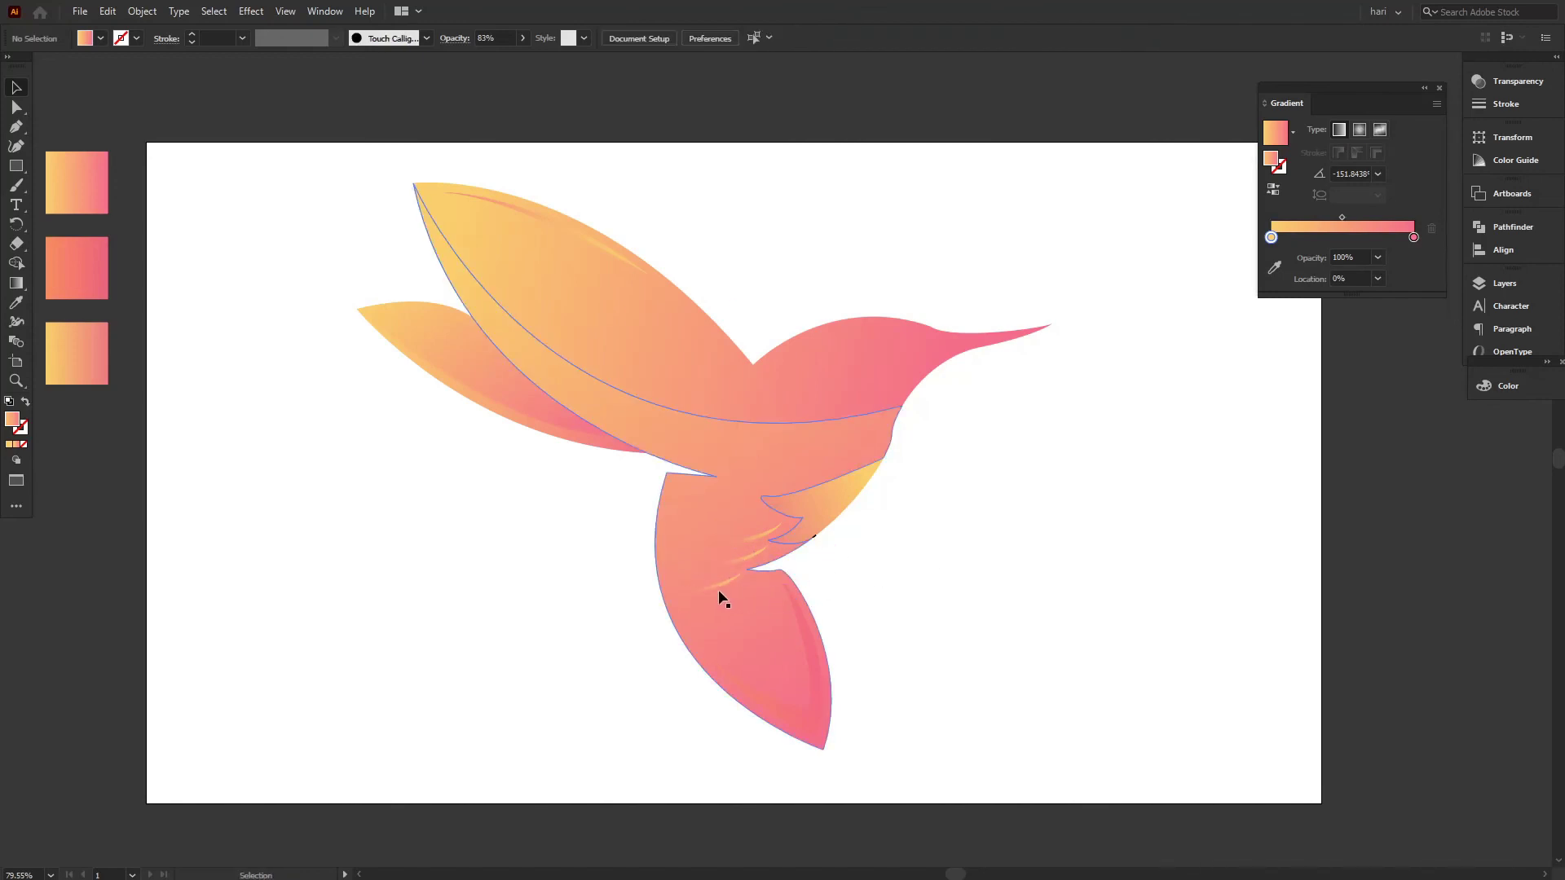
left_click_drag(712, 584, 722, 498)
left_click(1006, 559)
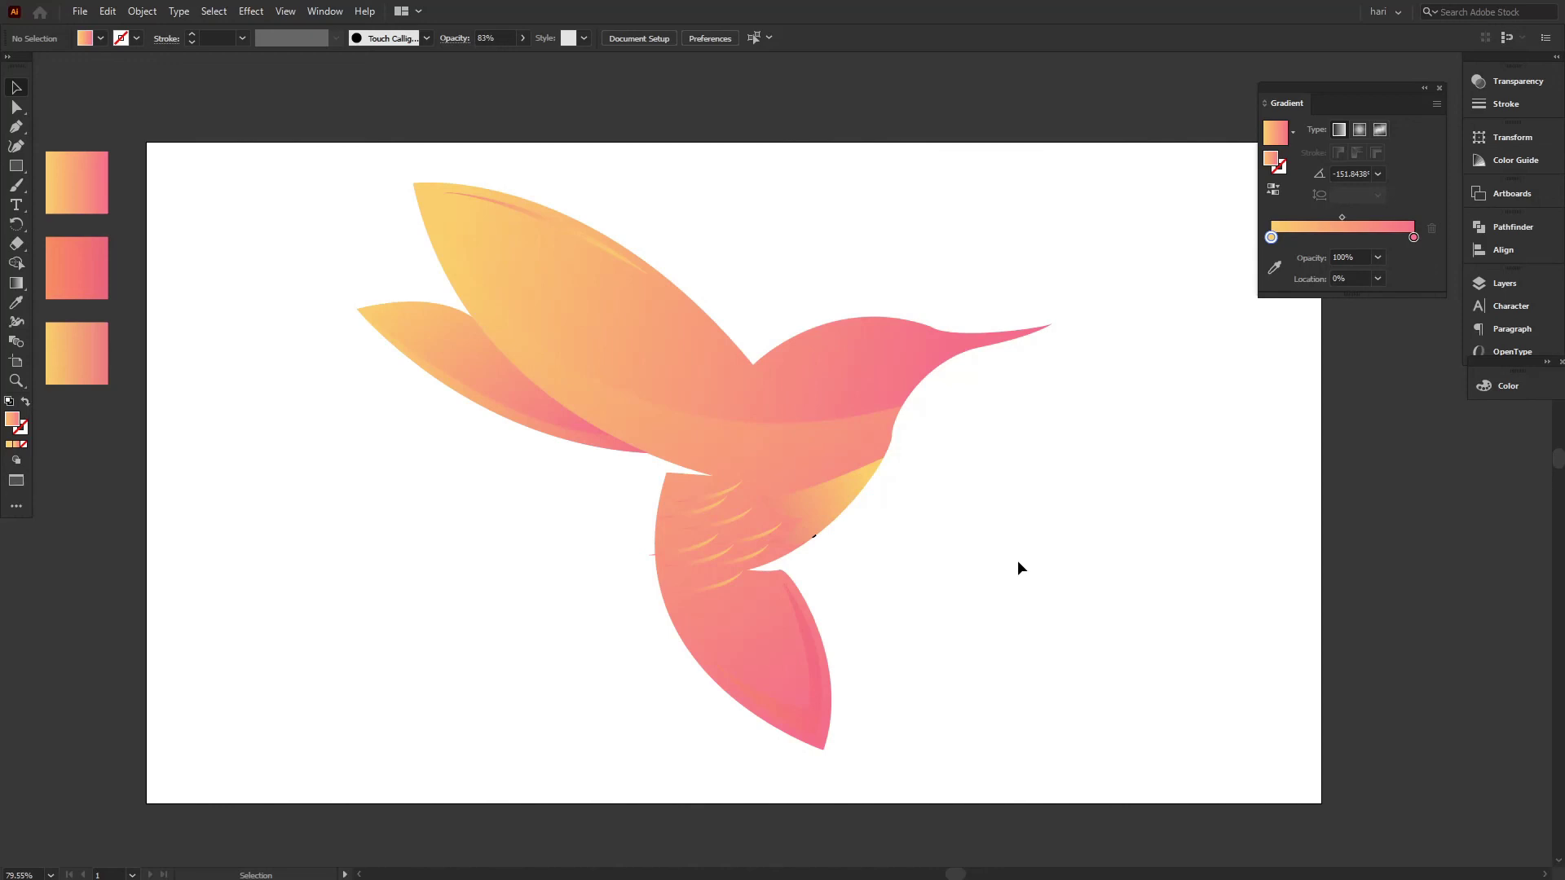
- Scale several feather marks in the middle of the lower body down from their centers and deselect them
left_click_drag(695, 545, 709, 547, "alt")
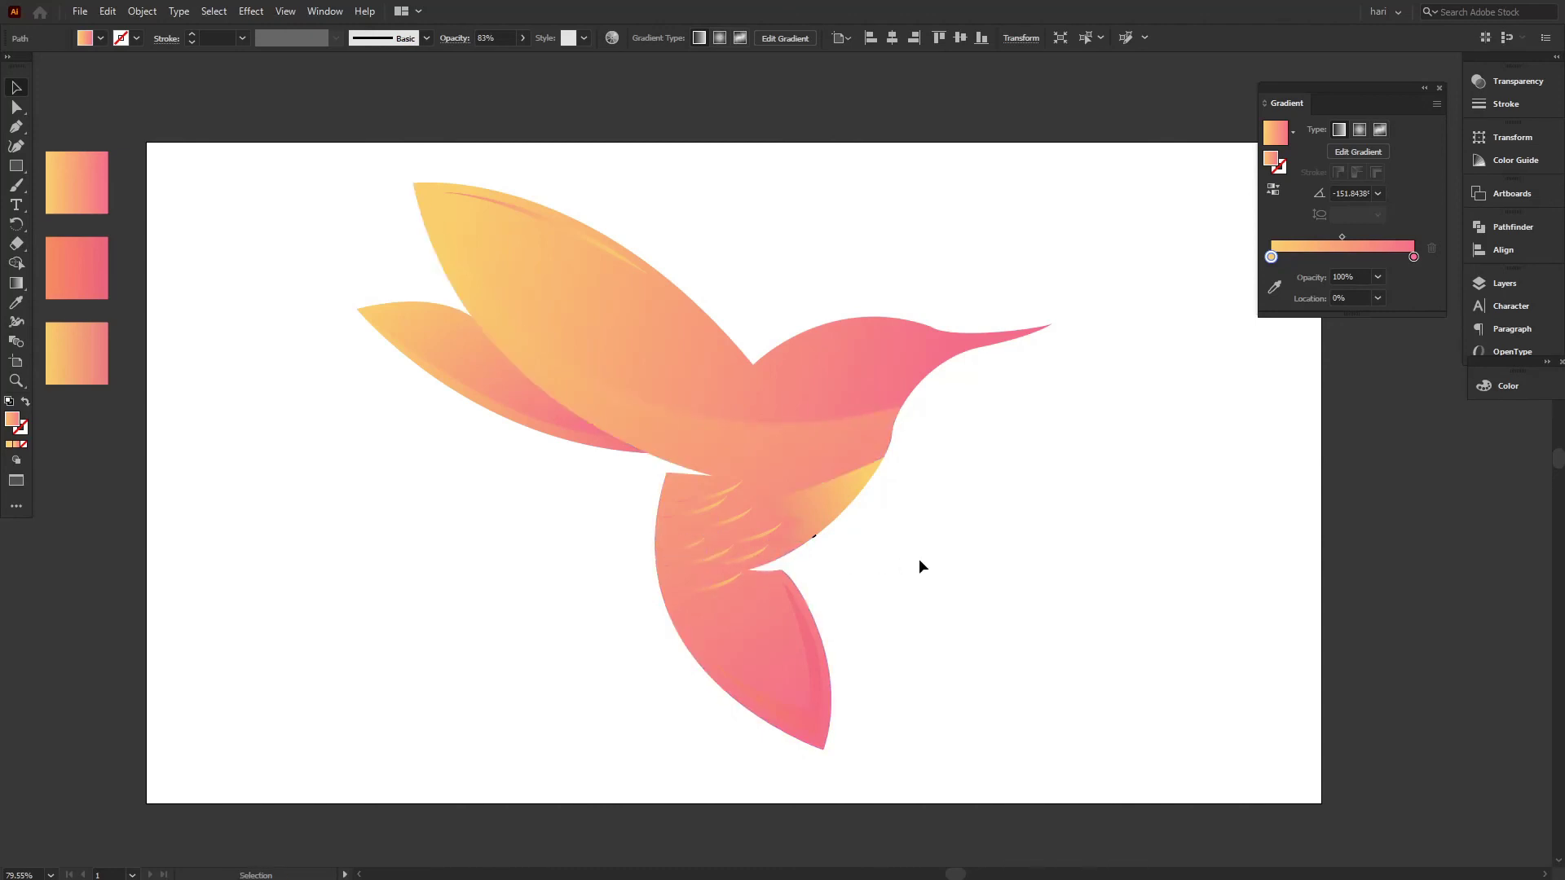
left_click(734, 524)
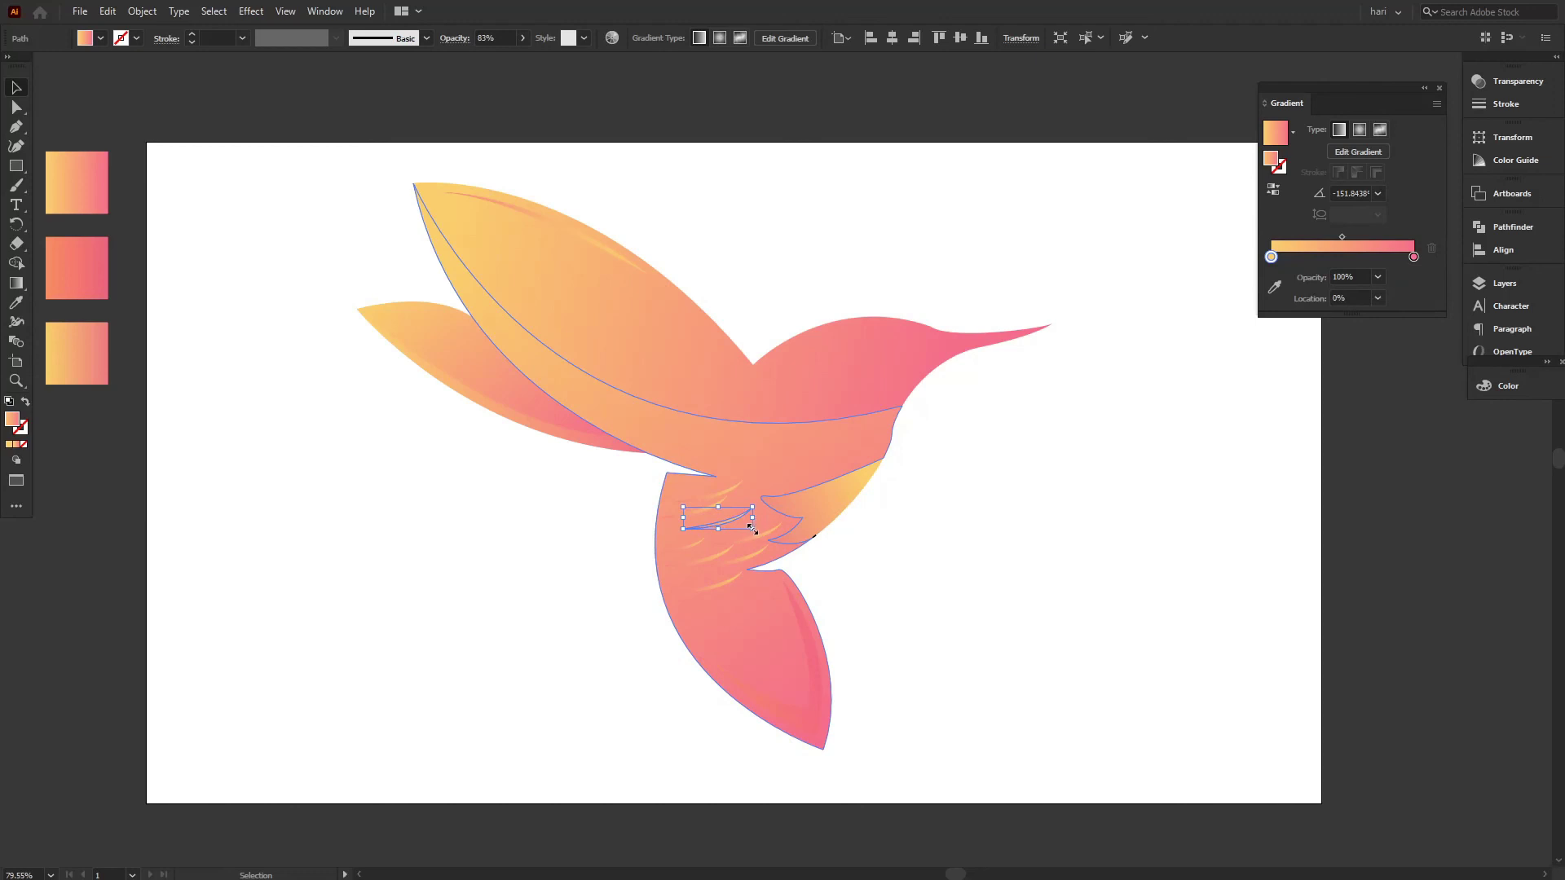
left_click_drag(750, 528, 733, 524, "alt")
left_click(732, 566)
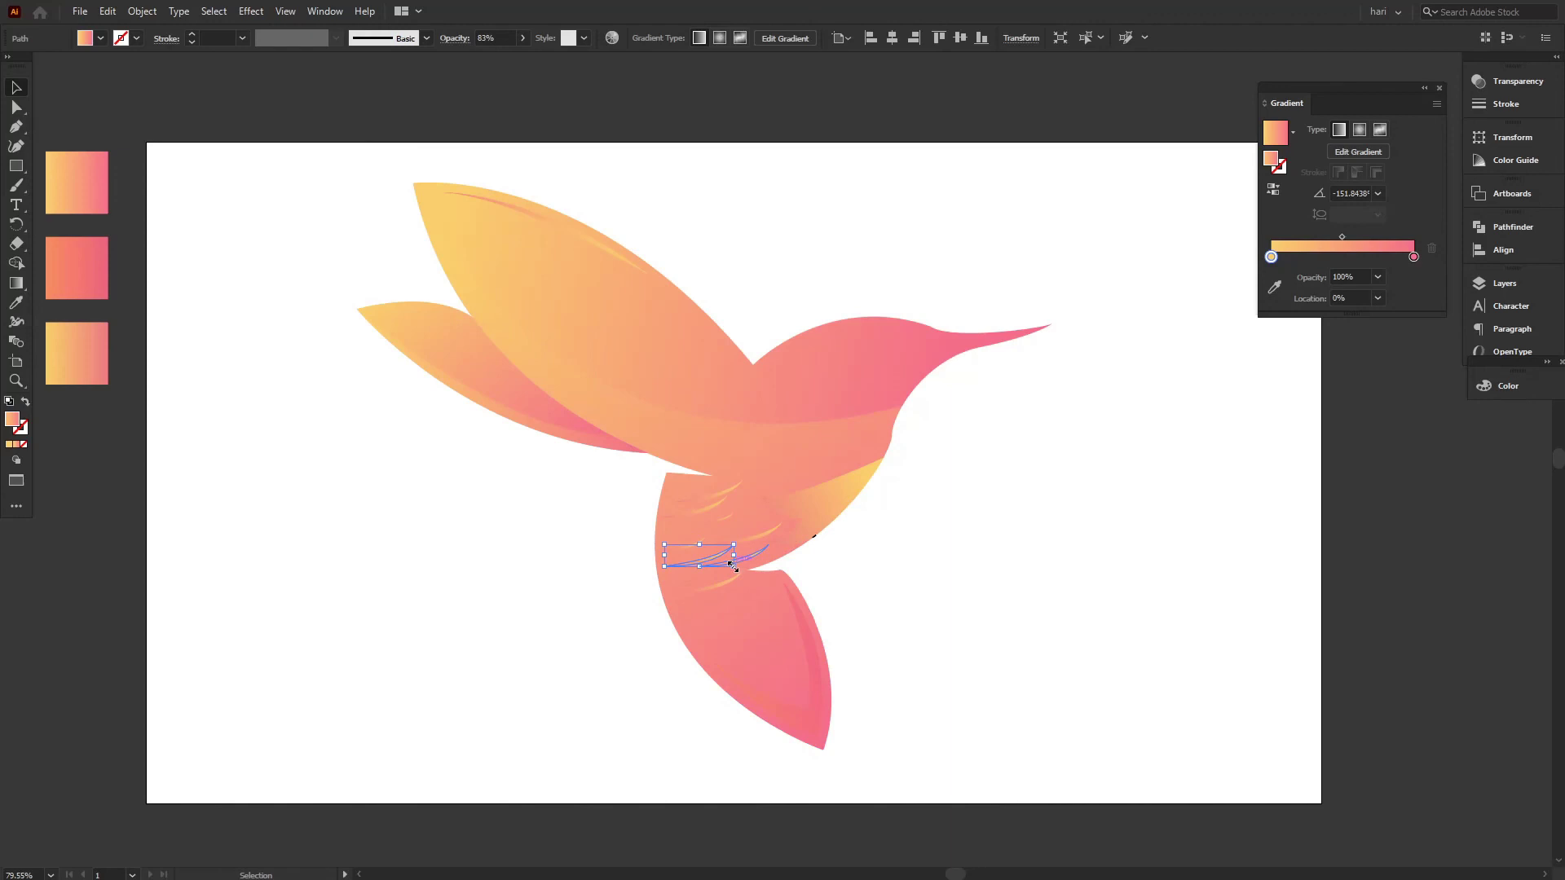
left_click_drag(732, 567, 727, 564, "alt+shift")
left_click(857, 585)
- Scale down the lowest feather mark and remaining upper ones so the marks vary in size, and clear the selection
left_click(745, 562)
left_click(787, 559)
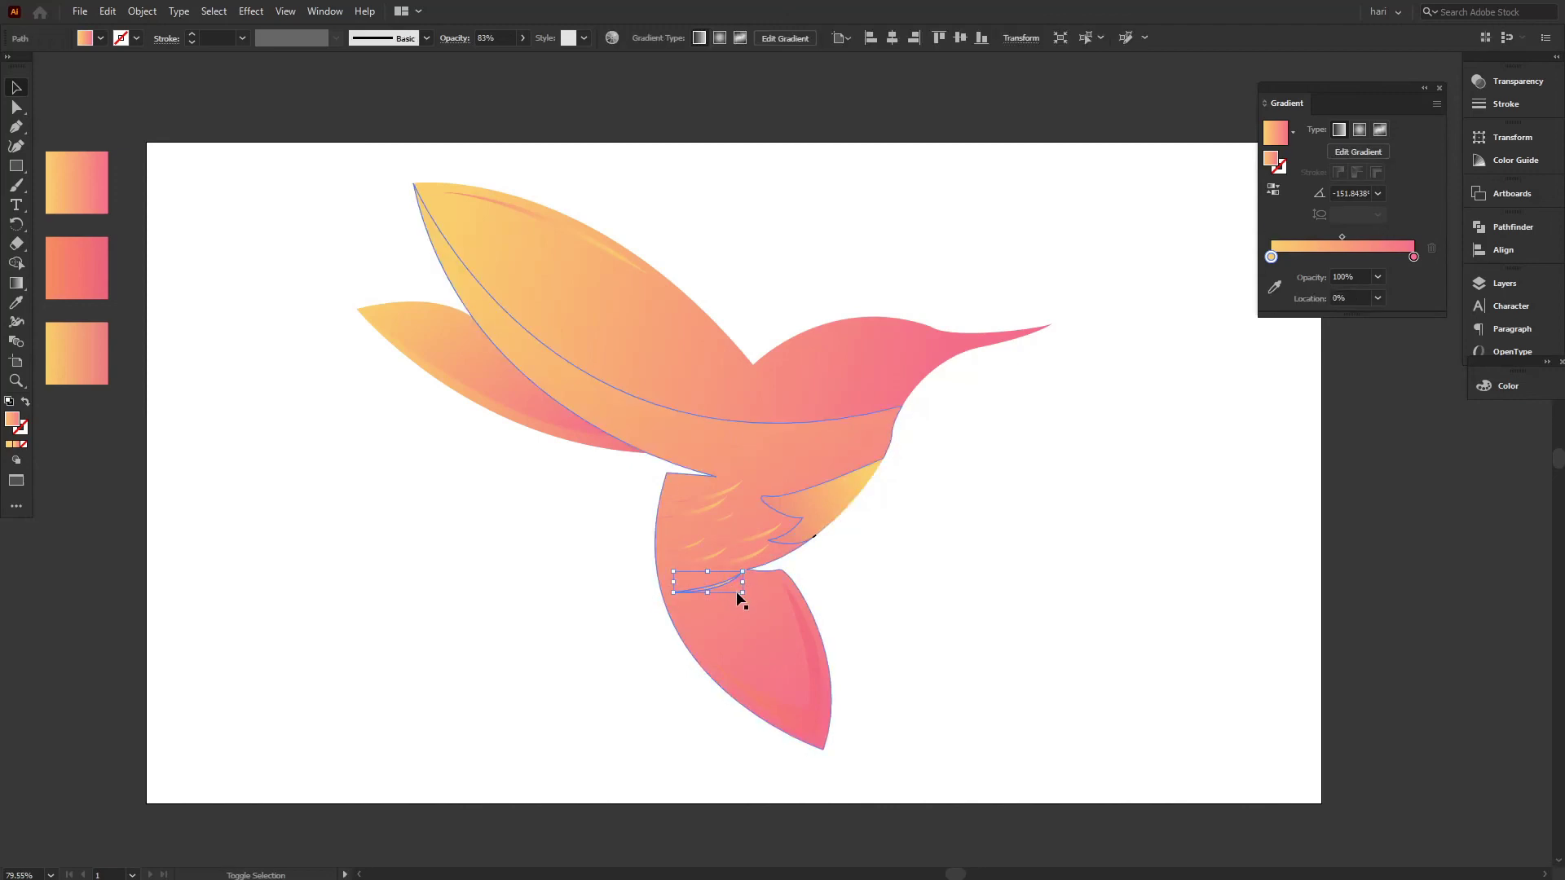
left_click_drag(742, 593, 748, 524)
left_click(941, 569)
left_click(711, 509)
left_click(912, 550)
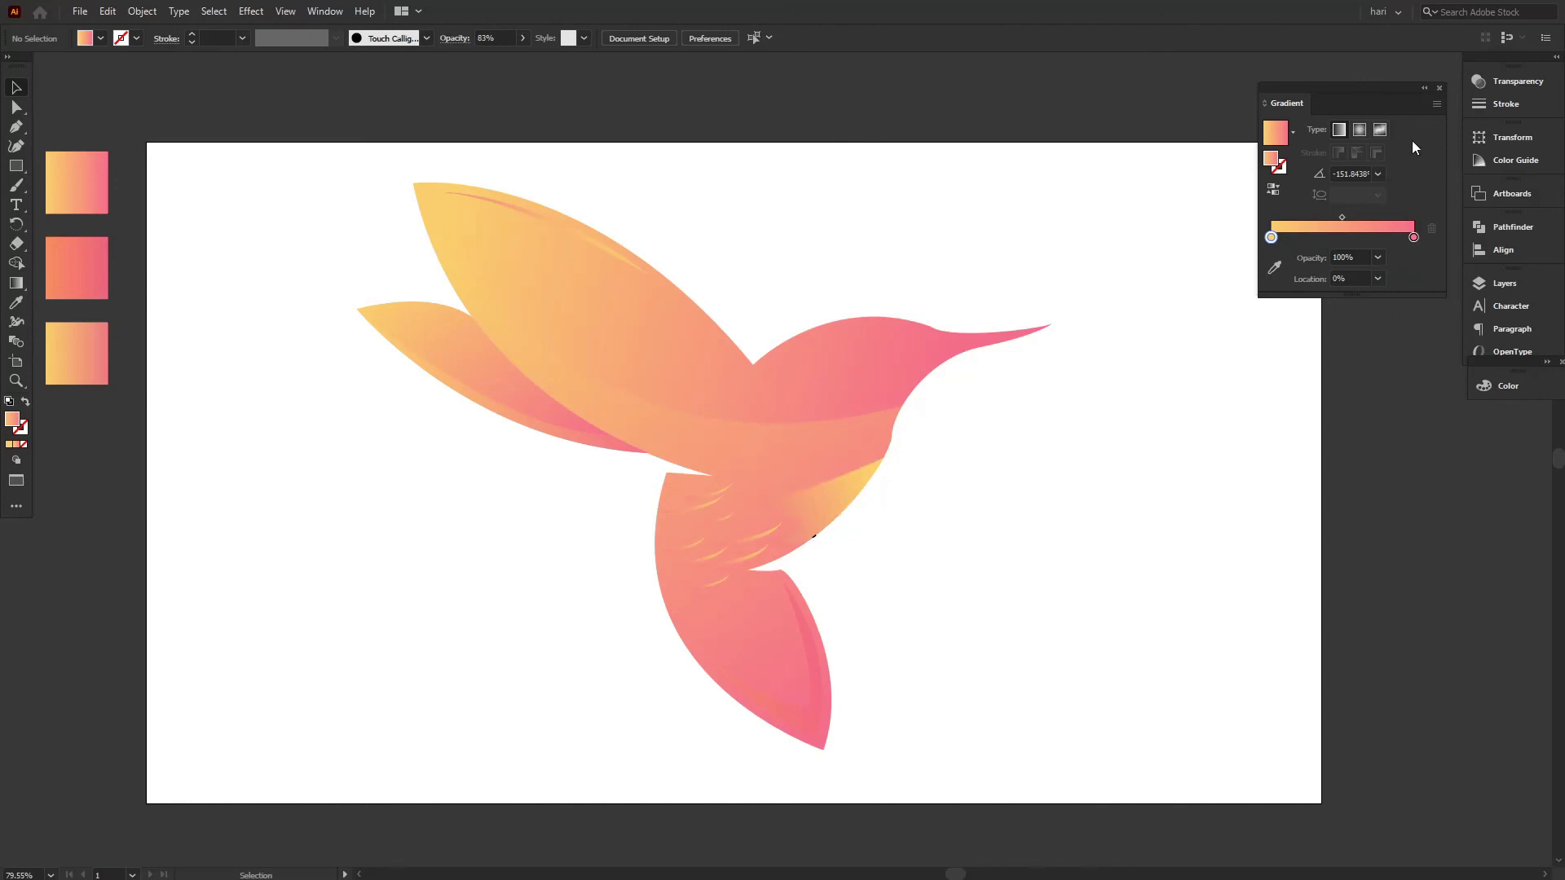
- Dock the floating Gradient panel directly below the Color panel
left_click_drag(1365, 91, 1517, 412)
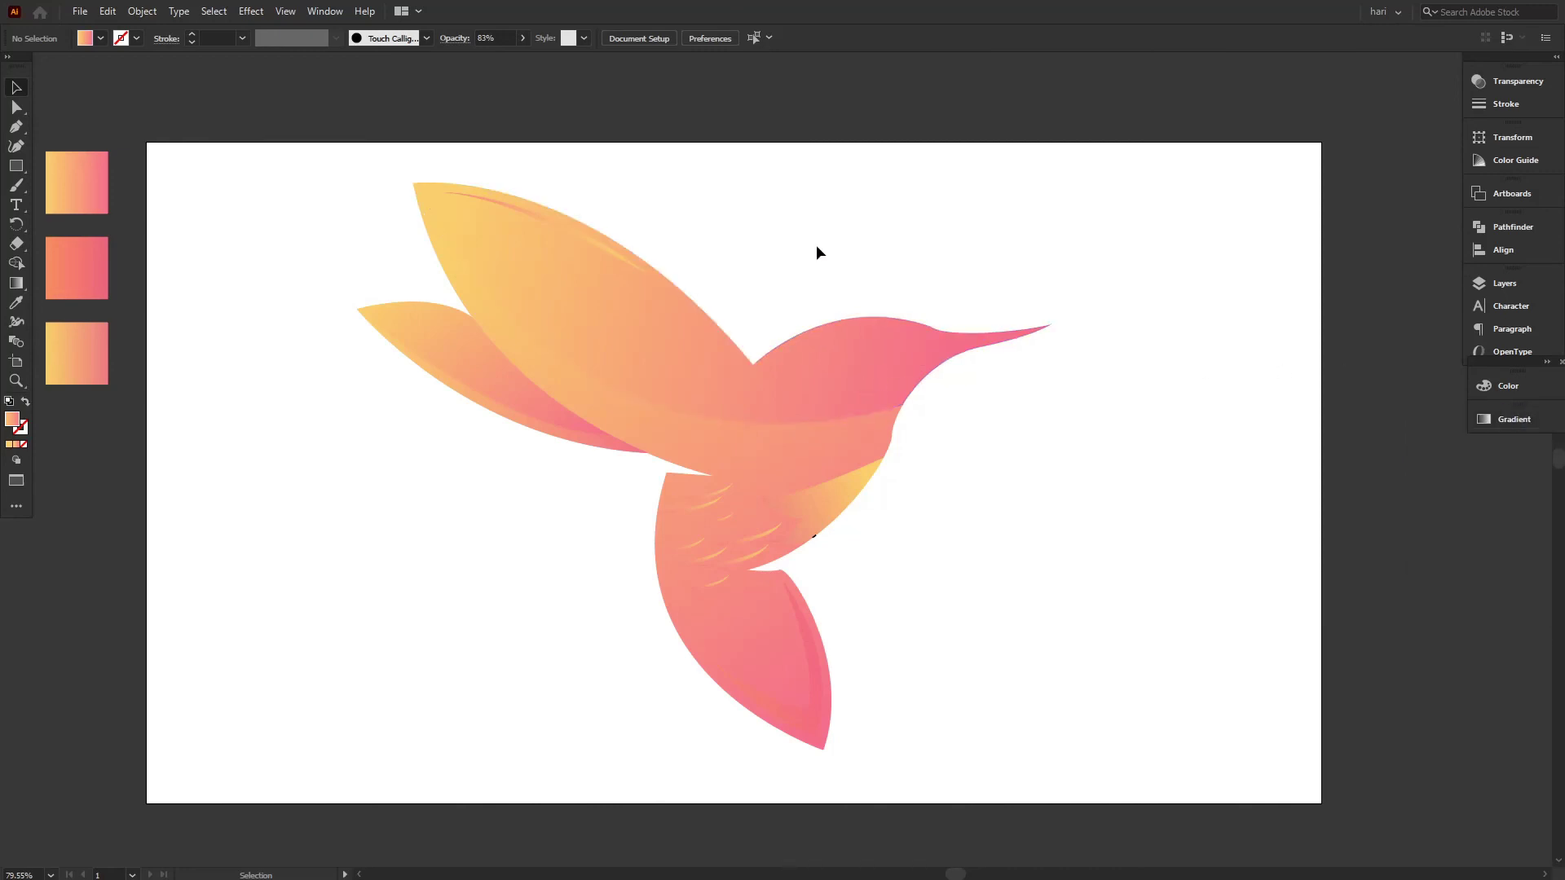